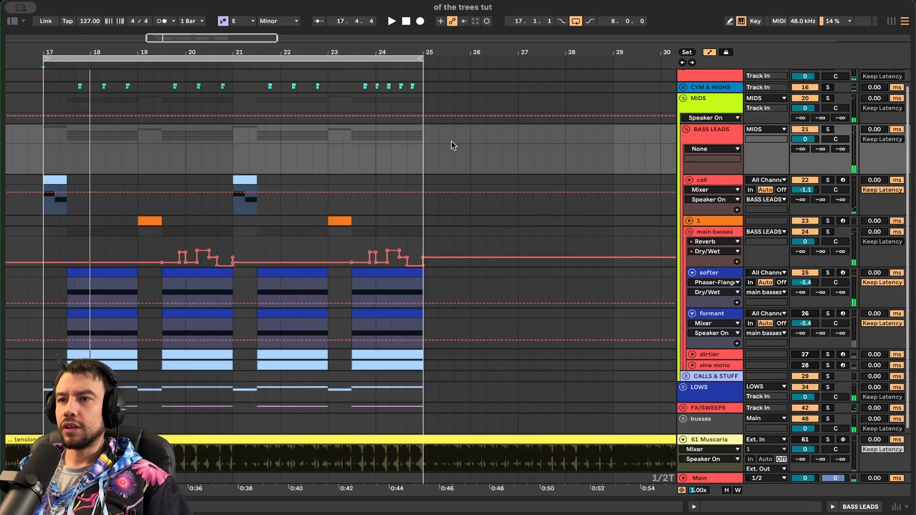
- Select the softer track and its first clip, then the formant track, and play from bar 17
{"action": "scroll", "coordinate": [567, 234], "scroll_direction": "left", "scroll_amount": 3}
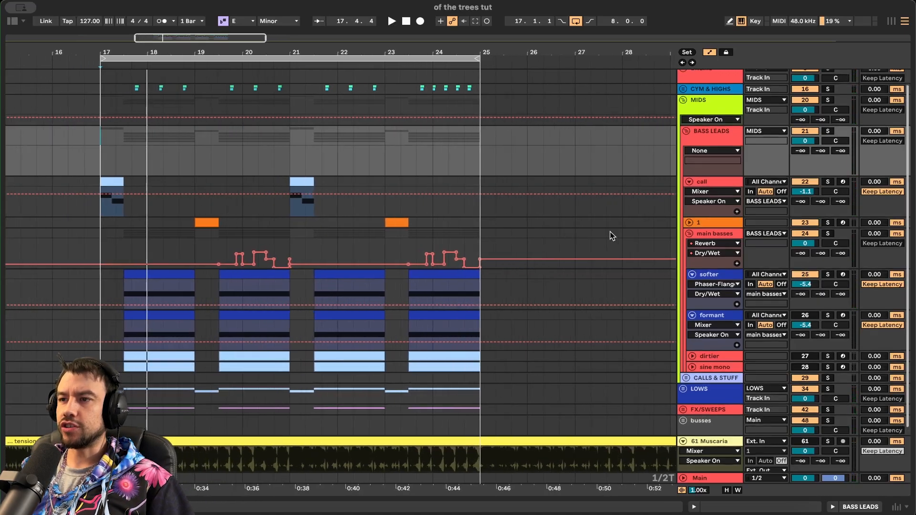
{"action": "left_click", "coordinate": [150, 289]}
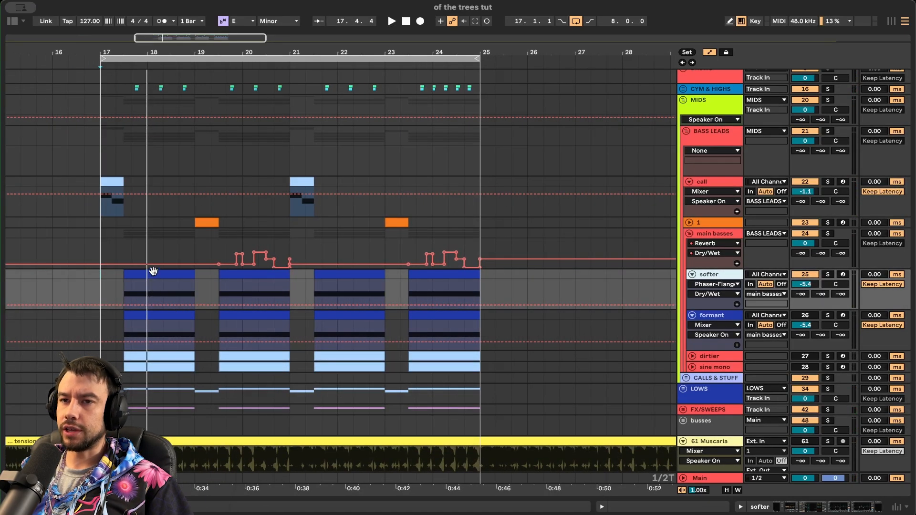
{"action": "left_click", "coordinate": [150, 289]}
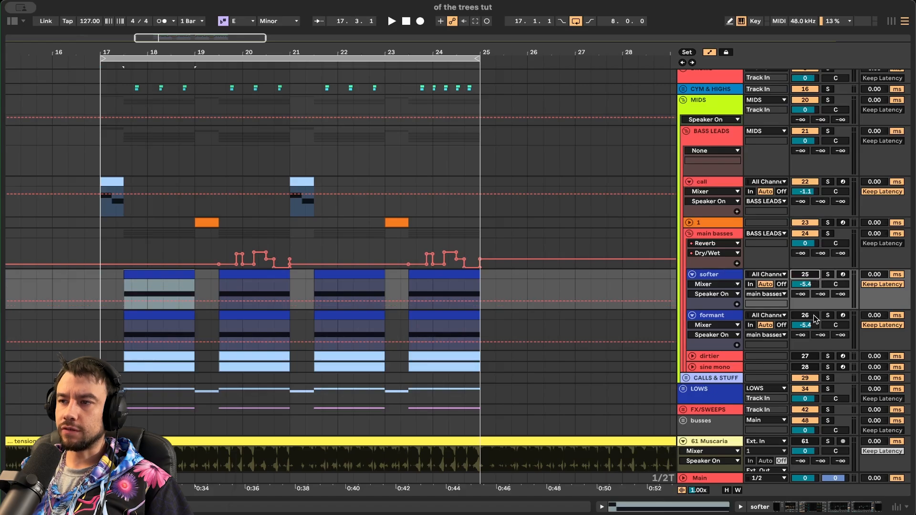
{"action": "left_click", "coordinate": [117, 345]}
{"action": "scroll", "coordinate": [119, 354], "scroll_direction": "up", "scroll_amount": 2}
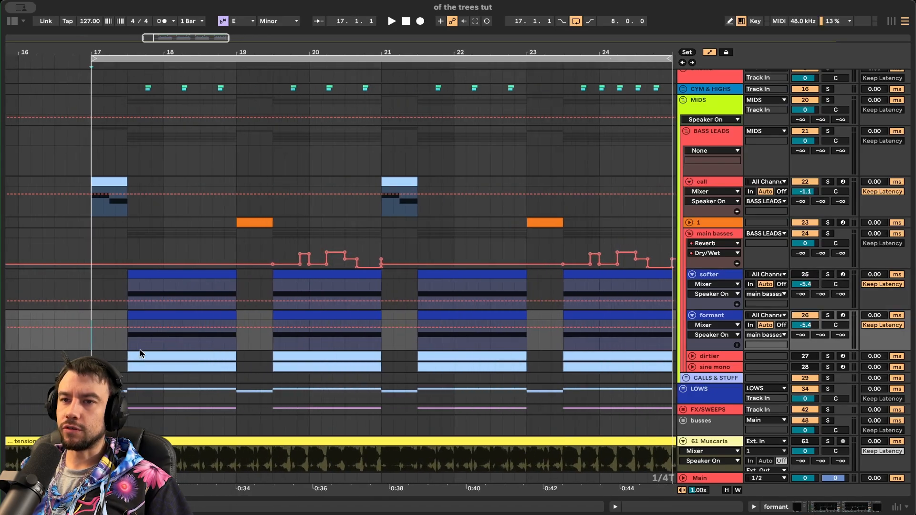
{"action": "key", "text": "space"}
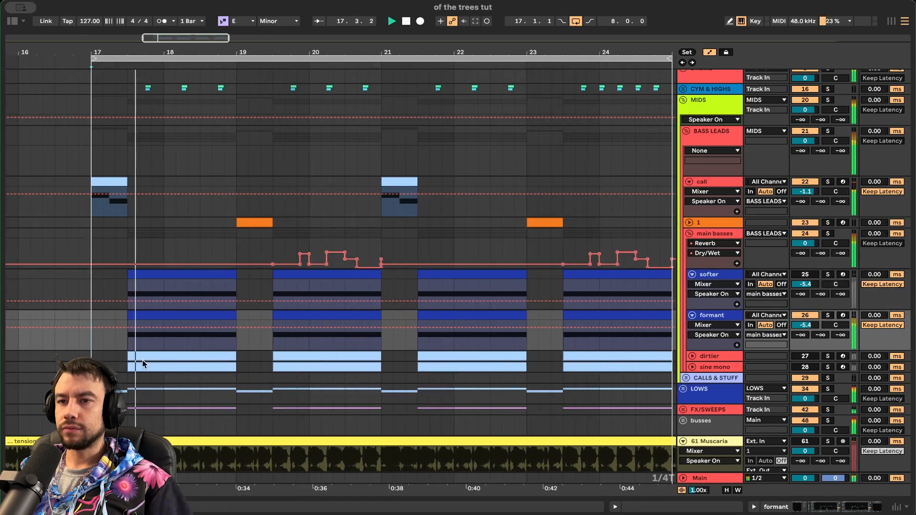
- Switch off the formant track and expand the sine mono track
{"action": "scroll", "coordinate": [542, 358], "scroll_direction": "down", "scroll_amount": 3}
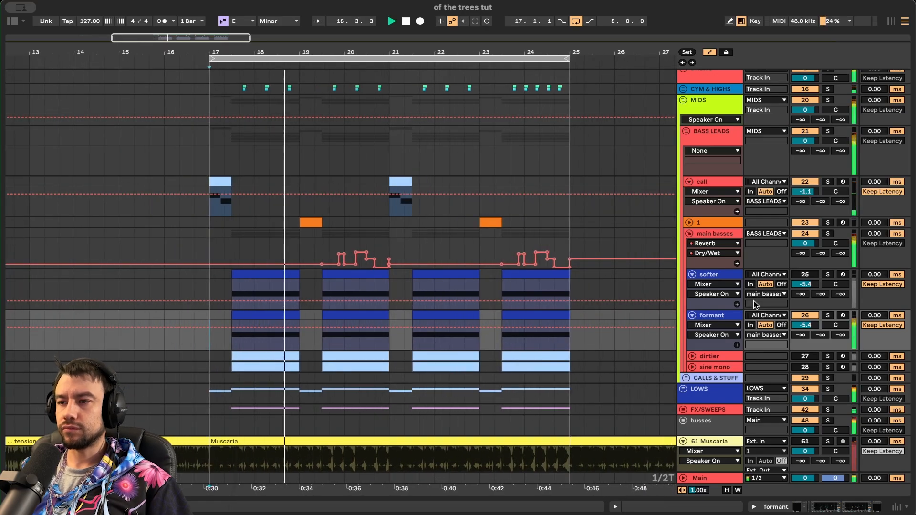
{"action": "left_click", "coordinate": [805, 315]}
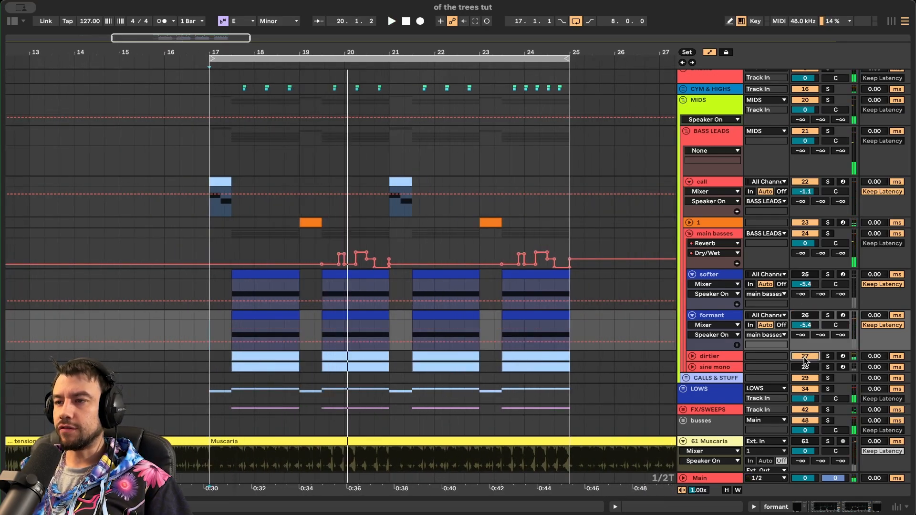
{"action": "left_click", "coordinate": [692, 367]}
- Expand and select the dirtier track, then play from bar 17 to hear the bass layers
{"action": "left_click", "coordinate": [691, 356]}
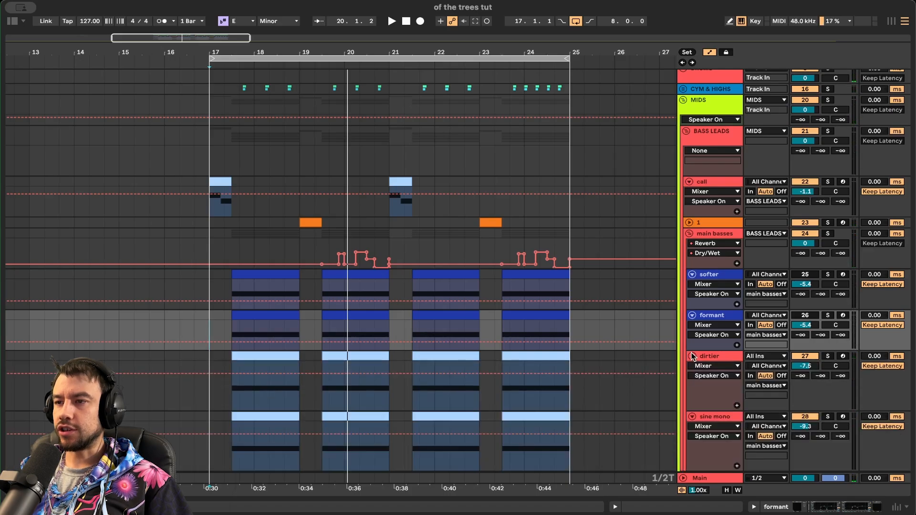
{"action": "scroll", "coordinate": [597, 360], "scroll_direction": "down", "scroll_amount": 5}
{"action": "left_click", "coordinate": [215, 278]}
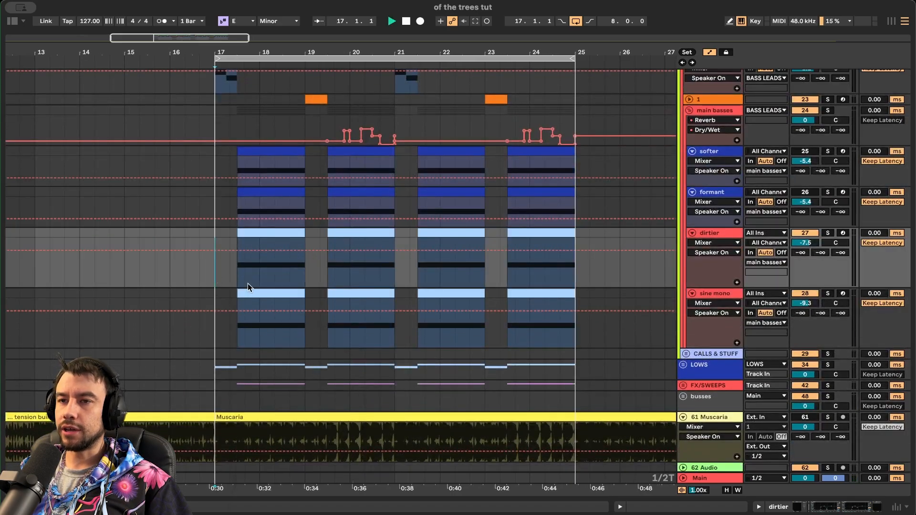
{"action": "key", "text": "space"}
{"action": "scroll", "coordinate": [247, 283], "scroll_direction": "up", "scroll_amount": 5}
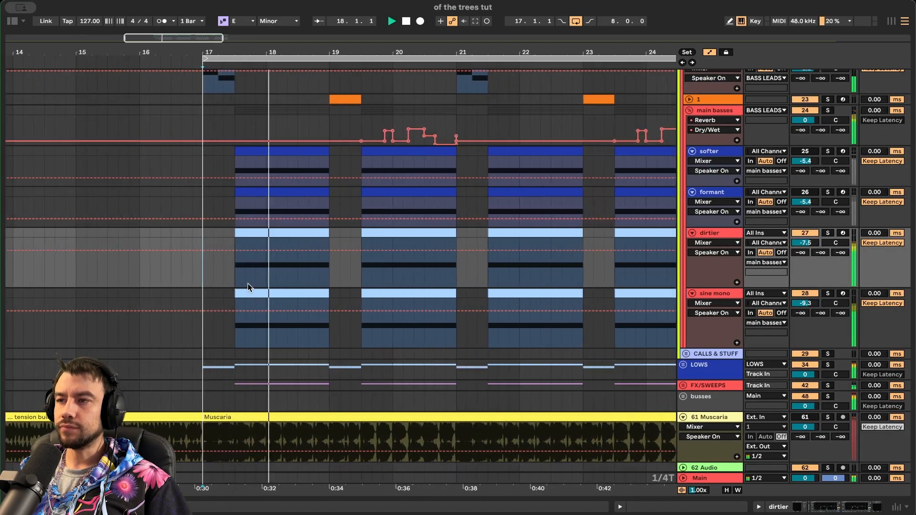
{"action": "scroll", "coordinate": [248, 283], "scroll_direction": "down", "scroll_amount": 3}
{"action": "scroll", "coordinate": [247, 283], "scroll_direction": "up", "scroll_amount": 2}
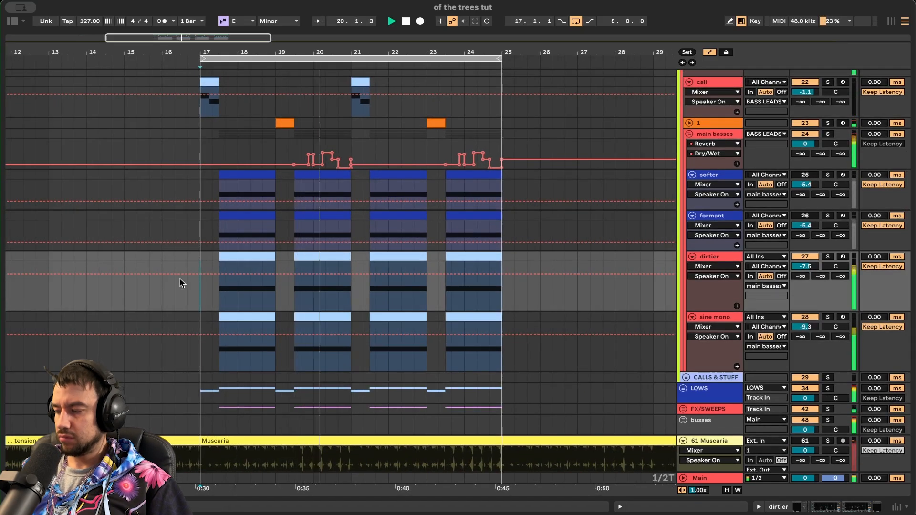
{"action": "scroll", "coordinate": [179, 279], "scroll_direction": "down", "scroll_amount": 1}
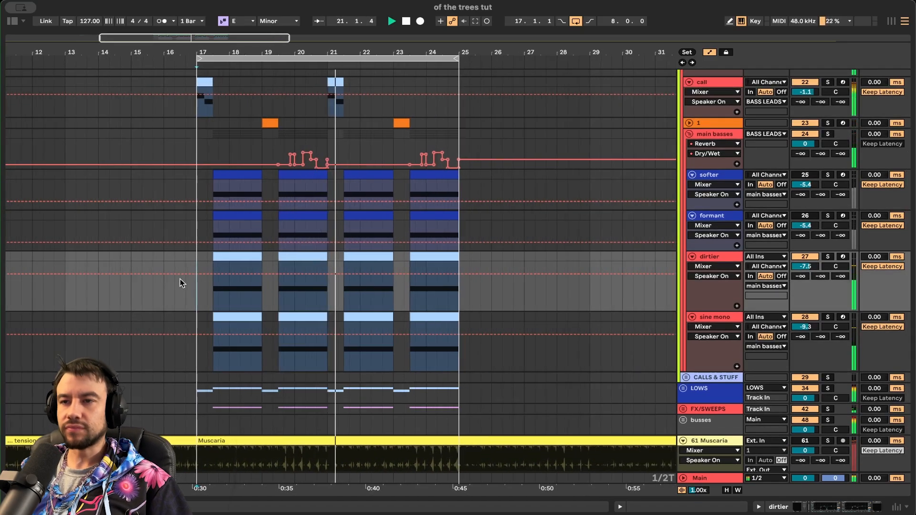
{"action": "scroll", "coordinate": [180, 281], "scroll_direction": "up", "scroll_amount": 5}
{"action": "scroll", "coordinate": [429, 286], "scroll_direction": "down", "scroll_amount": 3}
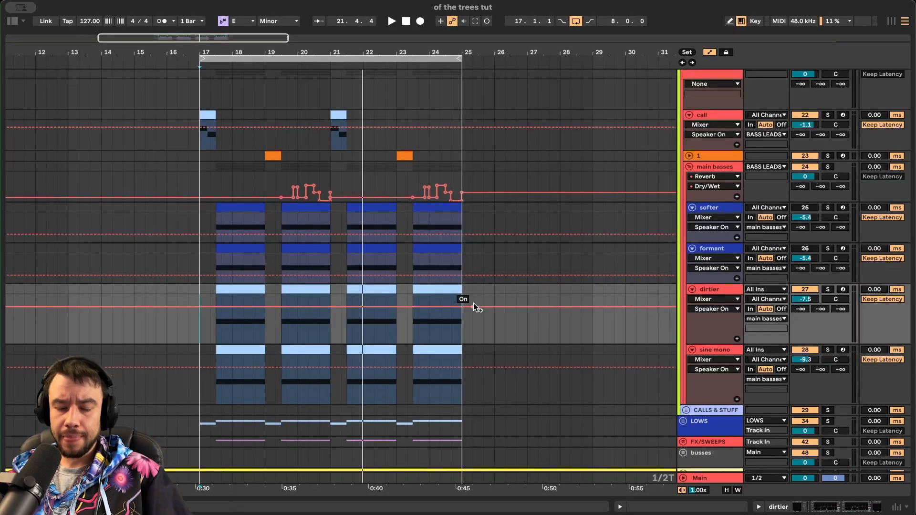
{"action": "scroll", "coordinate": [238, 262], "scroll_direction": "up", "scroll_amount": 4}
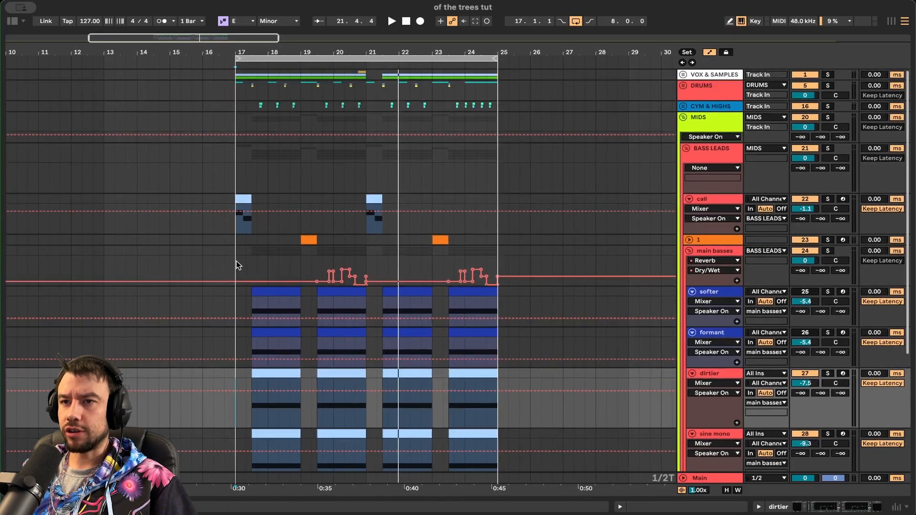
{"action": "scroll", "coordinate": [244, 261], "scroll_direction": "up", "scroll_amount": 3}
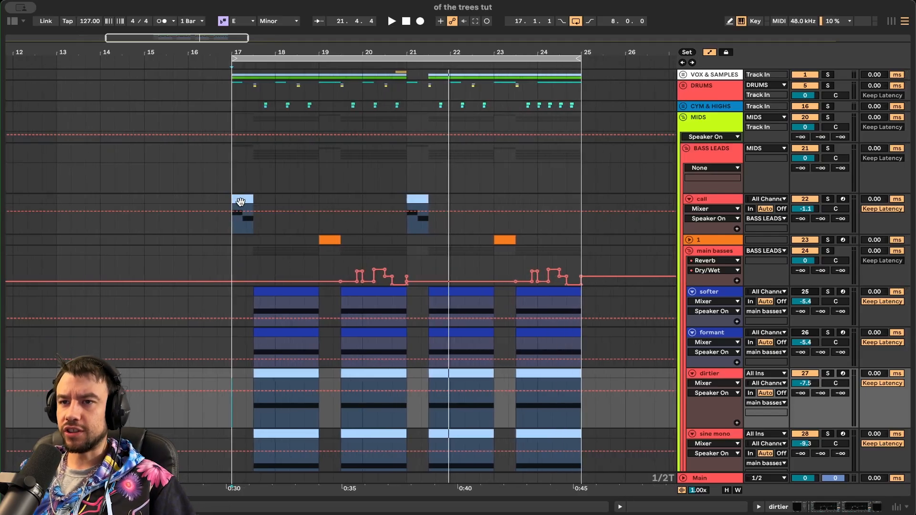
- Solo the call track and play it on its own
{"action": "left_click", "coordinate": [254, 214]}
{"action": "left_click", "coordinate": [828, 199]}
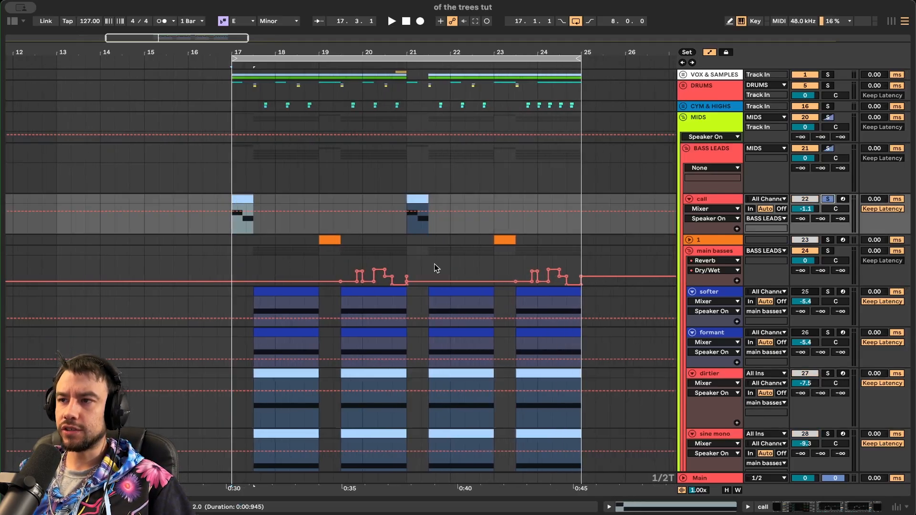
{"action": "key", "text": "space"}
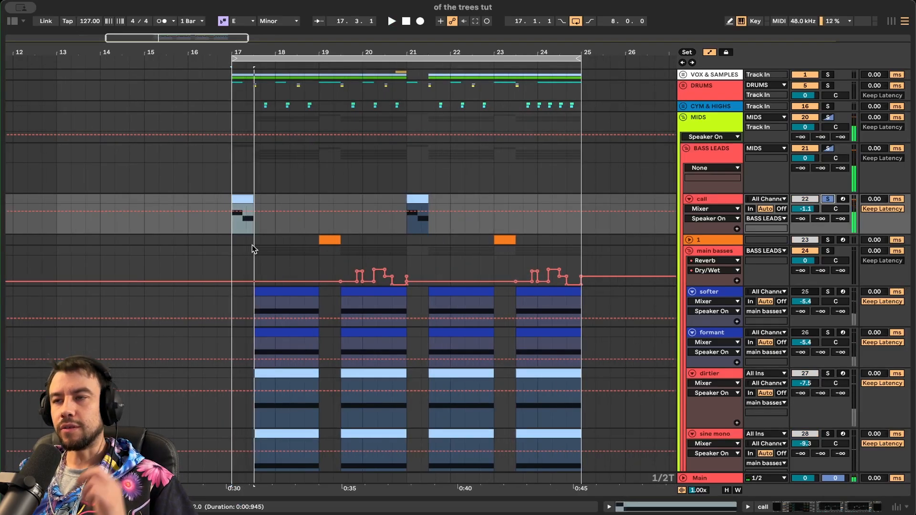
- Look at the notes of the call clip, then the first softer clip
{"action": "double_click", "coordinate": [242, 197]}
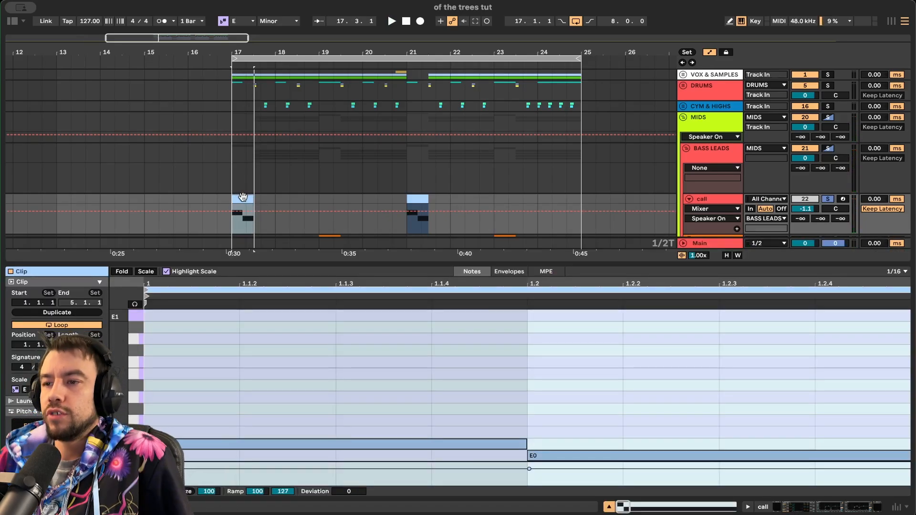
{"action": "scroll", "coordinate": [302, 170], "scroll_direction": "down", "scroll_amount": 5}
{"action": "scroll", "coordinate": [302, 170], "scroll_direction": "down", "scroll_amount": 2}
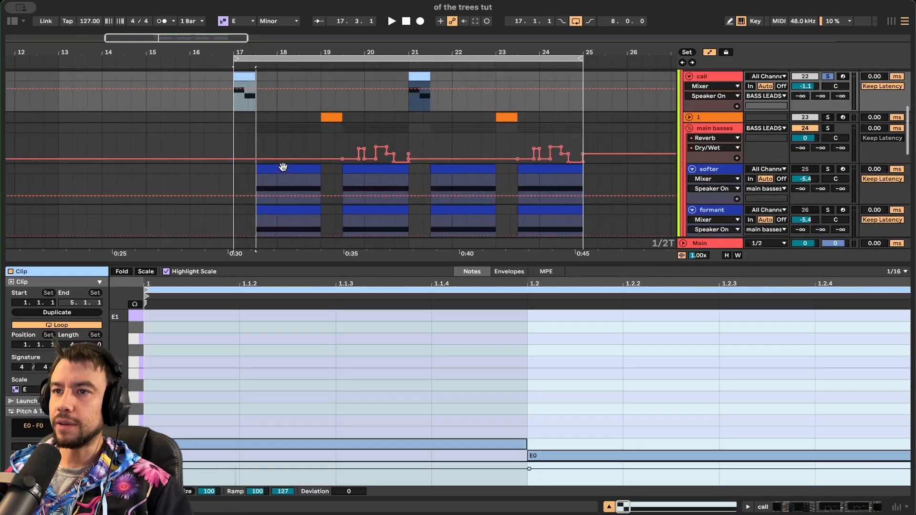
{"action": "double_click", "coordinate": [294, 262]}
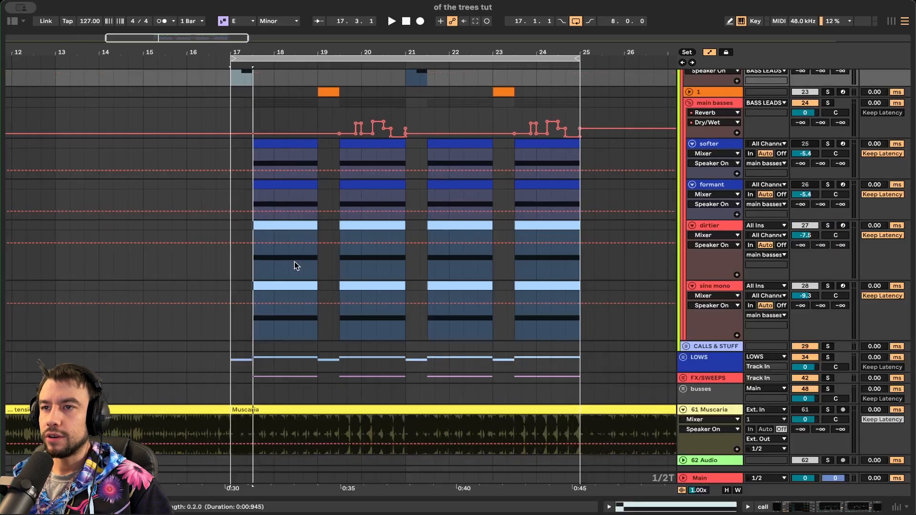
{"action": "double_click", "coordinate": [273, 140]}
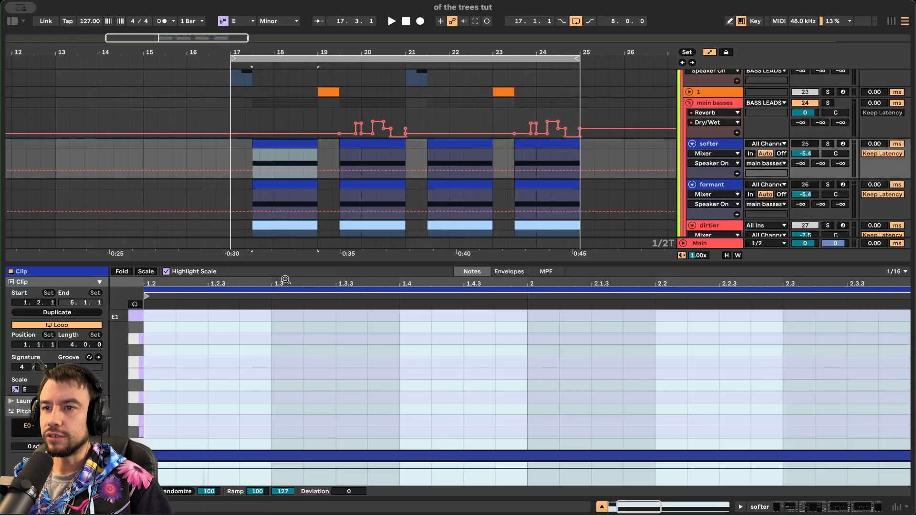
{"action": "double_click", "coordinate": [279, 264]}
{"action": "scroll", "coordinate": [267, 174], "scroll_direction": "up", "scroll_amount": 5}
- Reopen the call clip, check its F0 and E0 notes, and play from bar 17
{"action": "double_click", "coordinate": [272, 163]}
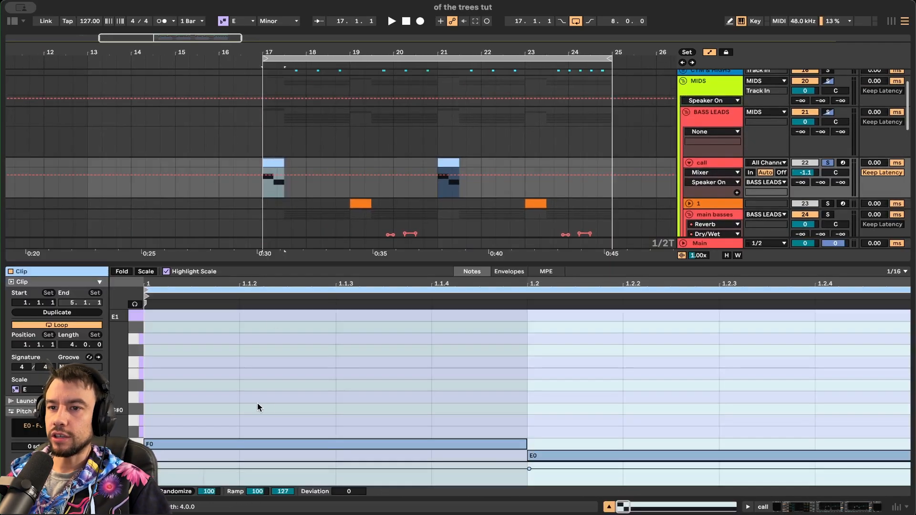
{"action": "left_click", "coordinate": [222, 399]}
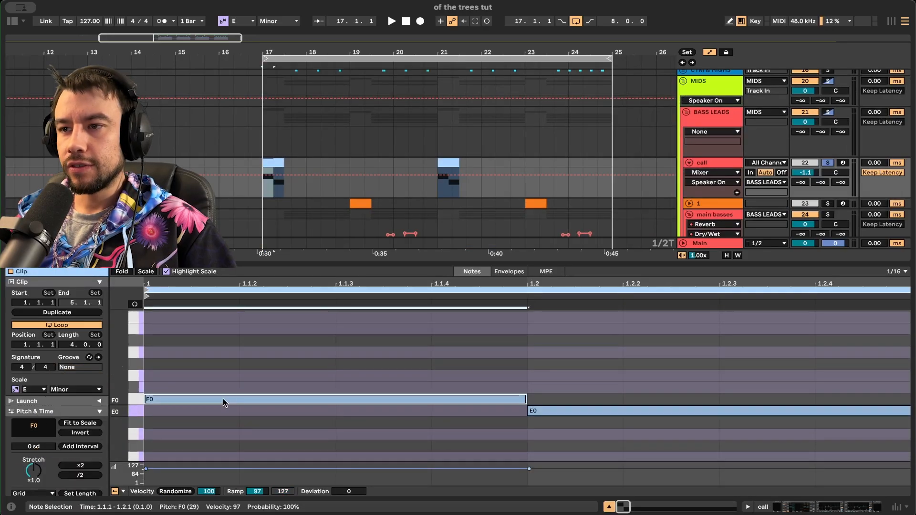
{"action": "left_click", "coordinate": [565, 411]}
{"action": "left_click", "coordinate": [173, 399]}
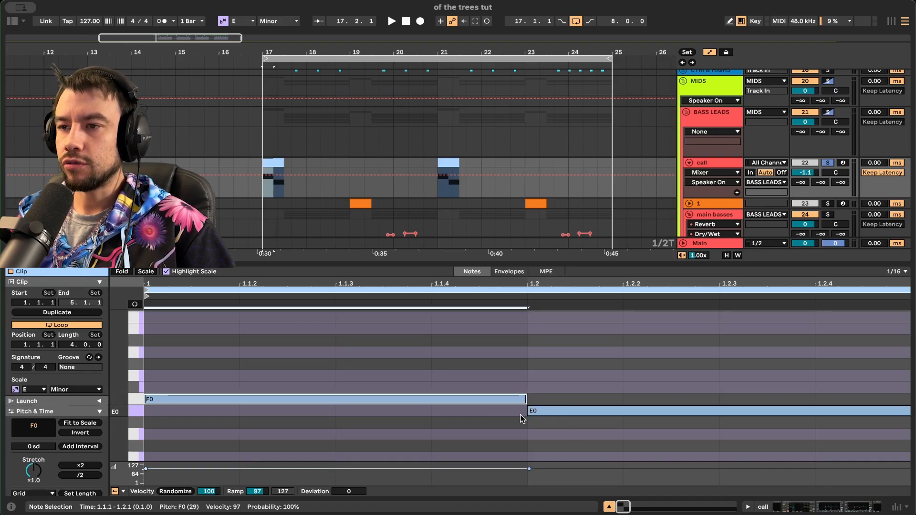
{"action": "key", "text": "space"}
{"action": "key", "text": "space"}
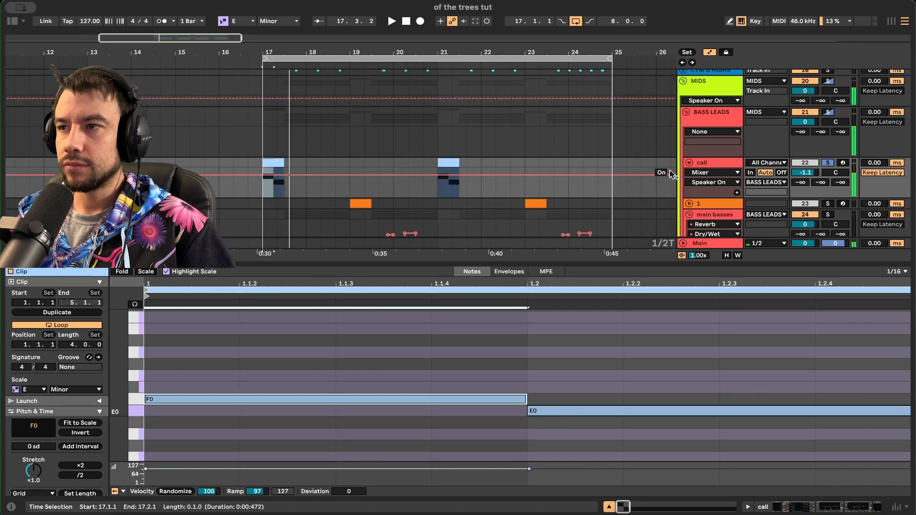
- Swap the note editor for the device view and select the BASS LEADS group
{"action": "double_click", "coordinate": [723, 163]}
{"action": "scroll", "coordinate": [613, 215], "scroll_direction": "up", "scroll_amount": 2}
{"action": "left_click", "coordinate": [710, 148]}
{"action": "left_click", "coordinate": [707, 201]}
- Show the call track's devices and select Serum, then the Multiband Dynamics device
{"action": "left_click", "coordinate": [707, 160]}
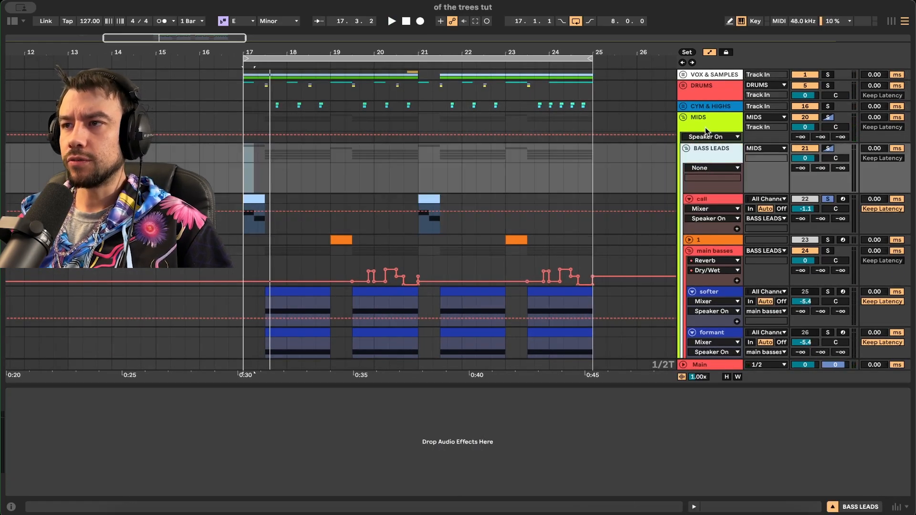
{"action": "left_click", "coordinate": [707, 129]}
{"action": "left_click", "coordinate": [704, 203]}
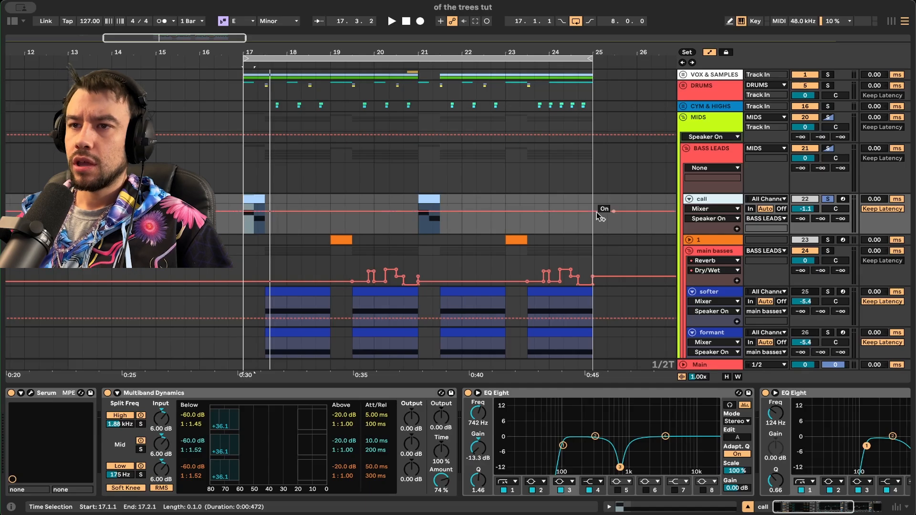
{"action": "left_click", "coordinate": [50, 395]}
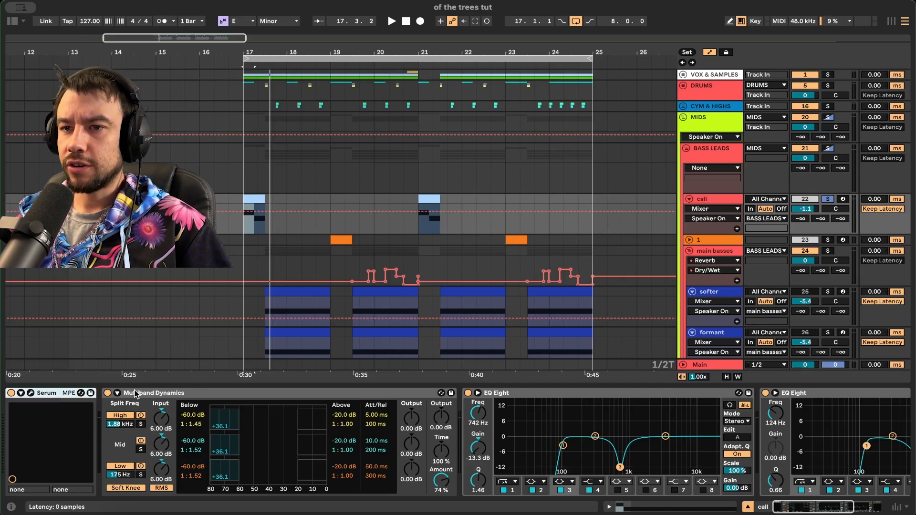
{"action": "left_click", "coordinate": [136, 394]}
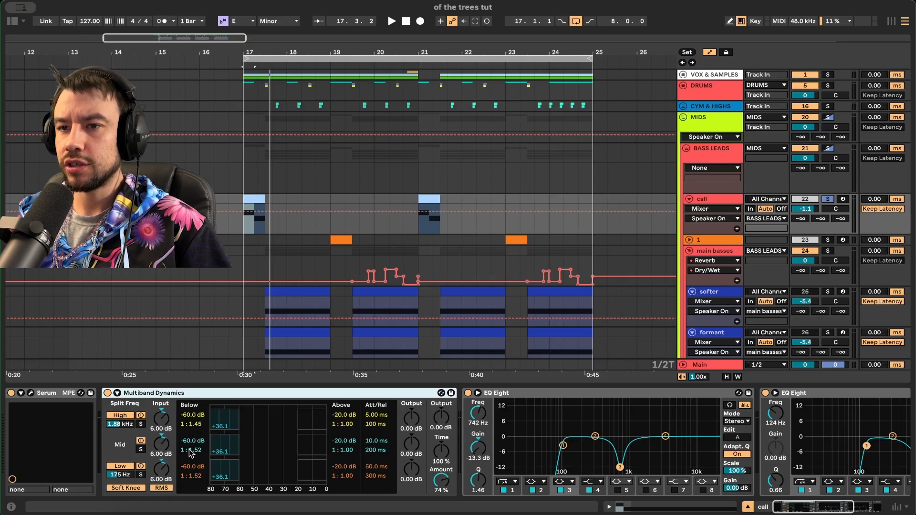
- Inspect the multiband amount, the EQ low cut, the 742 Hz dip and the 681 Hz dip
{"action": "scroll", "coordinate": [288, 465], "scroll_direction": "right", "scroll_amount": 3}
{"action": "left_click", "coordinate": [365, 480]}
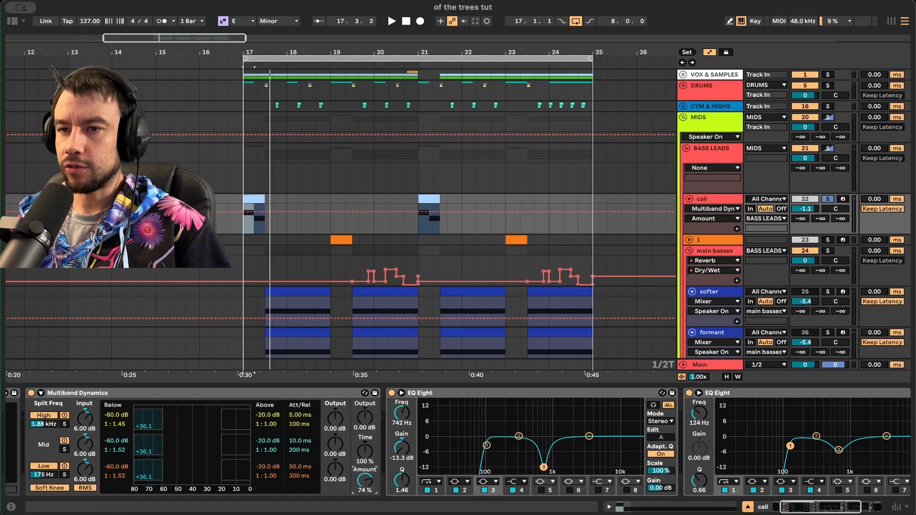
{"action": "scroll", "coordinate": [288, 472], "scroll_direction": "right", "scroll_amount": 3}
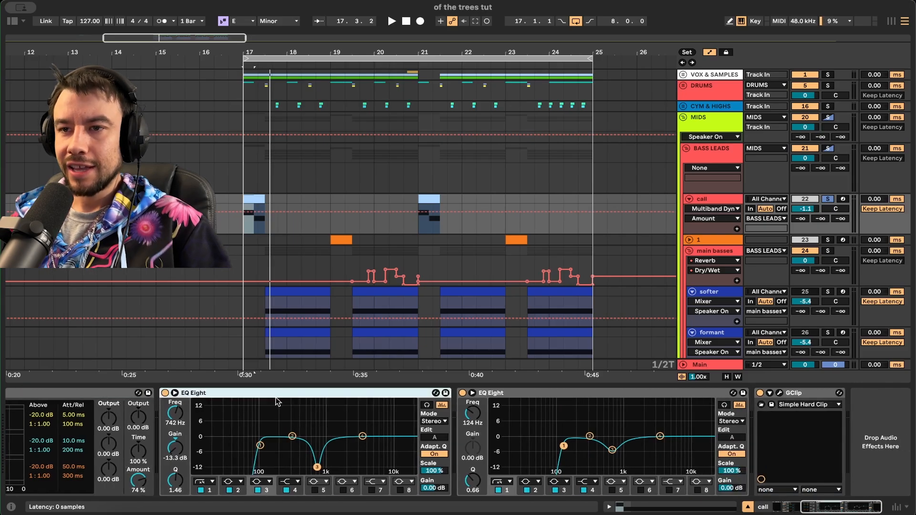
{"action": "left_click", "coordinate": [260, 445]}
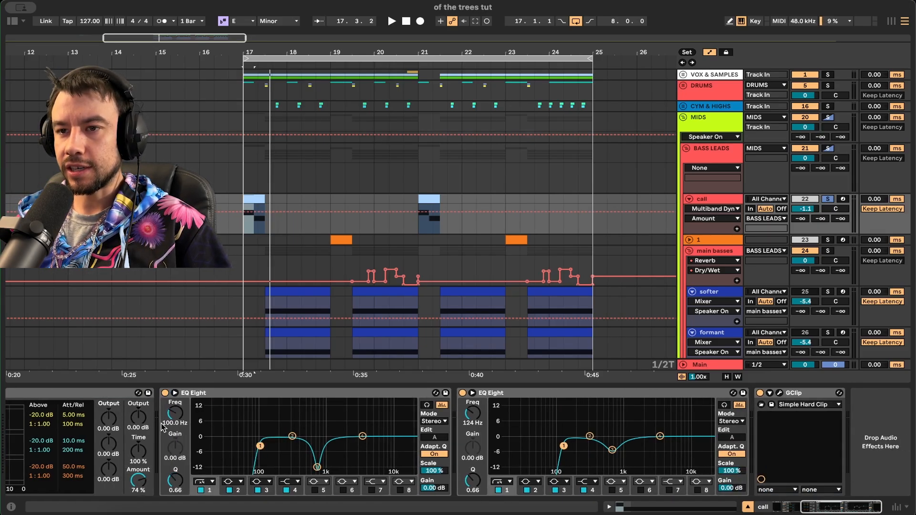
{"action": "left_click", "coordinate": [317, 467]}
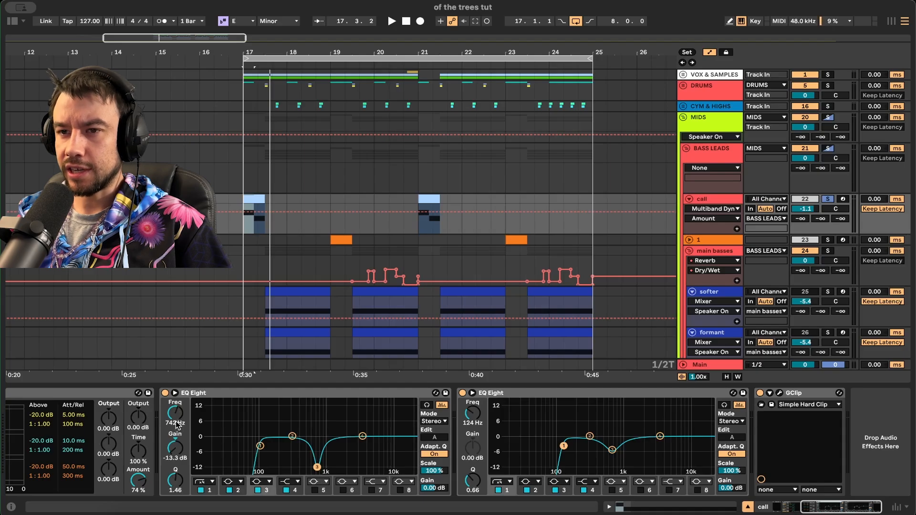
{"action": "left_click", "coordinate": [176, 478]}
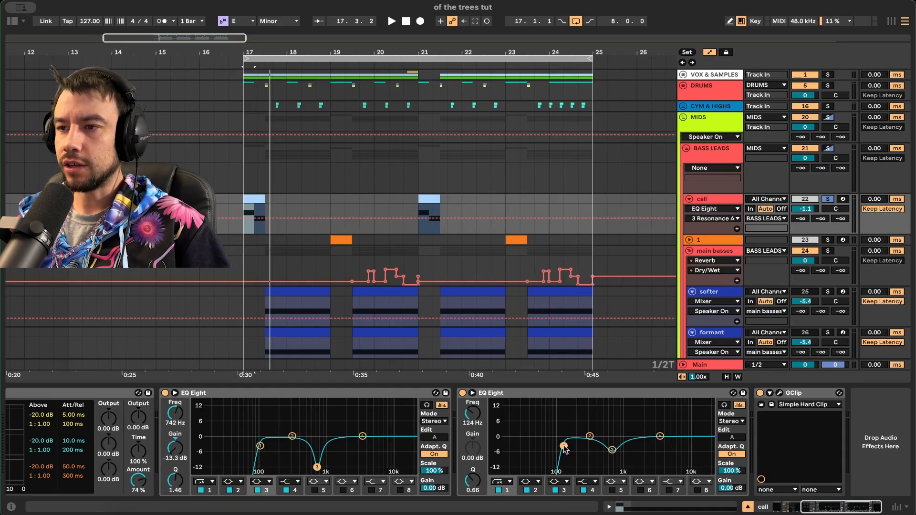
{"action": "left_click", "coordinate": [611, 449]}
- Open and close the GClip clipper window, then bring up the Serum synth window
{"action": "left_click", "coordinate": [779, 393]}
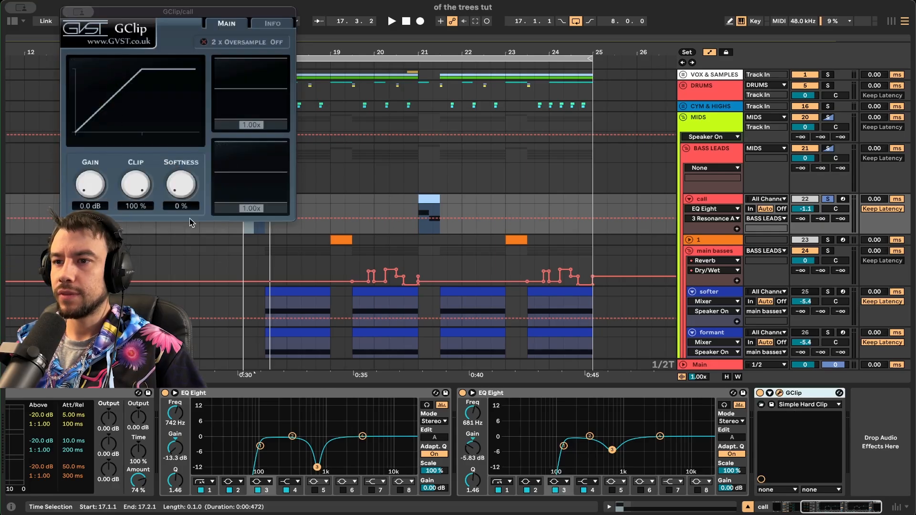
{"action": "left_click", "coordinate": [82, 12]}
{"action": "left_click_drag", "start_coordinate": [138, 462], "coordinate": [138, 464]}
{"action": "scroll", "coordinate": [138, 463], "scroll_direction": "left", "scroll_amount": 6}
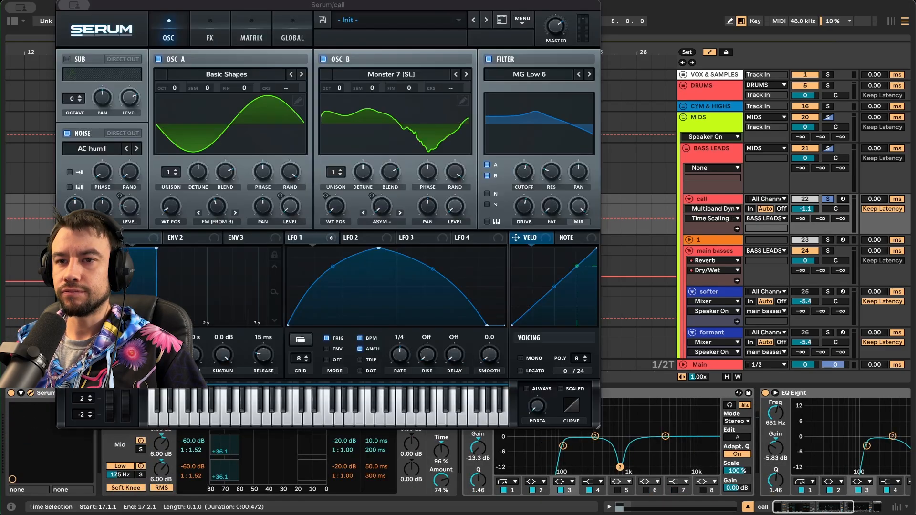
{"action": "left_click", "coordinate": [32, 393]}
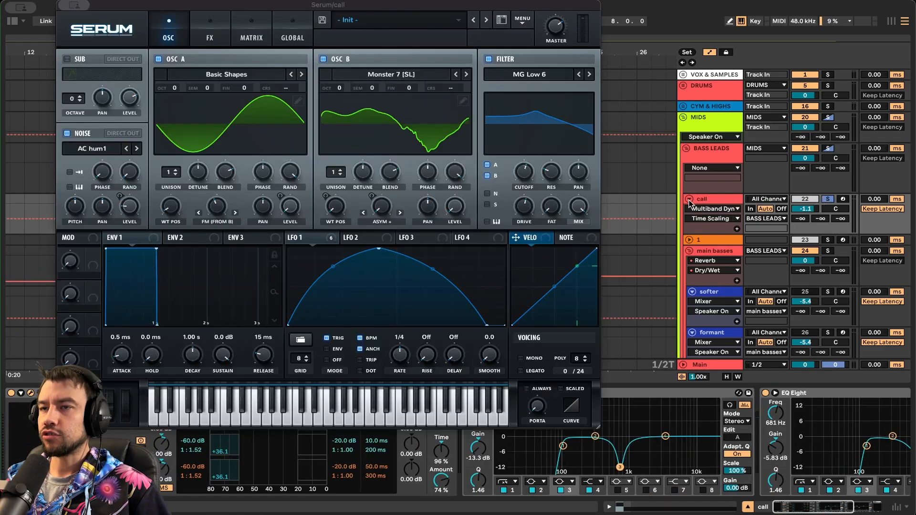
{"action": "key", "text": "space"}
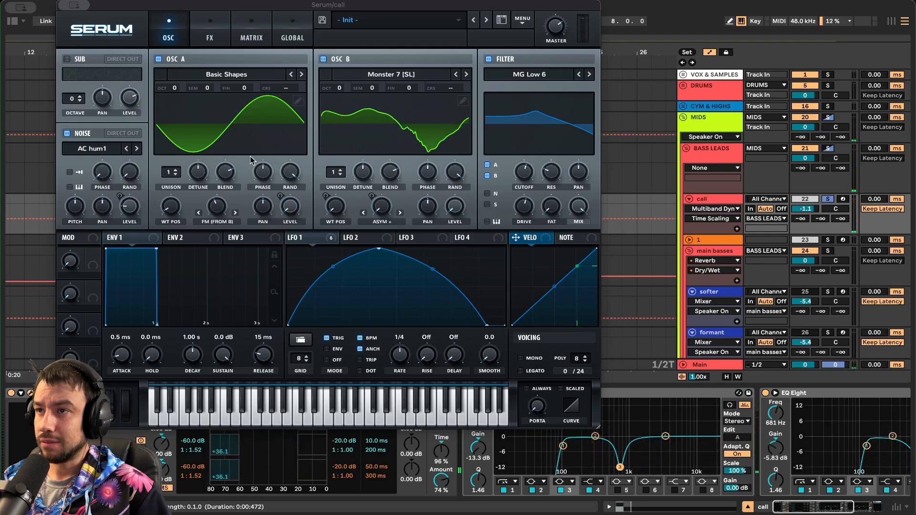
{"action": "left_click", "coordinate": [66, 133]}
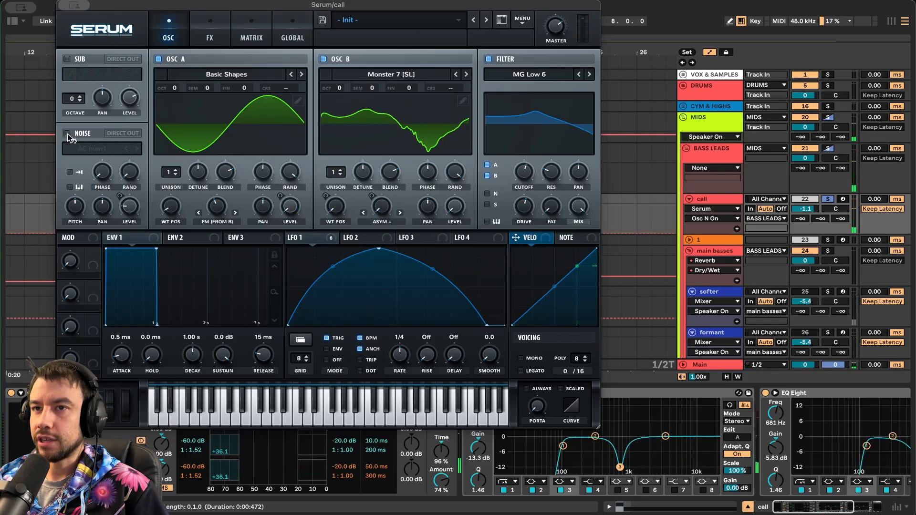
{"action": "left_click", "coordinate": [68, 133]}
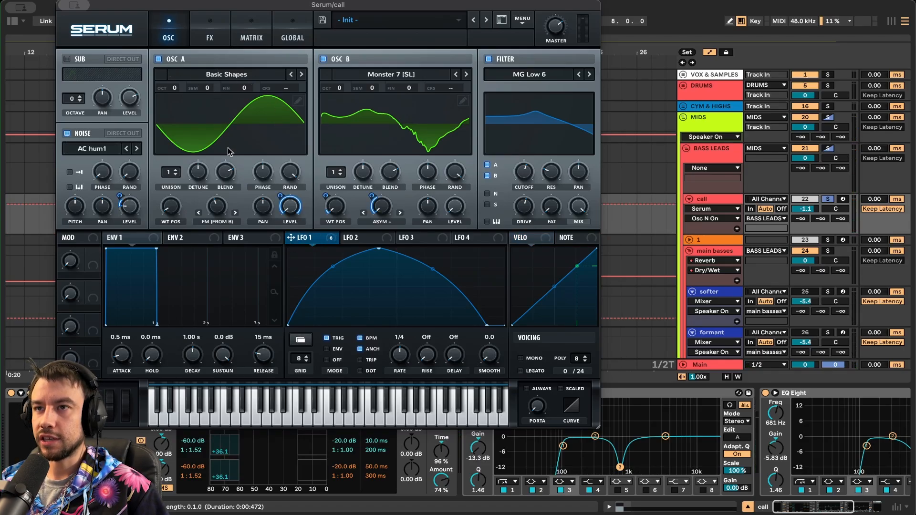
{"action": "left_click", "coordinate": [399, 75]}
{"action": "mouse_move", "coordinate": [385, 168]}
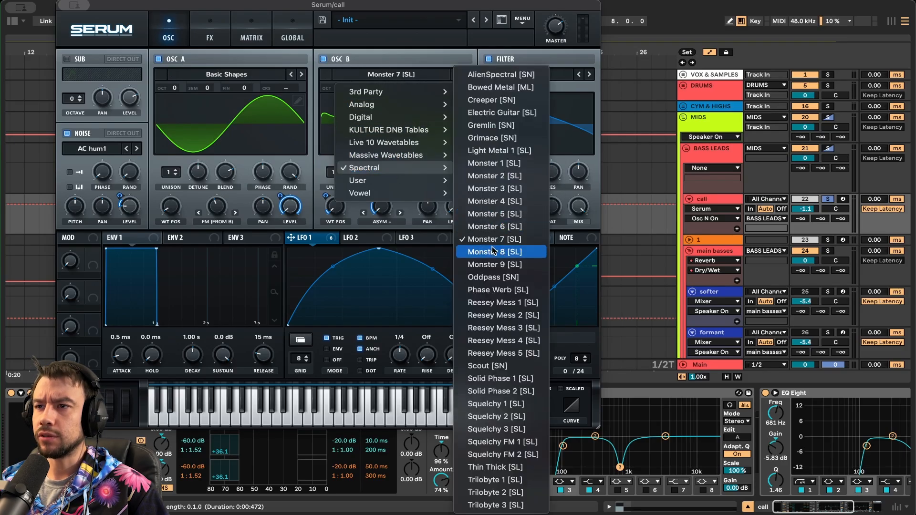
{"action": "left_click", "coordinate": [362, 228]}
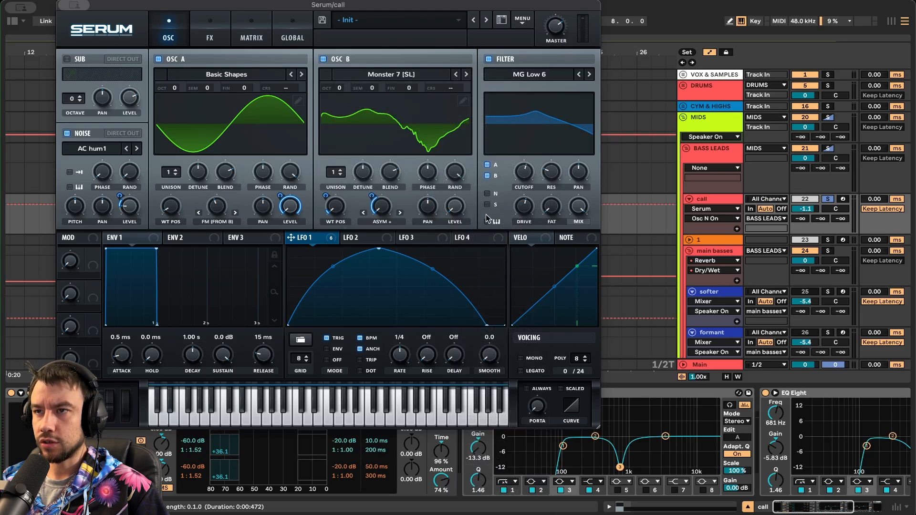
{"action": "left_click", "coordinate": [347, 64]}
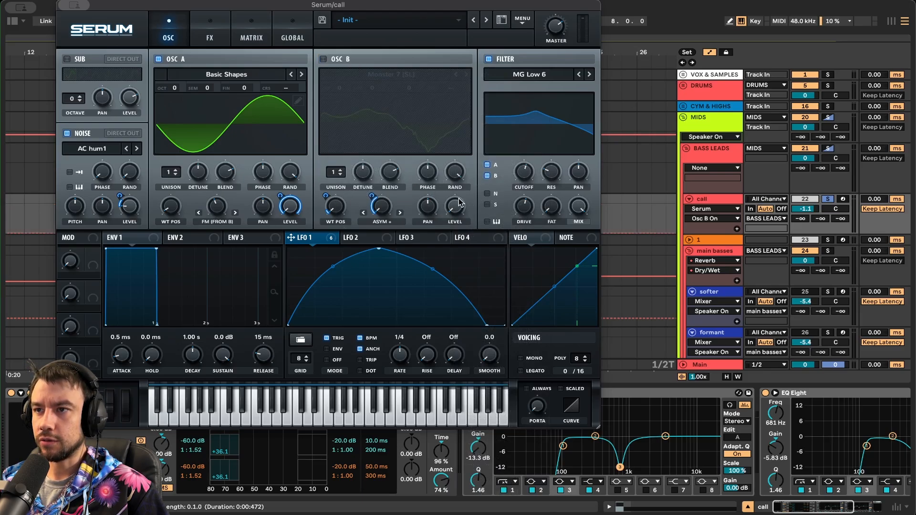
{"action": "left_click", "coordinate": [323, 60]}
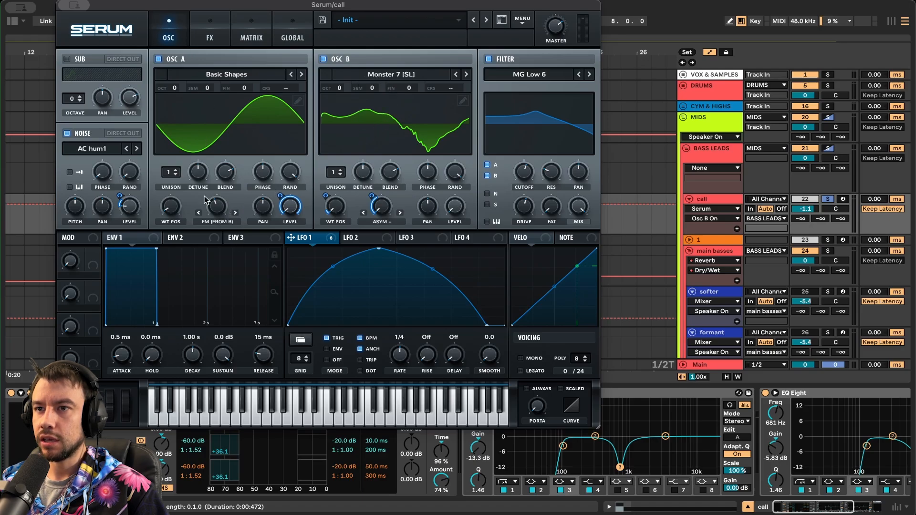
{"action": "left_click_drag", "start_coordinate": [217, 213], "coordinate": [214, 206]}
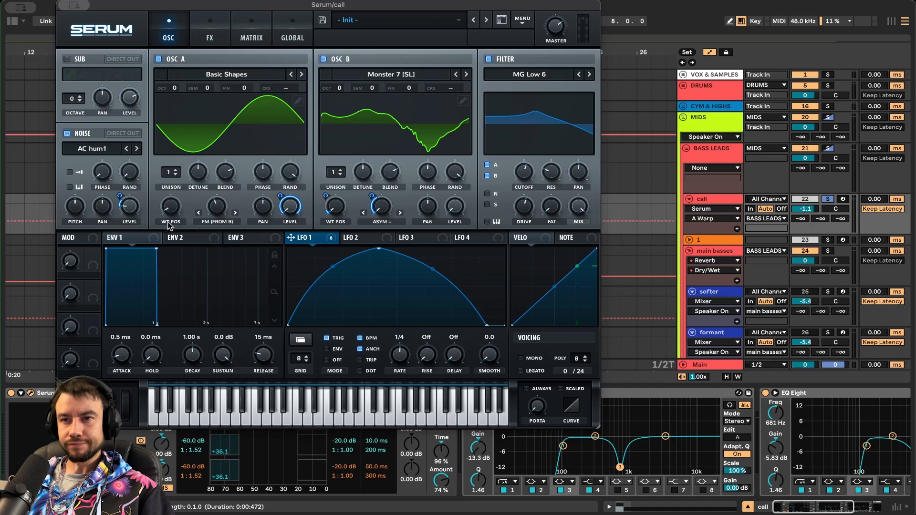
{"action": "mouse_move", "coordinate": [172, 218]}
{"action": "left_mouse_down"}
{"action": "mouse_move", "coordinate": [173, 182]}
{"action": "mouse_move", "coordinate": [175, 216]}
{"action": "left_mouse_up"}
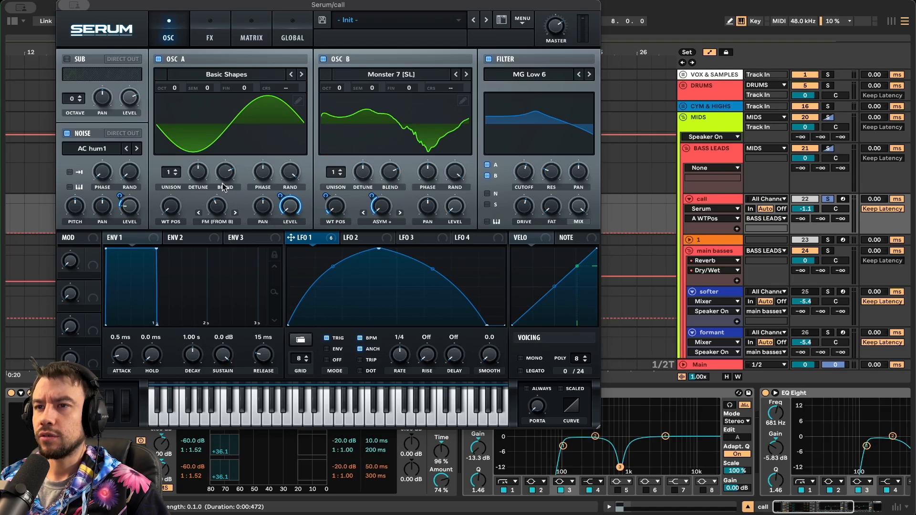
{"action": "key", "text": "space"}
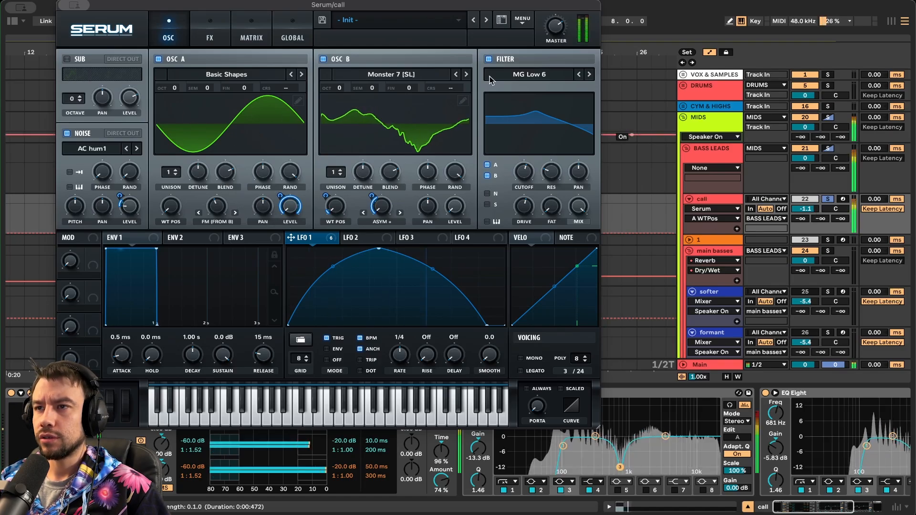
{"action": "left_click", "coordinate": [466, 74]}
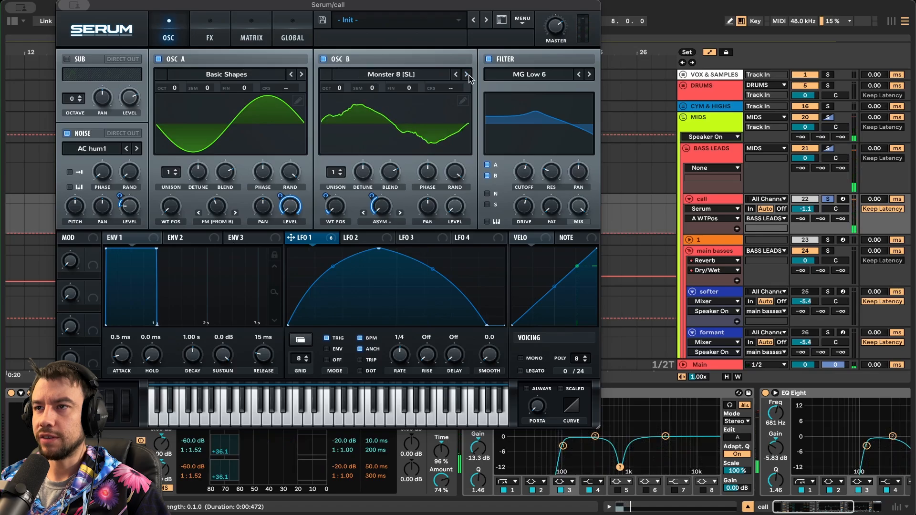
{"action": "left_click", "coordinate": [466, 74]}
{"action": "left_click", "coordinate": [455, 75]}
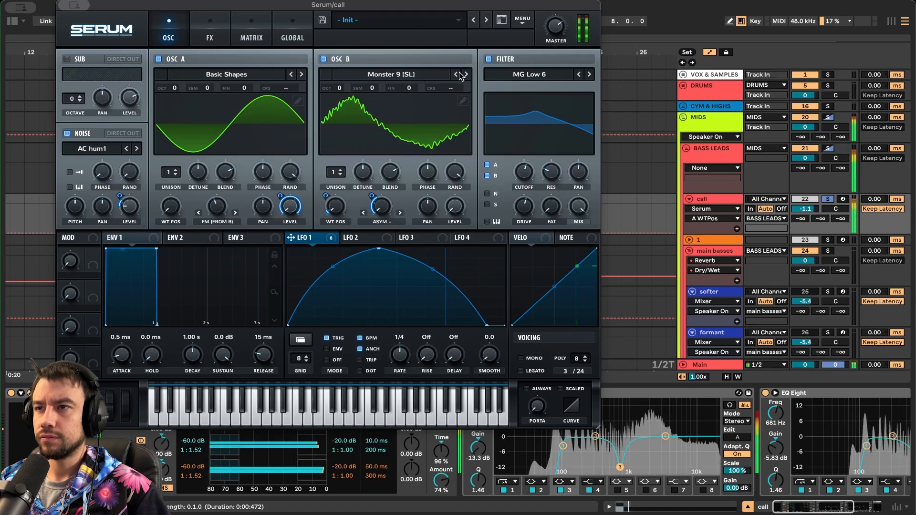
{"action": "left_click", "coordinate": [456, 75]}
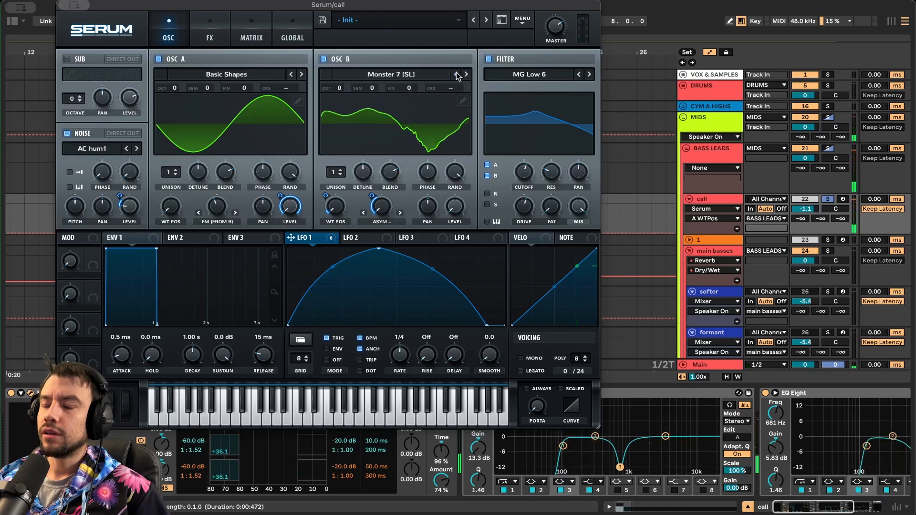
{"action": "left_click", "coordinate": [424, 73]}
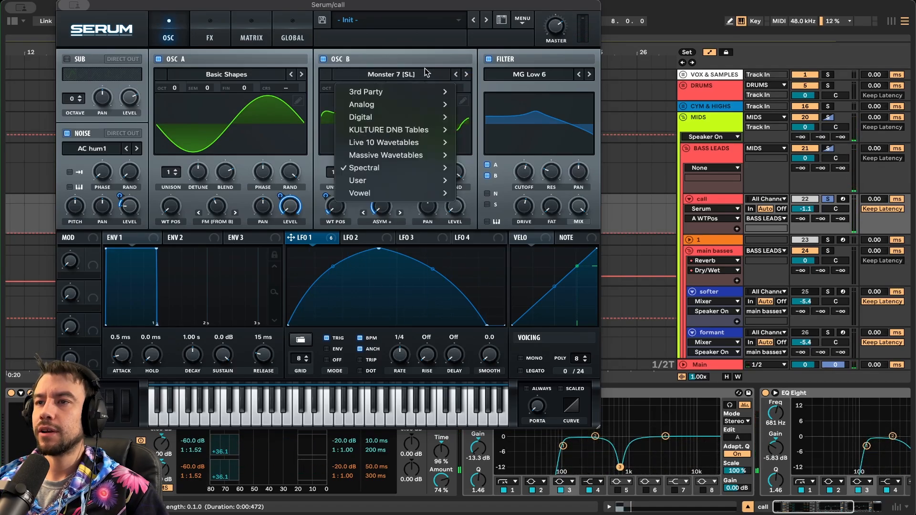
{"action": "left_click", "coordinate": [324, 163]}
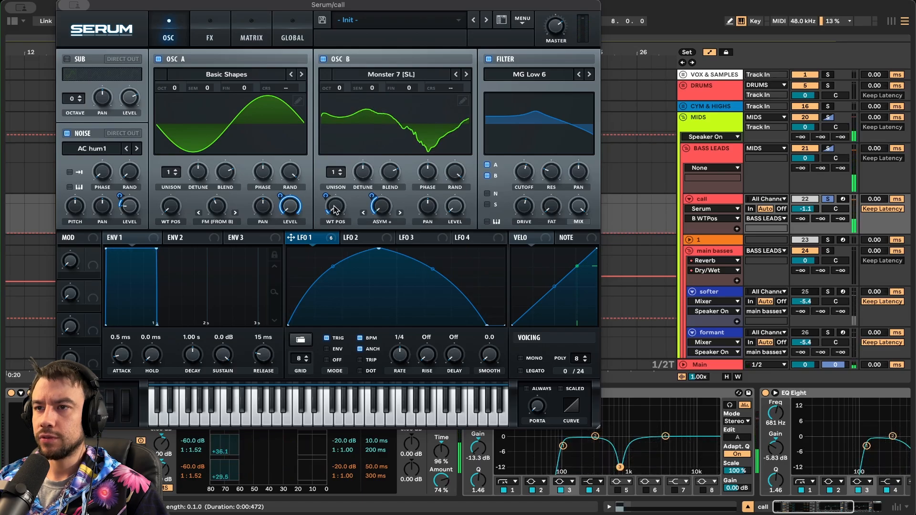
{"action": "left_click", "coordinate": [336, 208]}
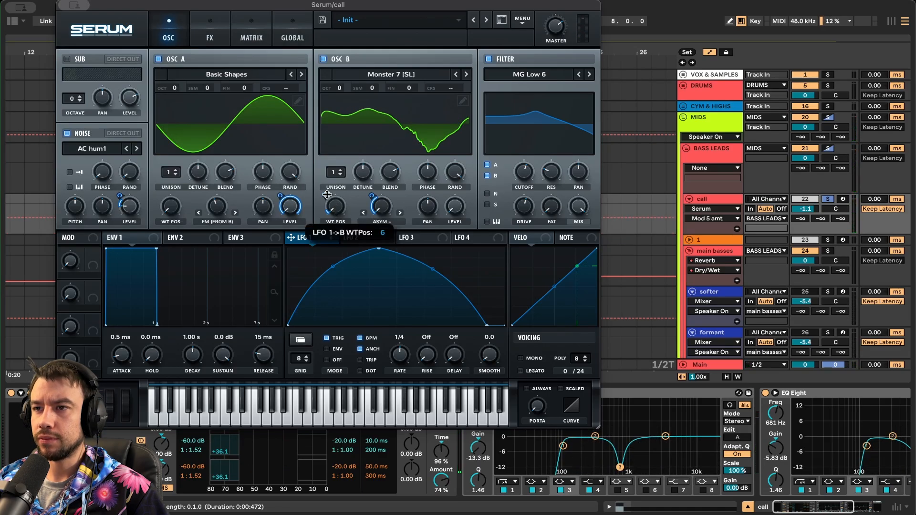
{"action": "left_click", "coordinate": [384, 210]}
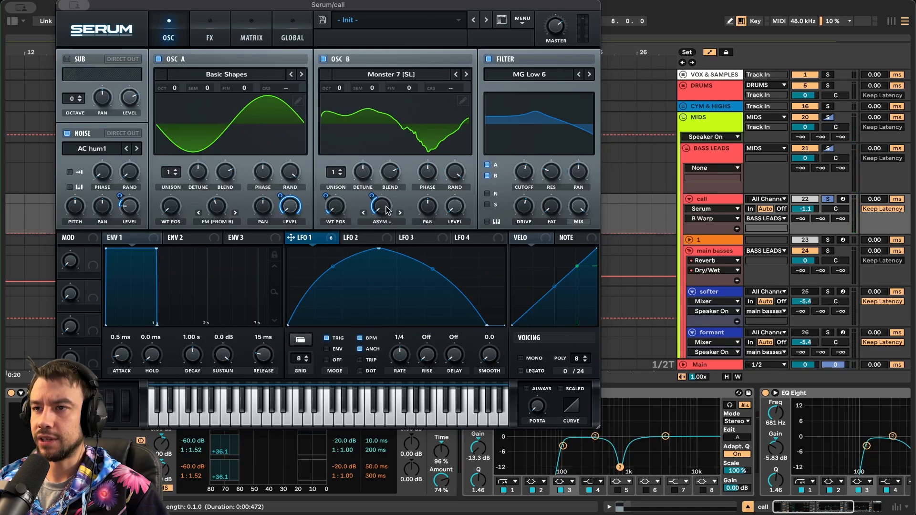
{"action": "left_click_drag", "start_coordinate": [368, 185], "coordinate": [371, 194]}
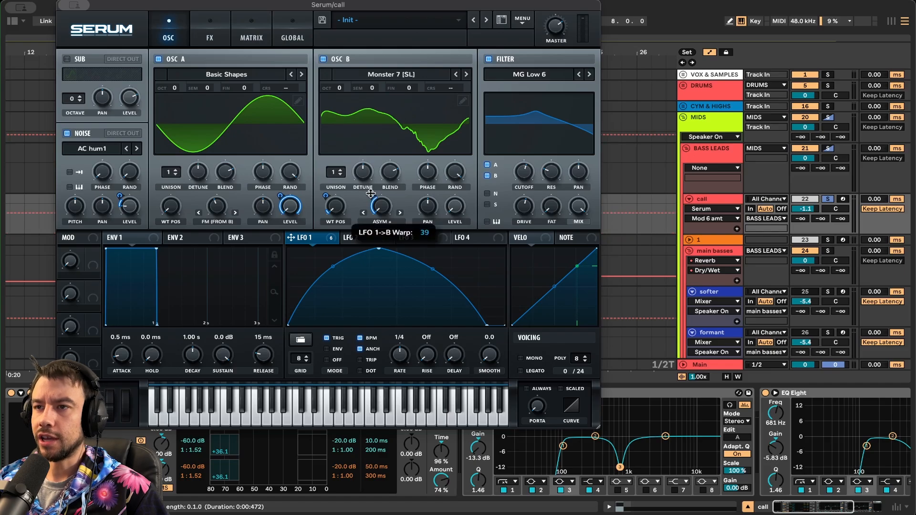
- Turn off Serum's filter and its EQ, compressor, distortion and Hyper/Dimension effects
{"action": "left_click", "coordinate": [488, 59]}
{"action": "left_click", "coordinate": [211, 27]}
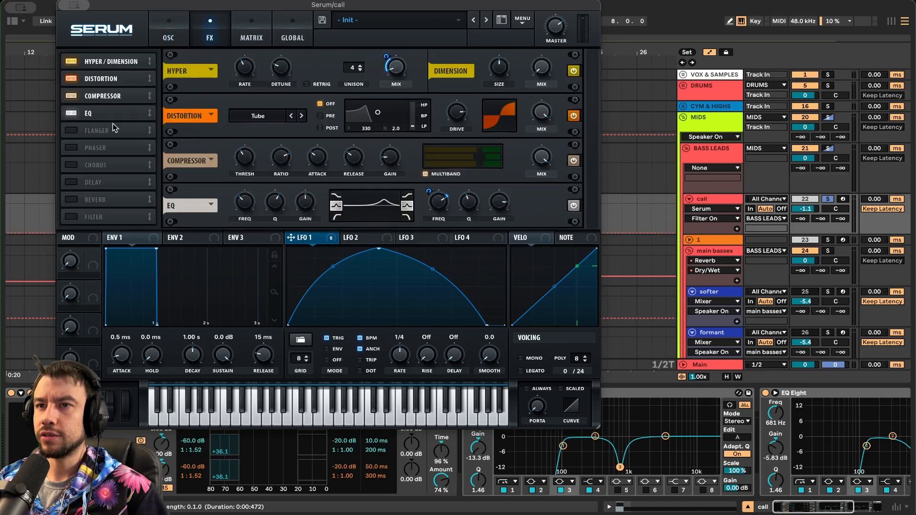
{"action": "left_click", "coordinate": [69, 113]}
{"action": "left_click", "coordinate": [69, 96]}
{"action": "left_click", "coordinate": [69, 79]}
{"action": "left_click", "coordinate": [69, 62]}
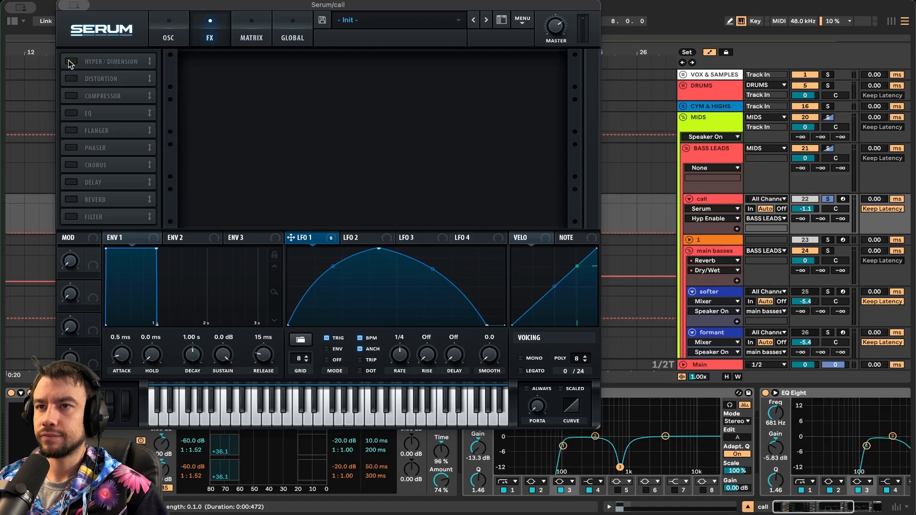
{"action": "left_click", "coordinate": [168, 27]}
- Modulate the noise oscillator's level, A/B the noise on and off, and enable the MG Low 6 filter
{"action": "left_click", "coordinate": [67, 134]}
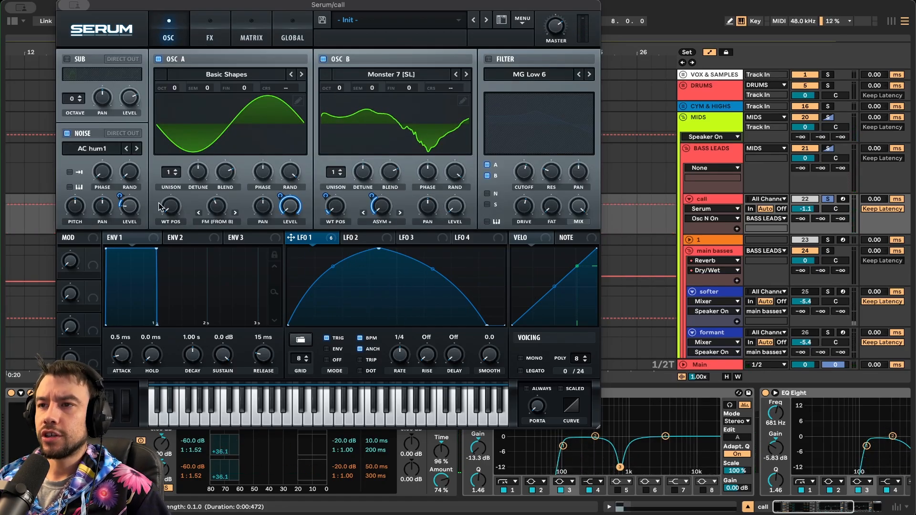
{"action": "left_click", "coordinate": [135, 209]}
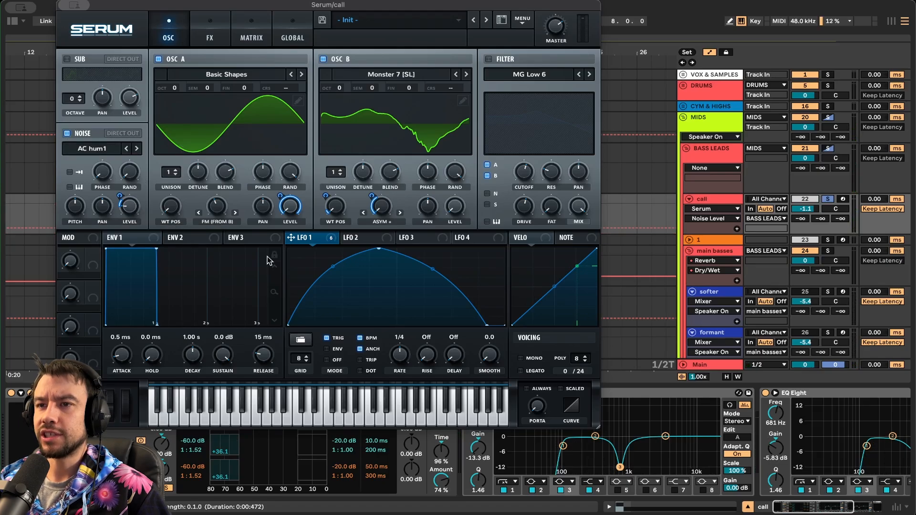
{"action": "left_click_drag", "start_coordinate": [117, 198], "coordinate": [118, 200]}
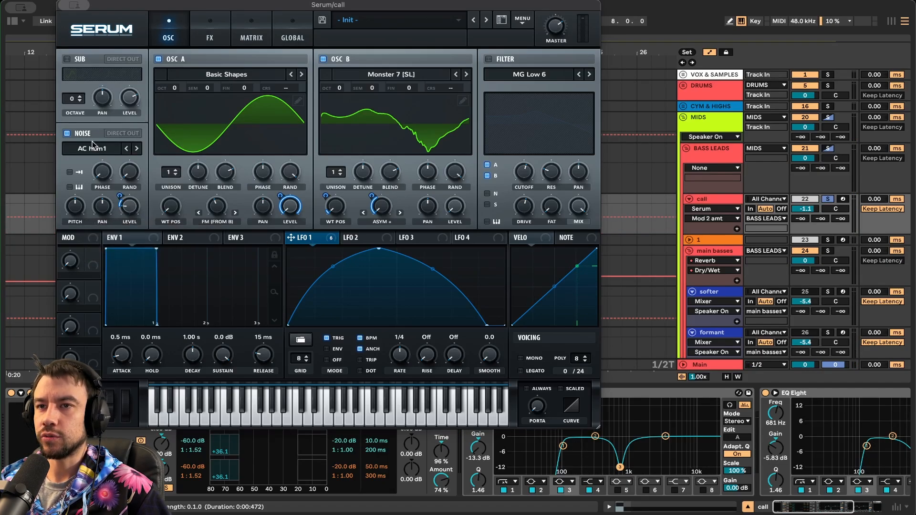
{"action": "left_click", "coordinate": [68, 133]}
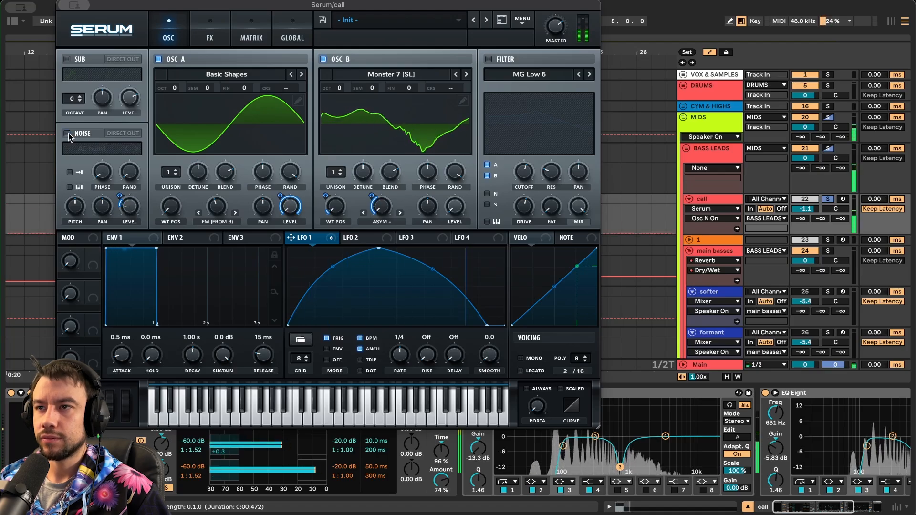
{"action": "left_click", "coordinate": [68, 133]}
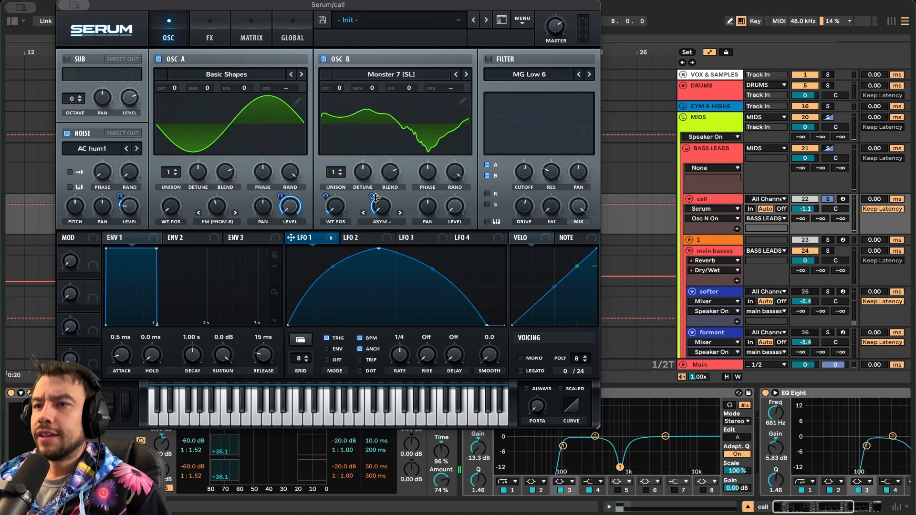
{"action": "left_click", "coordinate": [488, 58]}
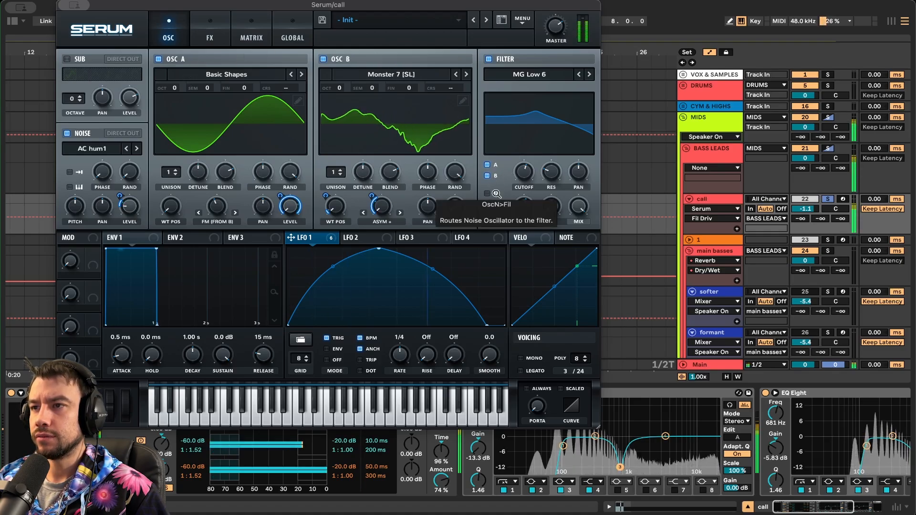
{"action": "left_click", "coordinate": [551, 173]}
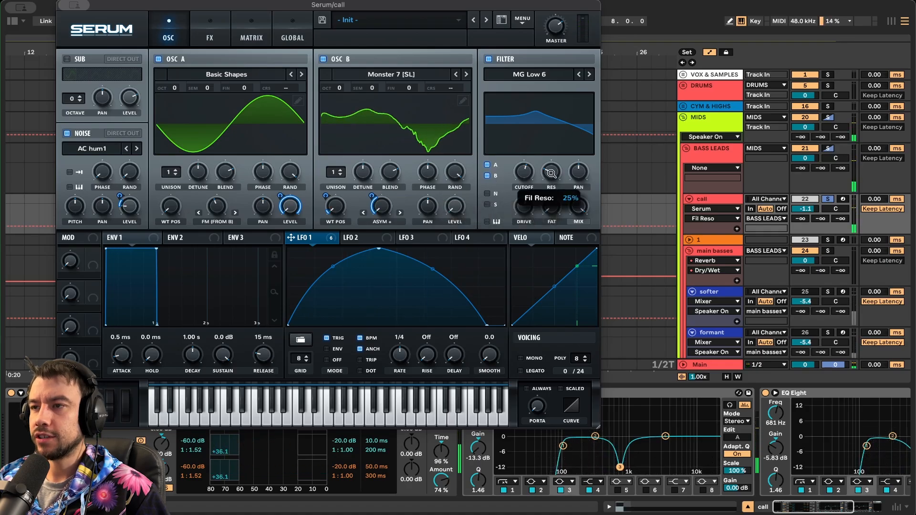
{"action": "left_click", "coordinate": [523, 171]}
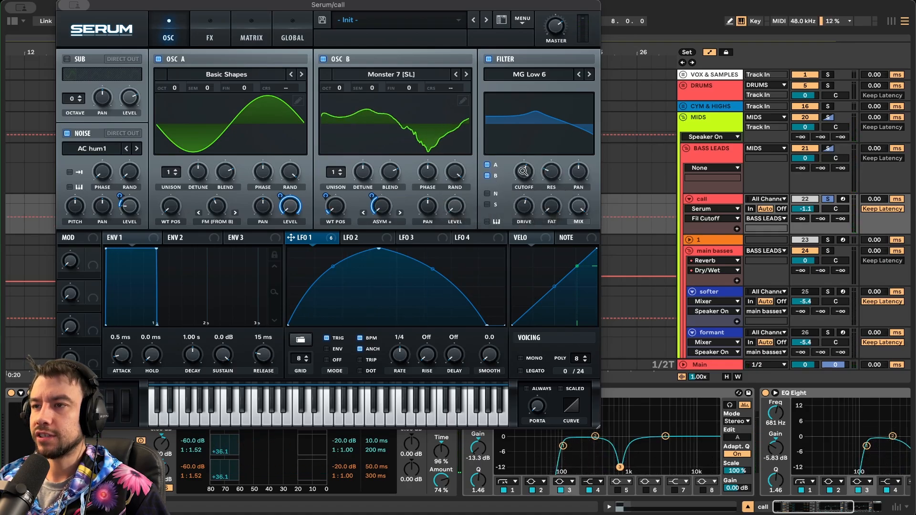
{"action": "left_click", "coordinate": [524, 209]}
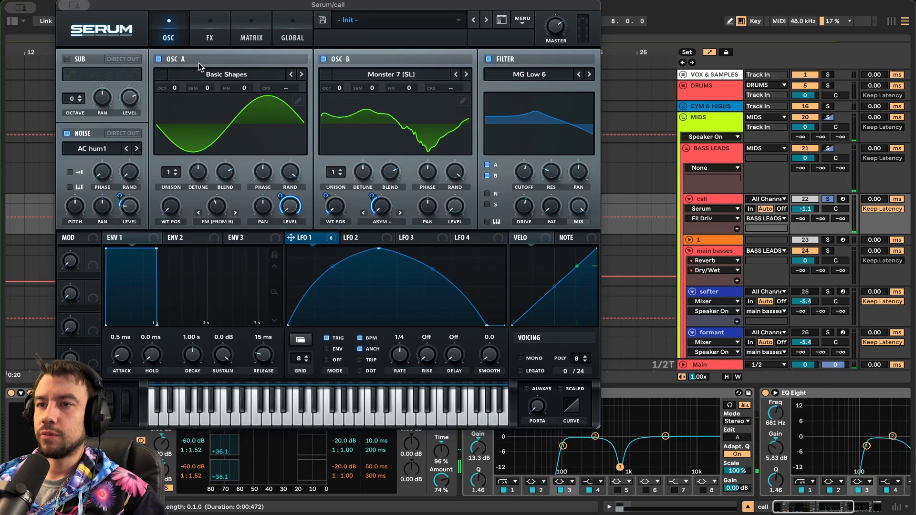
- Enable Serum's Hyper/Dimension effect with LFO 1 modulating its mix
{"action": "left_click", "coordinate": [219, 33]}
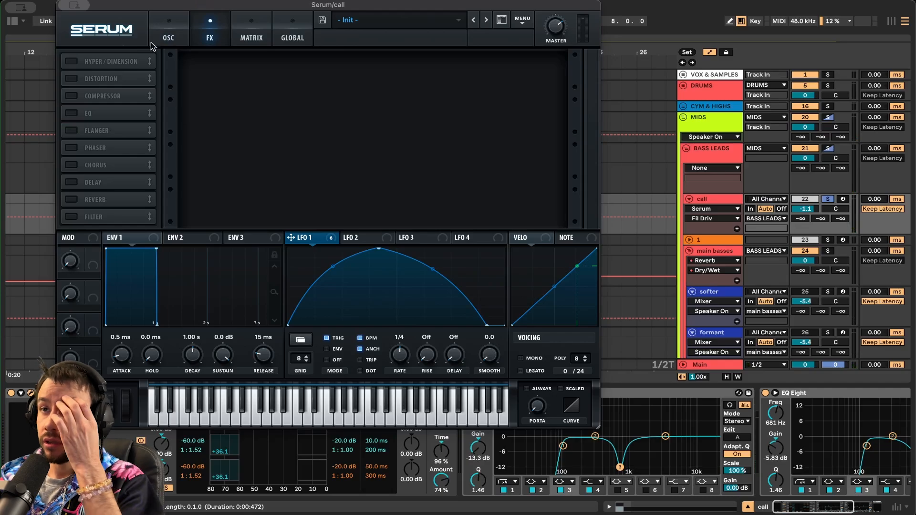
{"action": "left_click", "coordinate": [71, 61]}
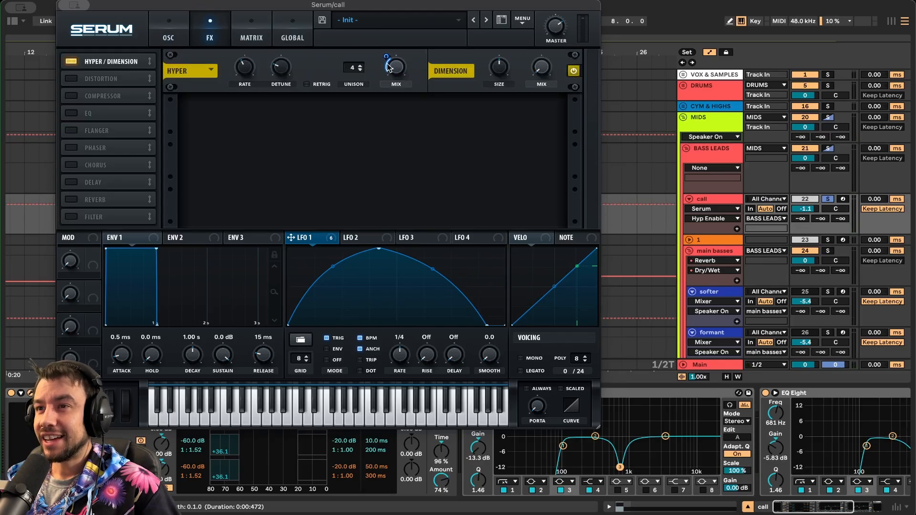
{"action": "left_click", "coordinate": [391, 78]}
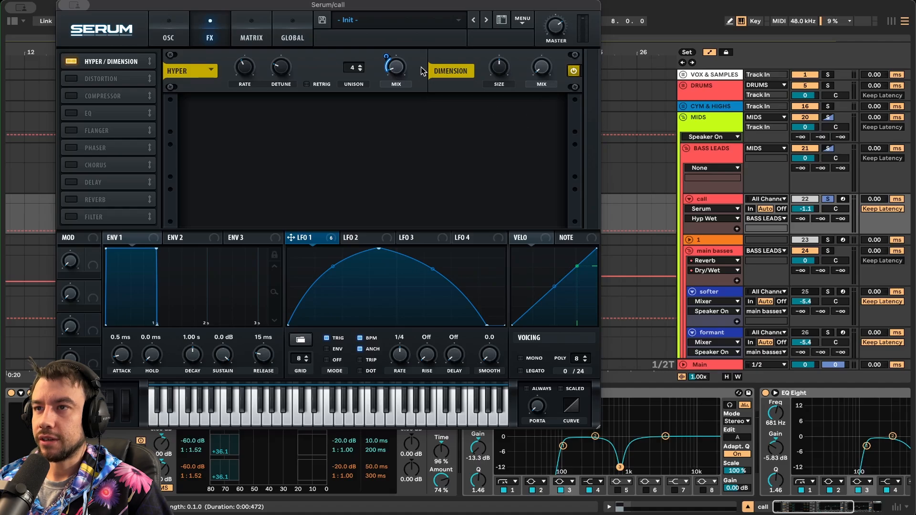
{"action": "left_click_drag", "start_coordinate": [400, 66], "coordinate": [389, 65]}
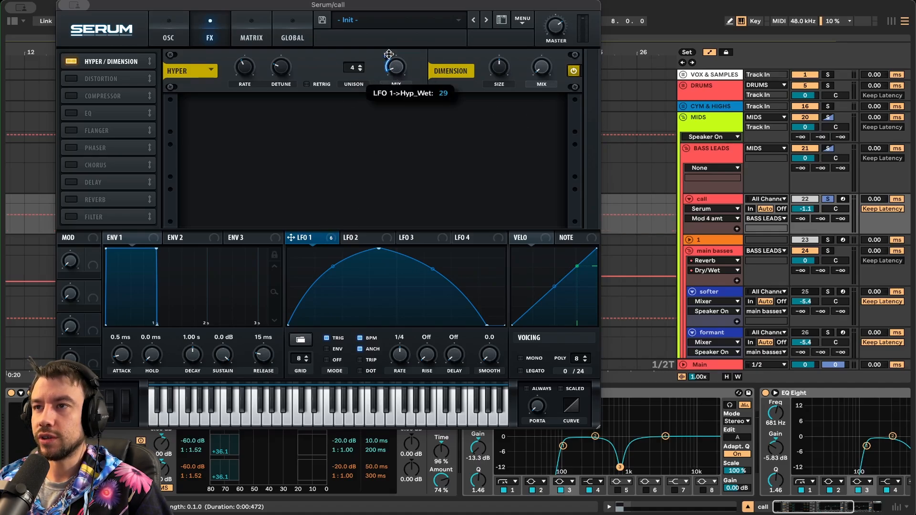
- Enable Tube distortion at 83% drive, comparing both effects on and off, leaving them on
{"action": "left_click", "coordinate": [70, 78]}
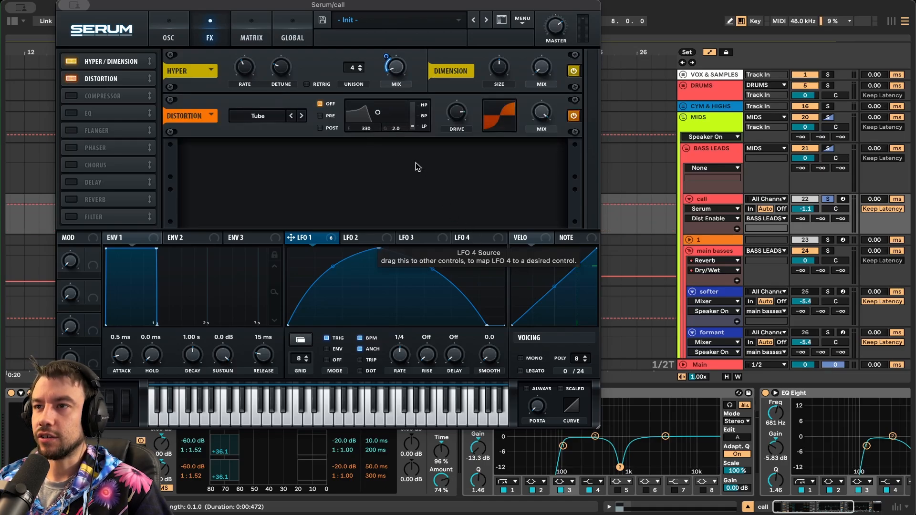
{"action": "left_click_drag", "start_coordinate": [458, 114], "coordinate": [459, 117]}
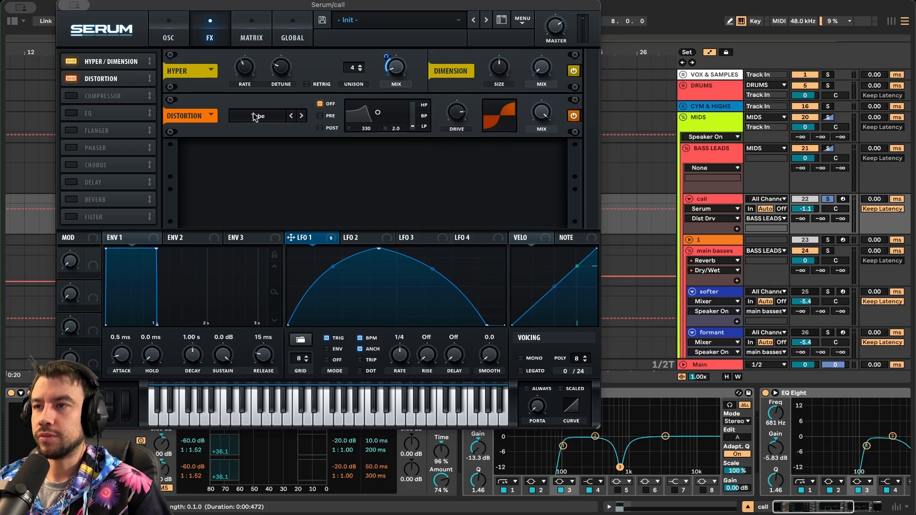
{"action": "left_click", "coordinate": [71, 78]}
{"action": "left_click", "coordinate": [71, 61]}
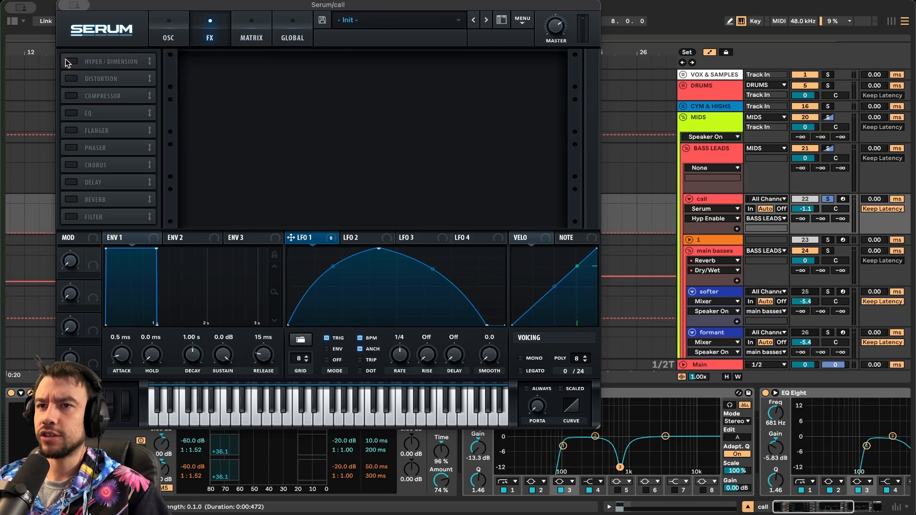
{"action": "left_click", "coordinate": [73, 61]}
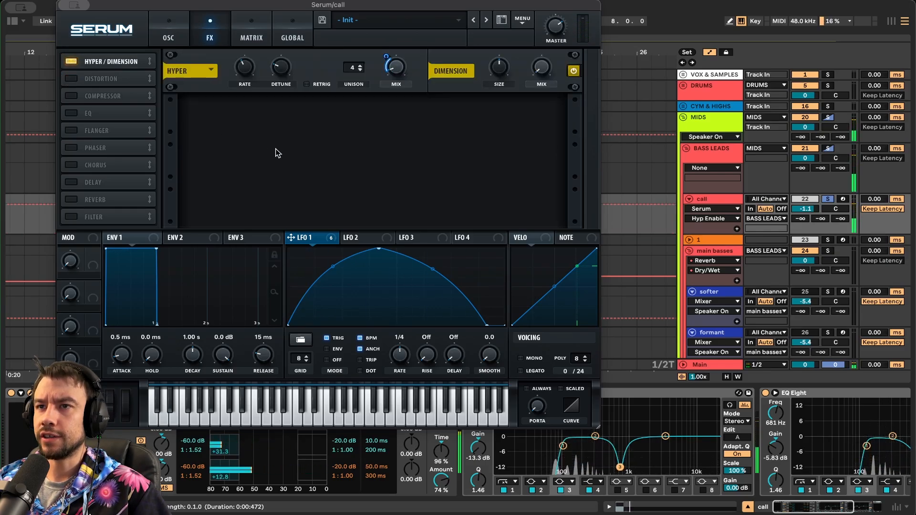
{"action": "left_click", "coordinate": [74, 79]}
{"action": "left_click", "coordinate": [74, 77]}
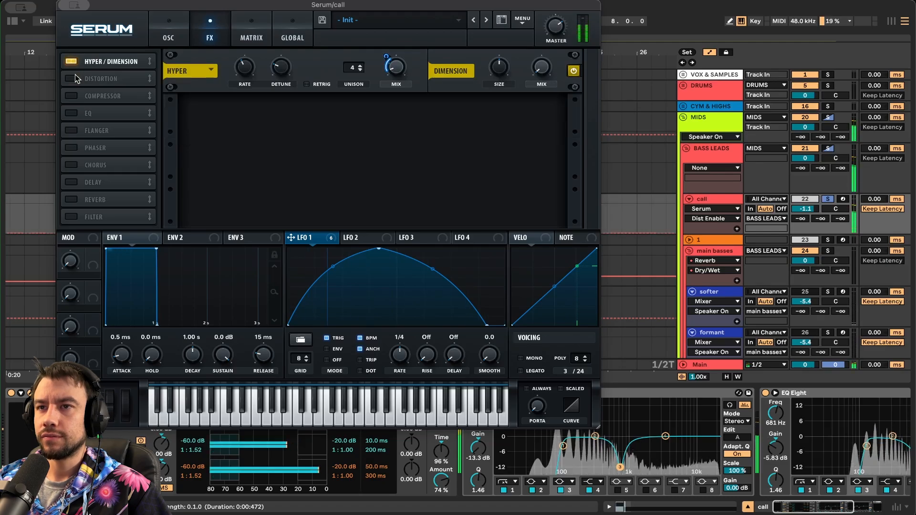
{"action": "left_click", "coordinate": [75, 74]}
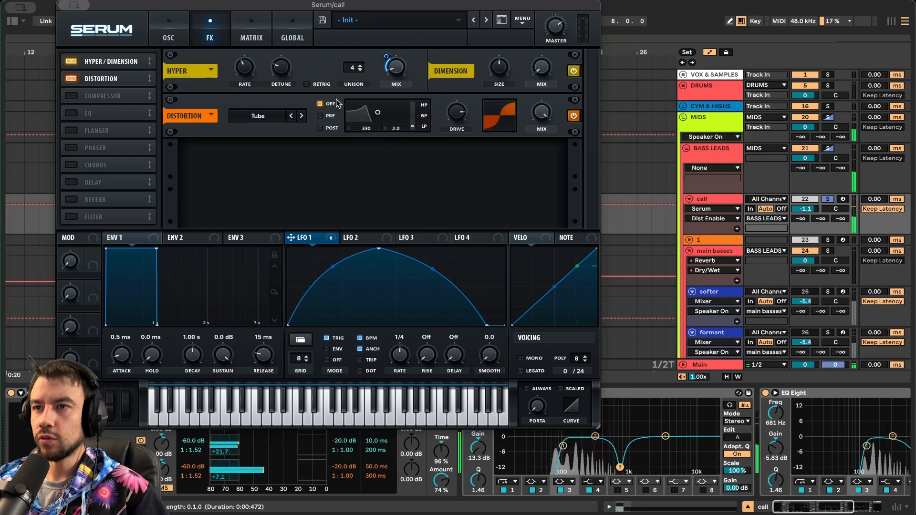
- Enable Serum's compressor and check its makeup gain, threshold and mix during playback
{"action": "left_click", "coordinate": [71, 95]}
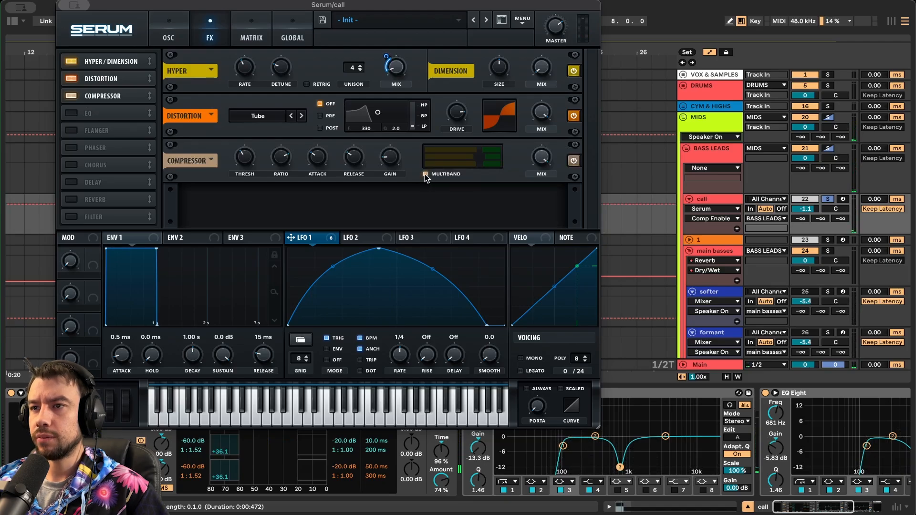
{"action": "left_click", "coordinate": [394, 155]}
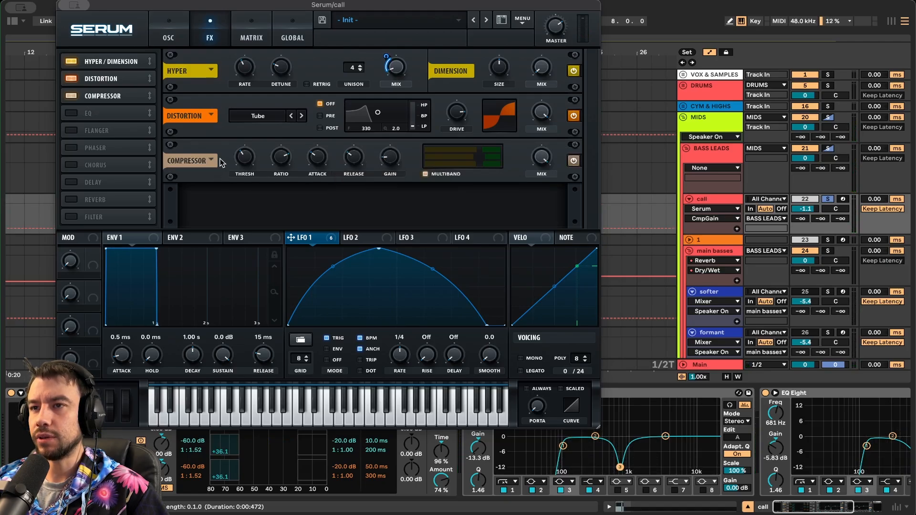
{"action": "left_click", "coordinate": [241, 162]}
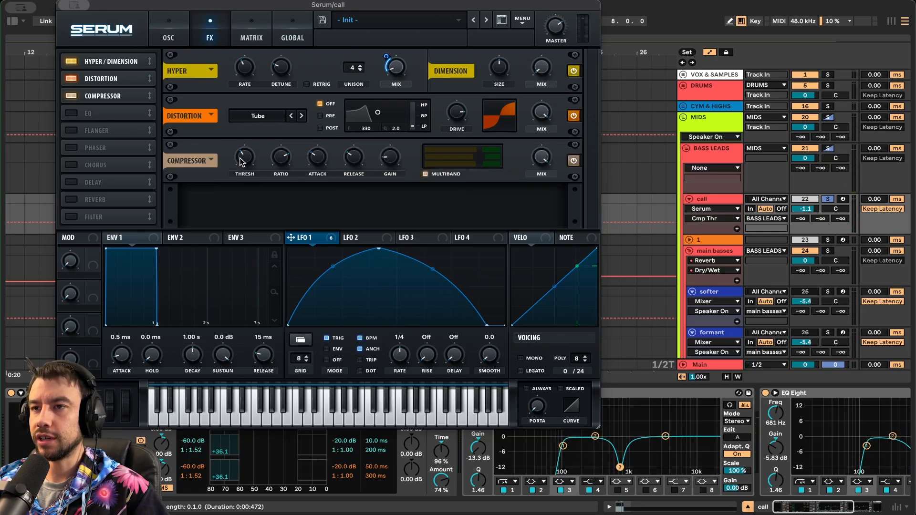
{"action": "key", "text": "space"}
{"action": "key", "text": "space"}
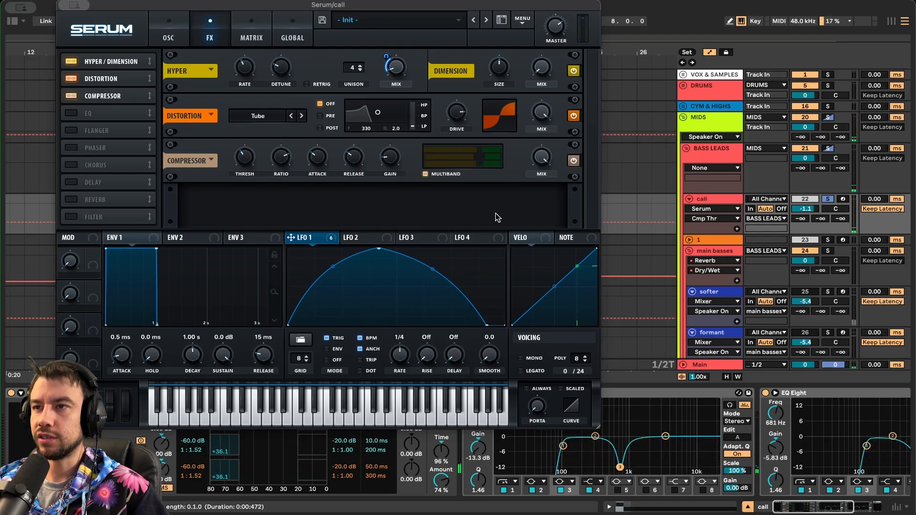
{"action": "key", "text": "space"}
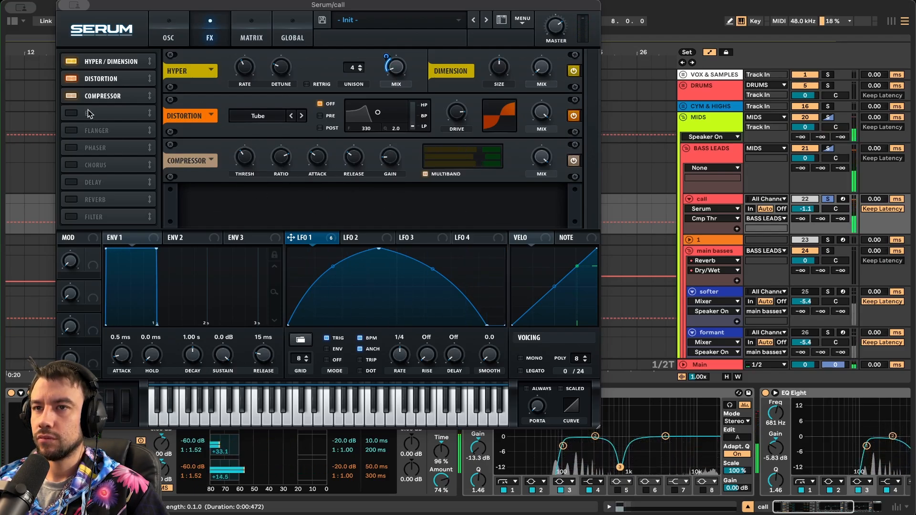
{"action": "left_click", "coordinate": [543, 163]}
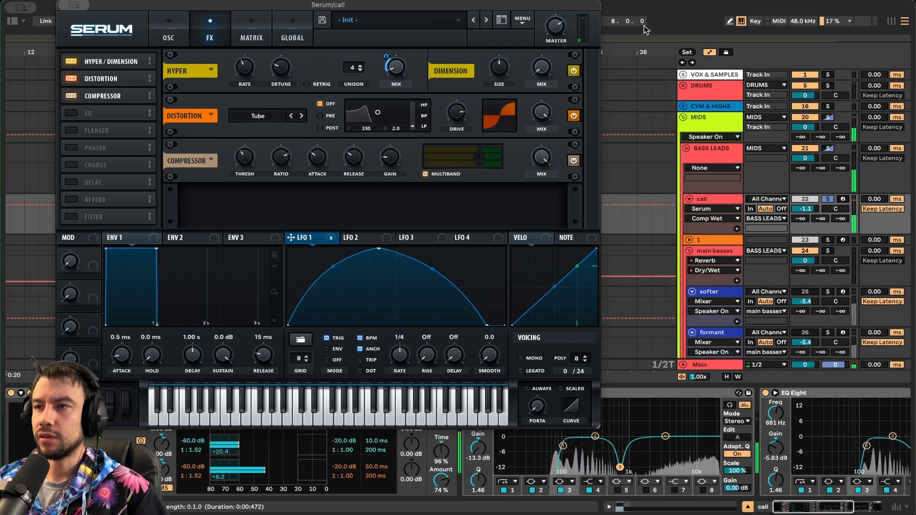
- Enable the EQ and review the high band's type, frequency, LFO 1 routing, Q and gain
{"action": "left_click", "coordinate": [71, 113]}
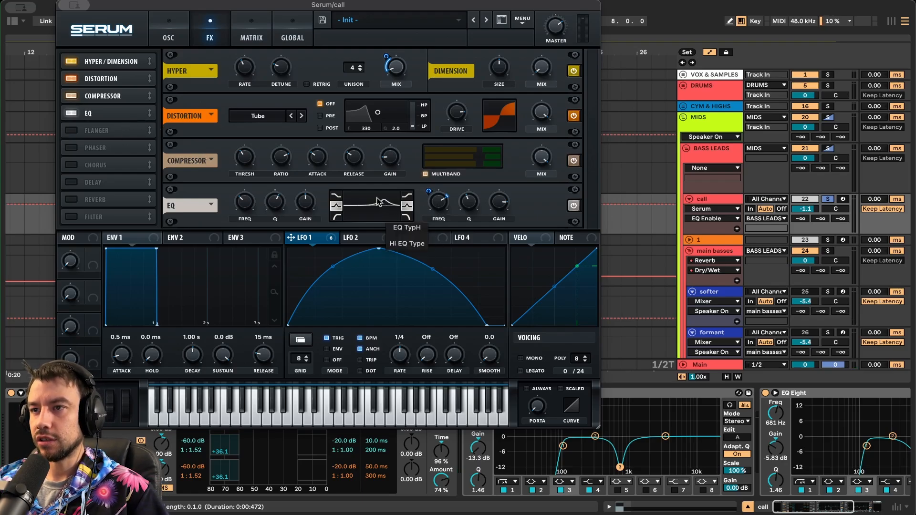
{"action": "left_click", "coordinate": [409, 207]}
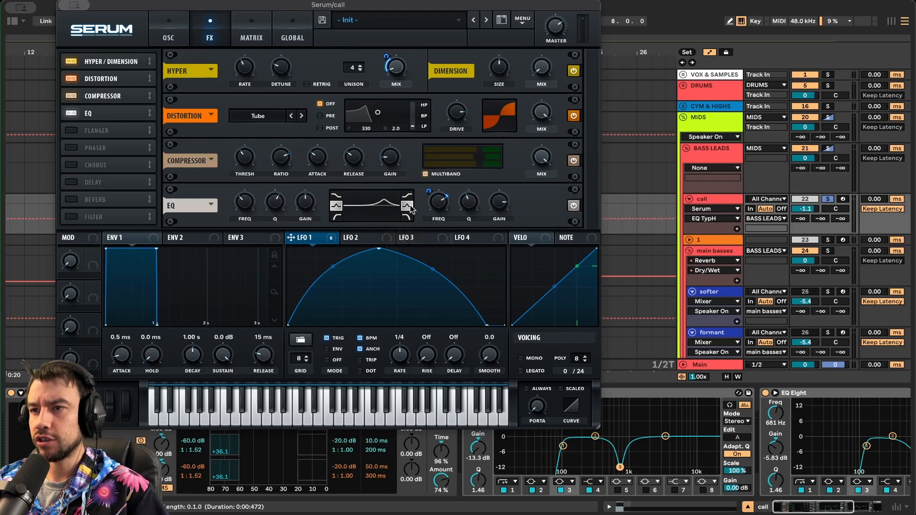
{"action": "left_click", "coordinate": [443, 209]}
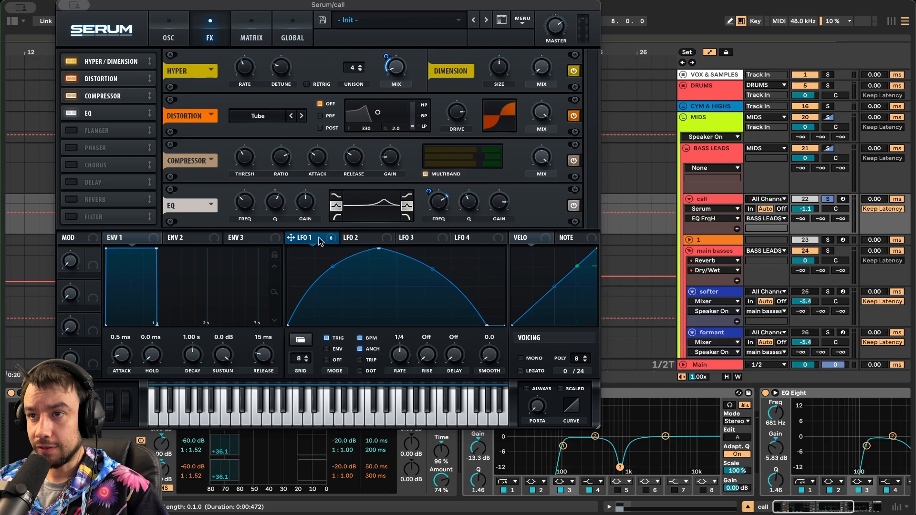
{"action": "left_click", "coordinate": [427, 189]}
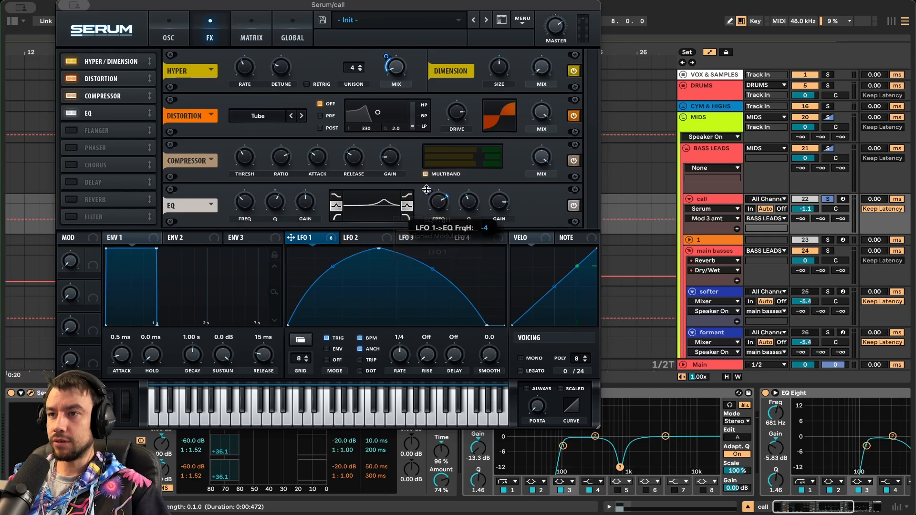
{"action": "left_click", "coordinate": [472, 201]}
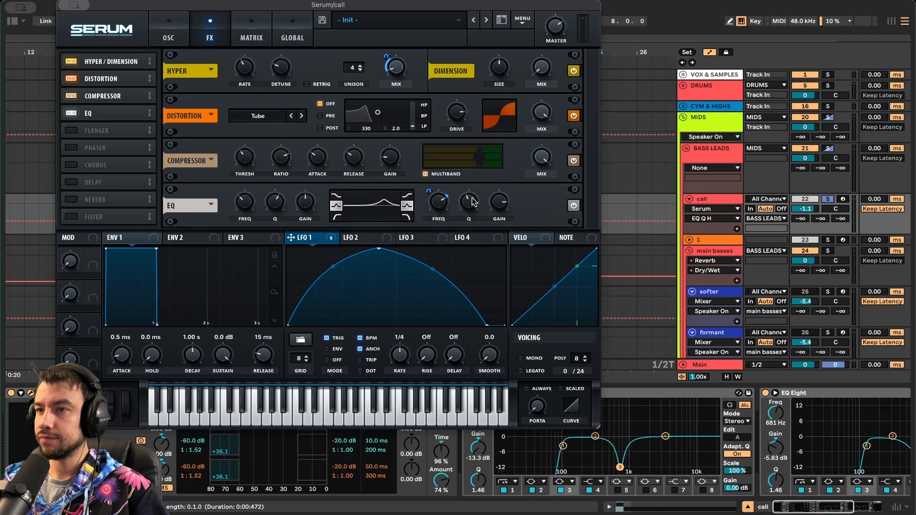
{"action": "left_click", "coordinate": [503, 204]}
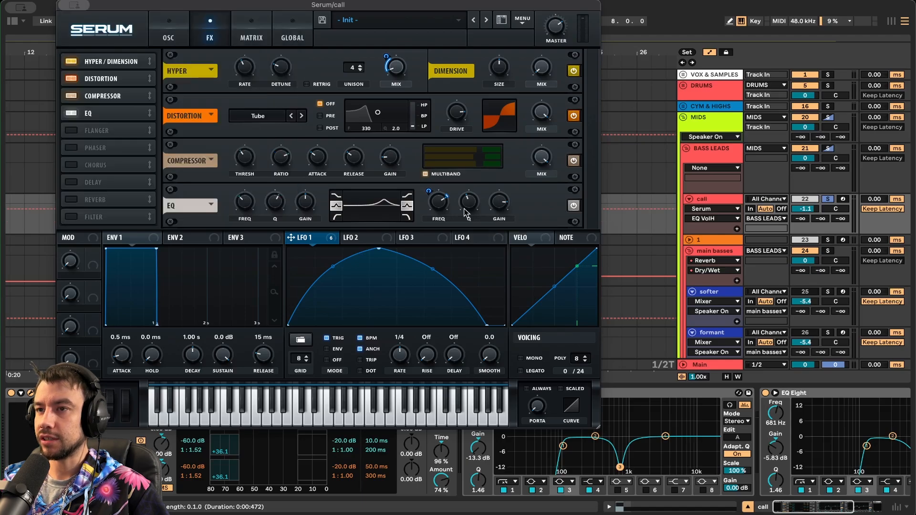
- Tune the EQ high-band frequency to about 2968 Hz while auditioning playback
{"action": "key", "text": "space"}
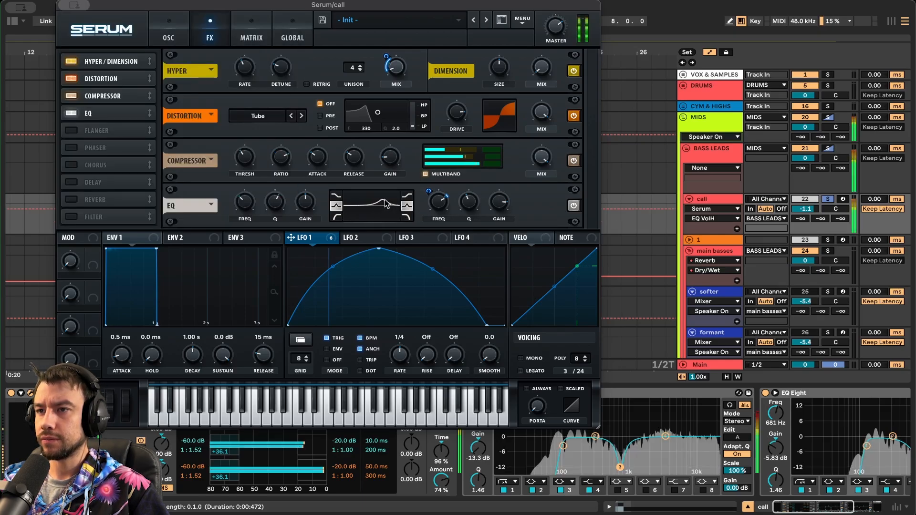
{"action": "left_click", "coordinate": [437, 207]}
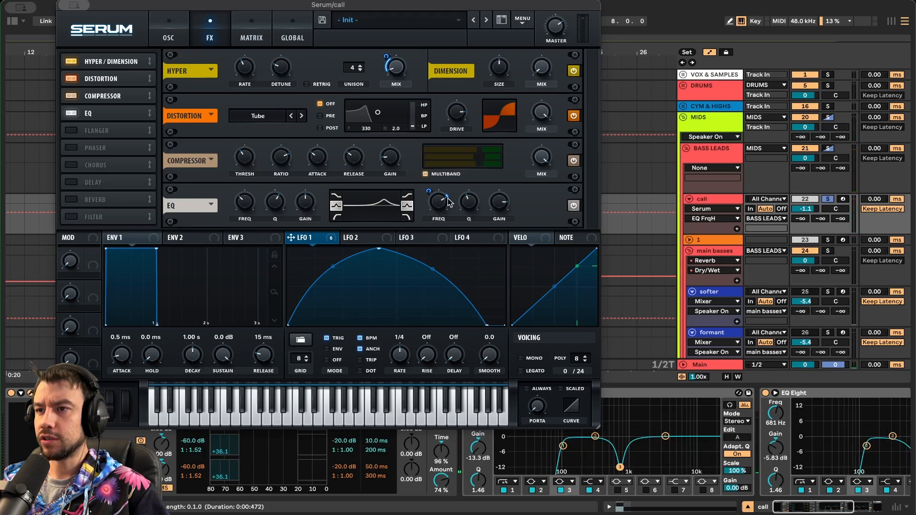
{"action": "key", "text": "space"}
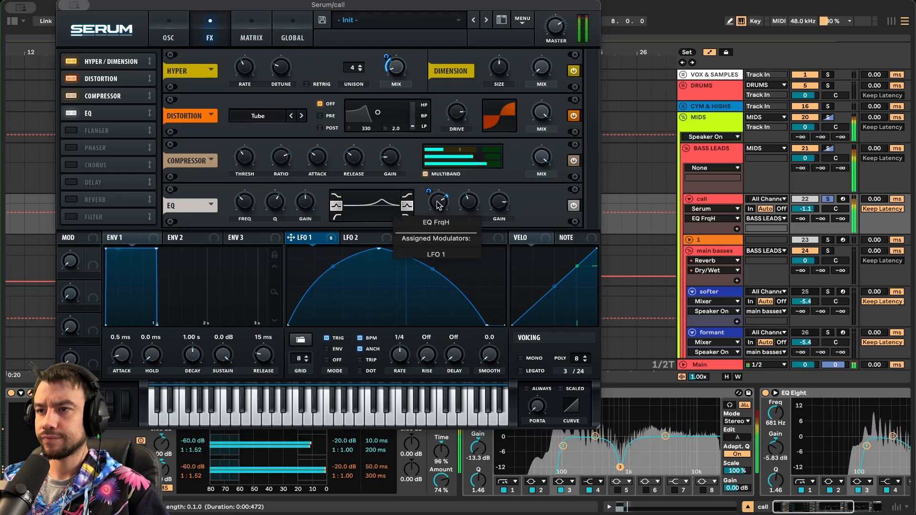
{"action": "mouse_move", "coordinate": [438, 199]}
{"action": "left_mouse_down"}
{"action": "mouse_move", "coordinate": [422, 240]}
{"action": "mouse_move", "coordinate": [439, 206]}
{"action": "left_mouse_up"}
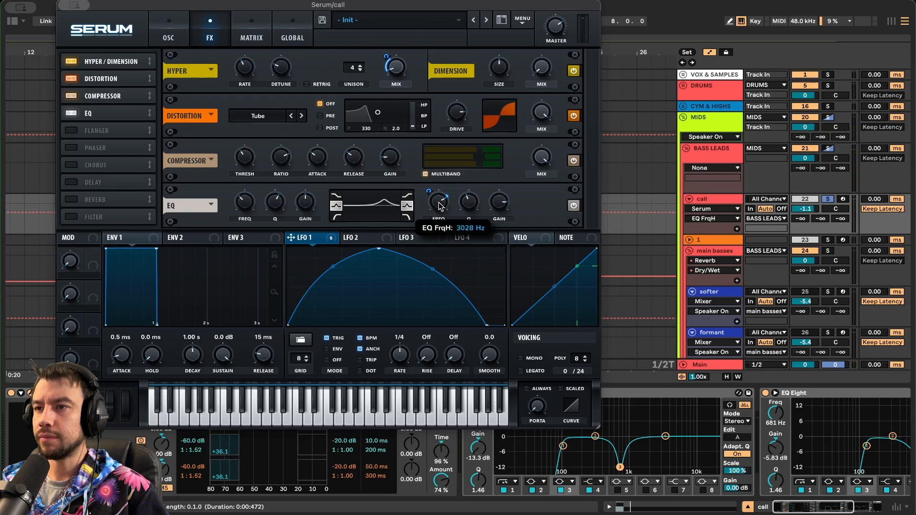
{"action": "left_click_drag", "start_coordinate": [439, 206], "coordinate": [439, 206]}
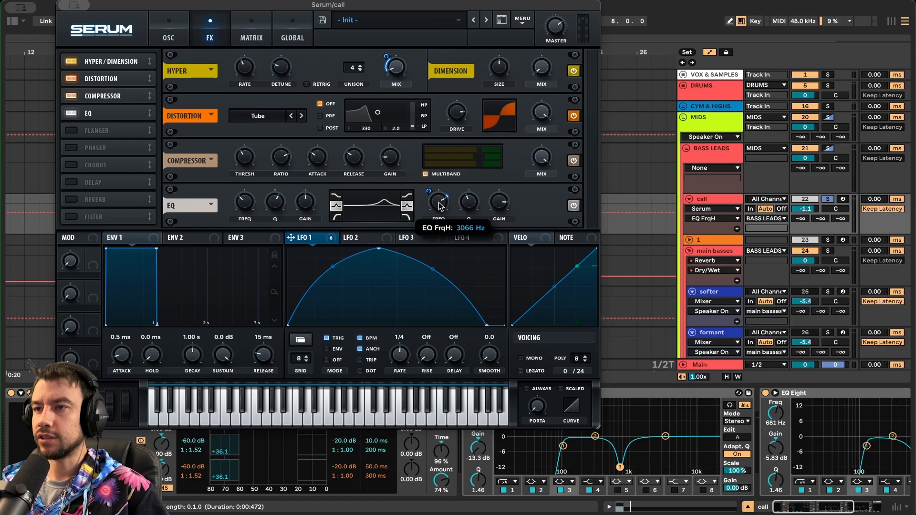
{"action": "key", "text": "space"}
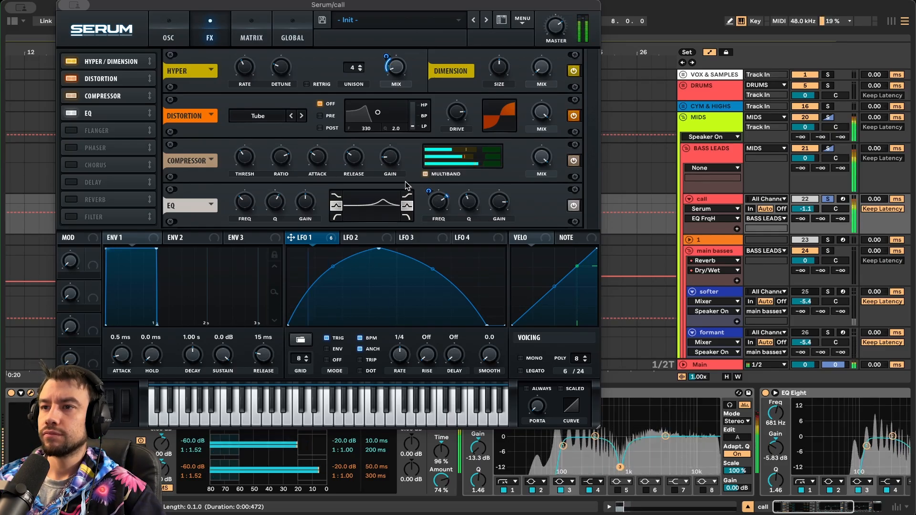
{"action": "key", "text": "space"}
{"action": "left_click", "coordinate": [444, 199]}
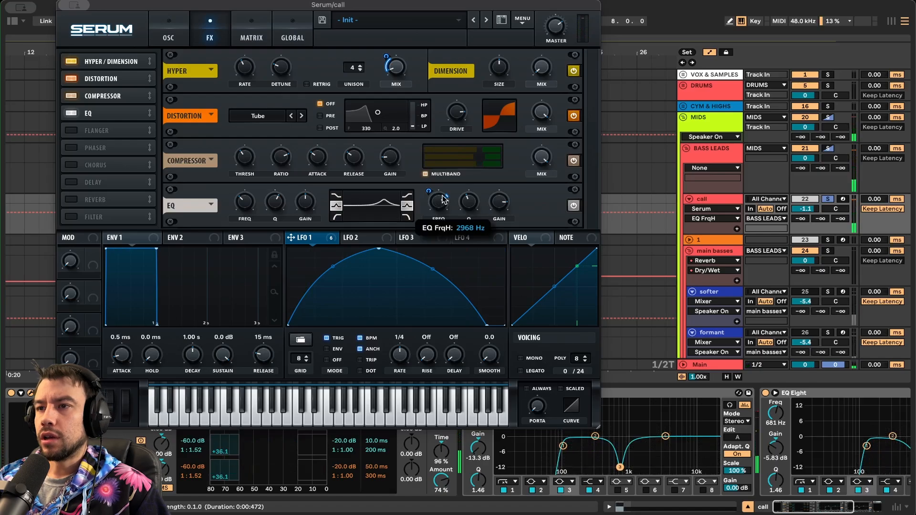
{"action": "key", "text": "space"}
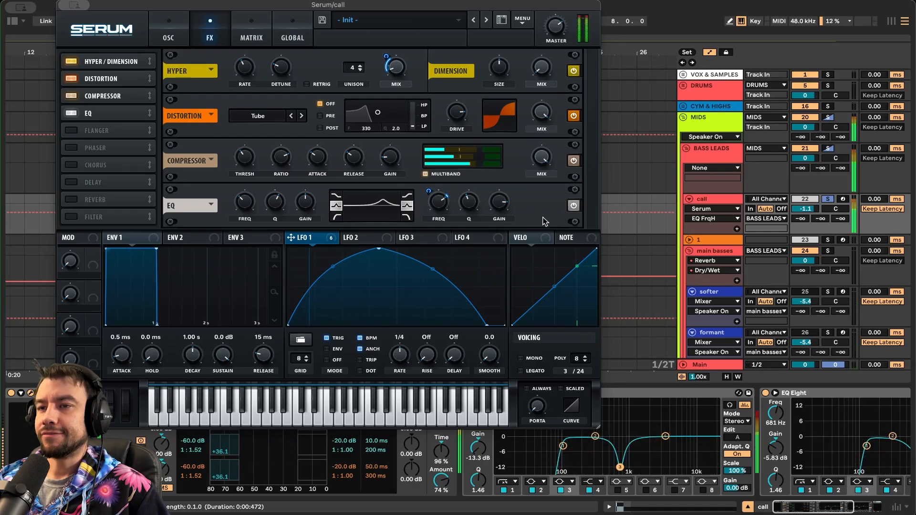
{"action": "key", "text": "space"}
- Return to Serum's oscillator page and close the Serum window
{"action": "left_click", "coordinate": [168, 36]}
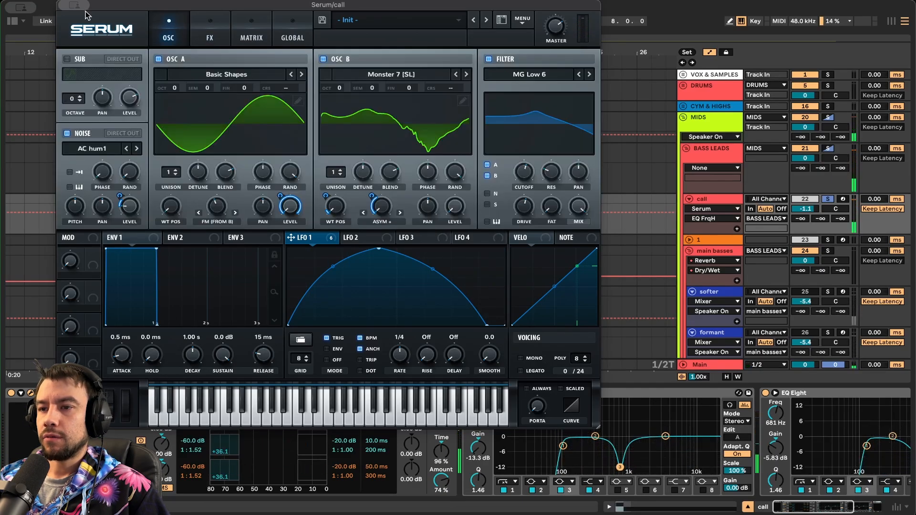
{"action": "left_click", "coordinate": [3, 255]}
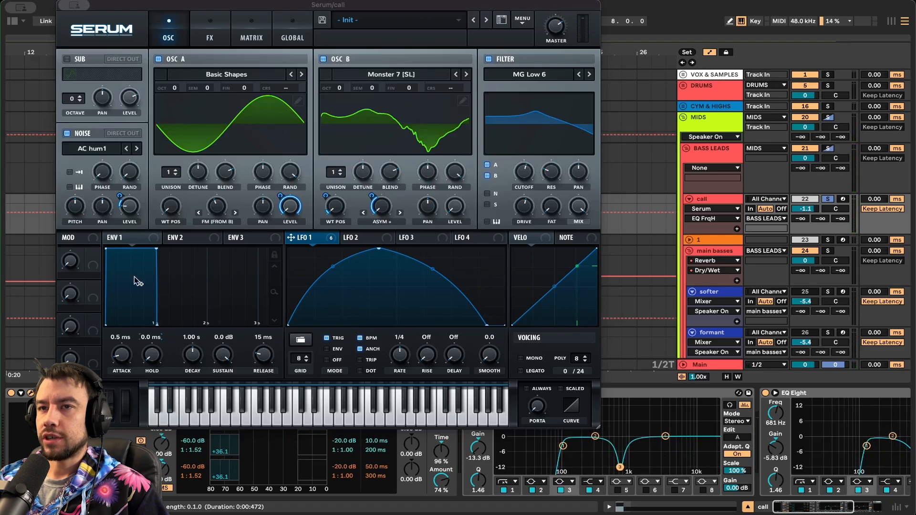
{"action": "left_click", "coordinate": [30, 394]}
- Bypass Multiband Dynamics, both EQ Eights and GClip, then play the dry patch
{"action": "left_click", "coordinate": [108, 393]}
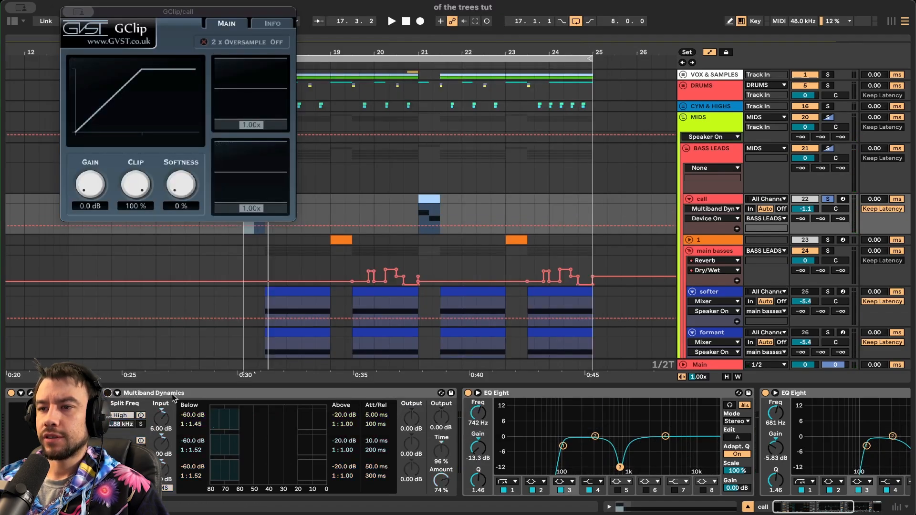
{"action": "left_click", "coordinate": [468, 393]}
{"action": "scroll", "coordinate": [427, 389], "scroll_direction": "right", "scroll_amount": 10}
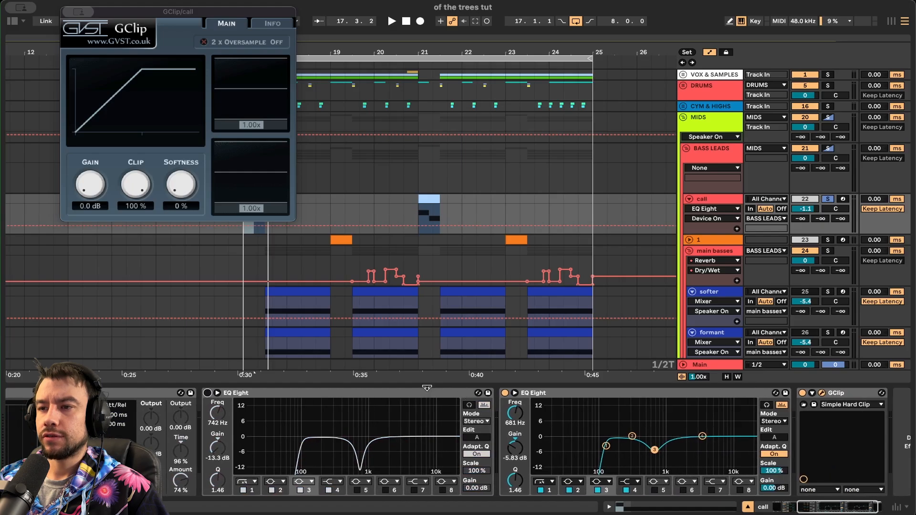
{"action": "left_click", "coordinate": [505, 393]}
{"action": "left_click", "coordinate": [802, 393]}
{"action": "scroll", "coordinate": [802, 394], "scroll_direction": "left", "scroll_amount": 10}
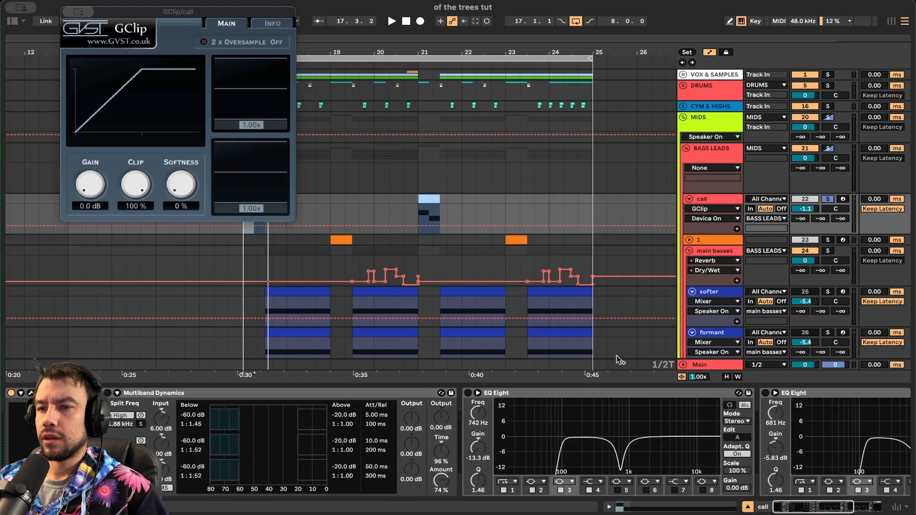
{"action": "key", "text": "space"}
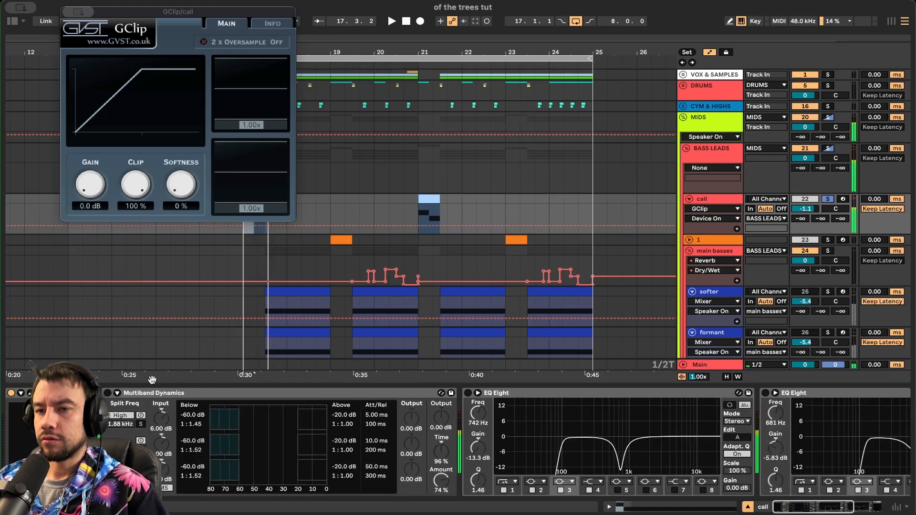
- Re-enable Multiband Dynamics and the first EQ Eight, checking the Amount setting
{"action": "left_click", "coordinate": [111, 393]}
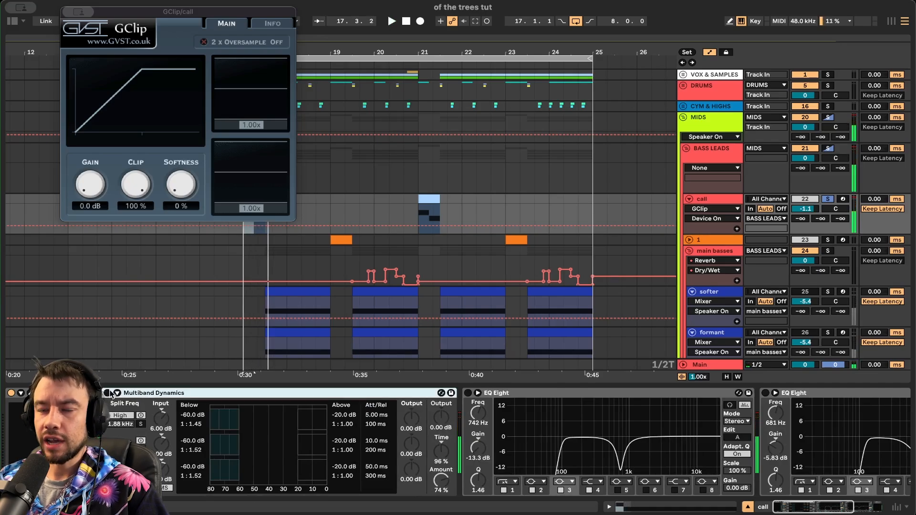
{"action": "left_click", "coordinate": [107, 393]}
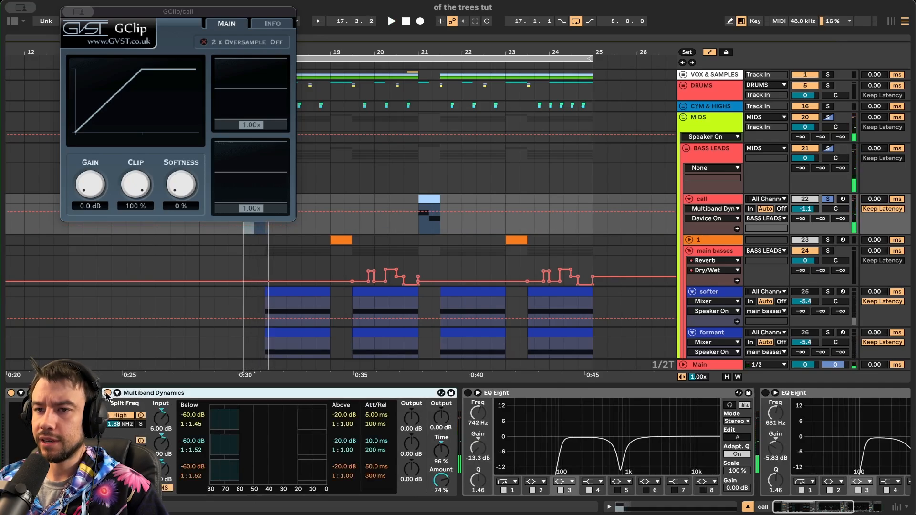
{"action": "left_click", "coordinate": [452, 470]}
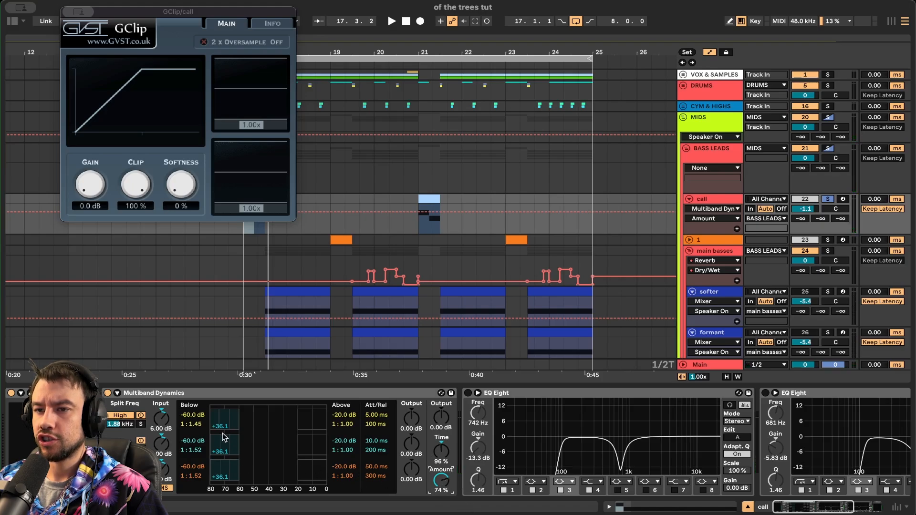
{"action": "scroll", "coordinate": [176, 474], "scroll_direction": "right", "scroll_amount": 3}
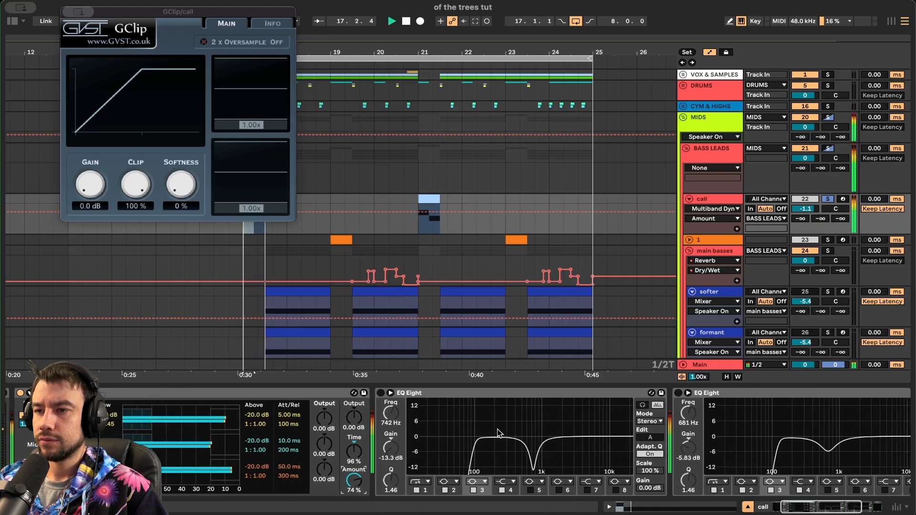
{"action": "left_click", "coordinate": [381, 393]}
{"action": "scroll", "coordinate": [383, 393], "scroll_direction": "right", "scroll_amount": 3}
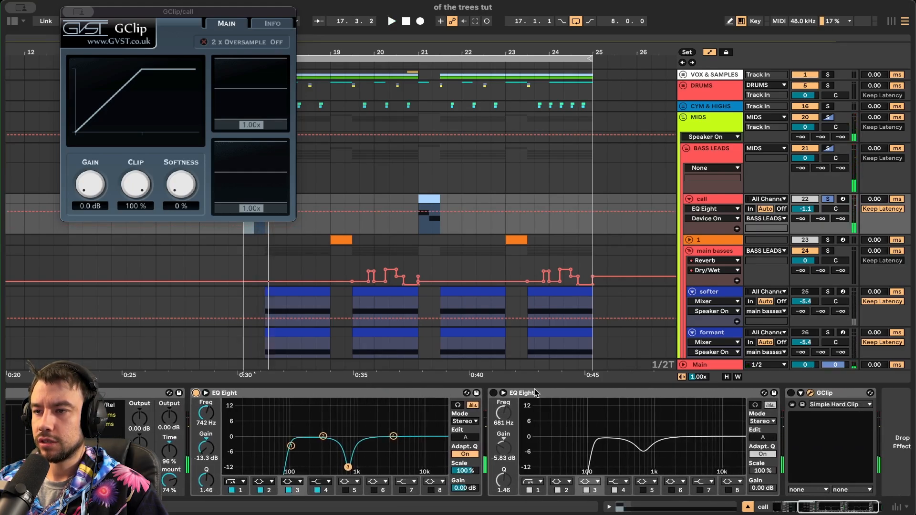
{"action": "key", "text": "space"}
{"action": "scroll", "coordinate": [520, 442], "scroll_direction": "right", "scroll_amount": 1}
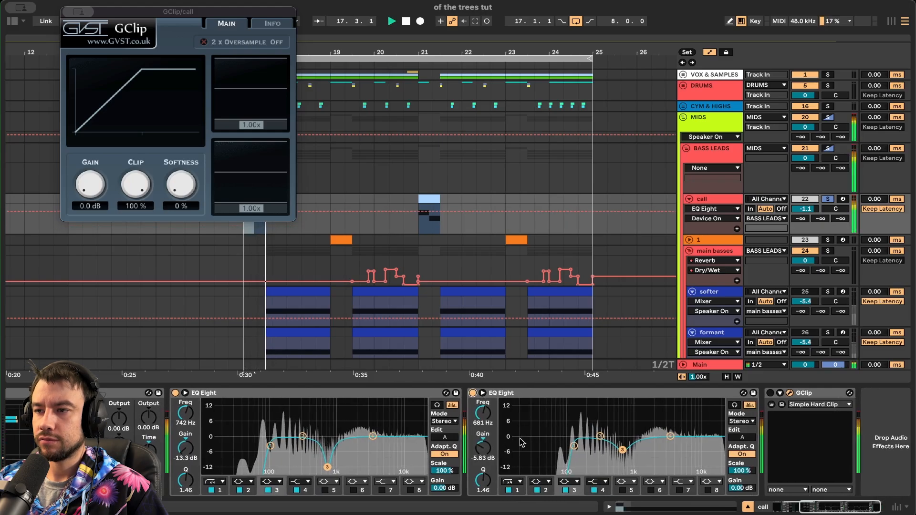
{"action": "key", "text": "space"}
- Compare the two EQ Eights bypassed and active during playback, re-enabling both
{"action": "left_click", "coordinate": [462, 393]}
{"action": "left_click", "coordinate": [165, 394]}
{"action": "key", "text": "space"}
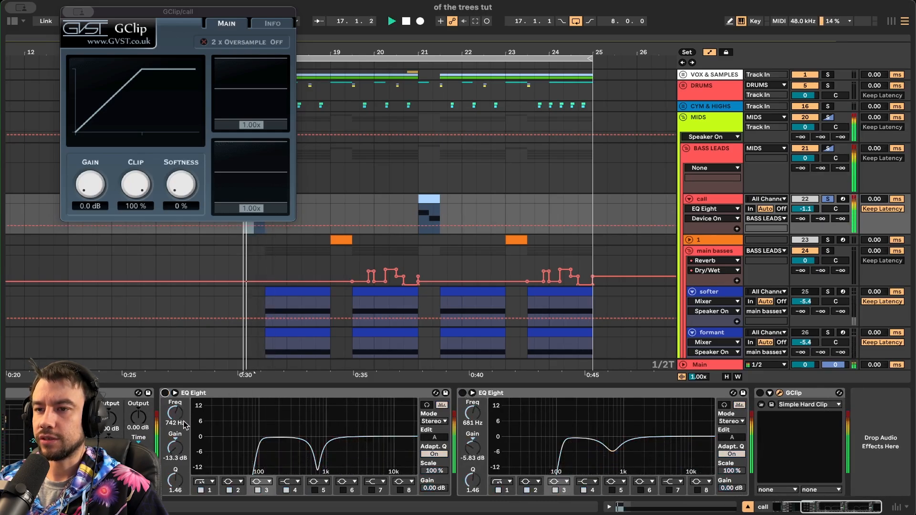
{"action": "key", "text": "space"}
{"action": "left_click", "coordinate": [165, 393]}
{"action": "key", "text": "space"}
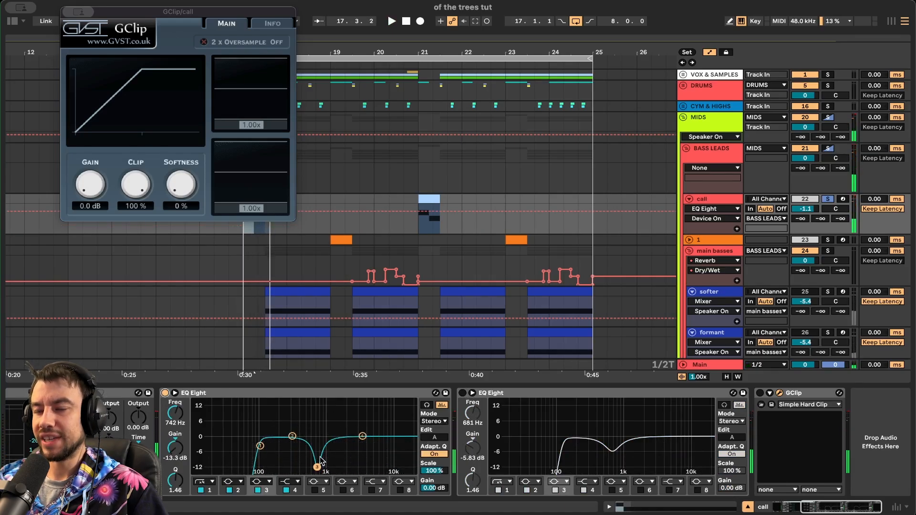
{"action": "key", "text": "space"}
{"action": "left_click", "coordinate": [462, 392]}
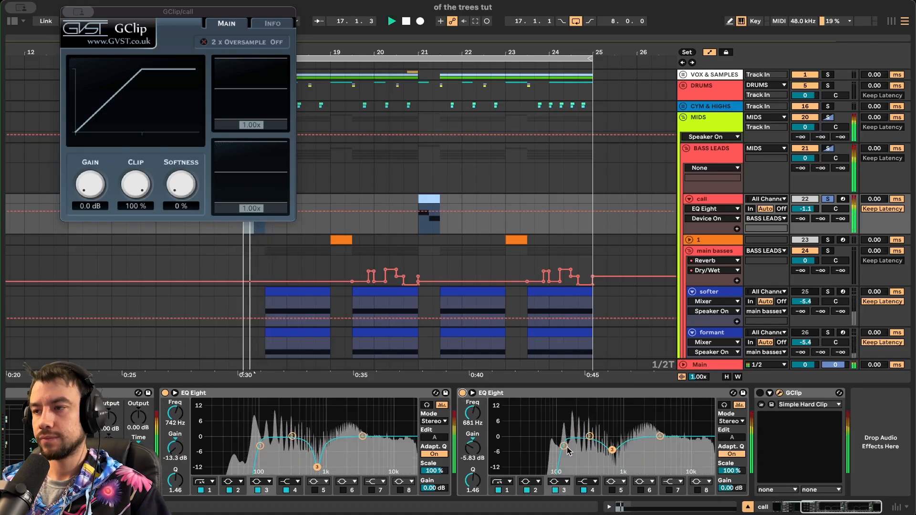
- Re-enable GClip on the call track and close its plugin window
{"action": "left_click", "coordinate": [760, 393]}
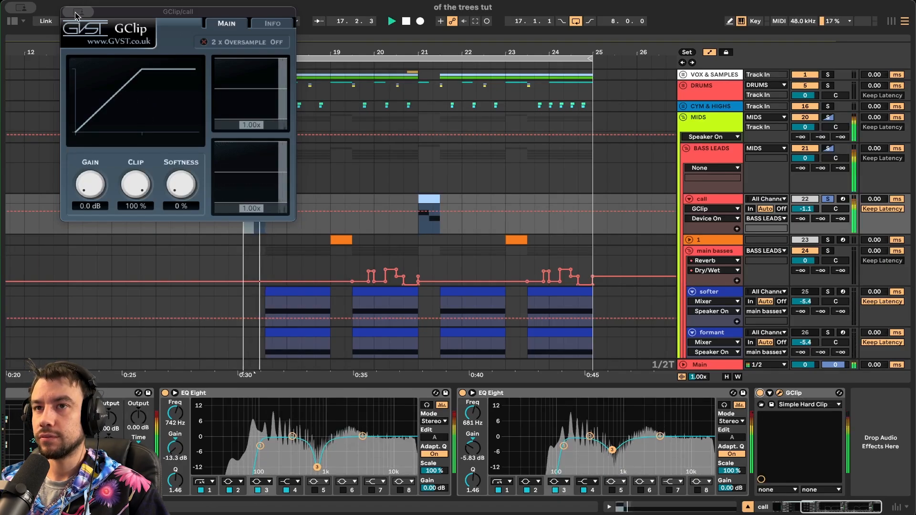
{"action": "left_click", "coordinate": [363, 225]}
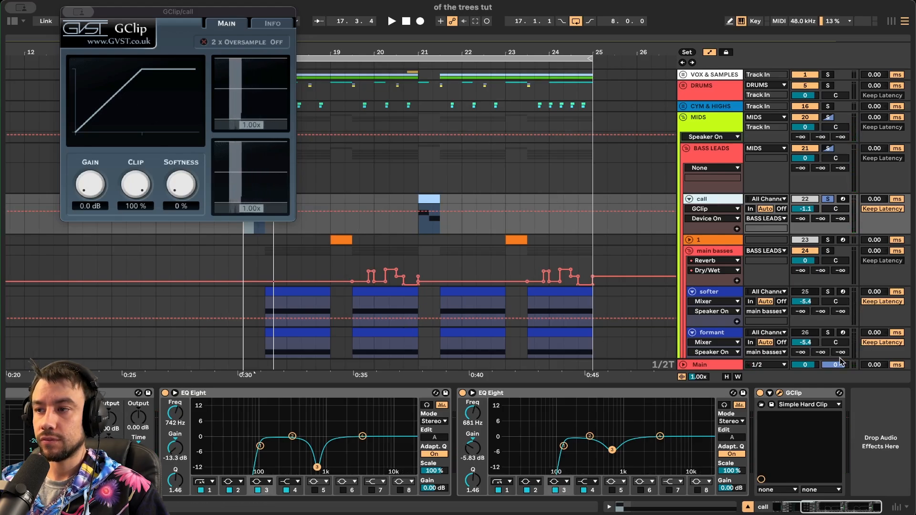
{"action": "left_click", "coordinate": [779, 394]}
{"action": "scroll", "coordinate": [760, 204], "scroll_direction": "down", "scroll_amount": 1}
{"action": "scroll", "coordinate": [759, 204], "scroll_direction": "left", "scroll_amount": 2}
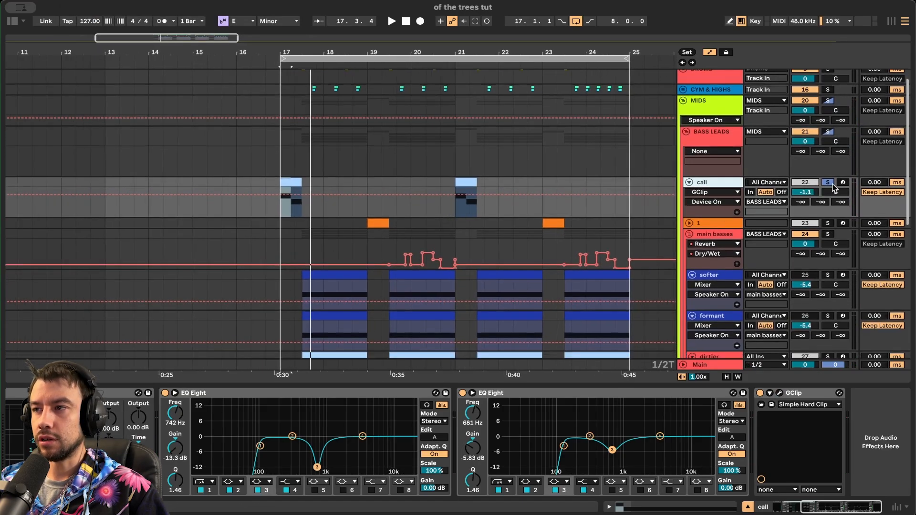
- Play the arrangement from bar 17 with the main basses track soloed, then stop
{"action": "key", "text": "space"}
{"action": "scroll", "coordinate": [826, 202], "scroll_direction": "down", "scroll_amount": 4}
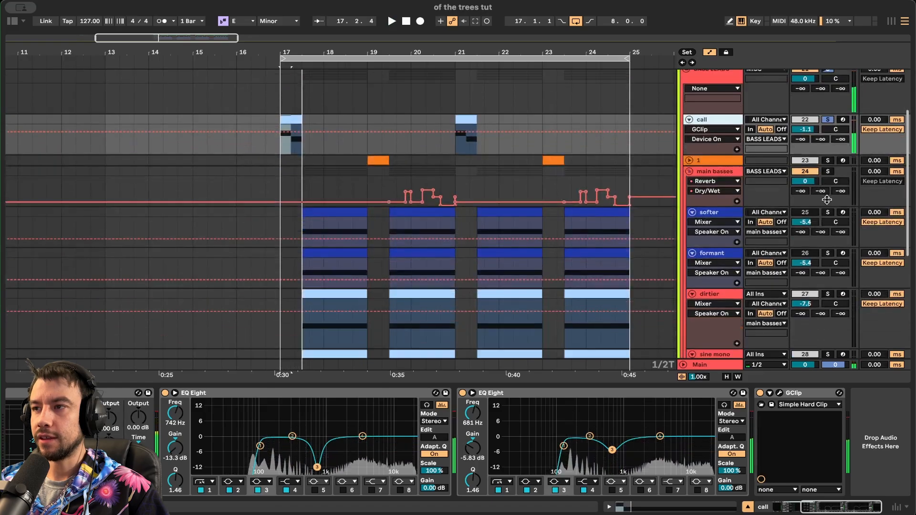
{"action": "left_click", "coordinate": [828, 171]}
{"action": "scroll", "coordinate": [378, 189], "scroll_direction": "up", "scroll_amount": 3}
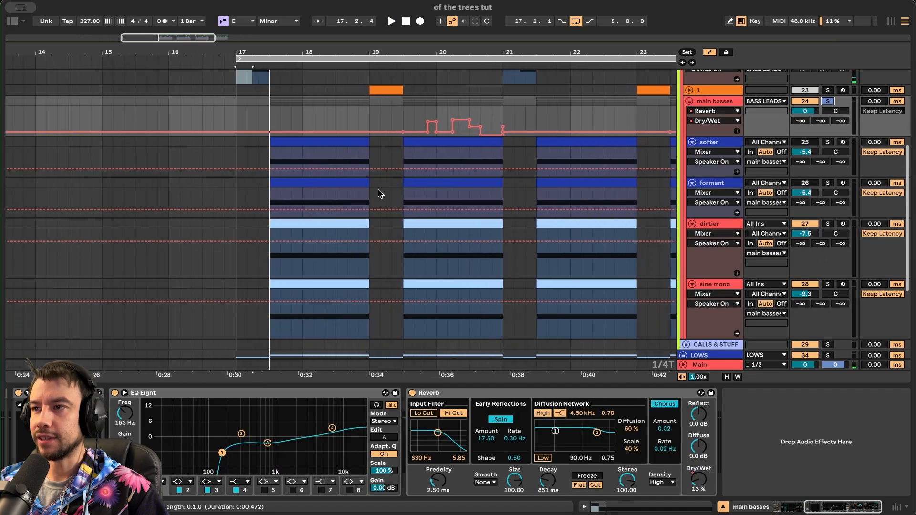
{"action": "key", "text": "space"}
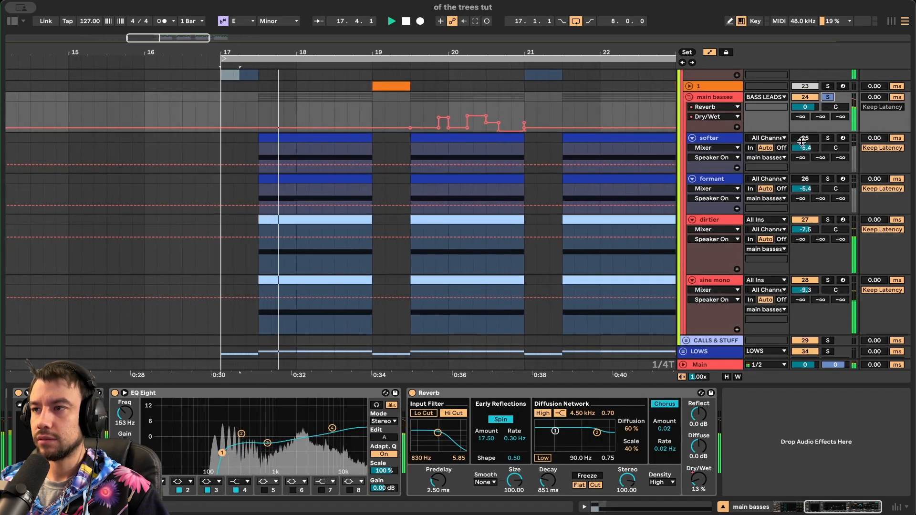
{"action": "key", "text": "space"}
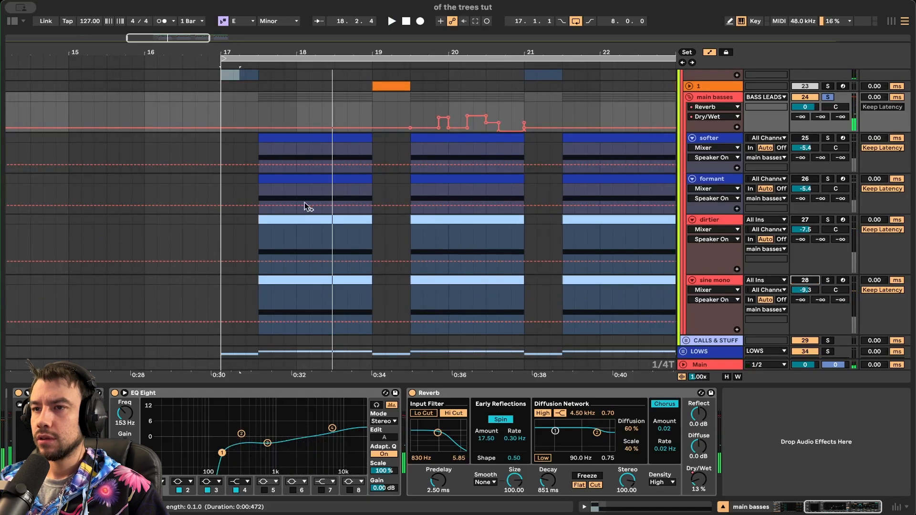
- Show the call track's effect chain and open, then close, its Serum patch
{"action": "scroll", "coordinate": [264, 178], "scroll_direction": "up", "scroll_amount": 5}
{"action": "left_click", "coordinate": [261, 196]}
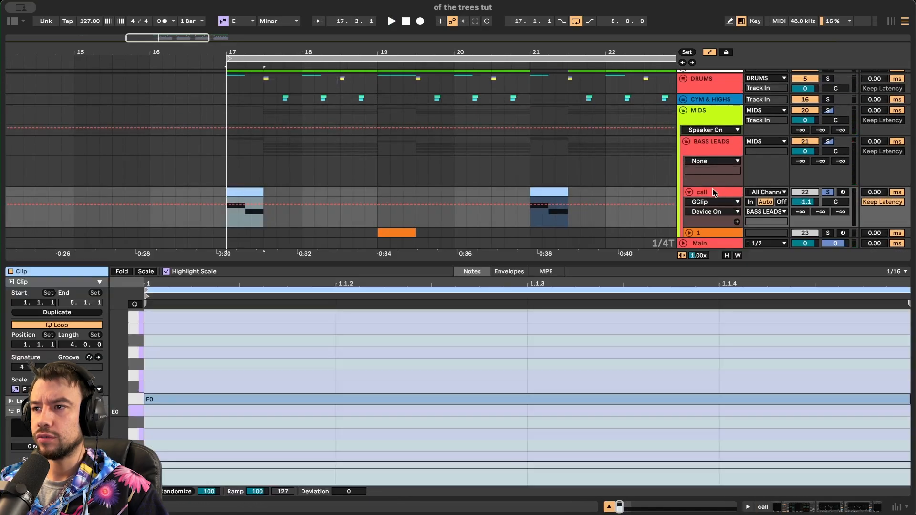
{"action": "key", "text": "shift+Tab"}
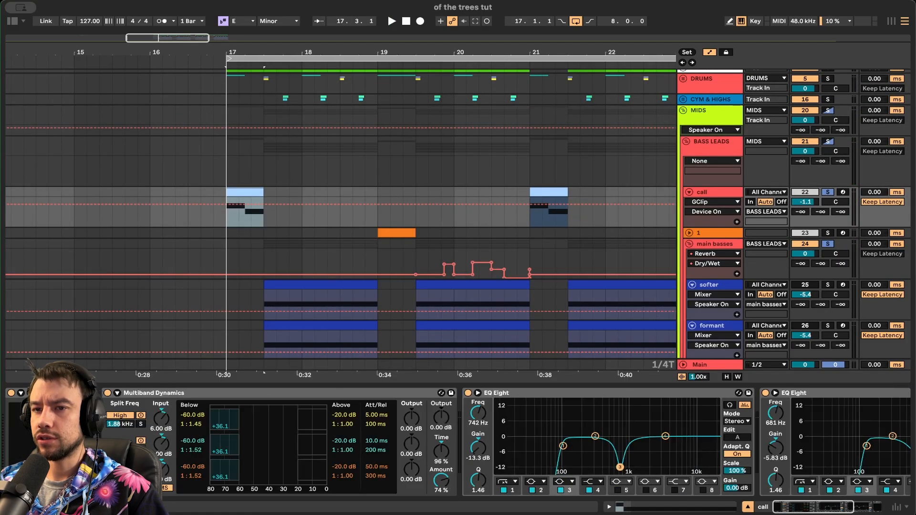
{"action": "left_click", "coordinate": [31, 393]}
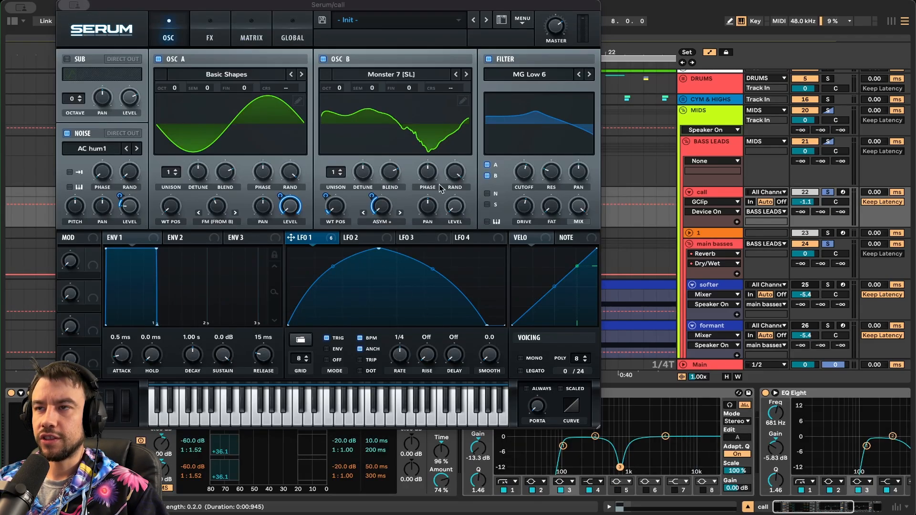
{"action": "left_click", "coordinate": [28, 394]}
- Select the first softer clip and solo the softer track
{"action": "scroll", "coordinate": [329, 239], "scroll_direction": "down", "scroll_amount": 3}
{"action": "left_click", "coordinate": [288, 209]}
{"action": "left_click", "coordinate": [804, 209]}
{"action": "scroll", "coordinate": [801, 331], "scroll_direction": "down", "scroll_amount": 3}
{"action": "scroll", "coordinate": [813, 247], "scroll_direction": "up", "scroll_amount": 2}
- Audition the softer track soloed, then unsolo it and play from bar 17
{"action": "left_click", "coordinate": [828, 180]}
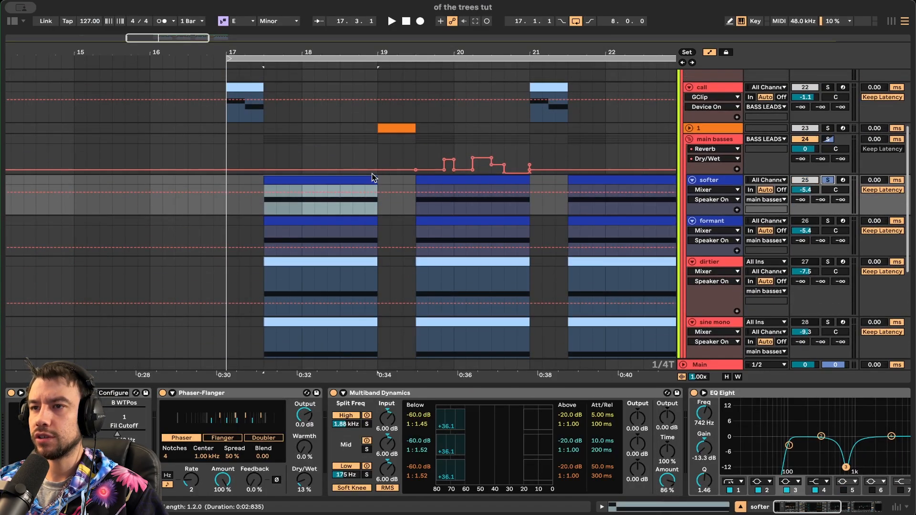
{"action": "key", "text": "space"}
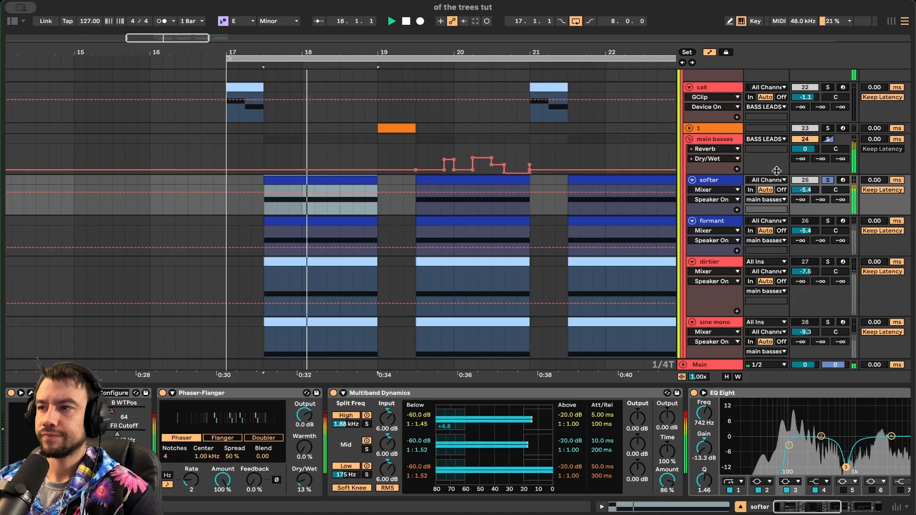
{"action": "left_click", "coordinate": [828, 180]}
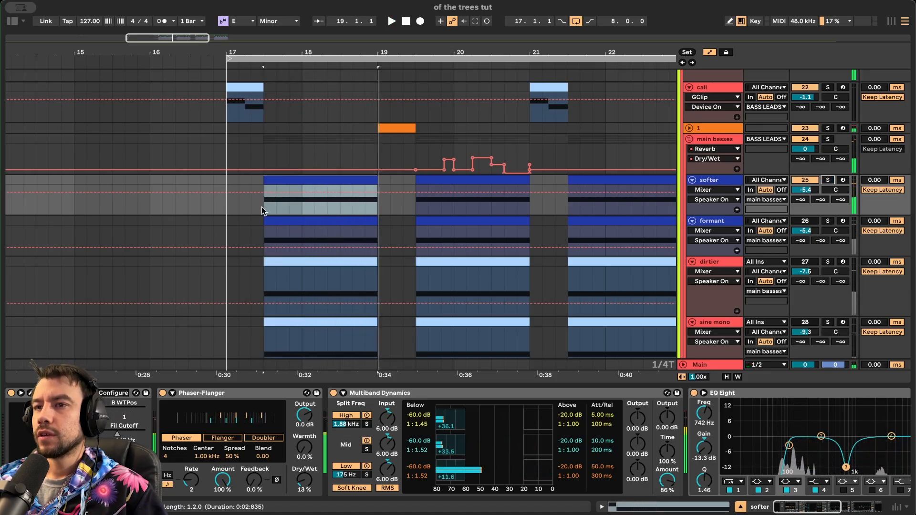
{"action": "left_click", "coordinate": [224, 177]}
{"action": "key", "text": "space"}
- Hide the device view so the arrangement fills the screen
{"action": "scroll", "coordinate": [309, 268], "scroll_direction": "up", "scroll_amount": 2}
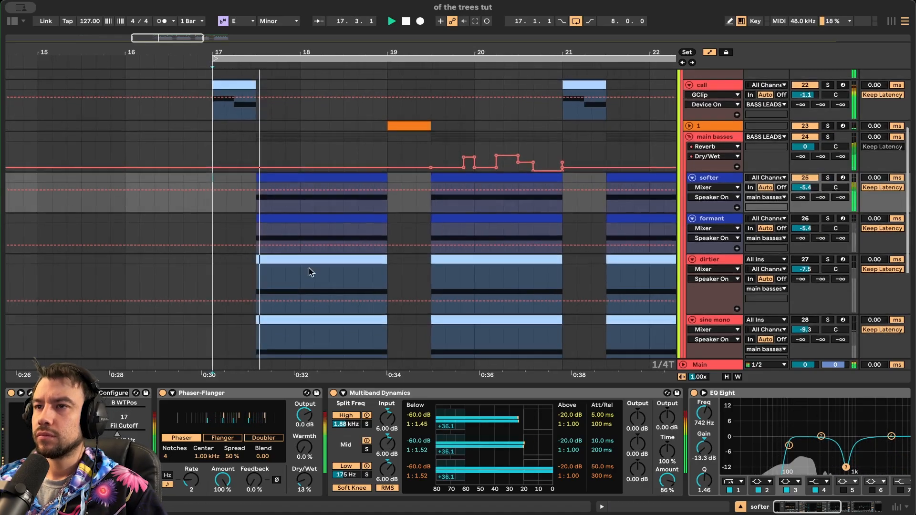
{"action": "scroll", "coordinate": [308, 268], "scroll_direction": "up", "scroll_amount": 1}
{"action": "scroll", "coordinate": [309, 268], "scroll_direction": "right", "scroll_amount": 1}
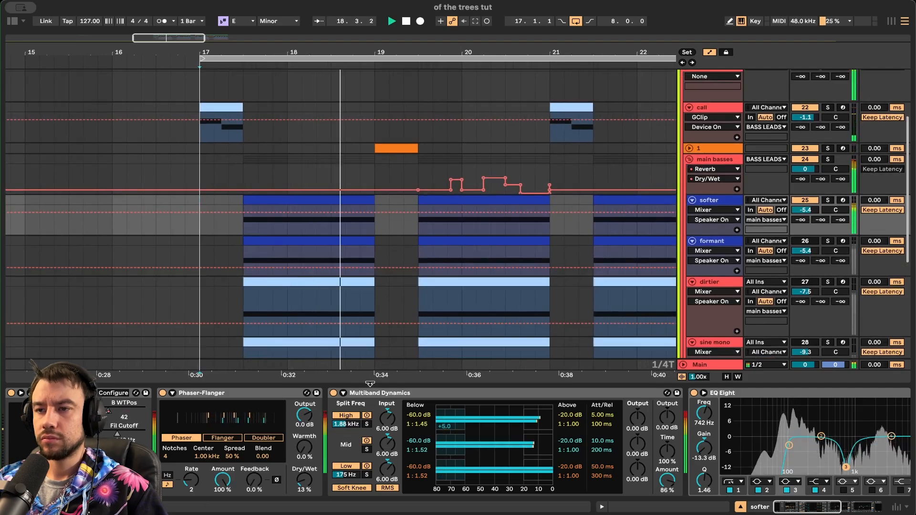
{"action": "left_click", "coordinate": [371, 384]}
{"action": "scroll", "coordinate": [370, 384], "scroll_direction": "up", "scroll_amount": 1}
{"action": "scroll", "coordinate": [371, 384], "scroll_direction": "right", "scroll_amount": 1}
- Unfold the VOX & SAMPLES group and audition track 4 soloed from bar 17
{"action": "scroll", "coordinate": [372, 386], "scroll_direction": "up", "scroll_amount": 4}
{"action": "scroll", "coordinate": [372, 385], "scroll_direction": "right", "scroll_amount": 1}
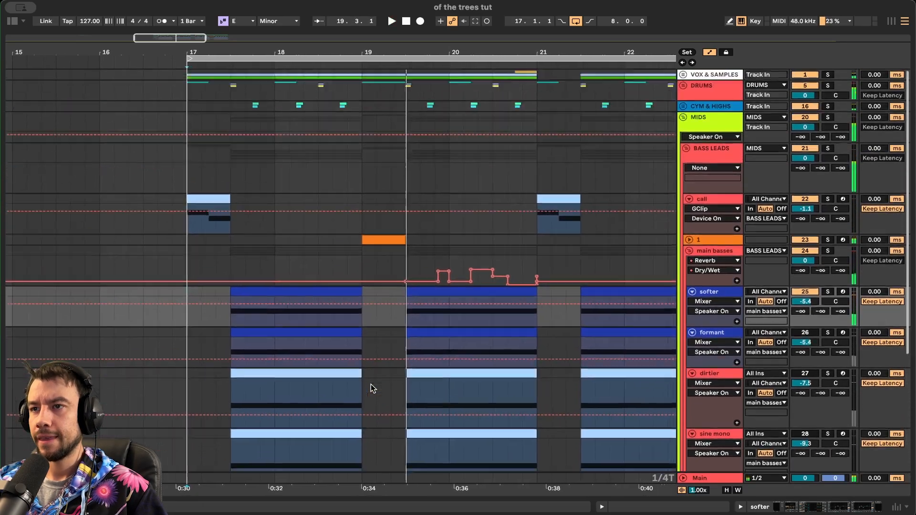
{"action": "left_click", "coordinate": [683, 75]}
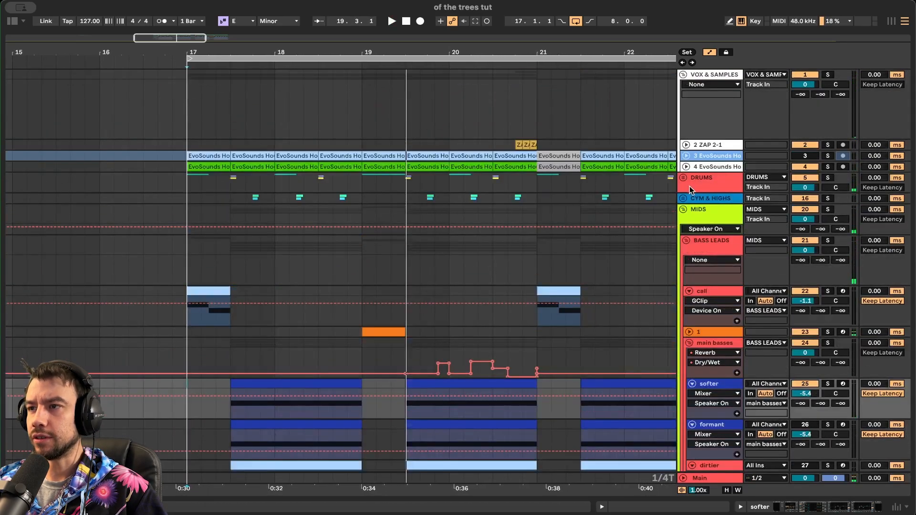
{"action": "left_click", "coordinate": [686, 166]}
{"action": "key", "text": "space"}
{"action": "left_click", "coordinate": [827, 167]}
{"action": "left_click", "coordinate": [827, 167]}
- Solo track 3 and unfreeze it to reveal its kHs Trance Gate
{"action": "left_click", "coordinate": [694, 155]}
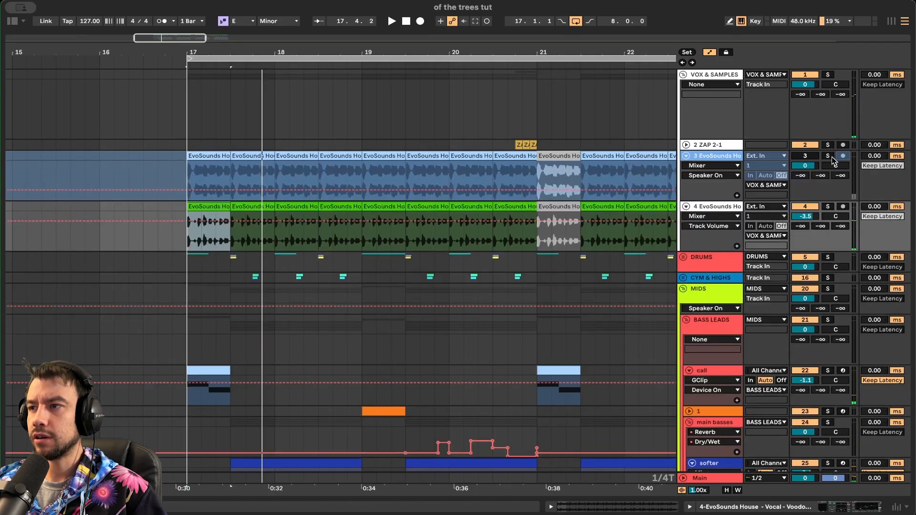
{"action": "left_click", "coordinate": [827, 156]}
{"action": "double_click", "coordinate": [706, 158]}
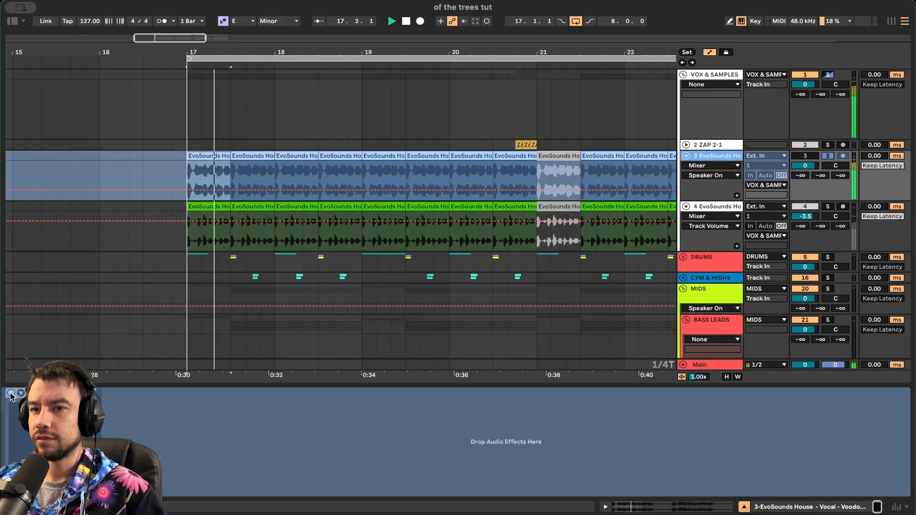
{"action": "right_click", "coordinate": [711, 160]}
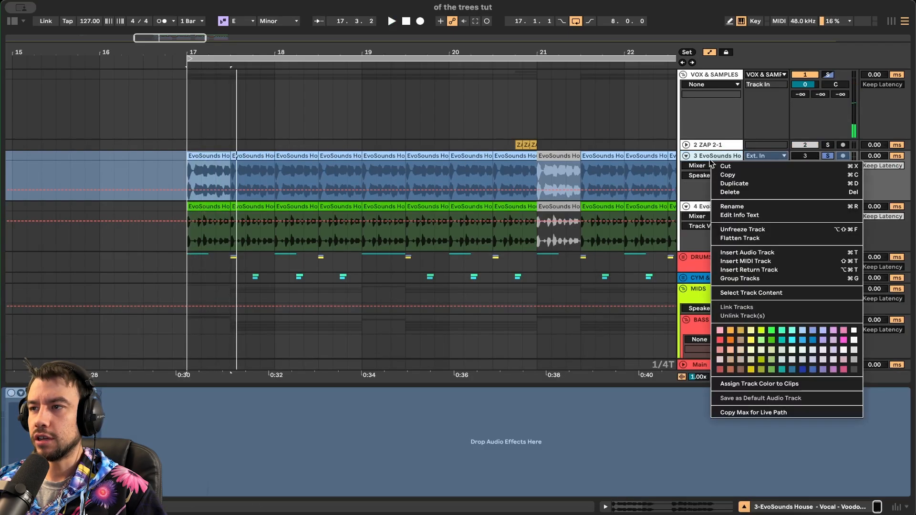
{"action": "left_click", "coordinate": [740, 229]}
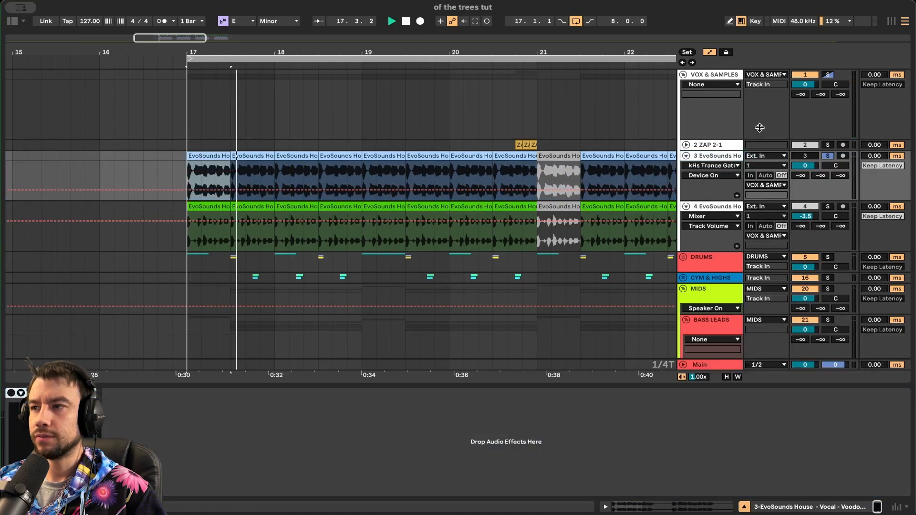
{"action": "key", "text": "space"}
{"action": "key", "text": "space"}
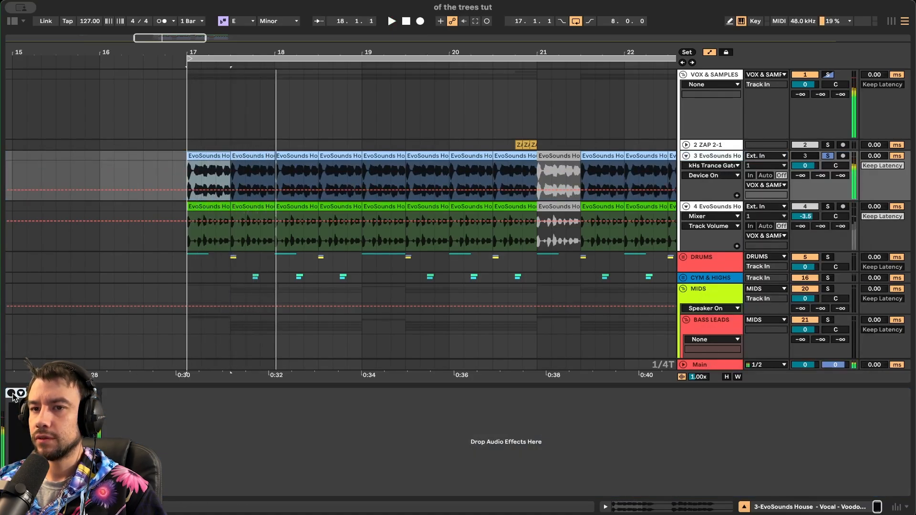
- Check track 4's effect chain, then freeze track 3 again
{"action": "left_click", "coordinate": [715, 207]}
{"action": "key", "text": "space"}
{"action": "right_click", "coordinate": [707, 156]}
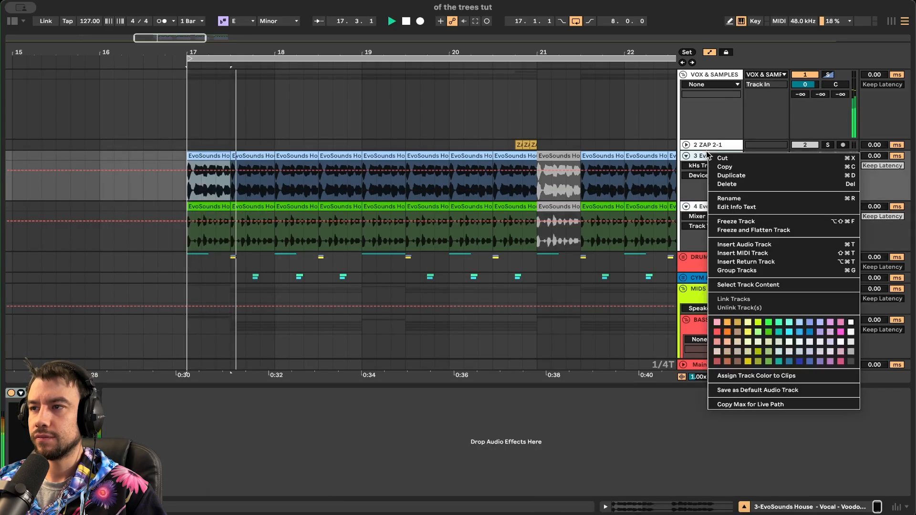
{"action": "left_click", "coordinate": [659, 246]}
{"action": "left_click", "coordinate": [827, 206]}
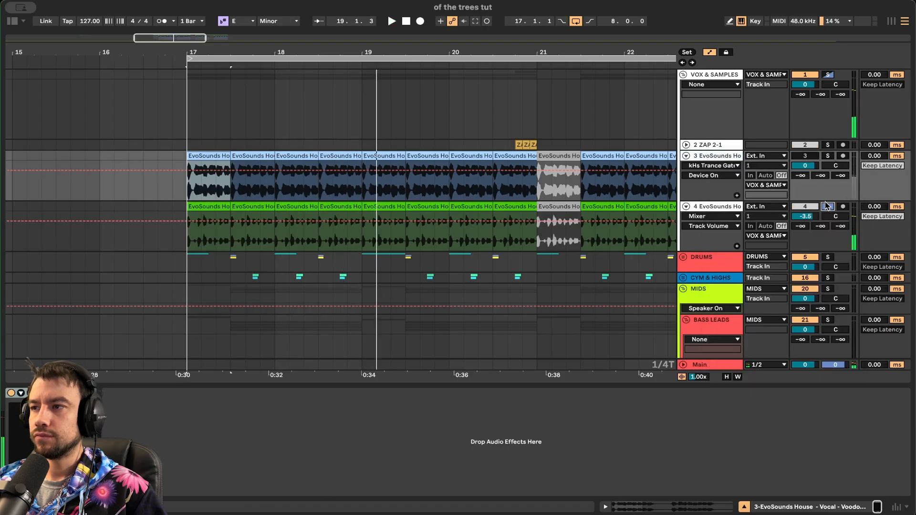
{"action": "right_click", "coordinate": [720, 159]}
{"action": "left_click", "coordinate": [742, 227]}
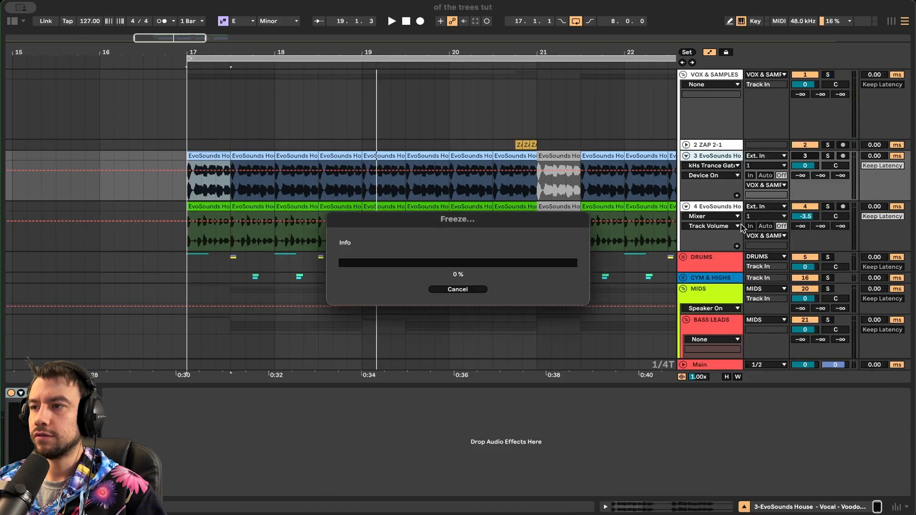
- Select the softer track and its first clip with the device view hidden
{"action": "scroll", "coordinate": [377, 345], "scroll_direction": "down", "scroll_amount": 10}
{"action": "scroll", "coordinate": [377, 345], "scroll_direction": "down", "scroll_amount": 3}
{"action": "scroll", "coordinate": [378, 345], "scroll_direction": "up", "scroll_amount": 1}
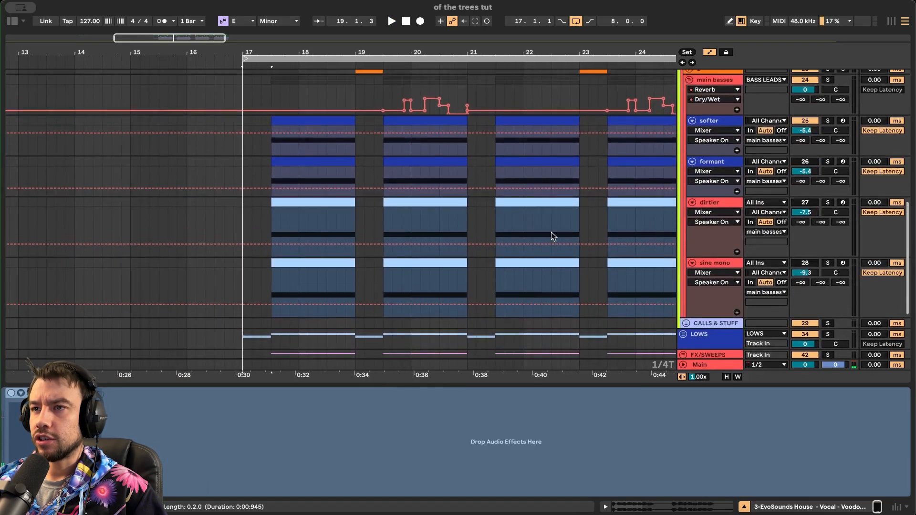
{"action": "left_click", "coordinate": [725, 121]}
{"action": "scroll", "coordinate": [448, 333], "scroll_direction": "up", "scroll_amount": 2}
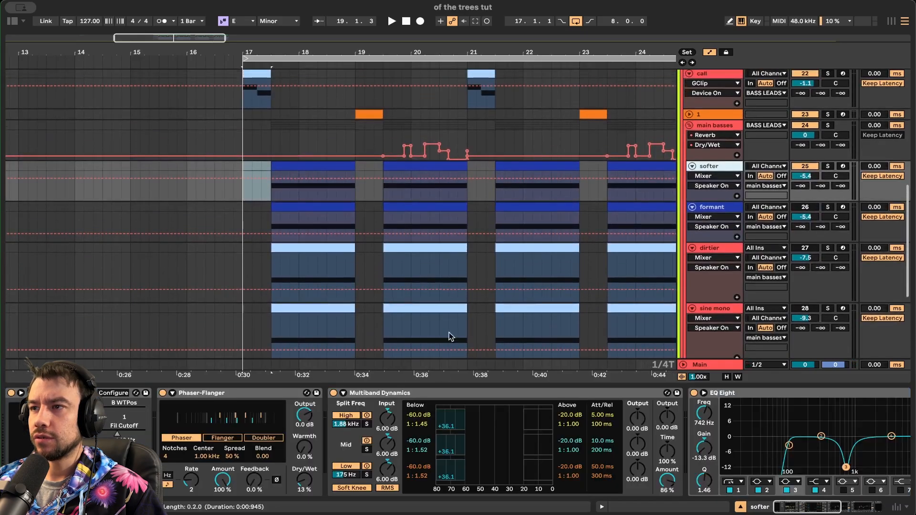
{"action": "left_click", "coordinate": [401, 386]}
{"action": "scroll", "coordinate": [402, 385], "scroll_direction": "up", "scroll_amount": 2}
{"action": "left_click", "coordinate": [308, 213]}
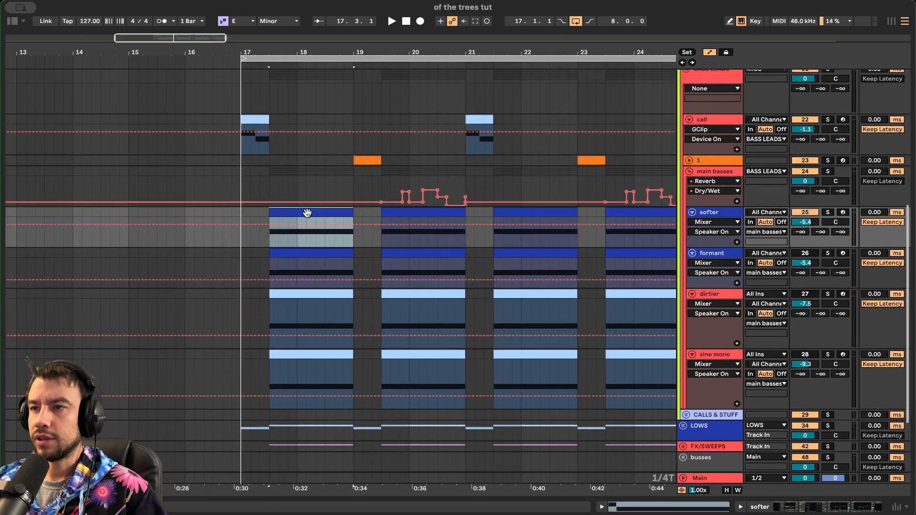
- Fold formant, dirtier and sine mono, then show the main basses' EQ Eight and Reverb
{"action": "left_click", "coordinate": [691, 254]}
{"action": "left_click", "coordinate": [692, 265]}
{"action": "left_click", "coordinate": [691, 276]}
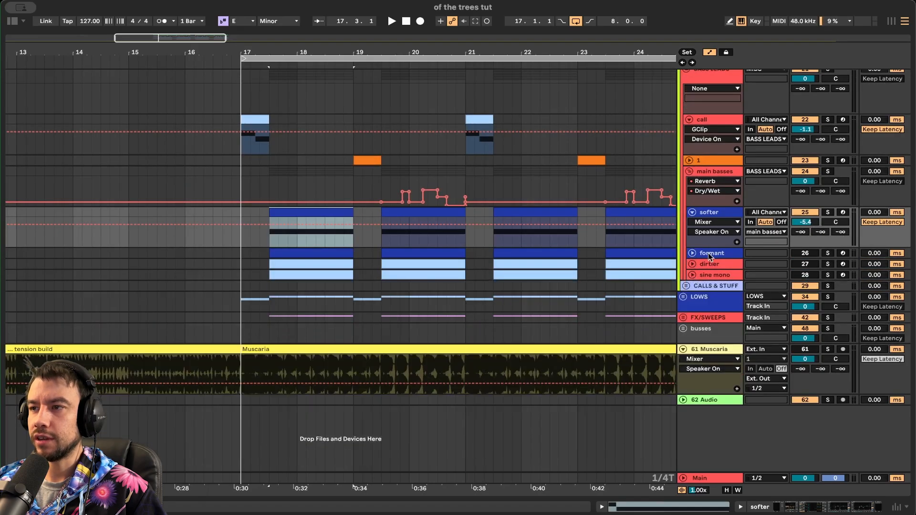
{"action": "left_click", "coordinate": [710, 254]}
{"action": "left_click", "coordinate": [710, 276]}
{"action": "left_click", "coordinate": [710, 213]}
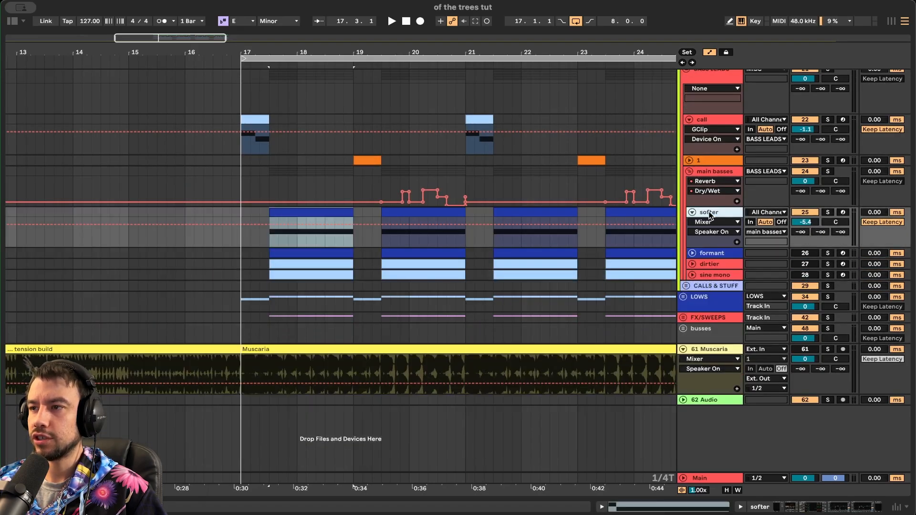
{"action": "double_click", "coordinate": [712, 172]}
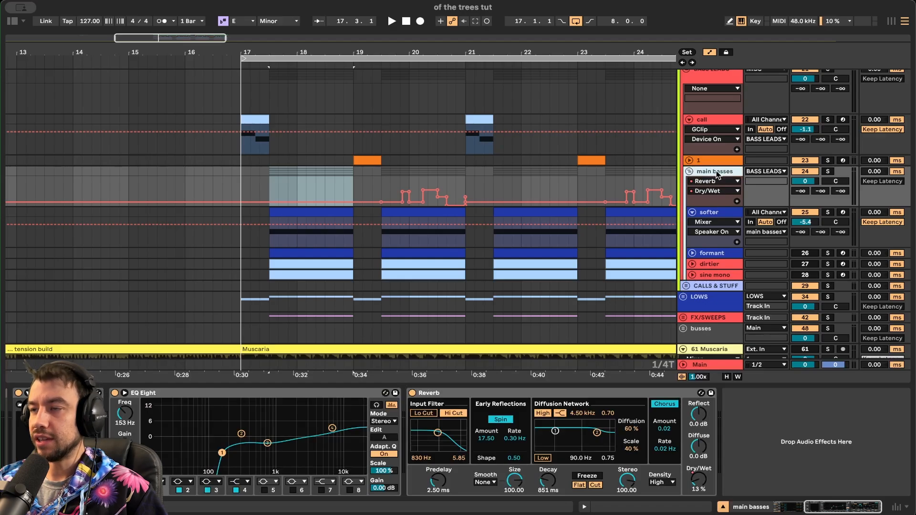
- Inspect the Multiband Dynamics device and the GClip plugin's settings window
{"action": "scroll", "coordinate": [420, 439], "scroll_direction": "left", "scroll_amount": 7}
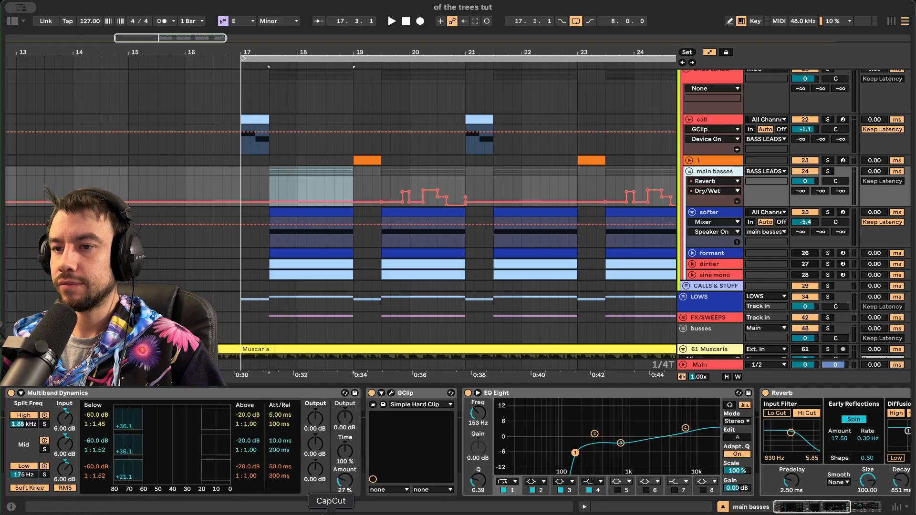
{"action": "left_click", "coordinate": [203, 392]}
{"action": "scroll", "coordinate": [285, 396], "scroll_direction": "right", "scroll_amount": 5}
{"action": "left_click", "coordinate": [284, 393]}
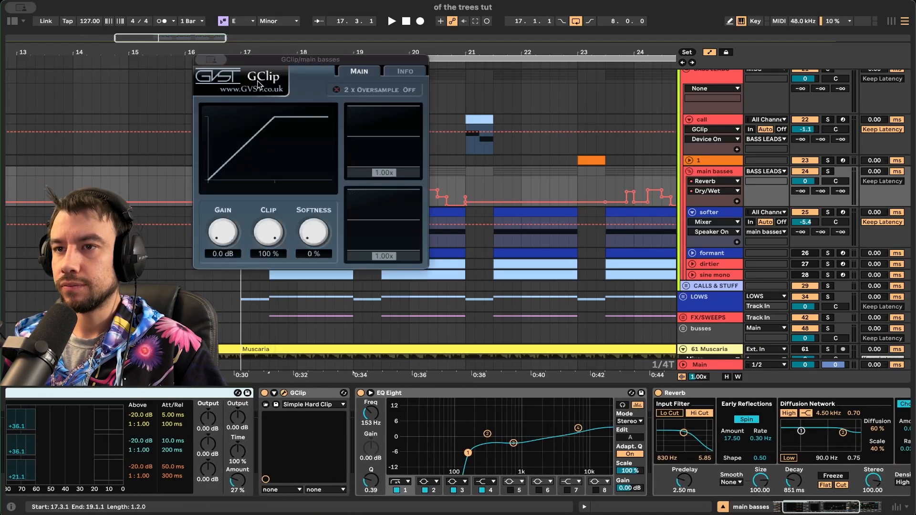
{"action": "left_click", "coordinate": [284, 393]}
- Select the main basses' Reverb, then time-select across the softer clips
{"action": "scroll", "coordinate": [444, 421], "scroll_direction": "right", "scroll_amount": 5}
{"action": "scroll", "coordinate": [378, 439], "scroll_direction": "right", "scroll_amount": 1}
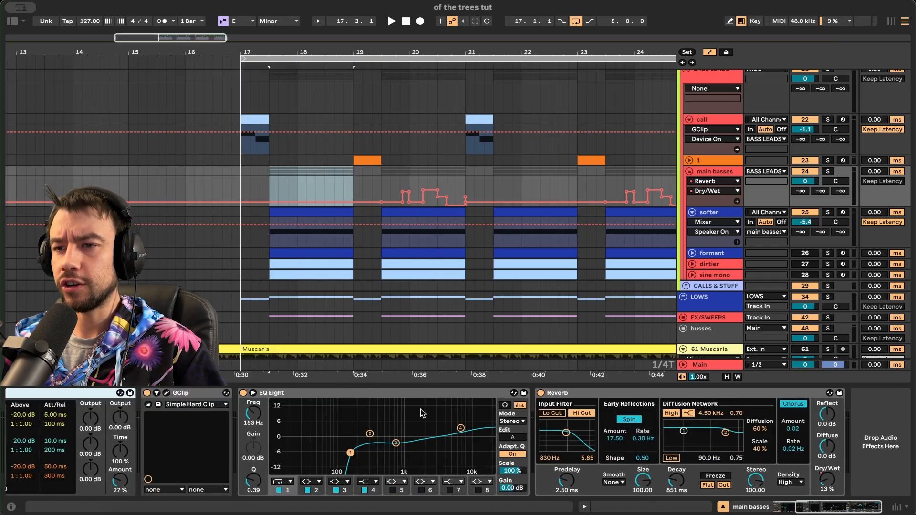
{"action": "left_click", "coordinate": [597, 393]}
{"action": "left_click_drag", "start_coordinate": [381, 174], "coordinate": [461, 177]}
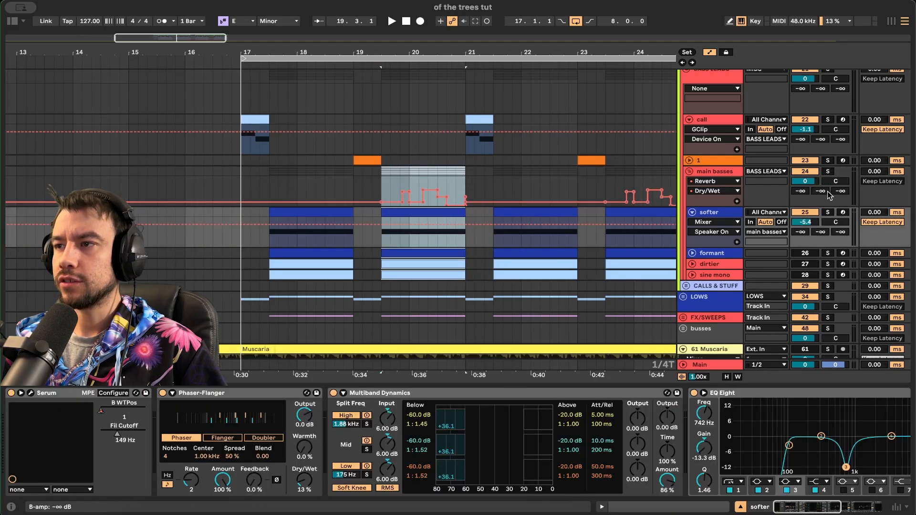
- Switch off the main basses' Multiband Dynamics and audition the softer clip at bar 17.3
{"action": "left_click", "coordinate": [312, 215]}
{"action": "key", "text": "space"}
{"action": "key", "text": "space"}
{"action": "left_click", "coordinate": [718, 172]}
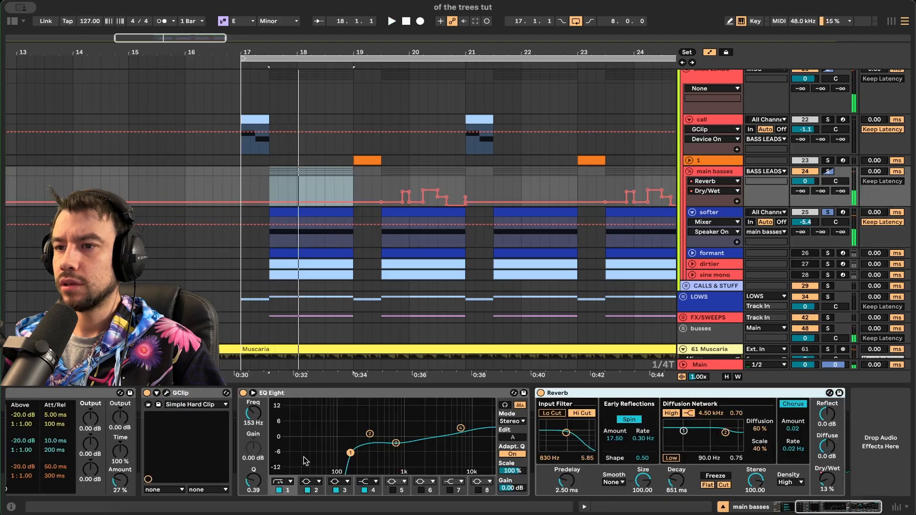
{"action": "scroll", "coordinate": [231, 436], "scroll_direction": "left", "scroll_amount": 5}
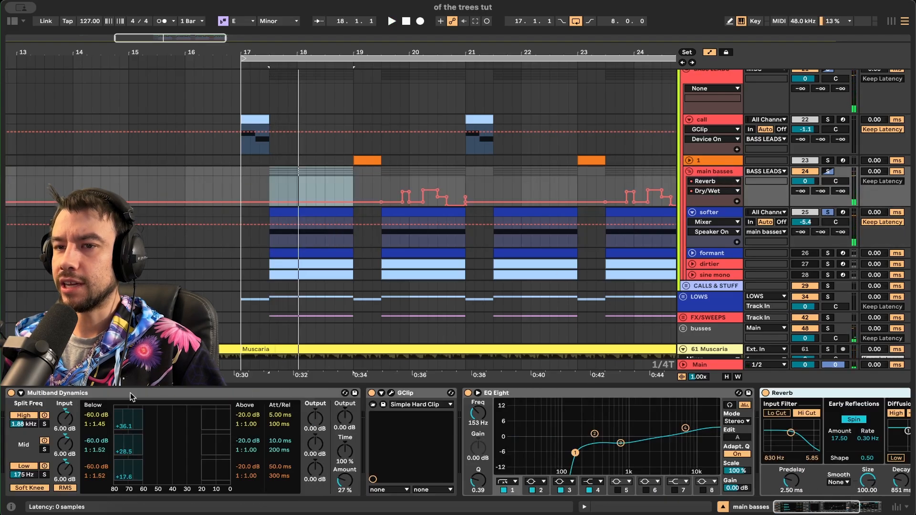
{"action": "left_click", "coordinate": [11, 393]}
{"action": "key", "text": "space"}
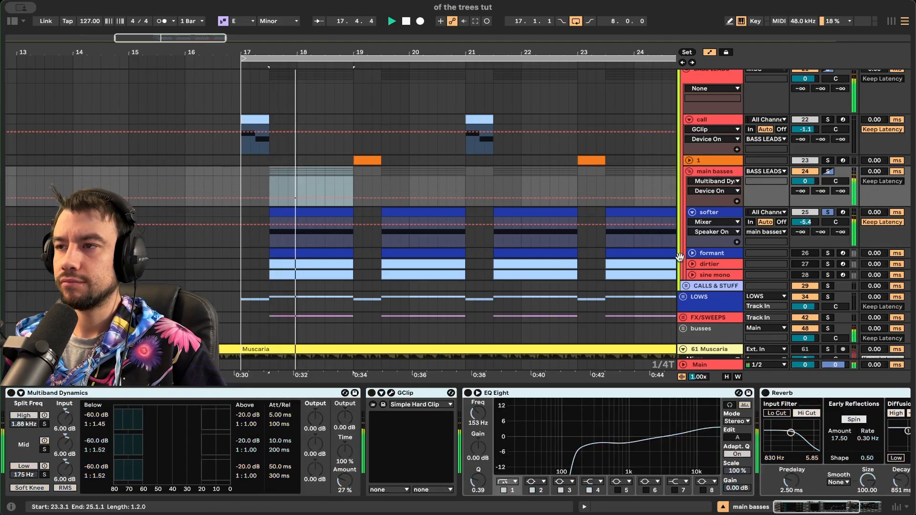
{"action": "key", "text": "space"}
- Play the selection on the softer track and open its Serum patch
{"action": "key", "text": "Down"}
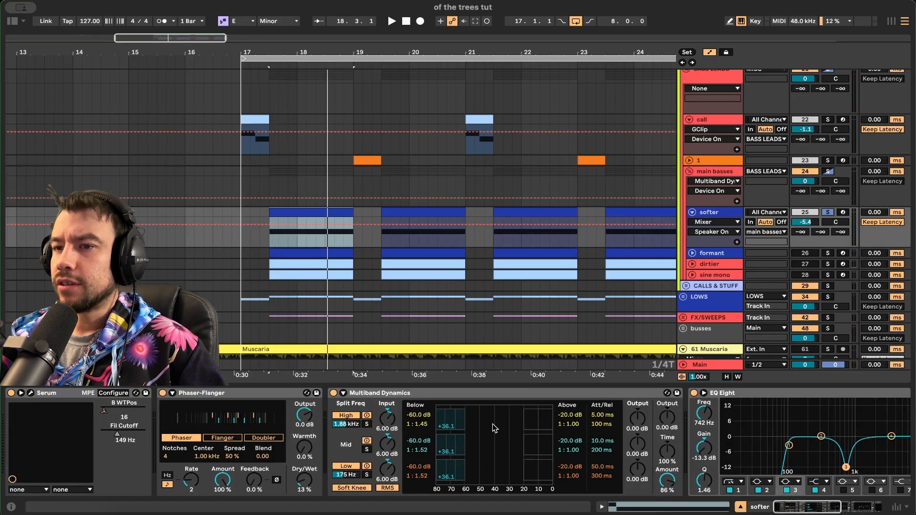
{"action": "scroll", "coordinate": [200, 393], "scroll_direction": "right", "scroll_amount": 10}
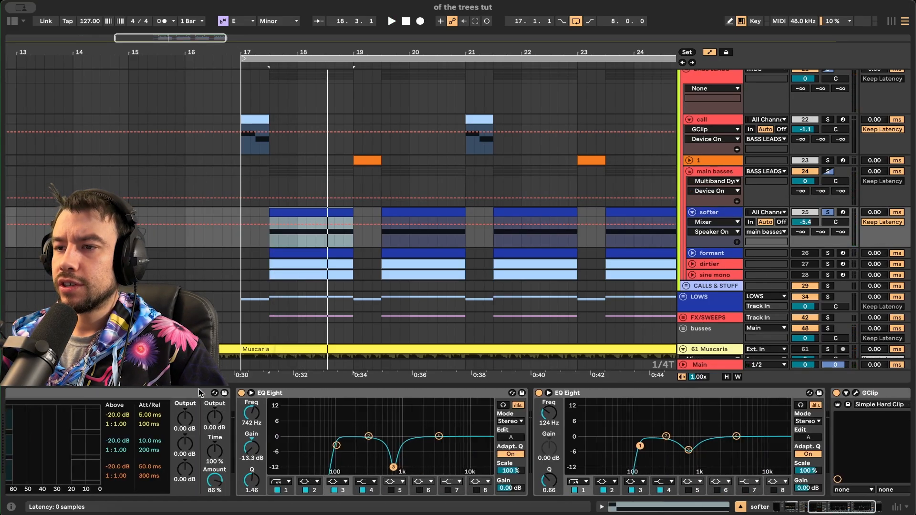
{"action": "scroll", "coordinate": [810, 396], "scroll_direction": "left", "scroll_amount": 10}
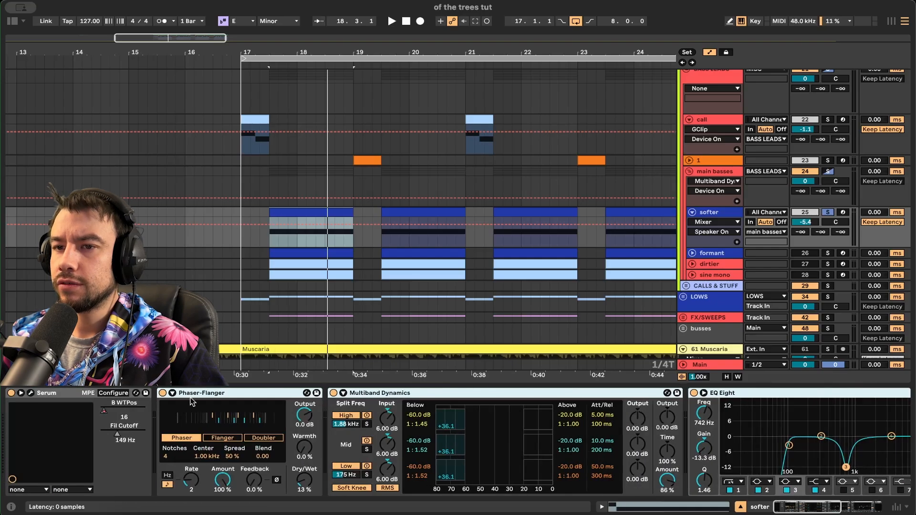
{"action": "key", "text": "space"}
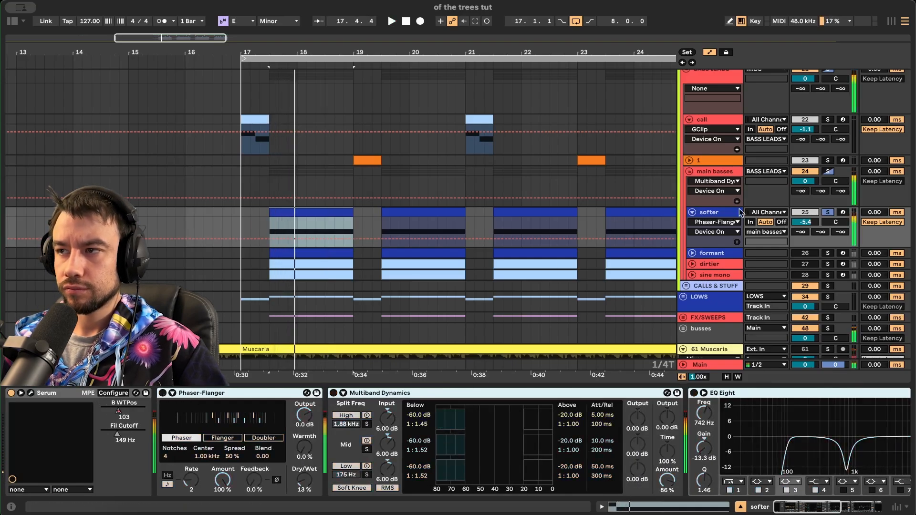
{"action": "left_click", "coordinate": [722, 212]}
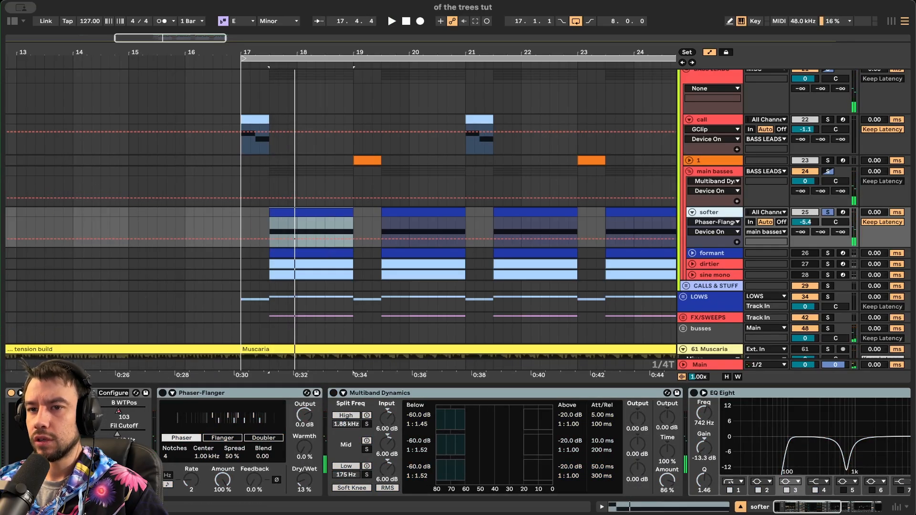
{"action": "left_click", "coordinate": [30, 393]}
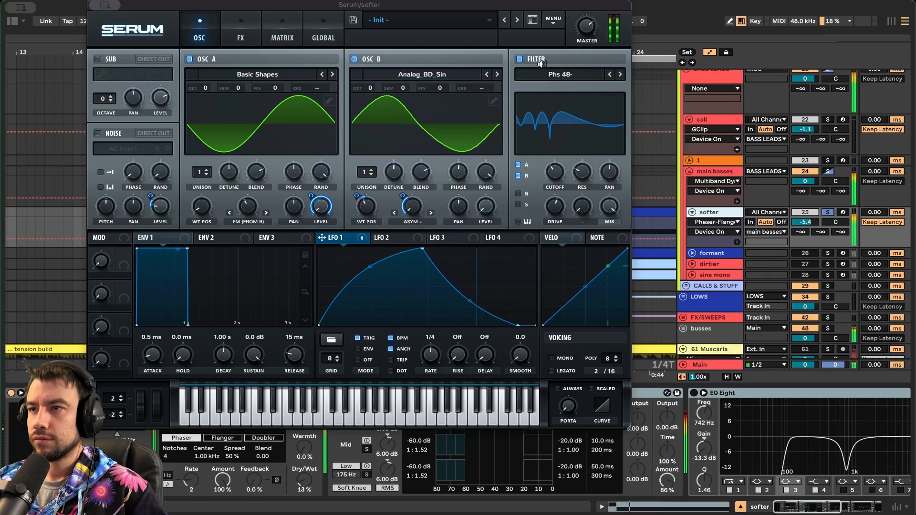
- Switch off Serum's filter and all five FX modules, including Hyper/Dimension
{"action": "left_click", "coordinate": [519, 59]}
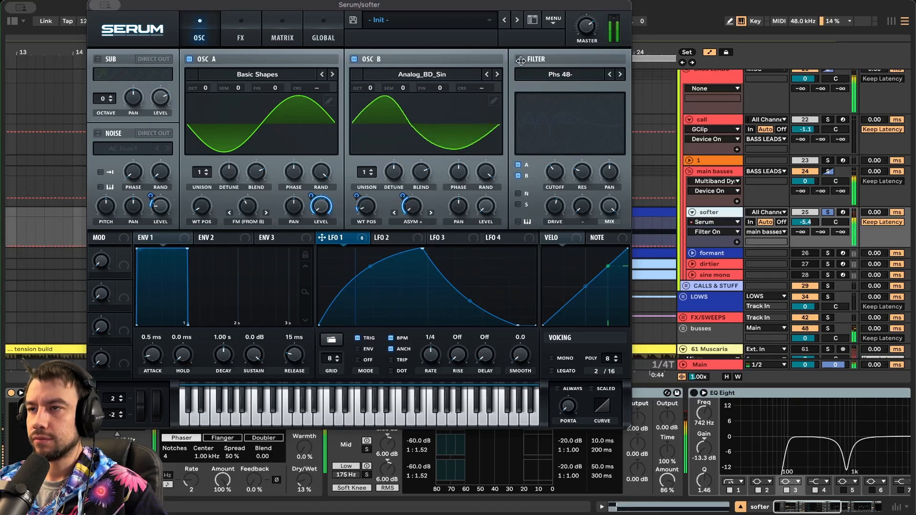
{"action": "left_click", "coordinate": [233, 25]}
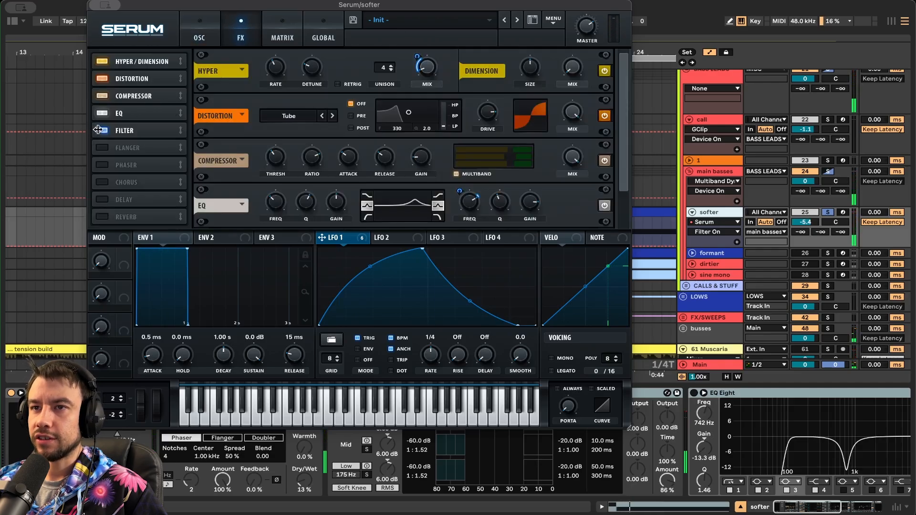
{"action": "left_click", "coordinate": [101, 130]}
{"action": "left_click", "coordinate": [101, 113]}
{"action": "left_click", "coordinate": [101, 95]}
{"action": "left_click", "coordinate": [101, 79]}
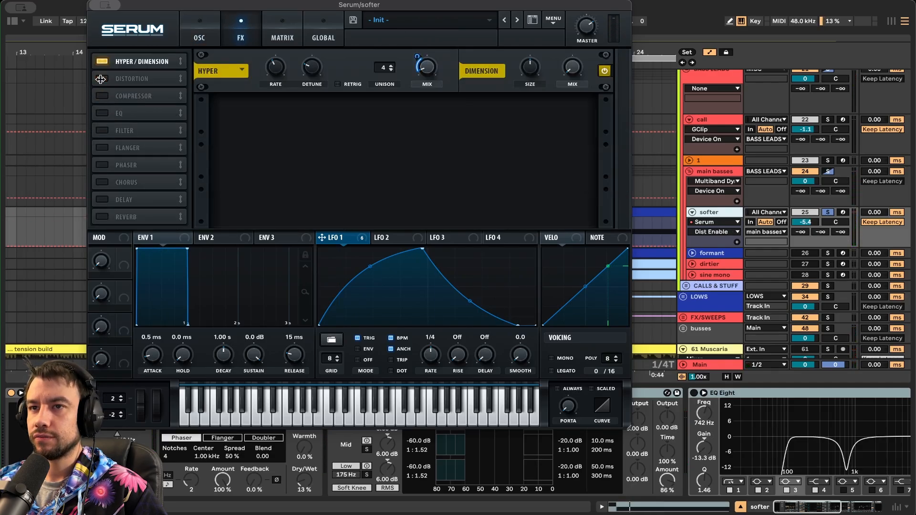
{"action": "left_click", "coordinate": [101, 61]}
{"action": "left_click", "coordinate": [199, 30]}
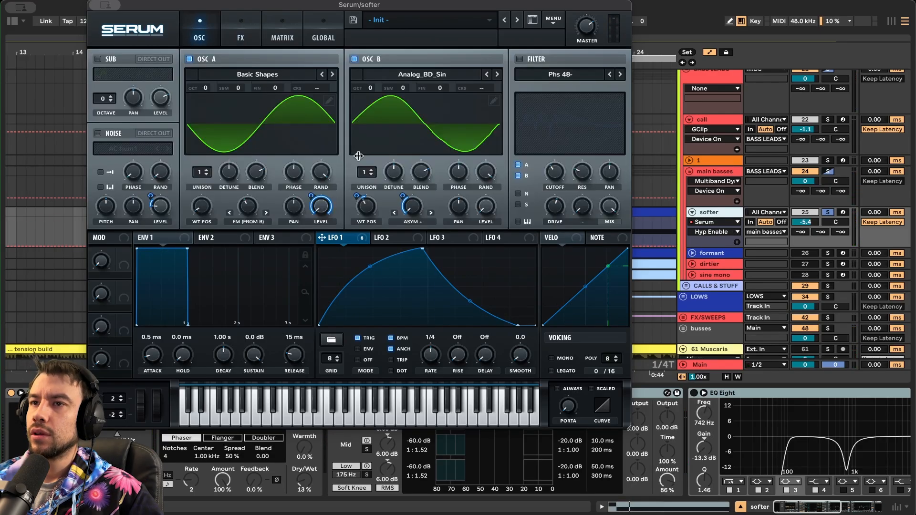
- Toggle oscillator B off and back on, setting oscillator A's warp to 40%
{"action": "left_click", "coordinate": [352, 59]}
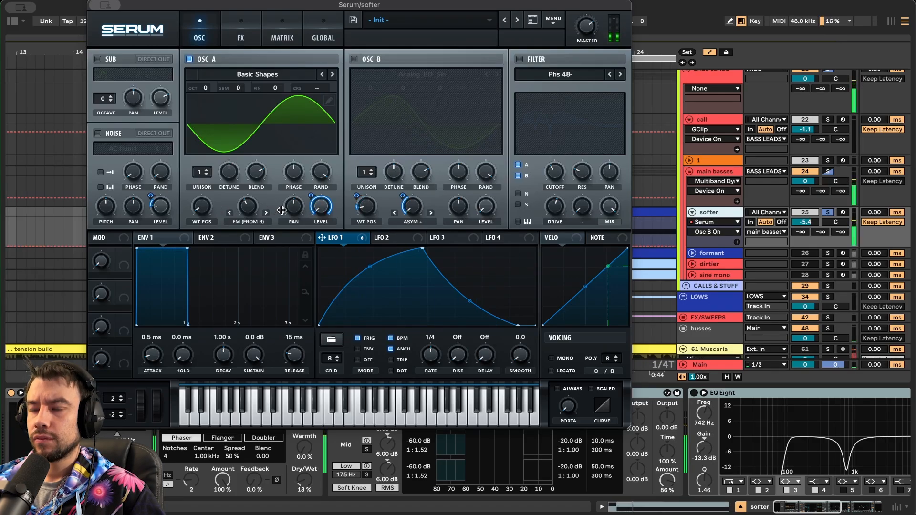
{"action": "left_click", "coordinate": [244, 206]}
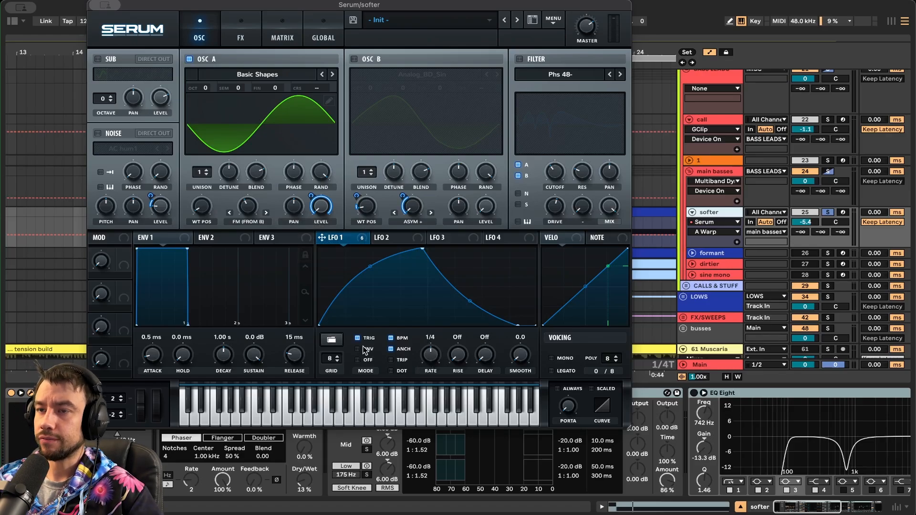
{"action": "mouse_move", "coordinate": [366, 350]}
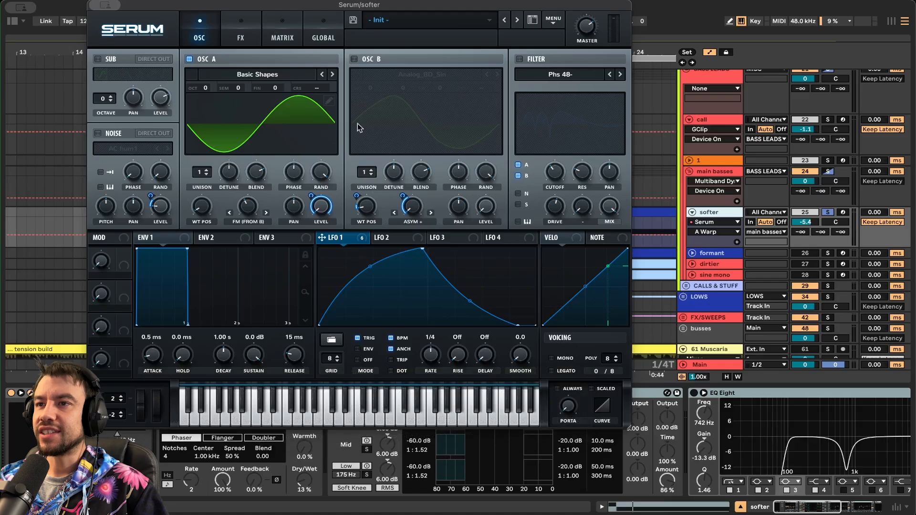
{"action": "left_click", "coordinate": [354, 59]}
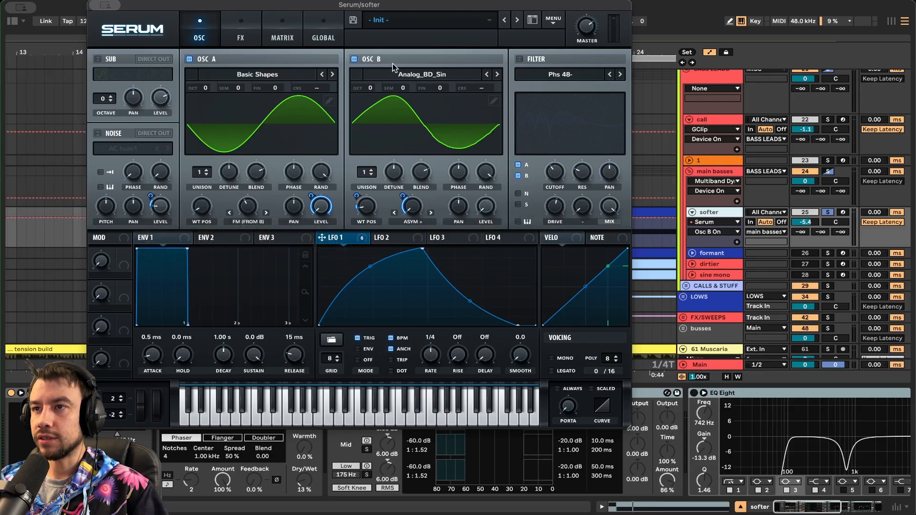
{"action": "key", "text": "space"}
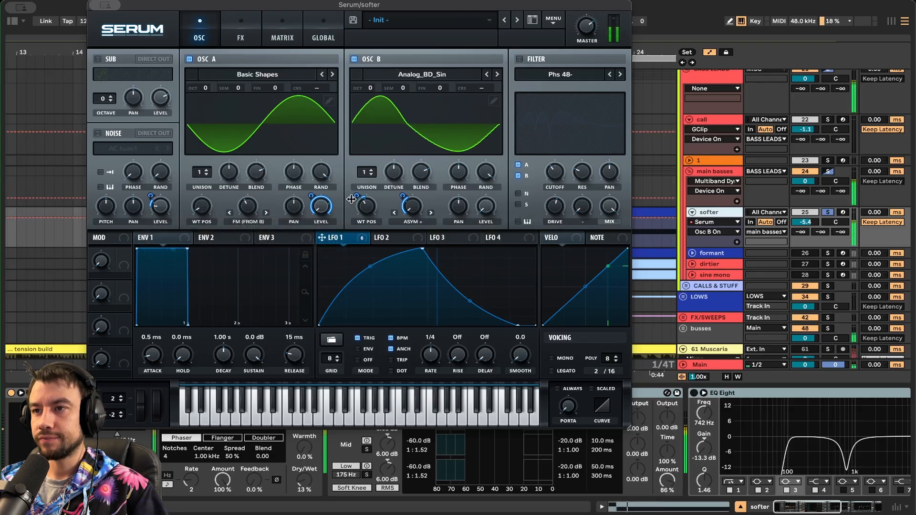
- Modulate OSC B's wavetable position with an LFO and check its amount on B warp
{"action": "mouse_move", "coordinate": [323, 243]}
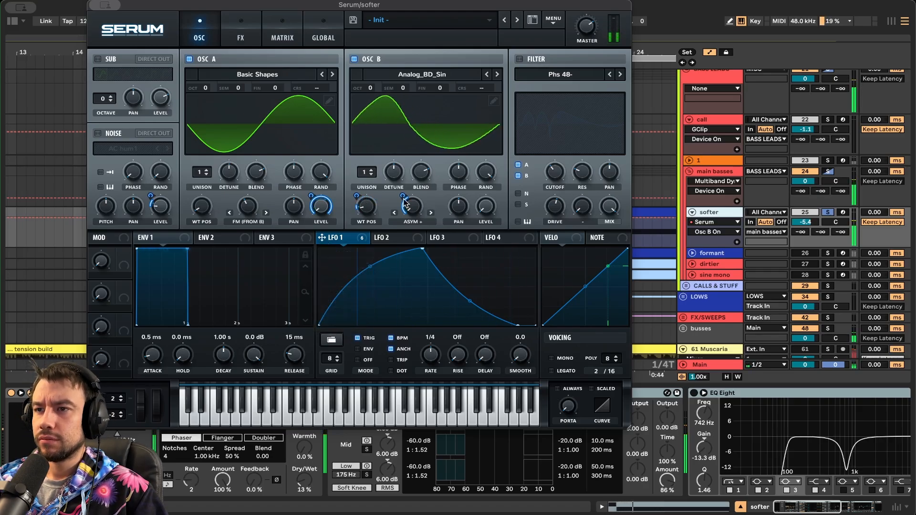
{"action": "left_click_drag", "start_coordinate": [394, 243], "coordinate": [430, 112]}
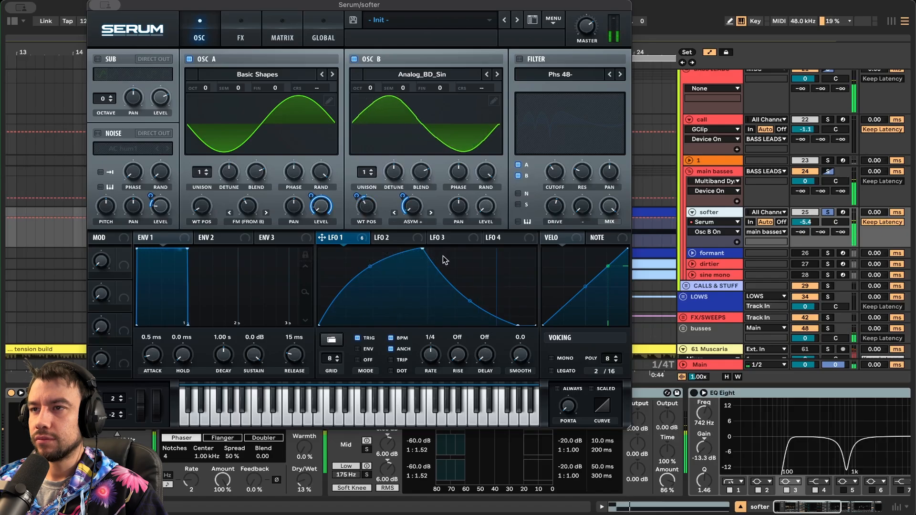
{"action": "left_click_drag", "start_coordinate": [500, 137], "coordinate": [366, 206]}
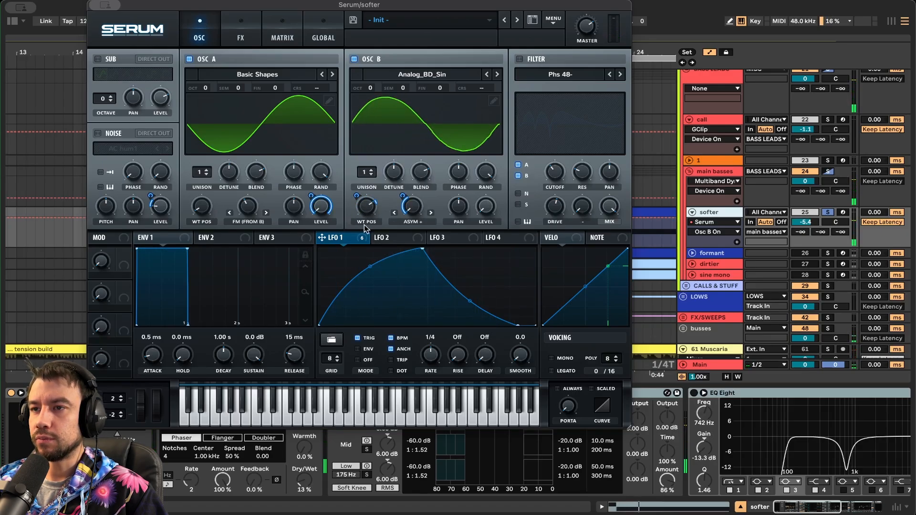
{"action": "left_click", "coordinate": [418, 228]}
{"action": "left_click", "coordinate": [358, 239]}
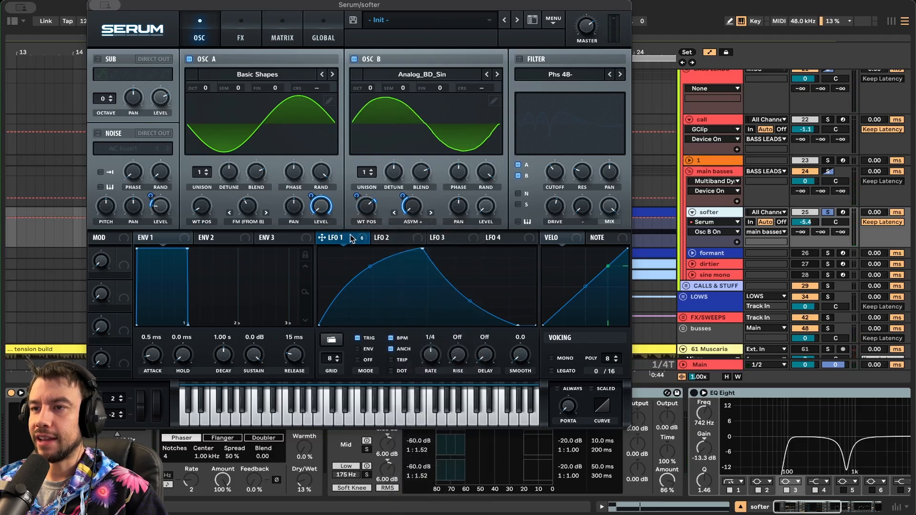
{"action": "left_click", "coordinate": [402, 194]}
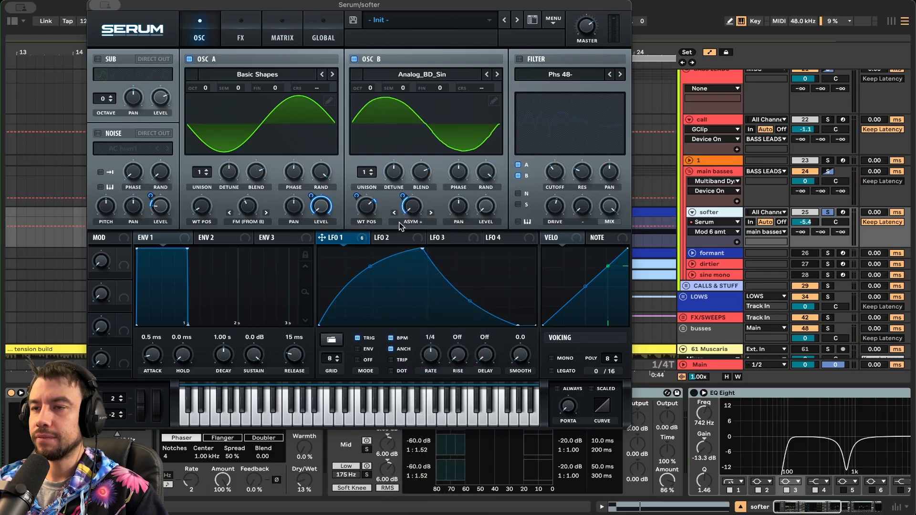
{"action": "left_click_drag", "start_coordinate": [139, 5], "coordinate": [319, 5]}
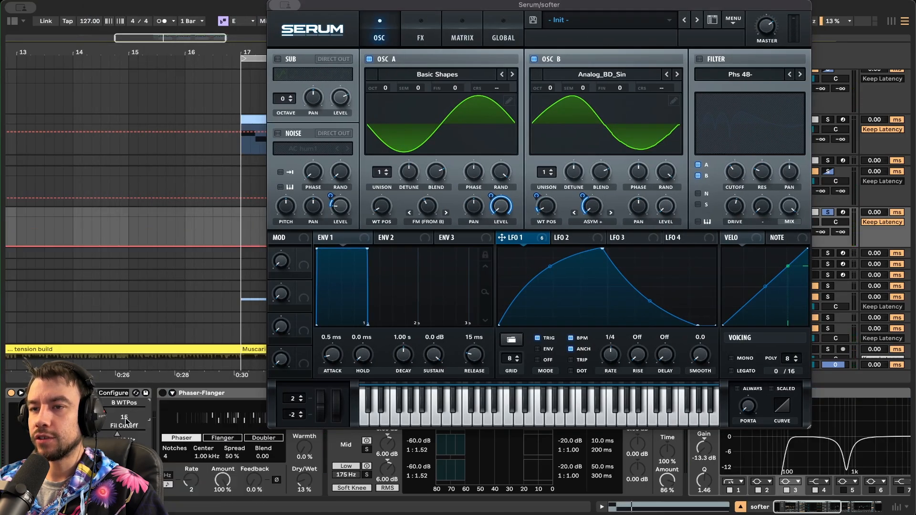
- Reposition the Serum window and set the playback position to bar 17.3
{"action": "left_click_drag", "start_coordinate": [413, 4], "coordinate": [418, 246]}
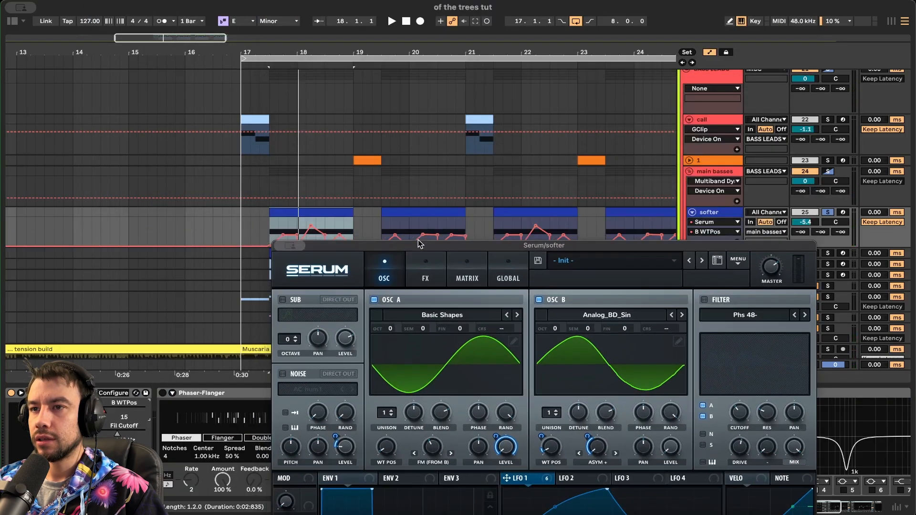
{"action": "scroll", "coordinate": [262, 160], "scroll_direction": "down", "scroll_amount": 5}
{"action": "left_click", "coordinate": [282, 171]}
{"action": "scroll", "coordinate": [282, 170], "scroll_direction": "up", "scroll_amount": 3}
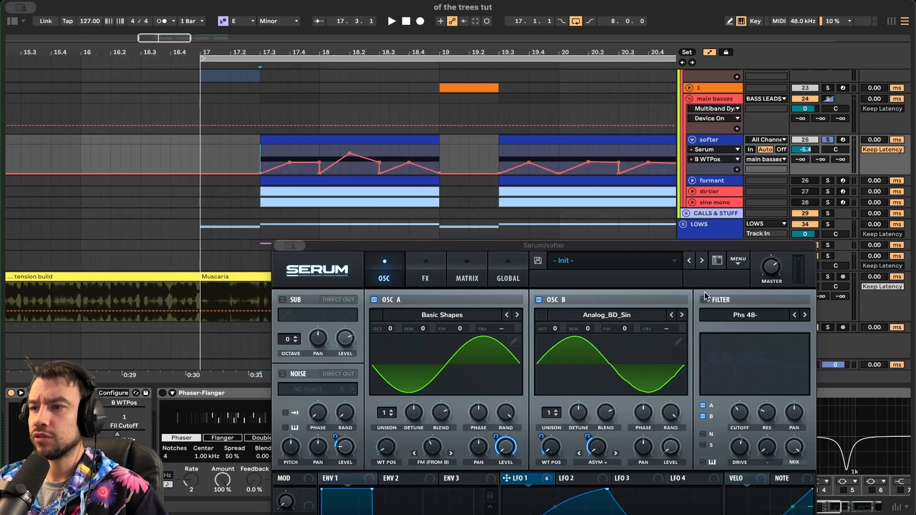
{"action": "scroll", "coordinate": [480, 197], "scroll_direction": "right", "scroll_amount": 2}
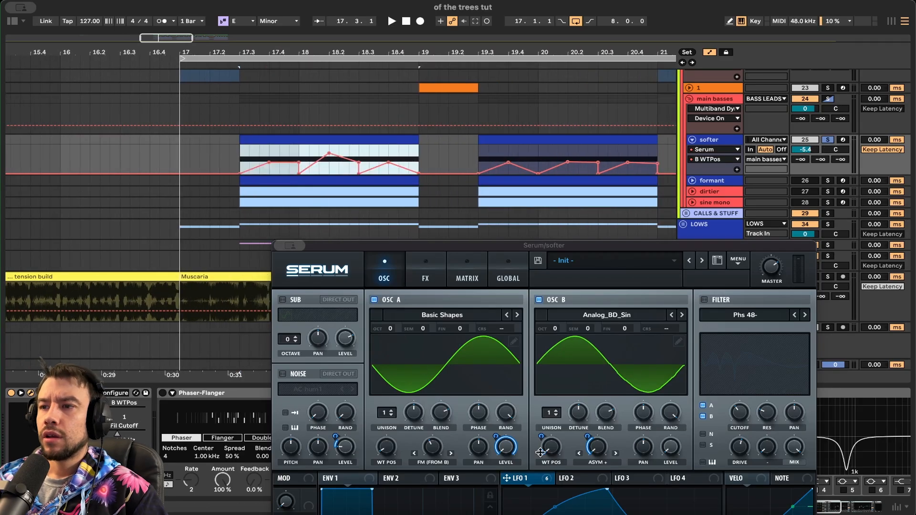
{"action": "left_click_drag", "start_coordinate": [498, 246], "coordinate": [403, 72]}
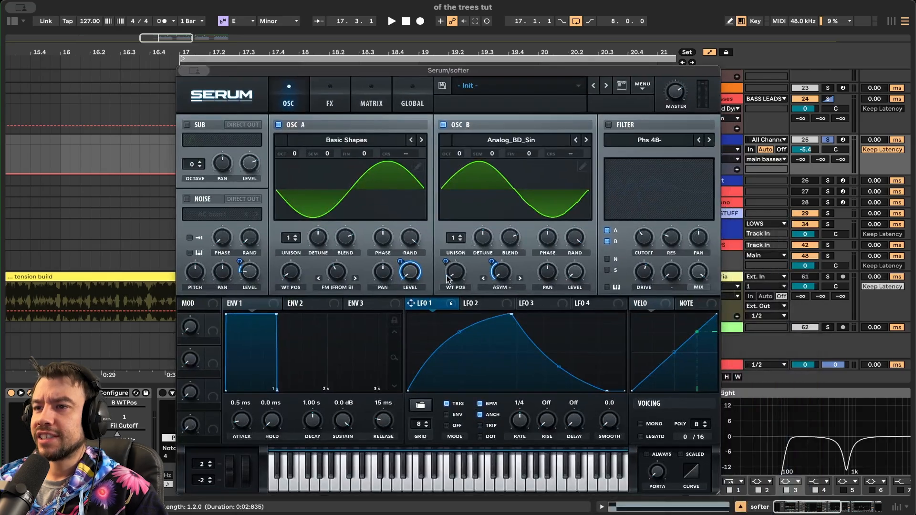
- Enable the Phs 48- filter (149 Hz cutoff, 25% resonance) while auditioning the patch
{"action": "left_click", "coordinate": [329, 95]}
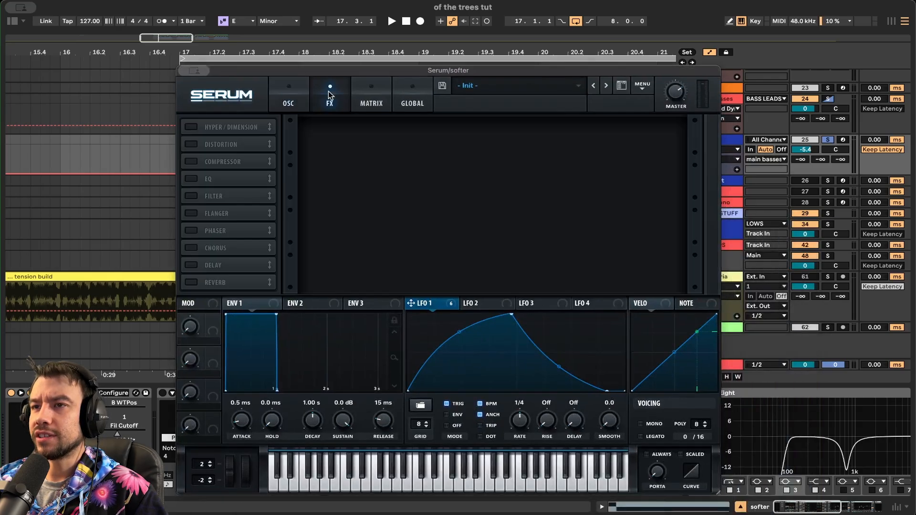
{"action": "left_click", "coordinate": [271, 92]}
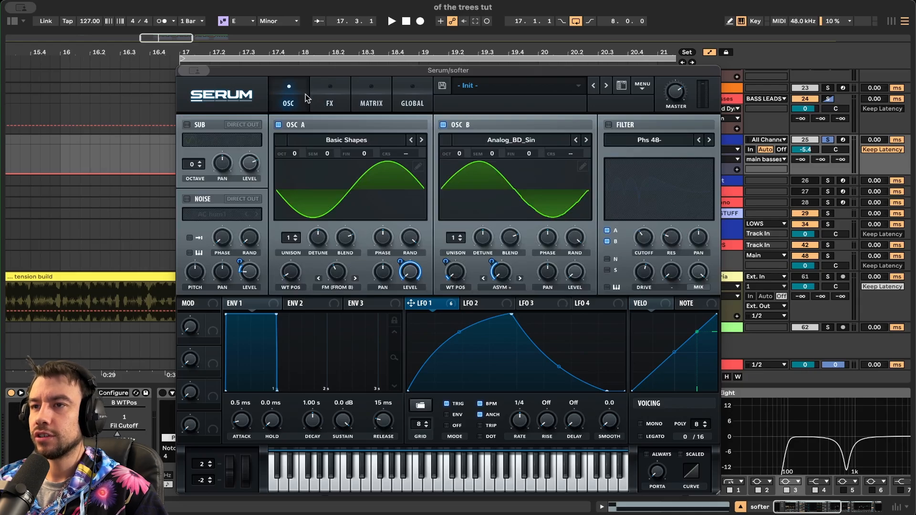
{"action": "key", "text": "space"}
{"action": "left_click", "coordinate": [613, 125]}
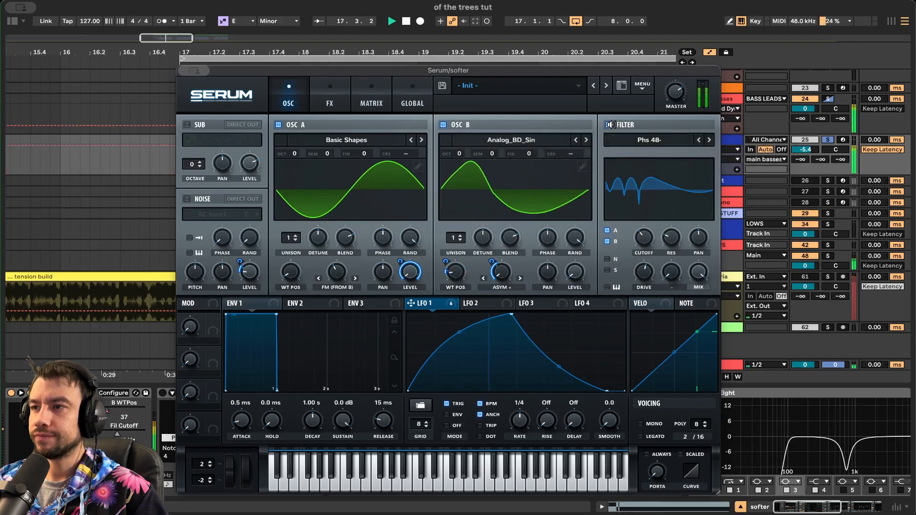
{"action": "key", "text": "space"}
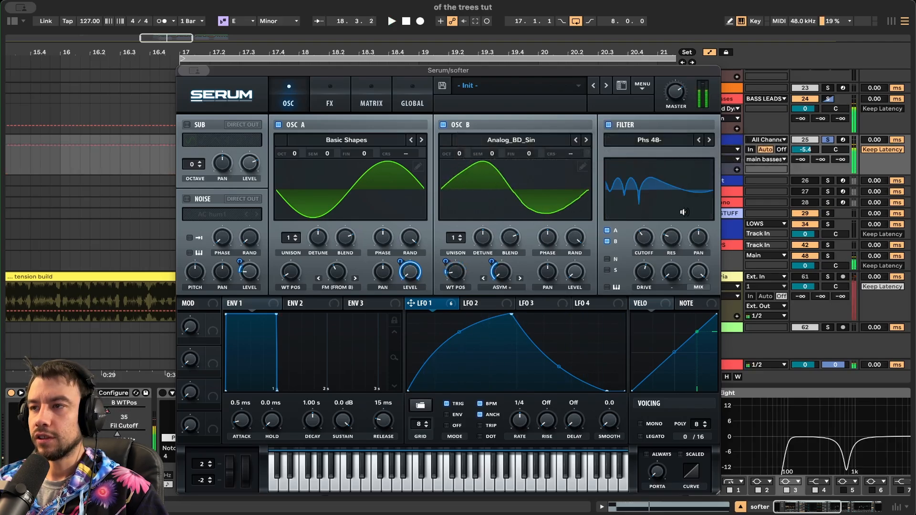
{"action": "mouse_move", "coordinate": [644, 236]}
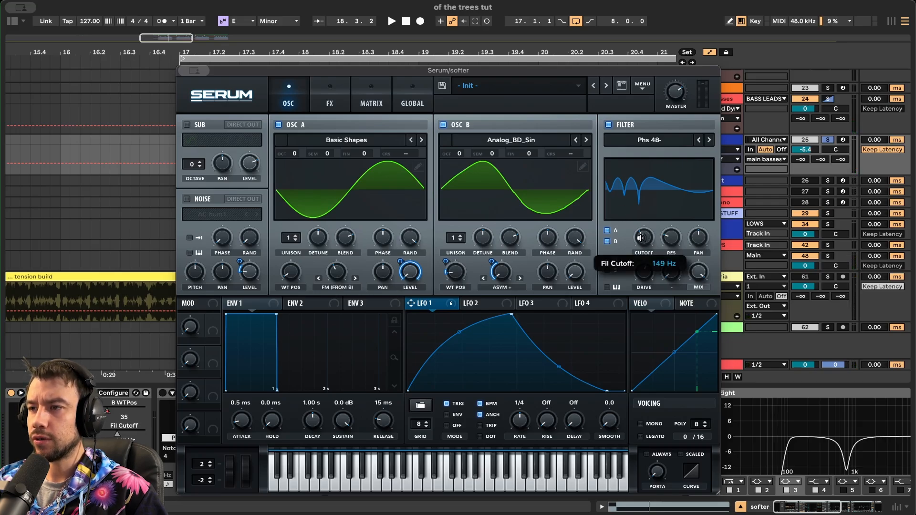
{"action": "mouse_move", "coordinate": [671, 240]}
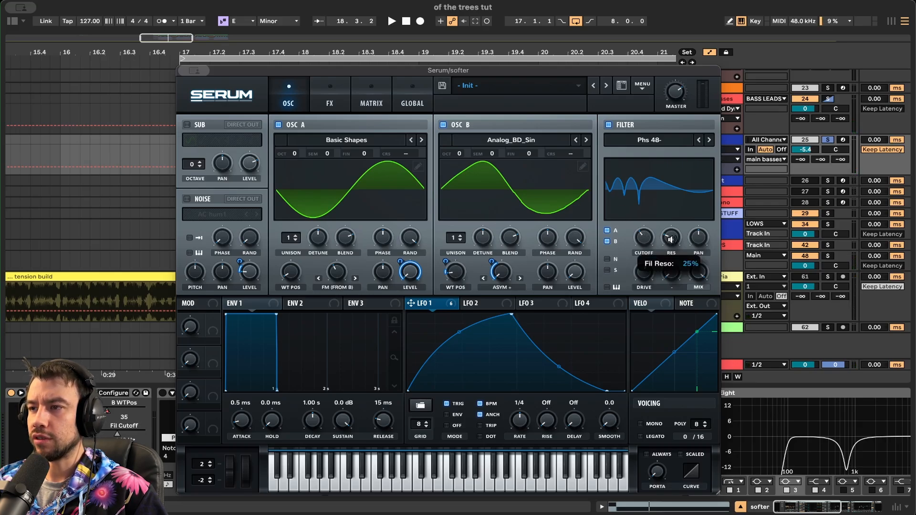
{"action": "mouse_move", "coordinate": [650, 273]}
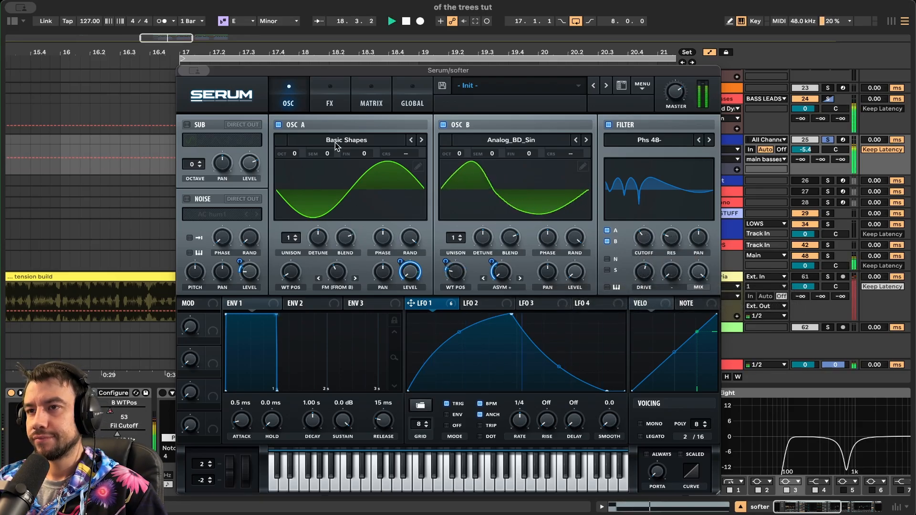
- Switch on Hyper/Dimension, Distortion and Compressor in Serum's FX rack, auditioning each
{"action": "left_click", "coordinate": [327, 84]}
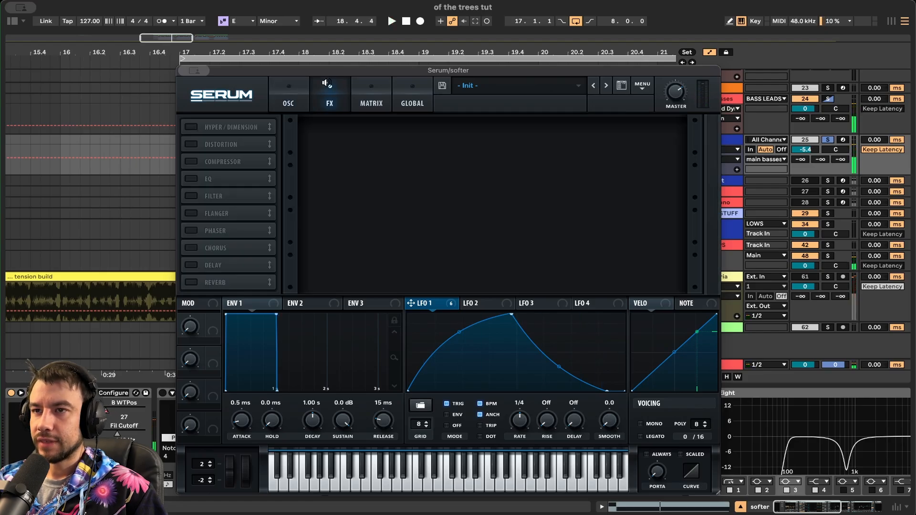
{"action": "left_click", "coordinate": [191, 126]}
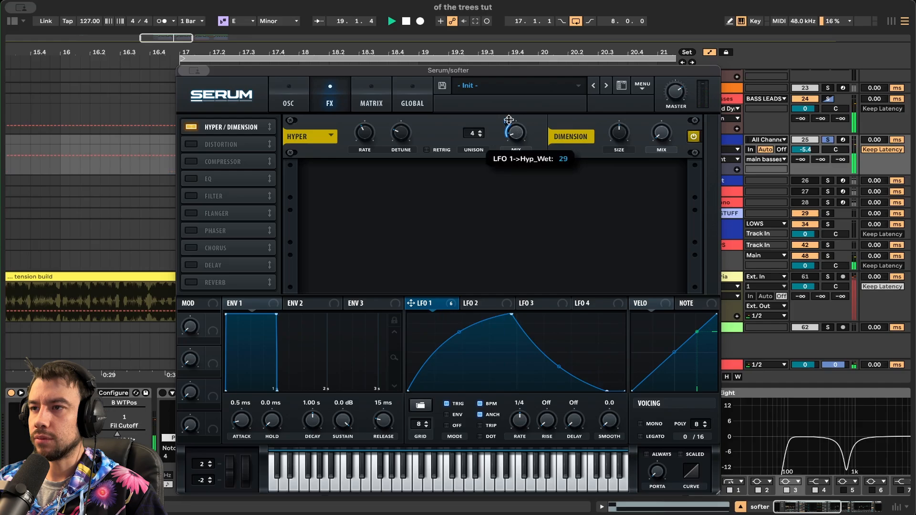
{"action": "left_click", "coordinate": [190, 144]}
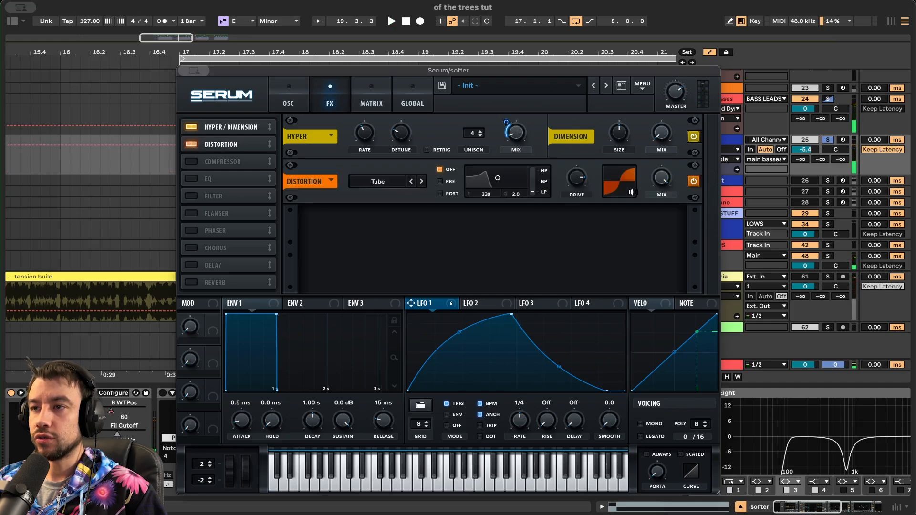
{"action": "key", "text": "space"}
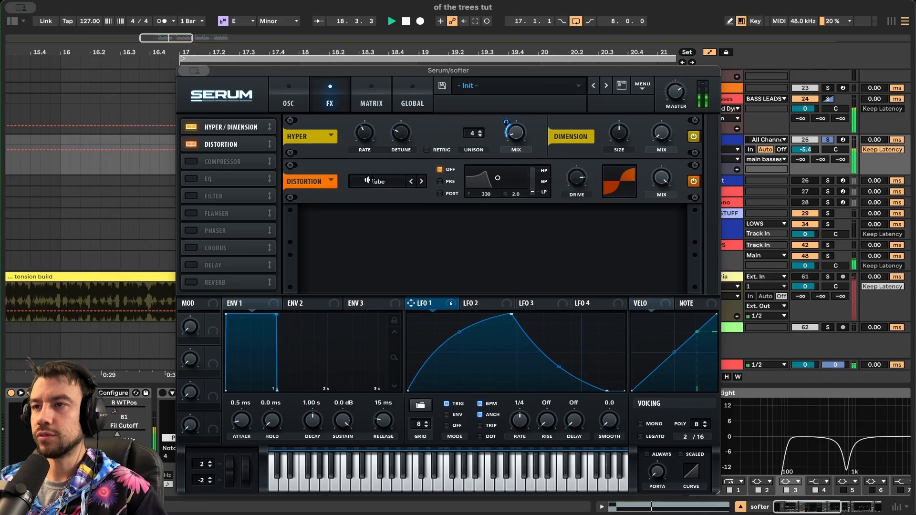
{"action": "left_click", "coordinate": [189, 162]}
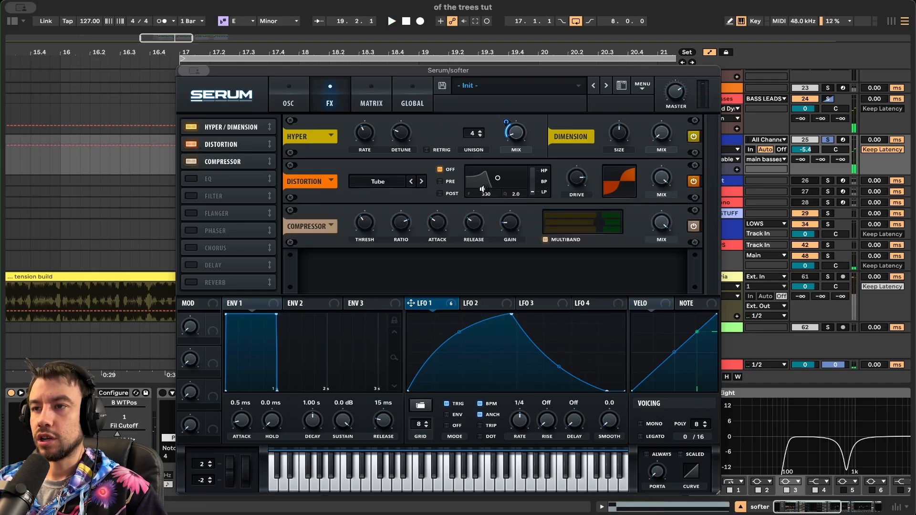
{"action": "mouse_move", "coordinate": [515, 227]}
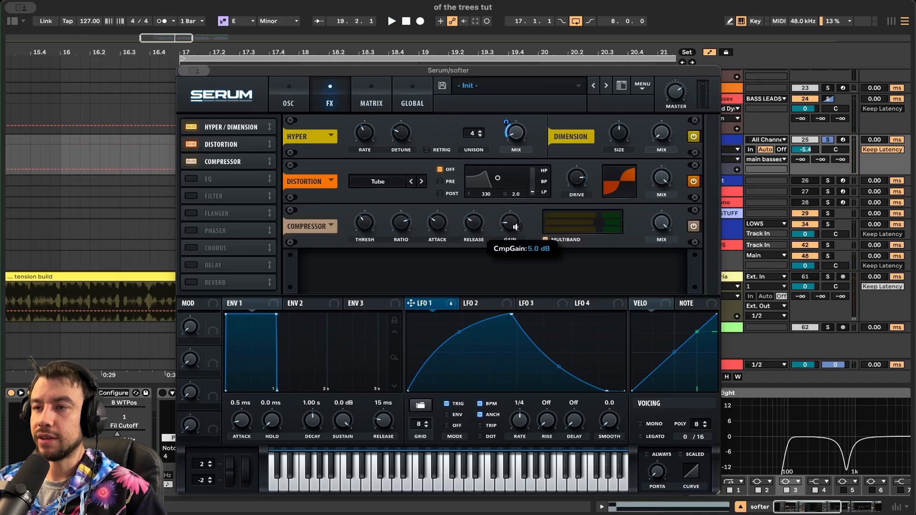
{"action": "mouse_move", "coordinate": [356, 228]}
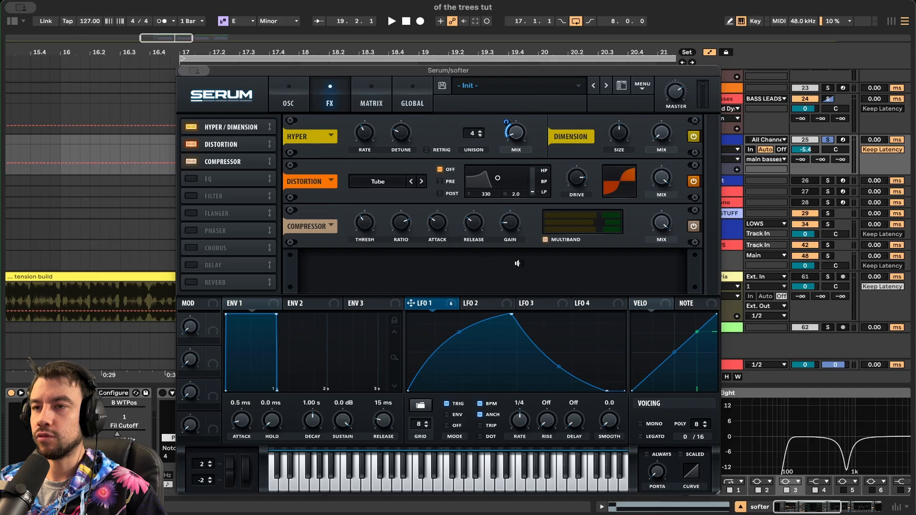
{"action": "key", "text": "space"}
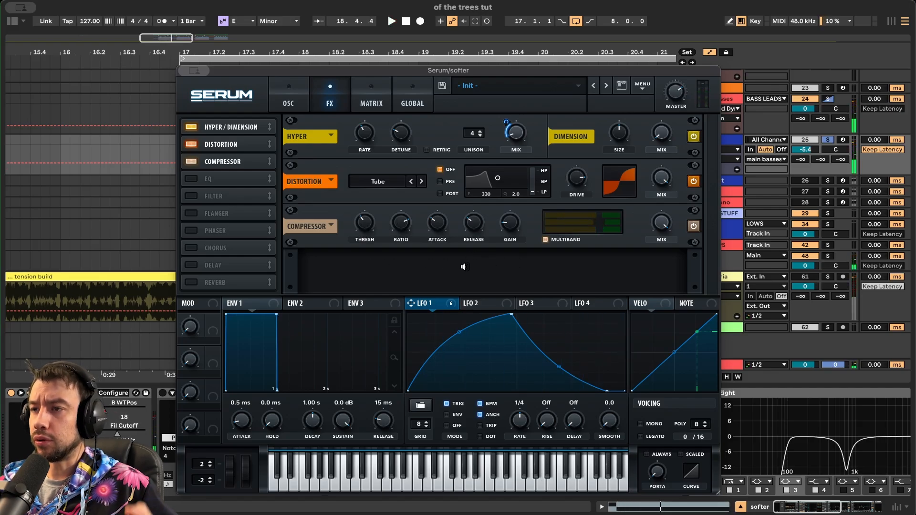
- Switch on the EQ and Filter effects, playing the full chain to hear them
{"action": "key", "text": "space"}
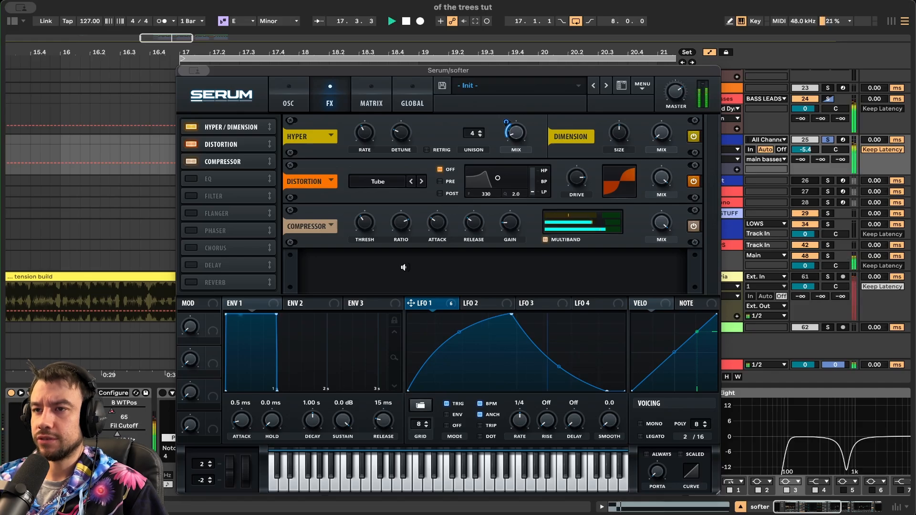
{"action": "left_click", "coordinate": [192, 178]}
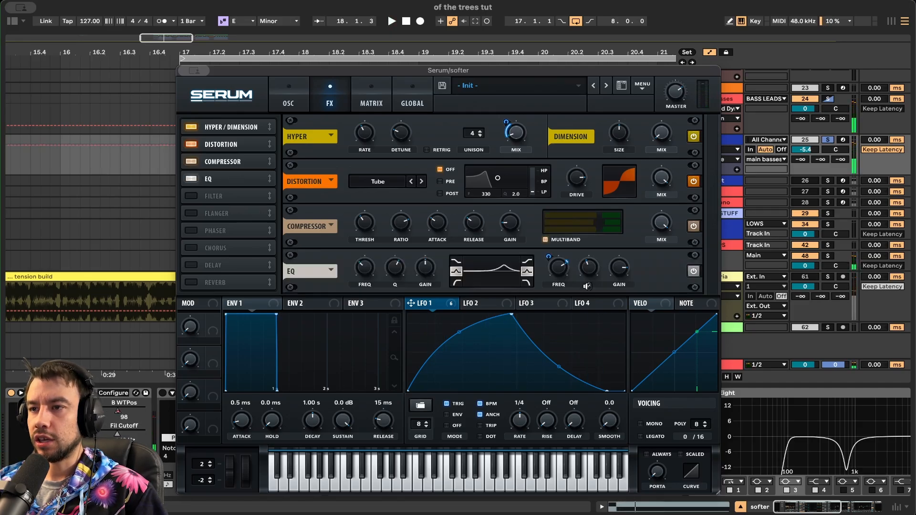
{"action": "key", "text": "space"}
{"action": "key", "text": "space"}
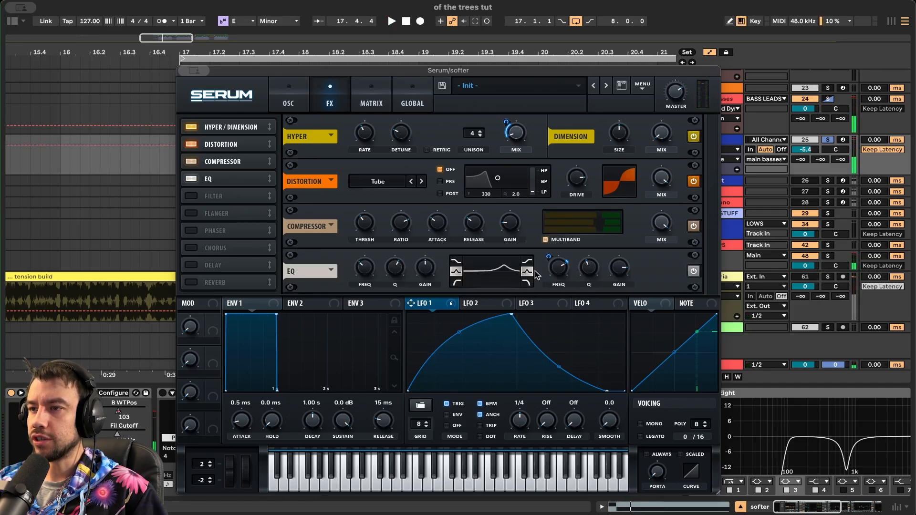
{"action": "key", "text": "space"}
{"action": "mouse_move", "coordinate": [561, 273]}
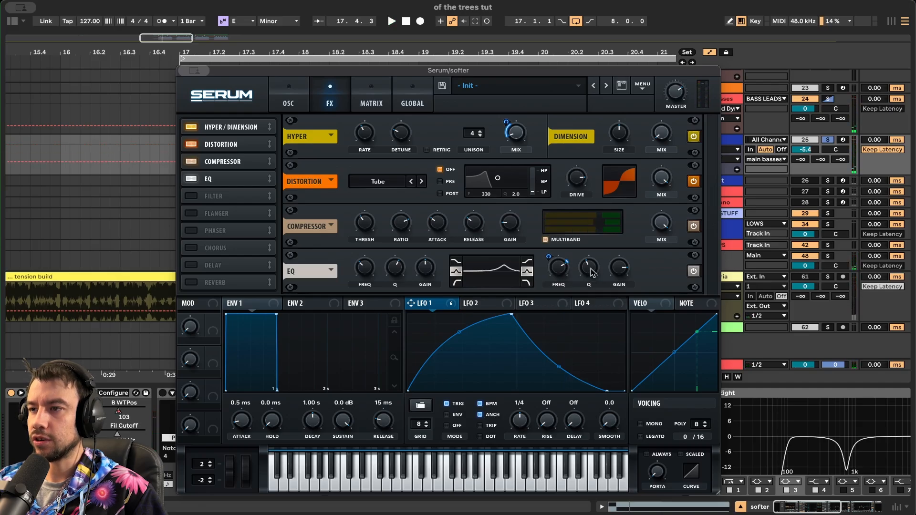
{"action": "mouse_move", "coordinate": [618, 270]}
{"action": "key", "text": "space"}
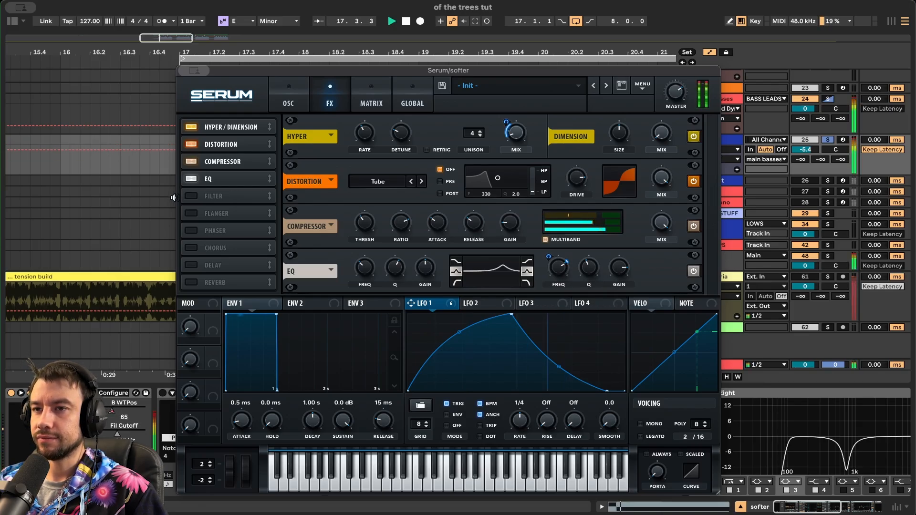
{"action": "left_click", "coordinate": [189, 197]}
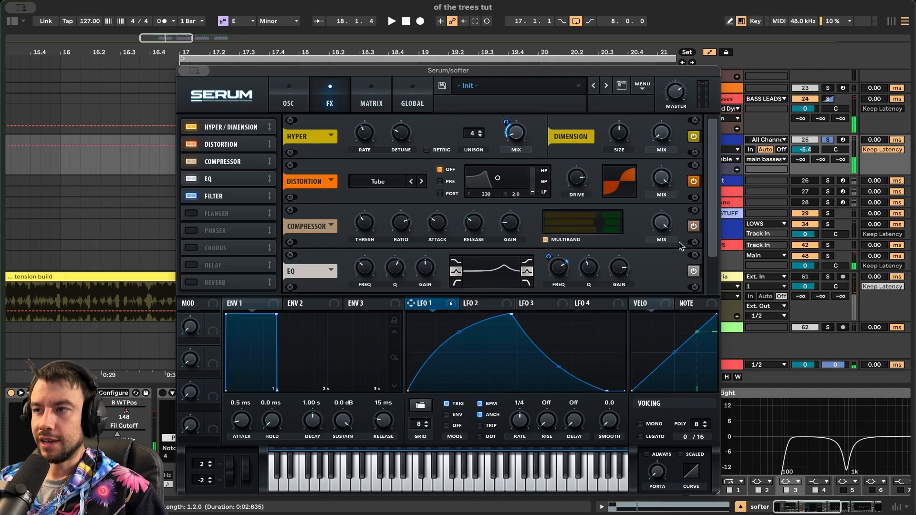
- Switch on the Combs filter in the softer patch's Serum FX rack and audition the result
{"action": "scroll", "coordinate": [712, 224], "scroll_direction": "down", "scroll_amount": 2}
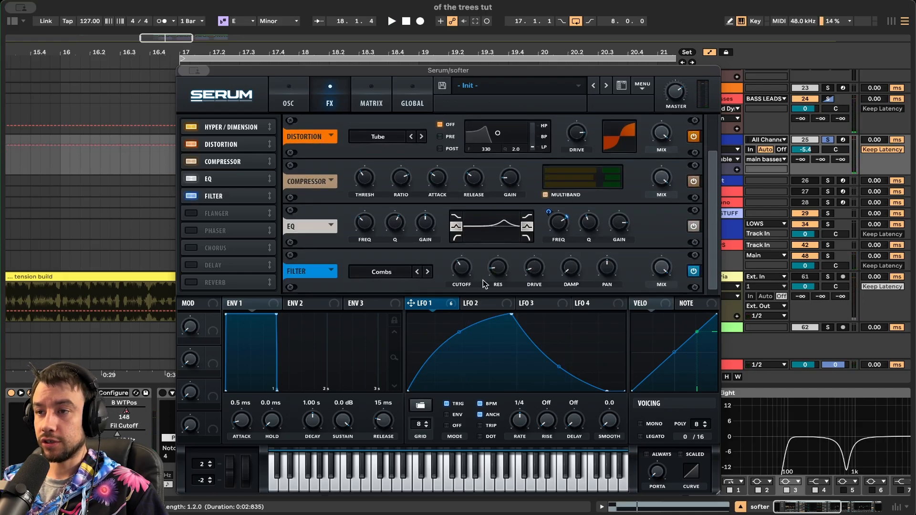
{"action": "key", "text": "space"}
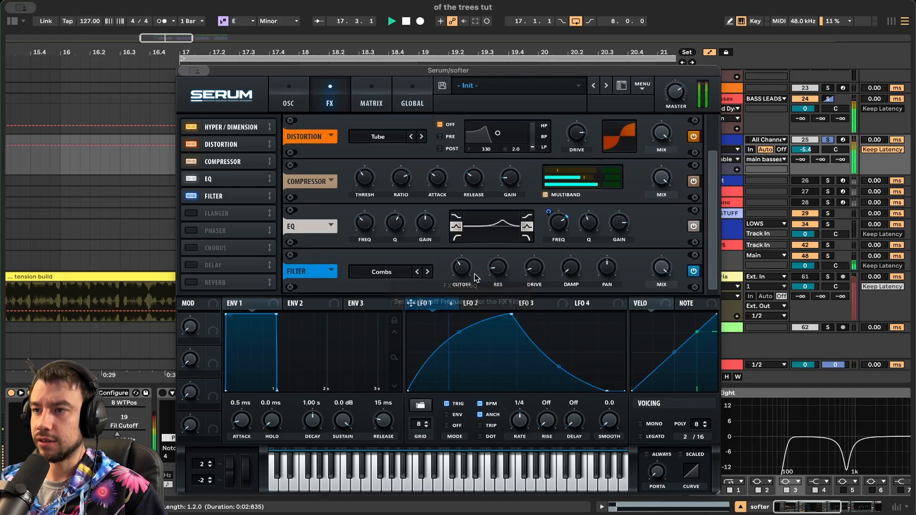
{"action": "key", "text": "space"}
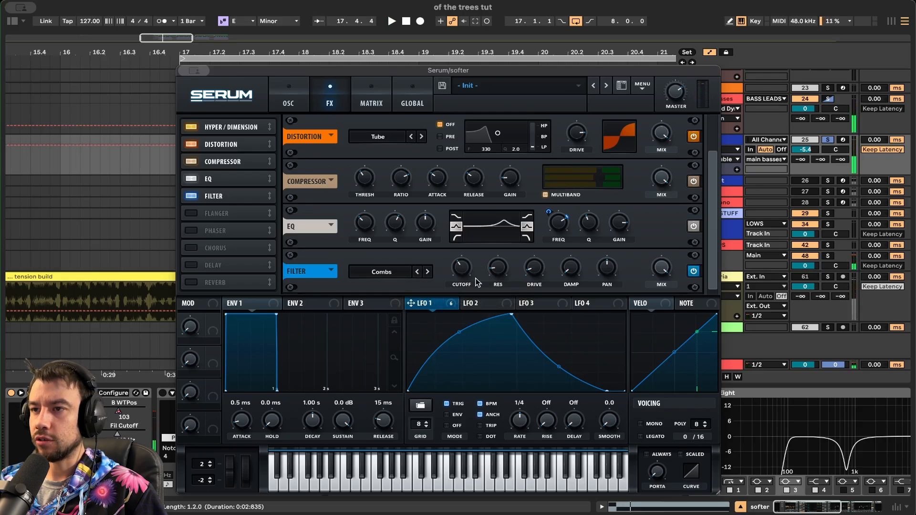
{"action": "mouse_move", "coordinate": [462, 268]}
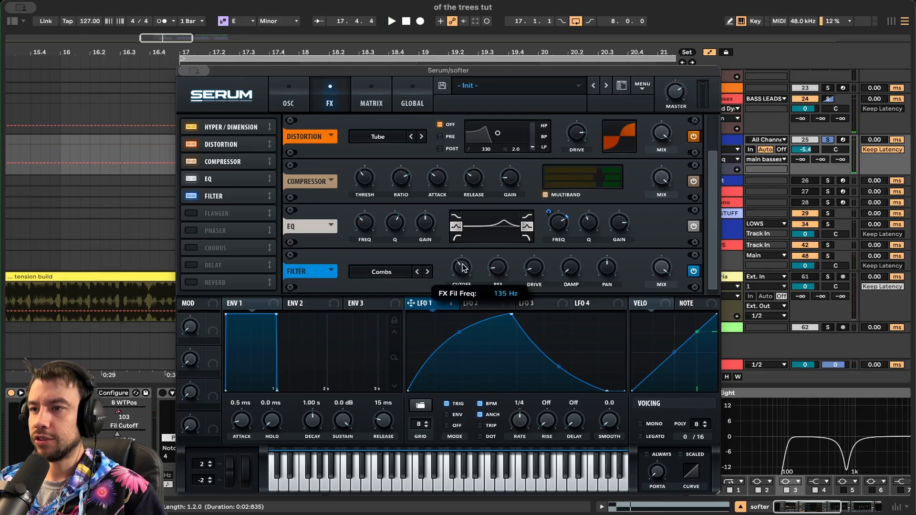
{"action": "mouse_move", "coordinate": [499, 272]}
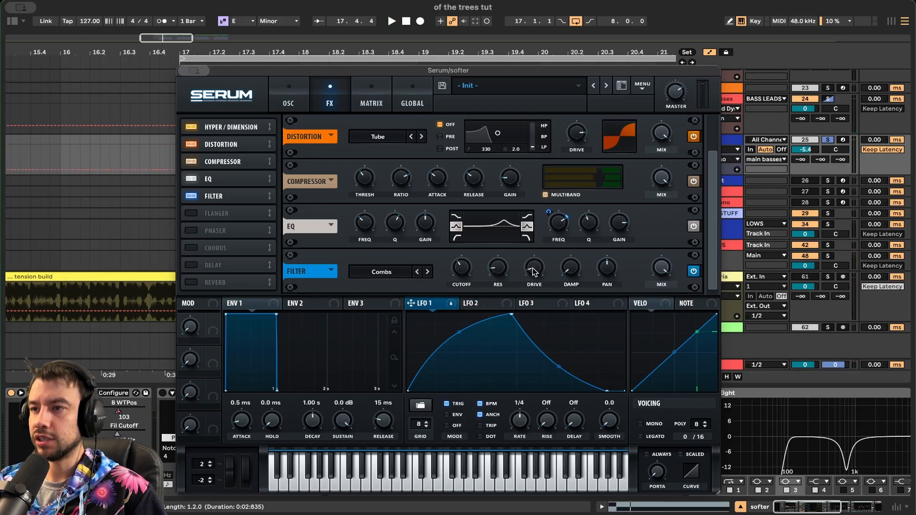
{"action": "mouse_move", "coordinate": [534, 272]}
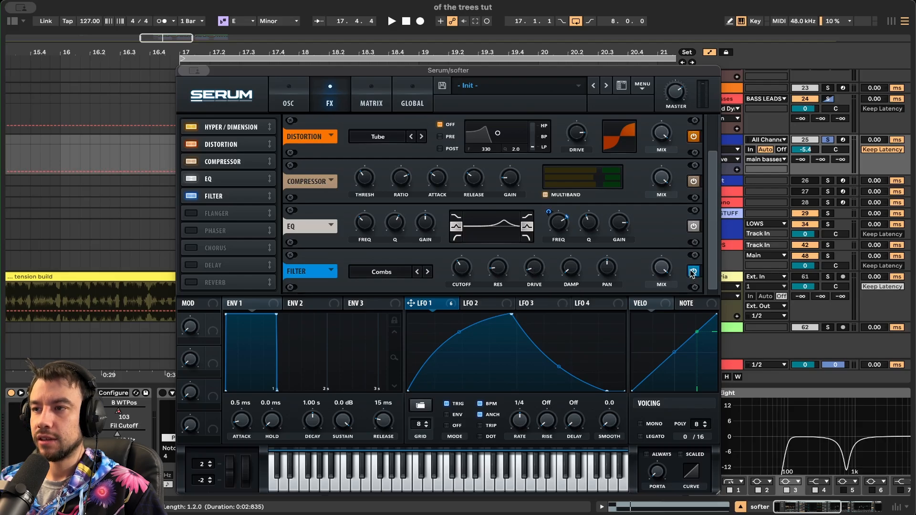
{"action": "key", "text": "space"}
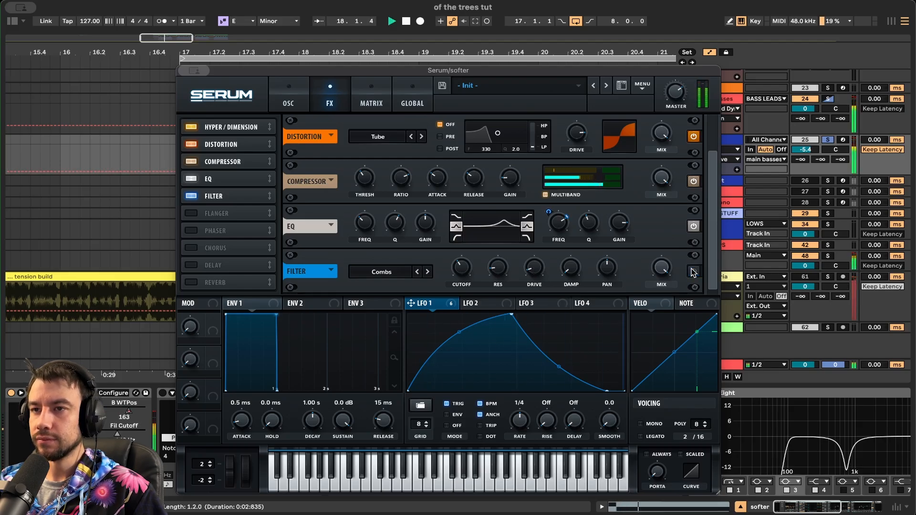
{"action": "left_click", "coordinate": [693, 272]}
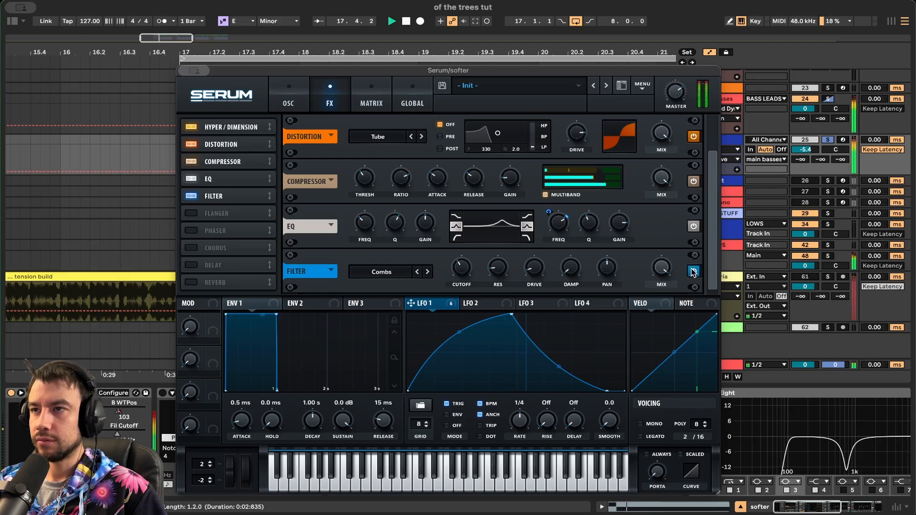
{"action": "key", "text": "space"}
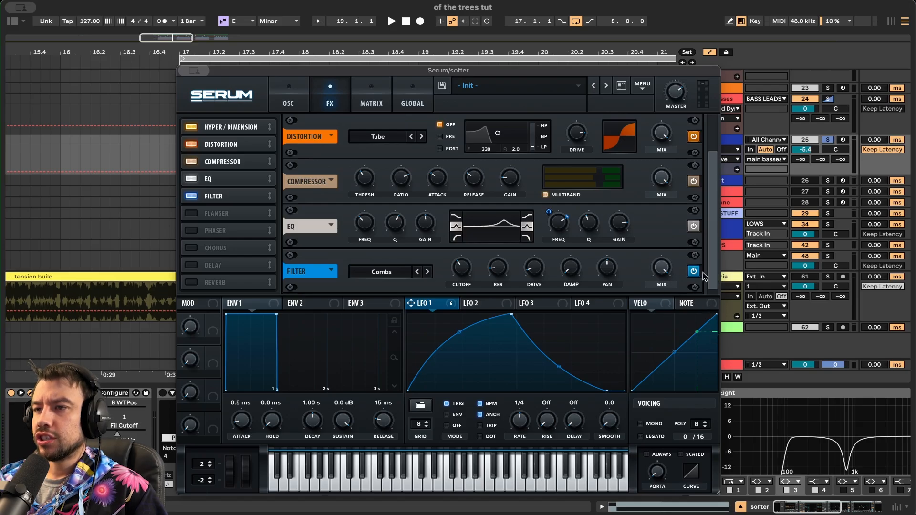
{"action": "key", "text": "space"}
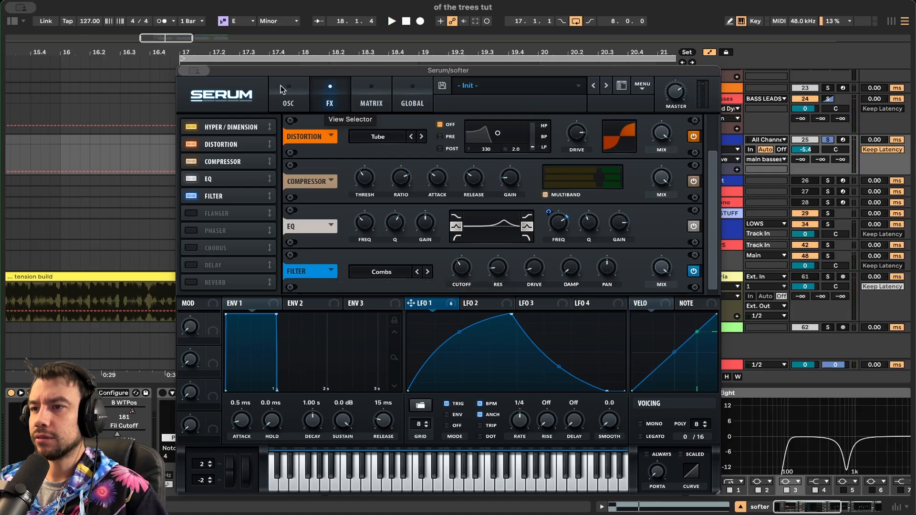
- Show the softer patch's Serum oscillator page, audition it, then close the Serum window
{"action": "left_click", "coordinate": [292, 103]}
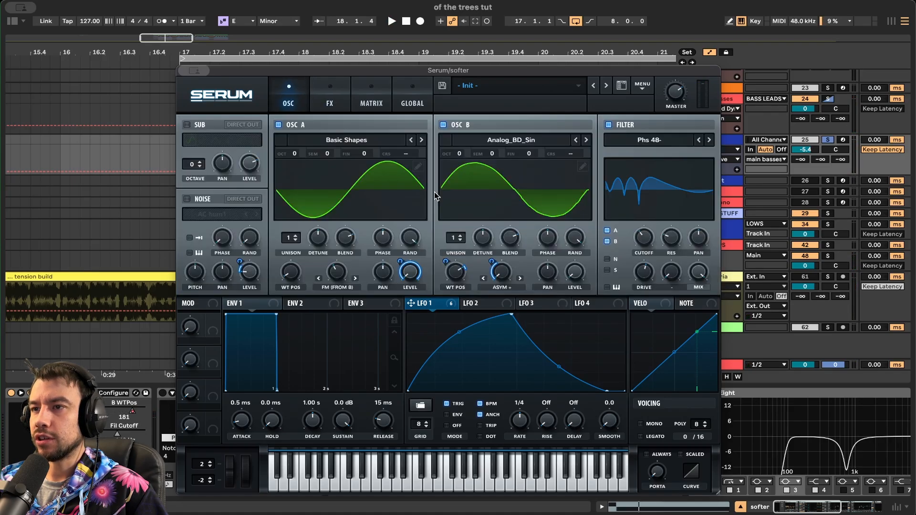
{"action": "key", "text": "space"}
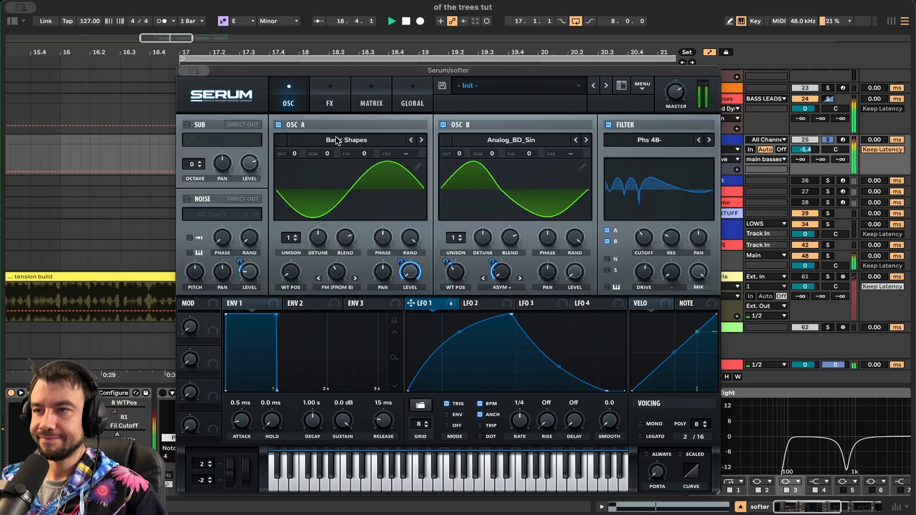
{"action": "key", "text": "space"}
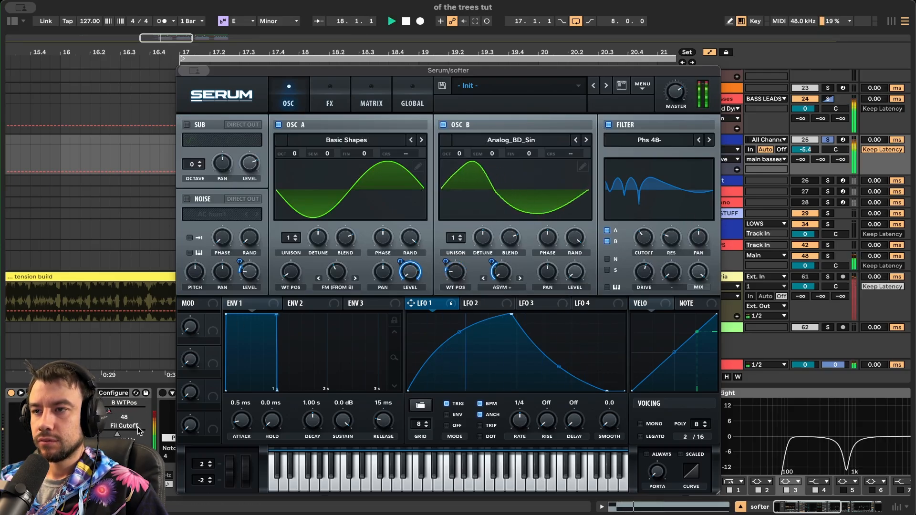
{"action": "key", "text": "space"}
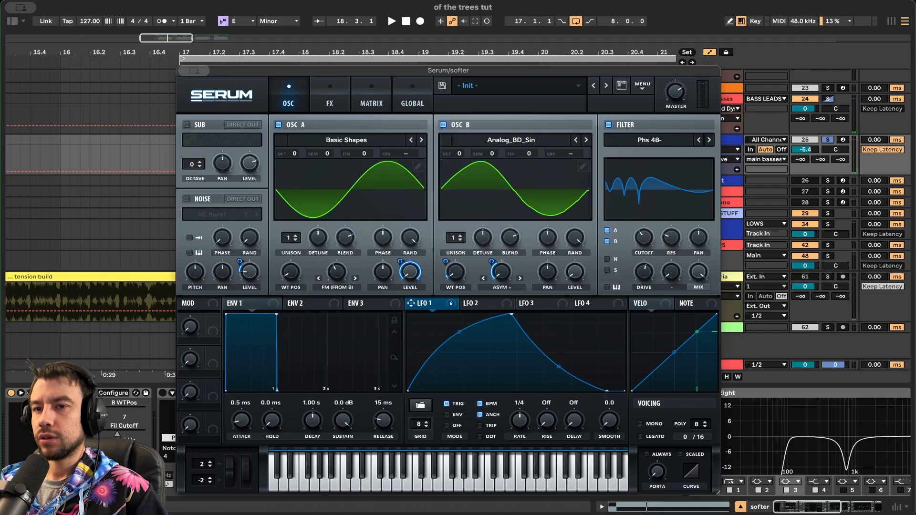
{"action": "key", "text": "super+alt+p"}
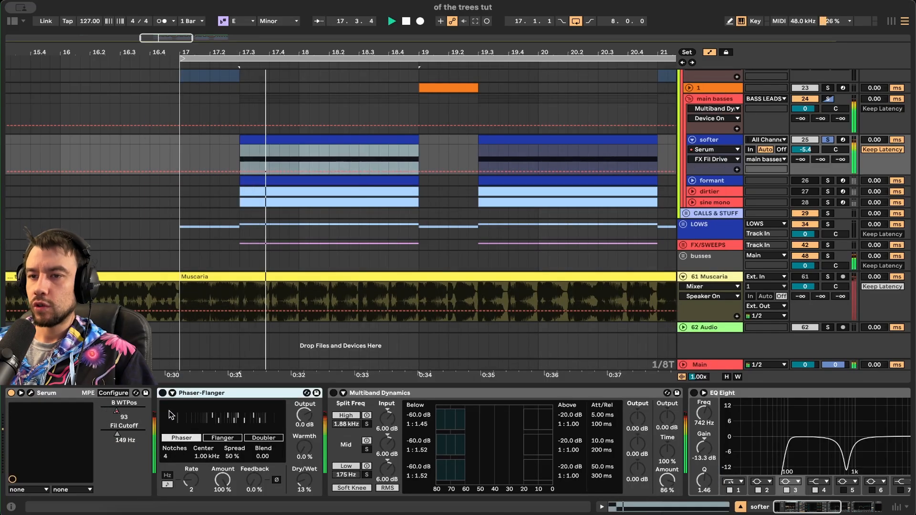
- Turn on the Phaser-Flanger and Multiband Dynamics, check their Dry/Wet and Amount, and audition
{"action": "left_click", "coordinate": [163, 393]}
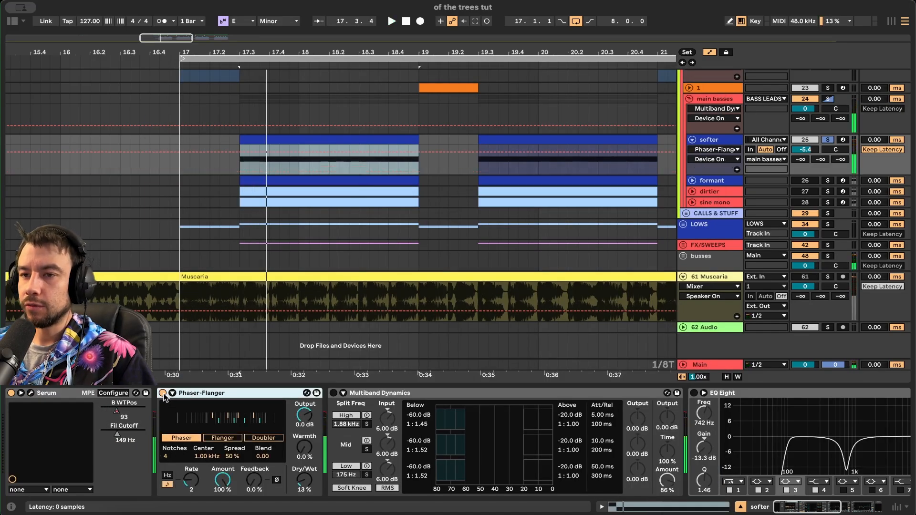
{"action": "left_click", "coordinate": [301, 480]}
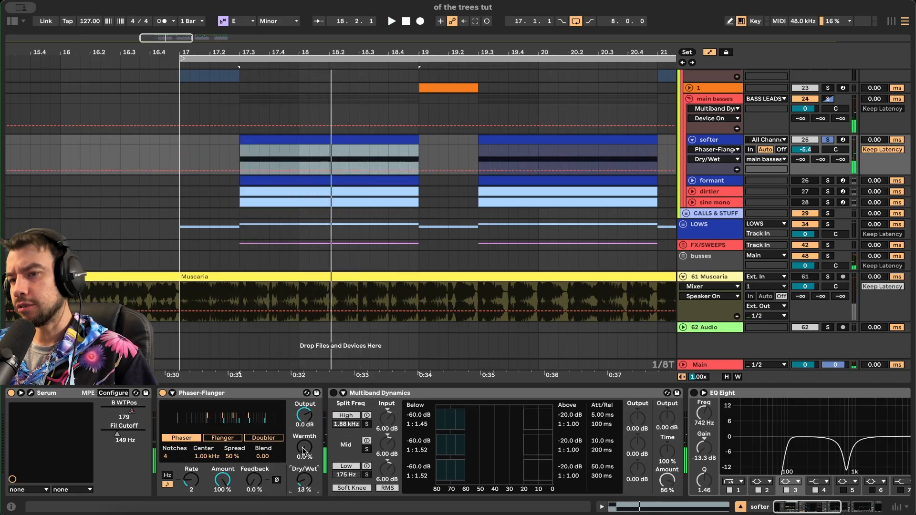
{"action": "left_click", "coordinate": [368, 395]}
{"action": "left_click", "coordinate": [333, 394]}
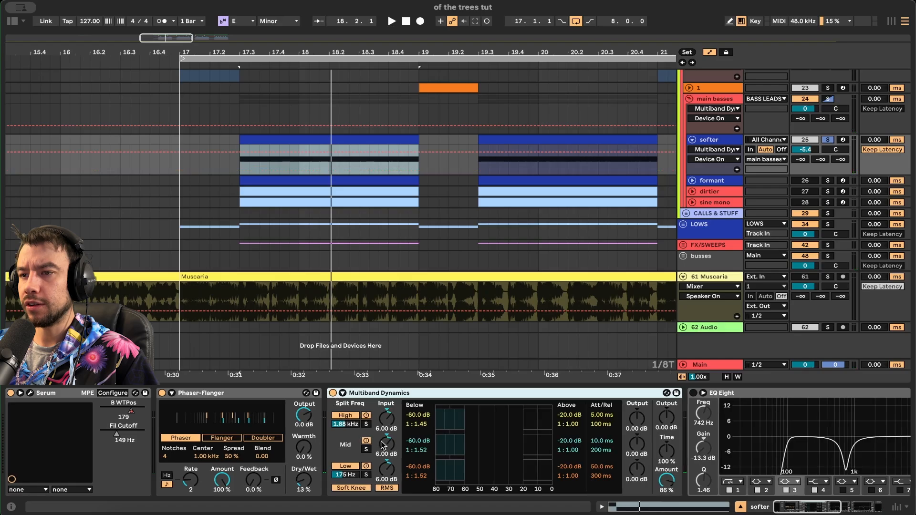
{"action": "scroll", "coordinate": [295, 416], "scroll_direction": "right", "scroll_amount": 3}
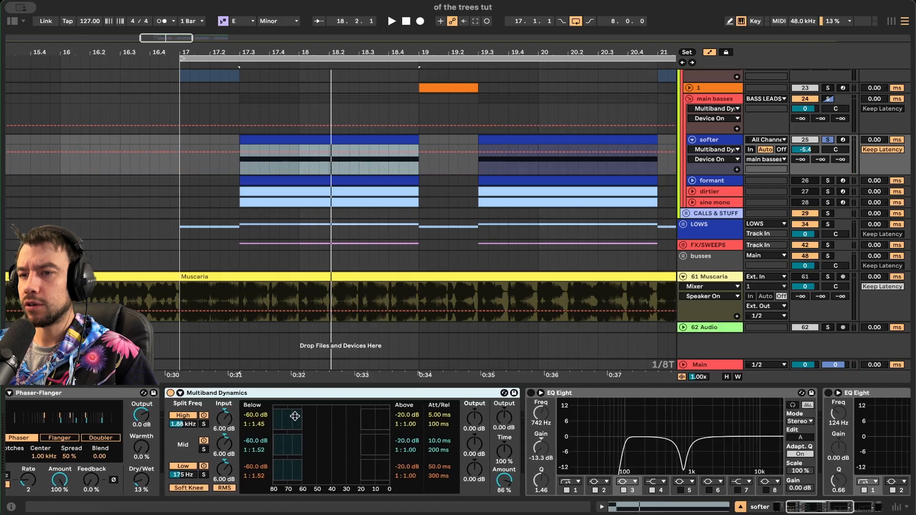
{"action": "left_click", "coordinate": [503, 483]}
{"action": "key", "text": "space"}
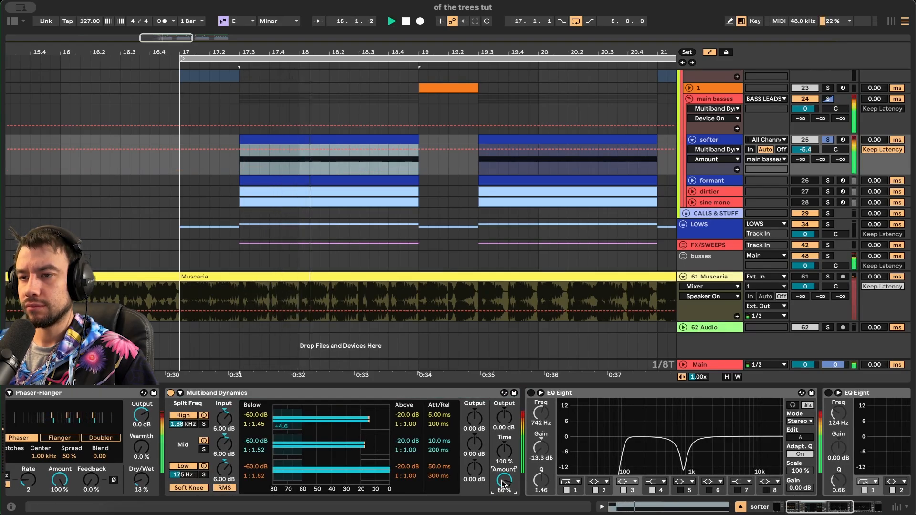
{"action": "scroll", "coordinate": [502, 484], "scroll_direction": "right", "scroll_amount": 3}
{"action": "key", "text": "space"}
{"action": "scroll", "coordinate": [503, 483], "scroll_direction": "right", "scroll_amount": 1}
- Enable the first and second EQ Eights on the softer track and audition their dips
{"action": "left_click", "coordinate": [279, 393]}
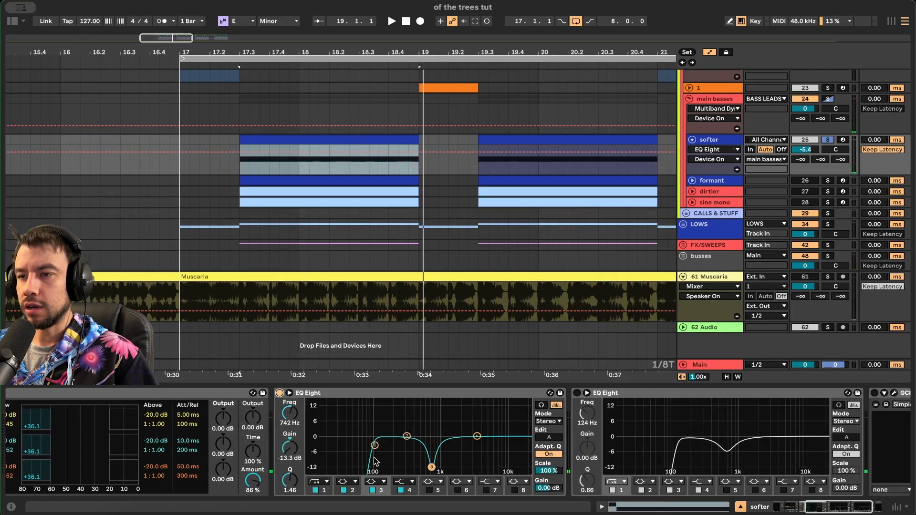
{"action": "scroll", "coordinate": [443, 466], "scroll_direction": "right", "scroll_amount": 3}
{"action": "key", "text": "space"}
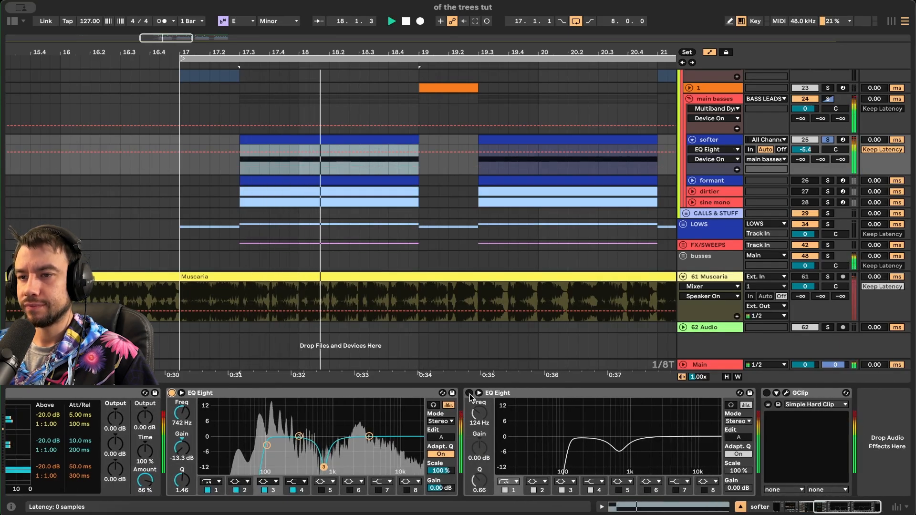
{"action": "key", "text": "space"}
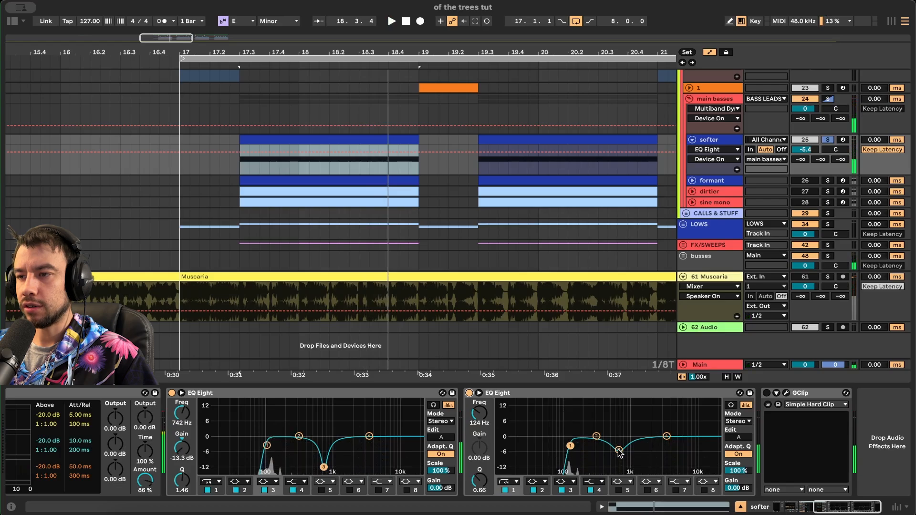
{"action": "left_click", "coordinate": [618, 450]}
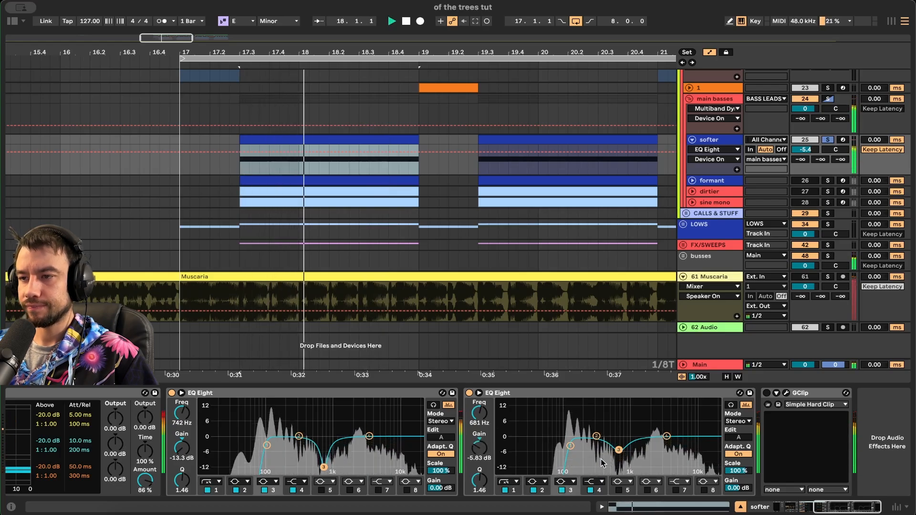
{"action": "key", "text": "space"}
{"action": "key", "text": "space"}
{"action": "scroll", "coordinate": [762, 405], "scroll_direction": "right", "scroll_amount": 1}
{"action": "key", "text": "space"}
- Open the GClip clipper window during playback, then close it
{"action": "left_click", "coordinate": [780, 401]}
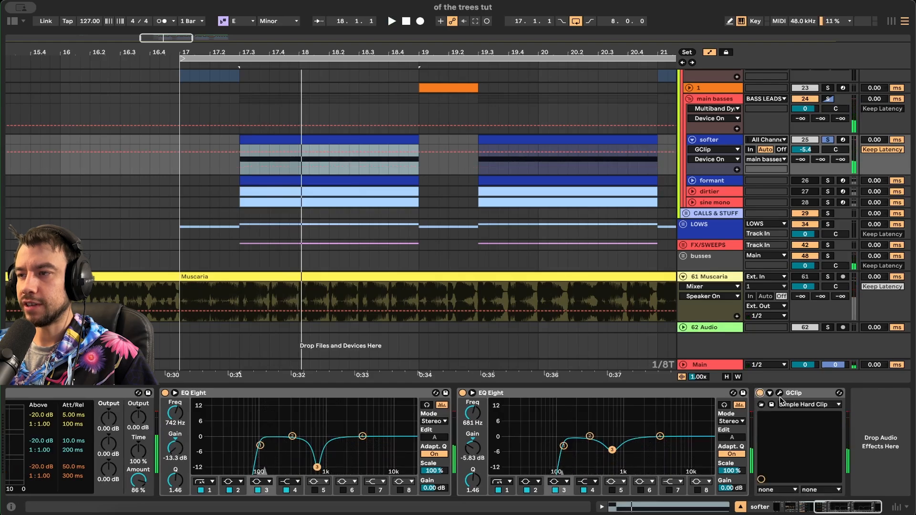
{"action": "left_click", "coordinate": [779, 394]}
{"action": "key", "text": "space"}
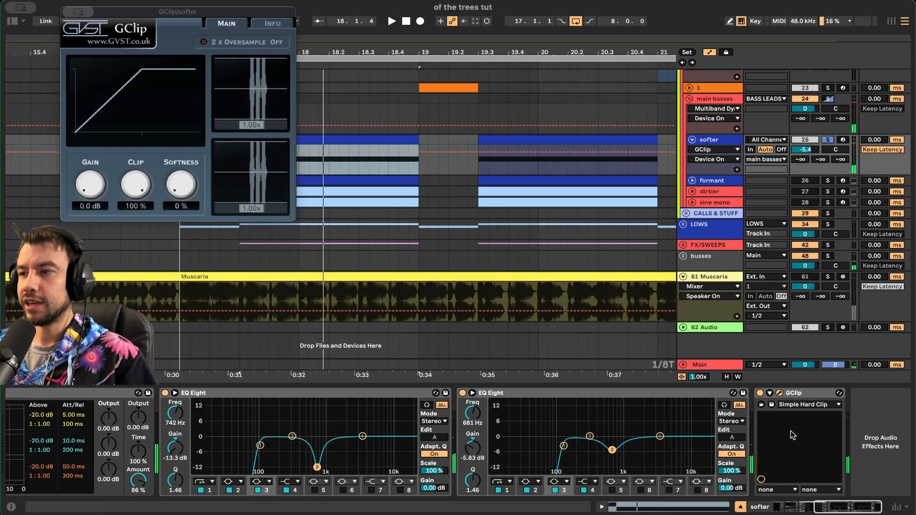
{"action": "left_click", "coordinate": [779, 394]}
- Hear the softer track unsoloed in the full mix from bar 17, then solo it again
{"action": "left_click", "coordinate": [827, 140]}
{"action": "key", "text": "space"}
{"action": "left_click", "coordinate": [177, 167]}
{"action": "scroll", "coordinate": [178, 167], "scroll_direction": "right", "scroll_amount": 2}
{"action": "scroll", "coordinate": [177, 167], "scroll_direction": "up", "scroll_amount": 1}
{"action": "key", "text": "space"}
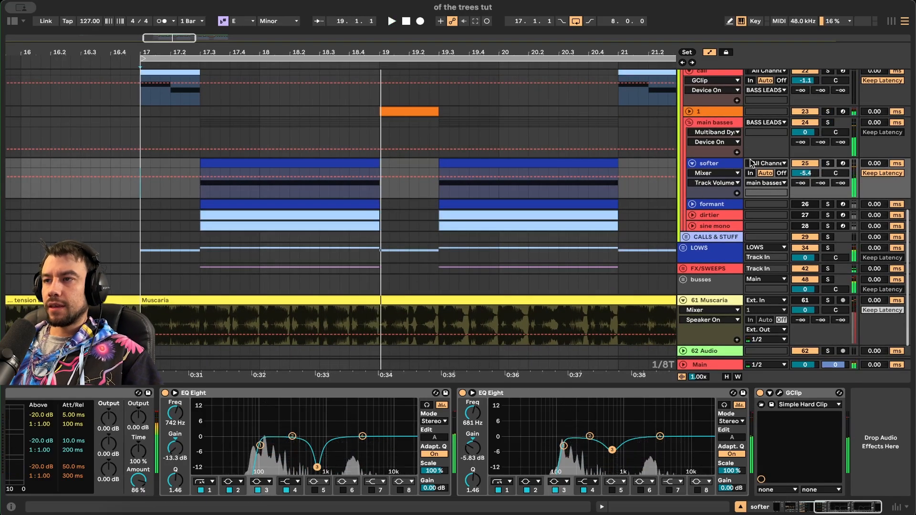
{"action": "left_click", "coordinate": [828, 163]}
- Unfold the LOWS group, solo the 1/4 sub, and play its clip from 17.3 to 19.1
{"action": "left_click", "coordinate": [683, 248]}
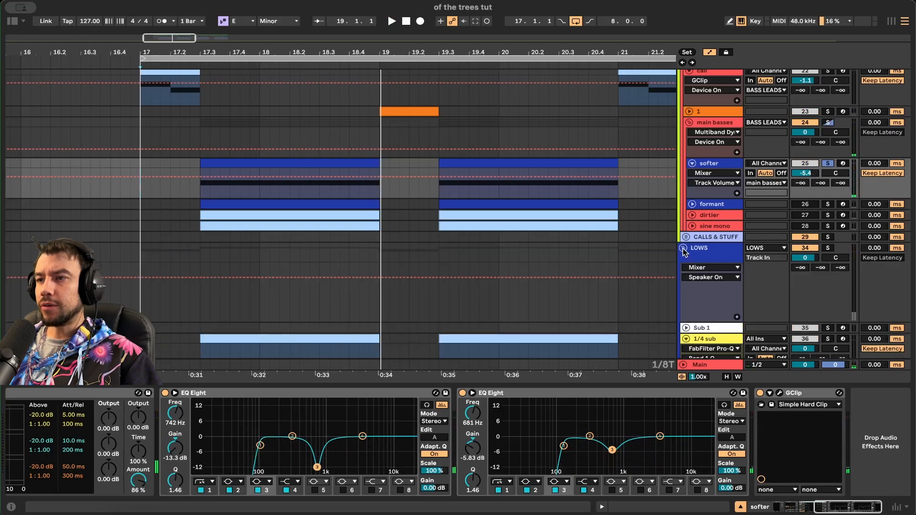
{"action": "scroll", "coordinate": [687, 253], "scroll_direction": "down", "scroll_amount": 3}
{"action": "left_click", "coordinate": [829, 239]}
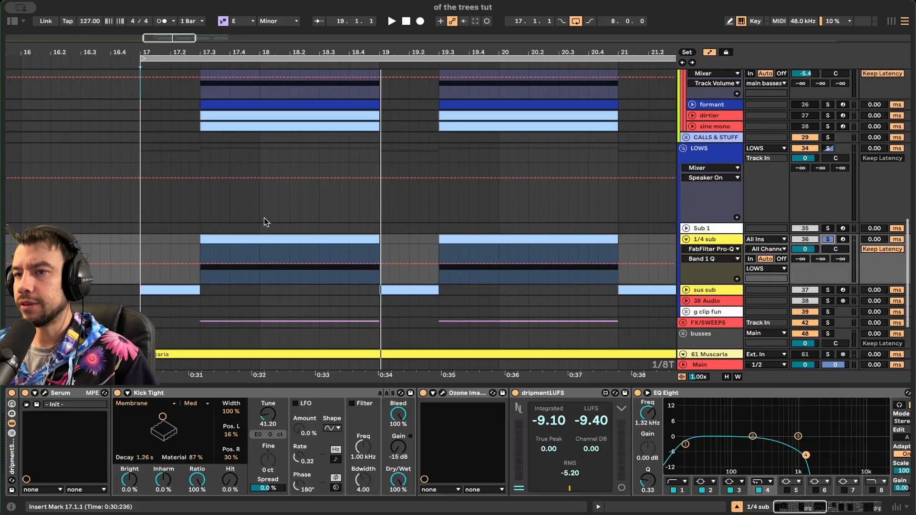
{"action": "left_click", "coordinate": [231, 241]}
{"action": "key", "text": "space"}
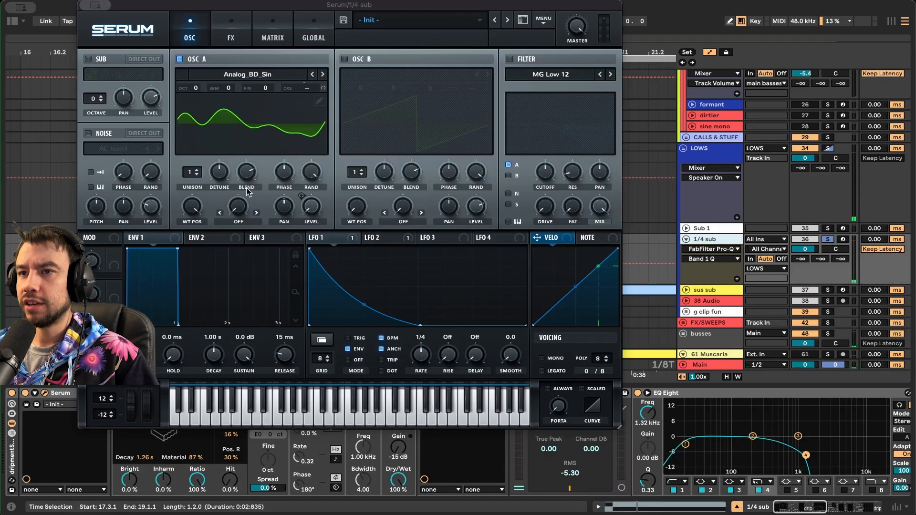
- Inspect the 1/4 sub's Serum LFO 2, oscillator A wavetable position and FX rack, then close Serum
{"action": "left_click", "coordinate": [379, 237]}
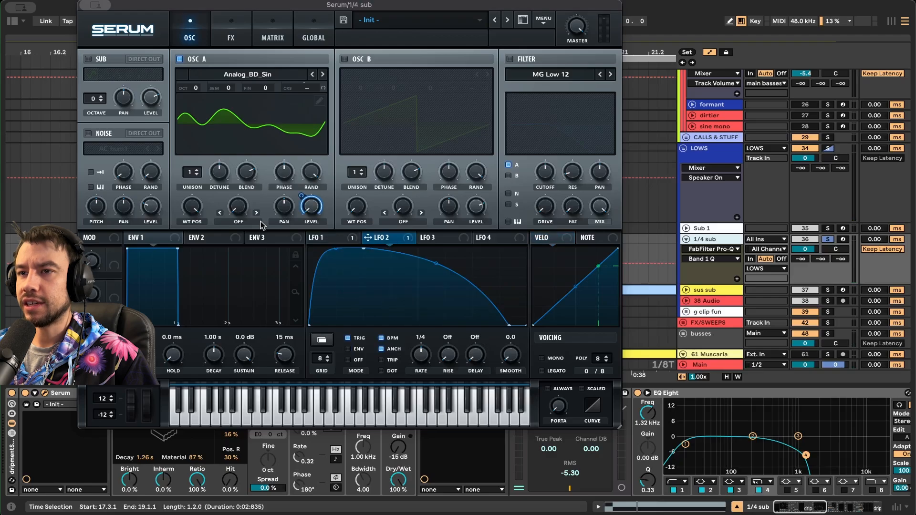
{"action": "left_click", "coordinate": [193, 209]}
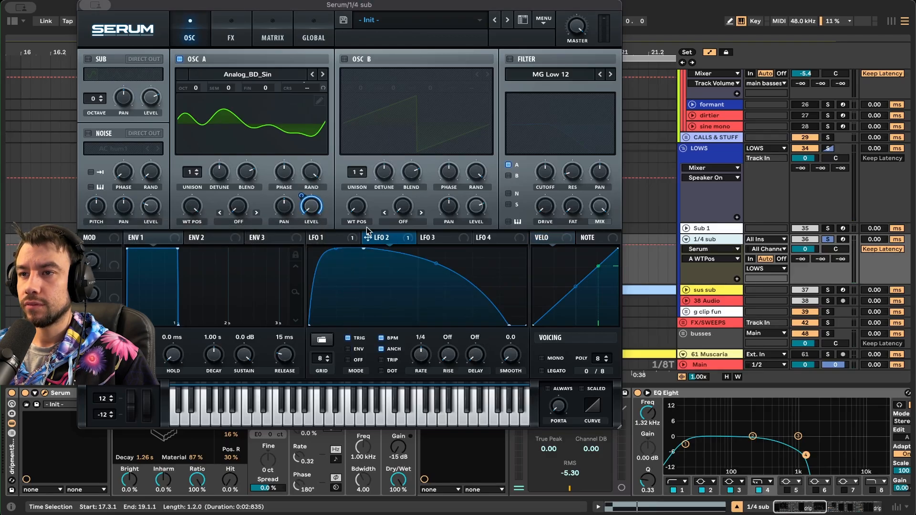
{"action": "key", "text": "space"}
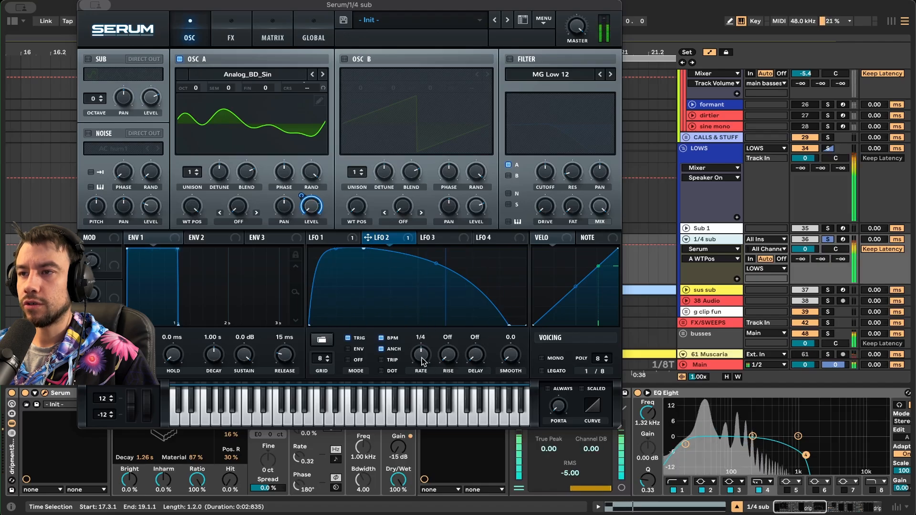
{"action": "left_click", "coordinate": [230, 30]}
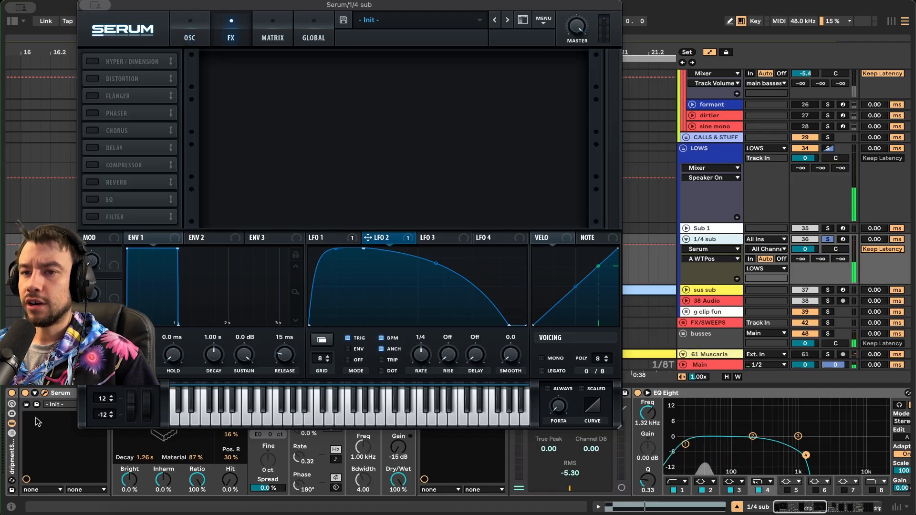
{"action": "left_click", "coordinate": [35, 394]}
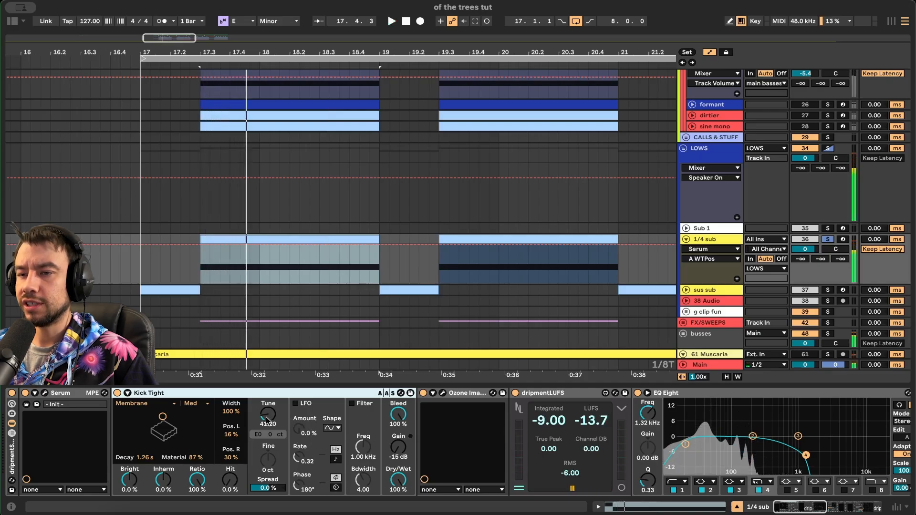
{"action": "scroll", "coordinate": [410, 473], "scroll_direction": "right", "scroll_amount": 10}
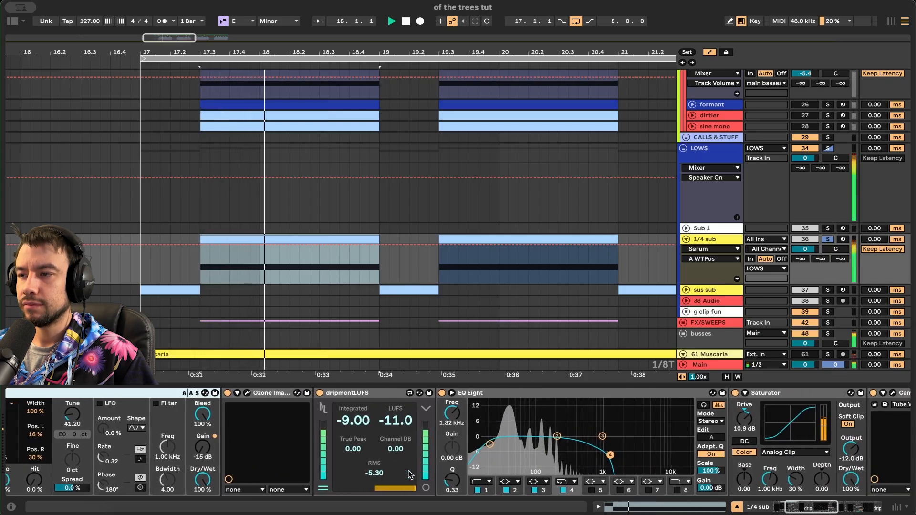
{"action": "key", "text": "space"}
{"action": "left_click", "coordinate": [366, 434]}
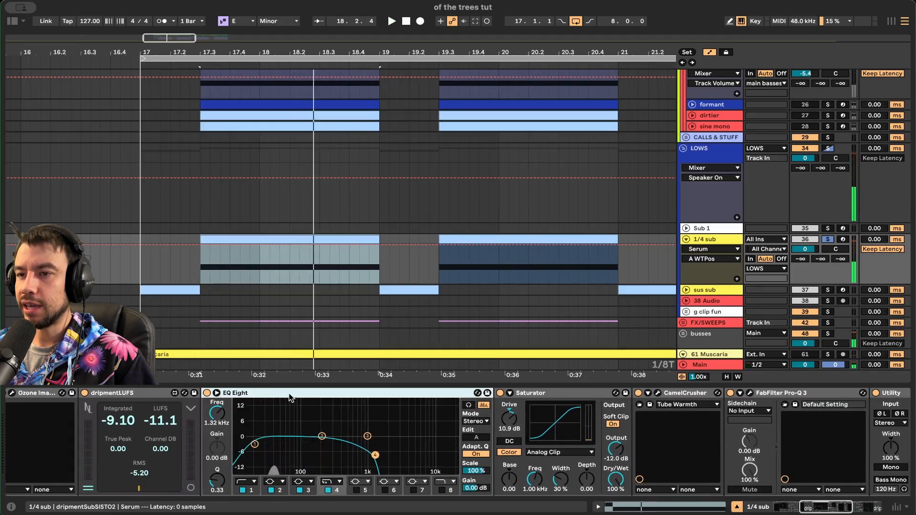
{"action": "key", "text": "space"}
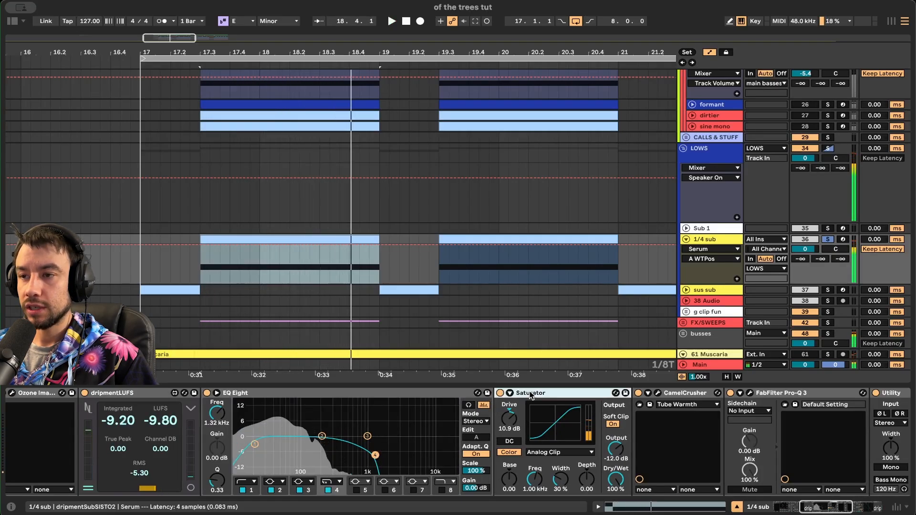
{"action": "scroll", "coordinate": [369, 422], "scroll_direction": "right", "scroll_amount": 4}
{"action": "left_click", "coordinate": [358, 417]}
{"action": "scroll", "coordinate": [360, 410], "scroll_direction": "right", "scroll_amount": 3}
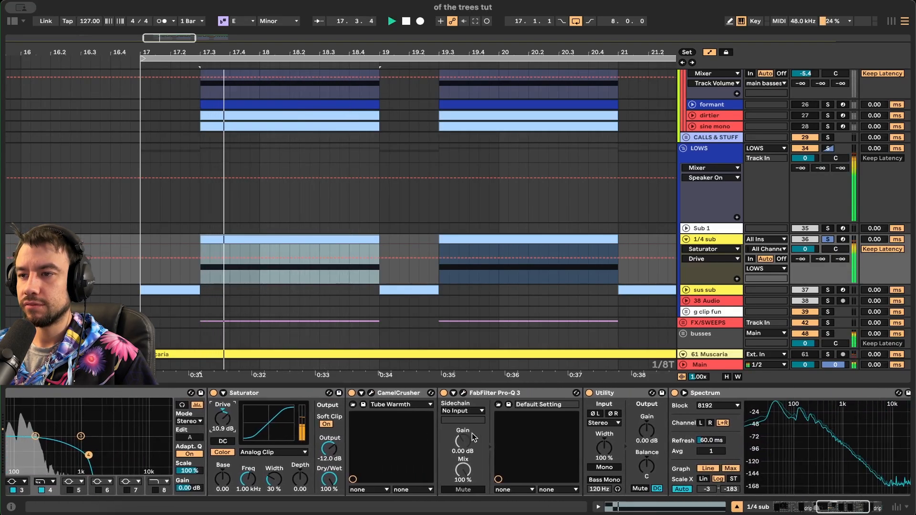
{"action": "left_click", "coordinate": [364, 394]}
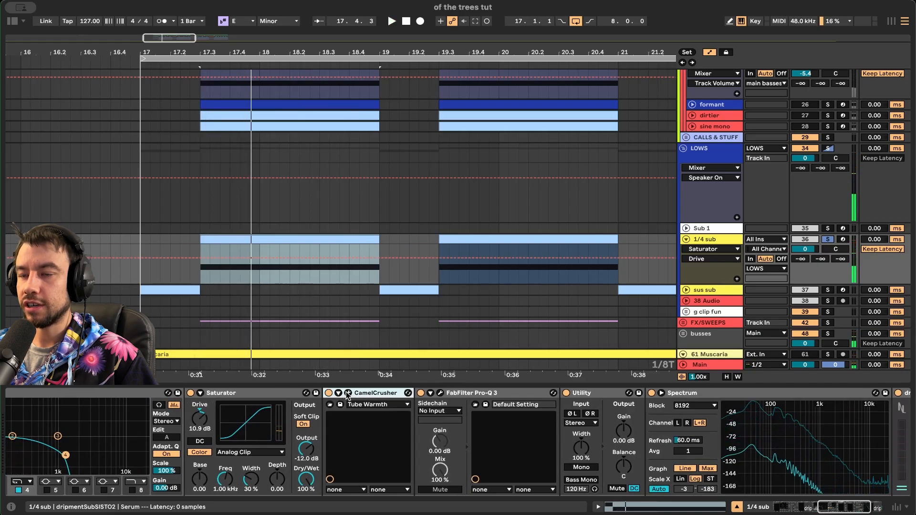
{"action": "left_click", "coordinate": [348, 392]}
{"action": "left_click", "coordinate": [359, 405]}
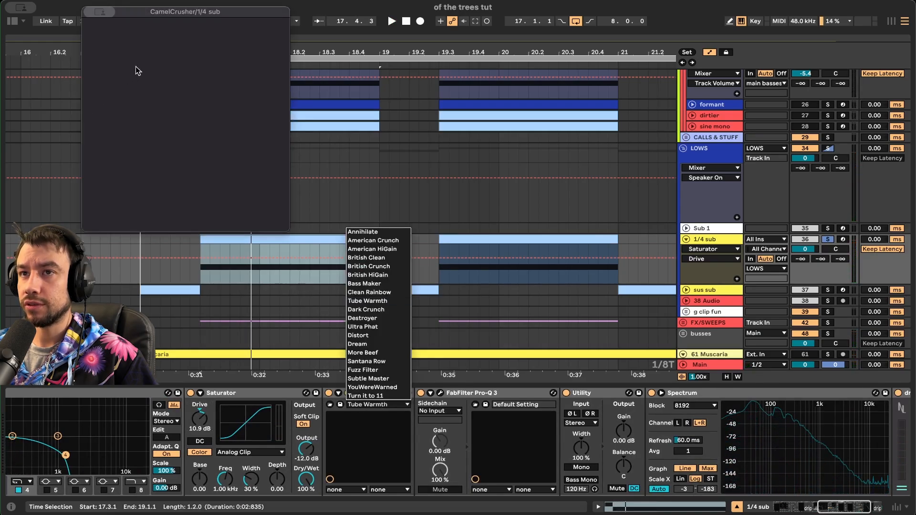
{"action": "left_click", "coordinate": [337, 415]}
{"action": "key", "text": "space"}
{"action": "left_click", "coordinate": [348, 393]}
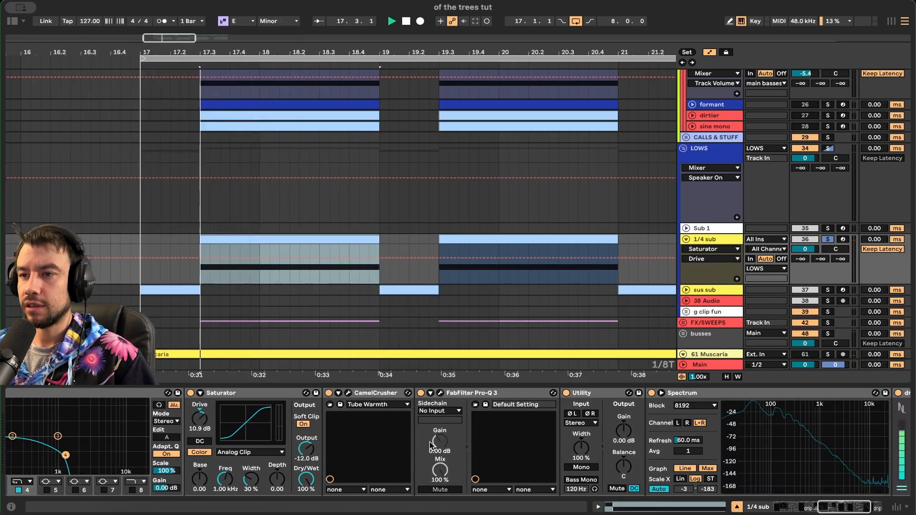
{"action": "scroll", "coordinate": [382, 420], "scroll_direction": "right", "scroll_amount": 3}
- In the 1/4 sub's Pro-Q 3, settle the high cut near 176 Hz while listening
{"action": "left_click", "coordinate": [386, 392]}
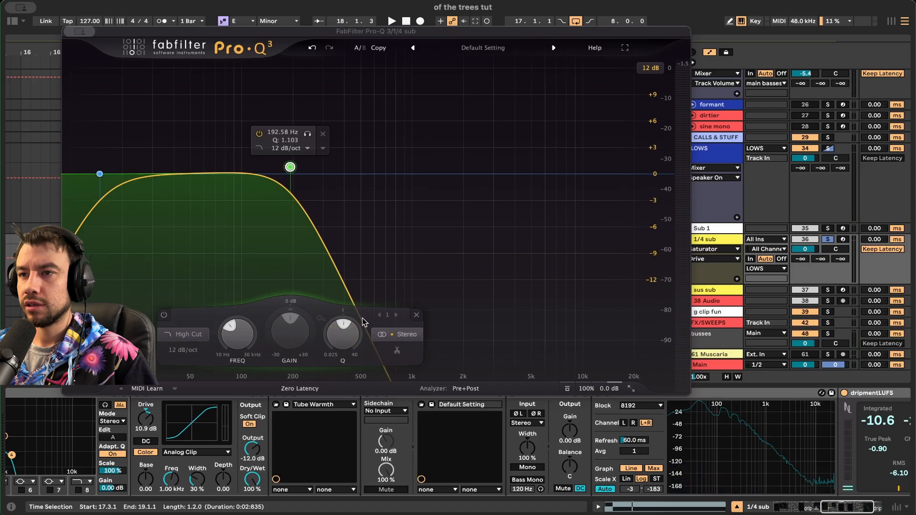
{"action": "key", "text": "space"}
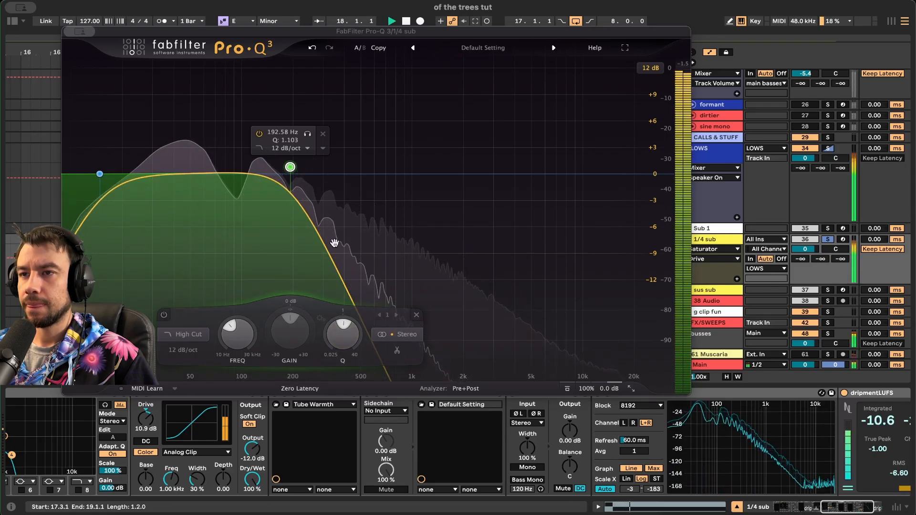
{"action": "key", "text": "space"}
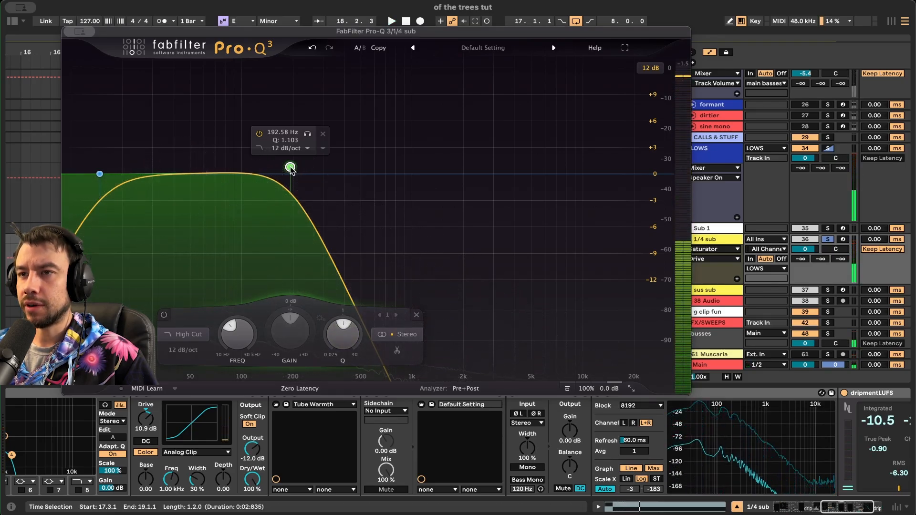
{"action": "mouse_move", "coordinate": [291, 170]}
{"action": "left_mouse_down"}
{"action": "mouse_move", "coordinate": [339, 171]}
{"action": "mouse_move", "coordinate": [219, 170]}
{"action": "mouse_move", "coordinate": [279, 174]}
{"action": "left_mouse_up"}
{"action": "key", "text": "space"}
{"action": "key", "text": "space"}
{"action": "mouse_move", "coordinate": [264, 171]}
{"action": "left_mouse_down"}
{"action": "mouse_move", "coordinate": [238, 170]}
{"action": "mouse_move", "coordinate": [309, 174]}
{"action": "mouse_move", "coordinate": [282, 177]}
{"action": "left_mouse_up"}
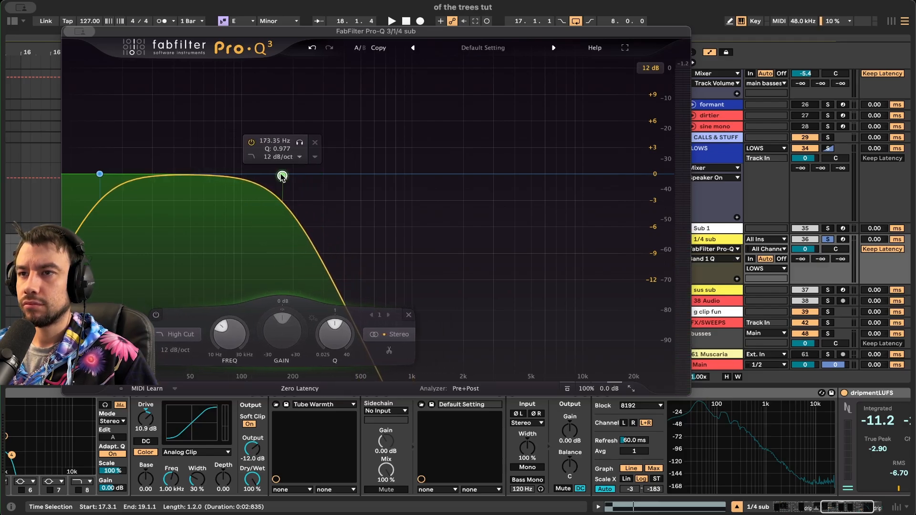
{"action": "key", "text": "space"}
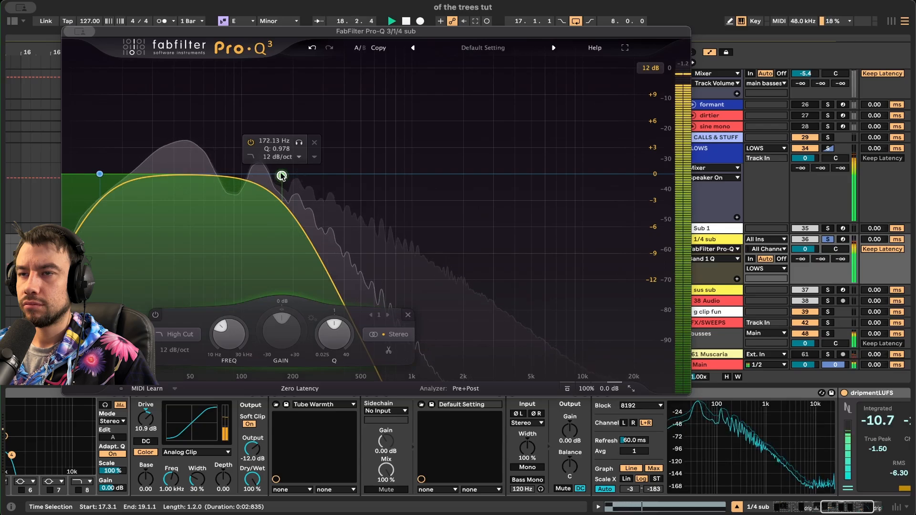
{"action": "mouse_move", "coordinate": [282, 176]}
{"action": "left_mouse_down"}
{"action": "mouse_move", "coordinate": [298, 175]}
{"action": "mouse_move", "coordinate": [284, 175]}
{"action": "left_mouse_up"}
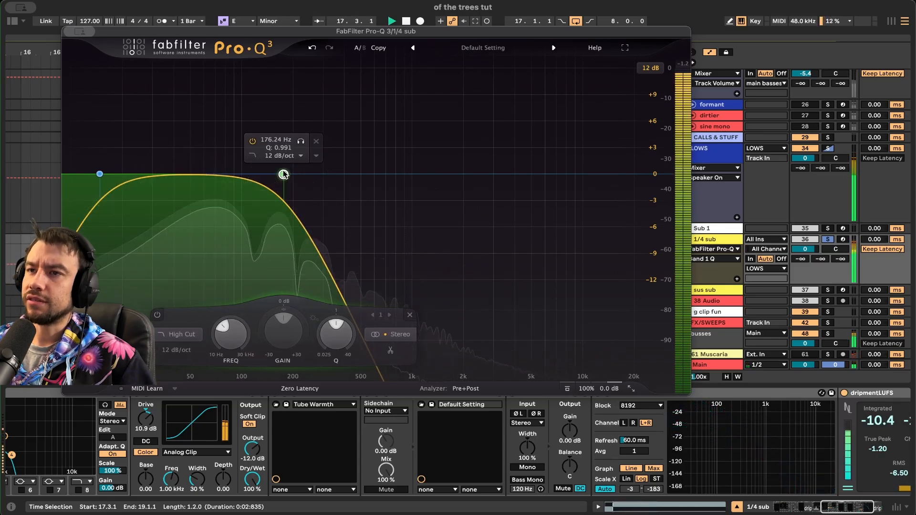
- Unsolo the 1/4 sub to hear the full mix and show the formant track's devices
{"action": "left_click", "coordinate": [831, 239]}
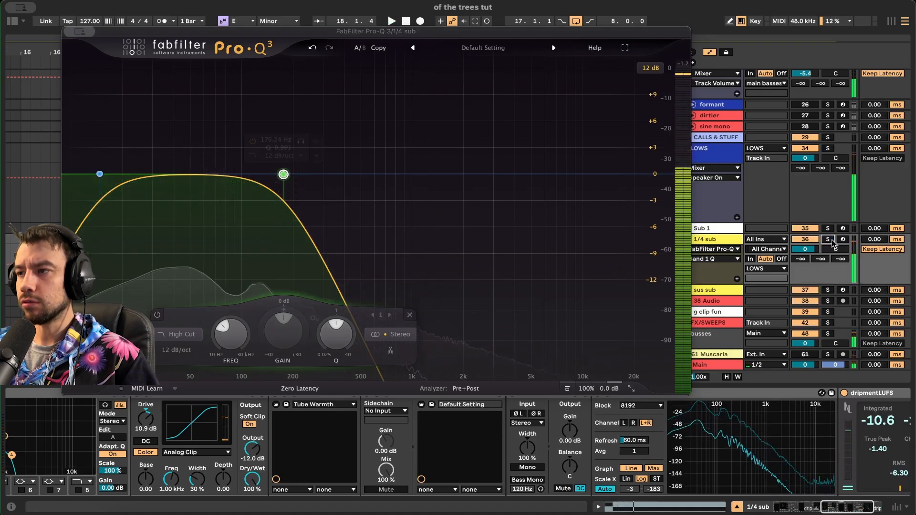
{"action": "key", "text": "space"}
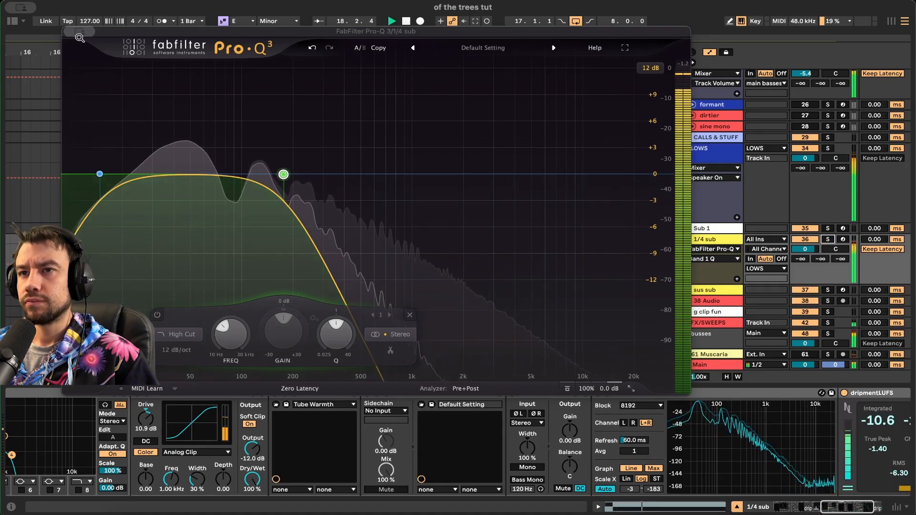
{"action": "left_click", "coordinate": [13, 105]}
- Hide the device chain to enlarge the arrangement and select the call clip at bar 17
{"action": "scroll", "coordinate": [399, 301], "scroll_direction": "down", "scroll_amount": 2}
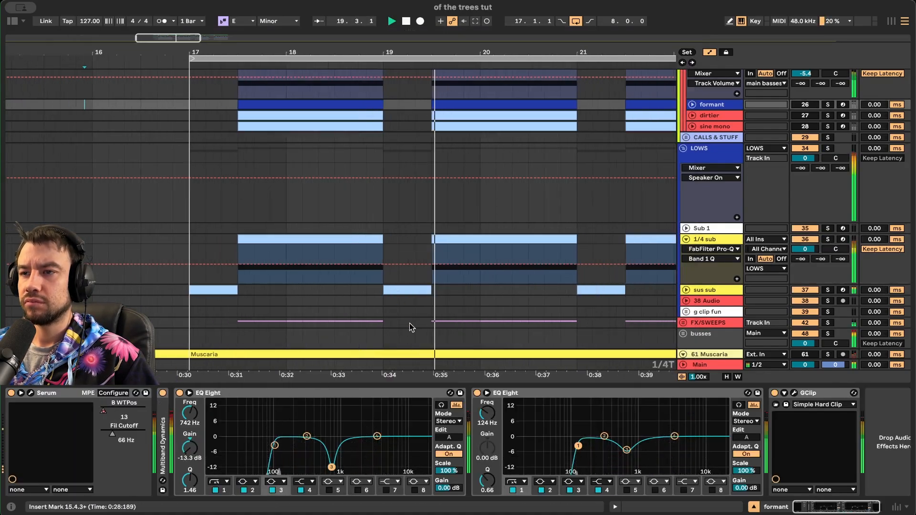
{"action": "left_click", "coordinate": [419, 385]}
{"action": "scroll", "coordinate": [419, 384], "scroll_direction": "up", "scroll_amount": 5}
{"action": "scroll", "coordinate": [420, 385], "scroll_direction": "down", "scroll_amount": 3}
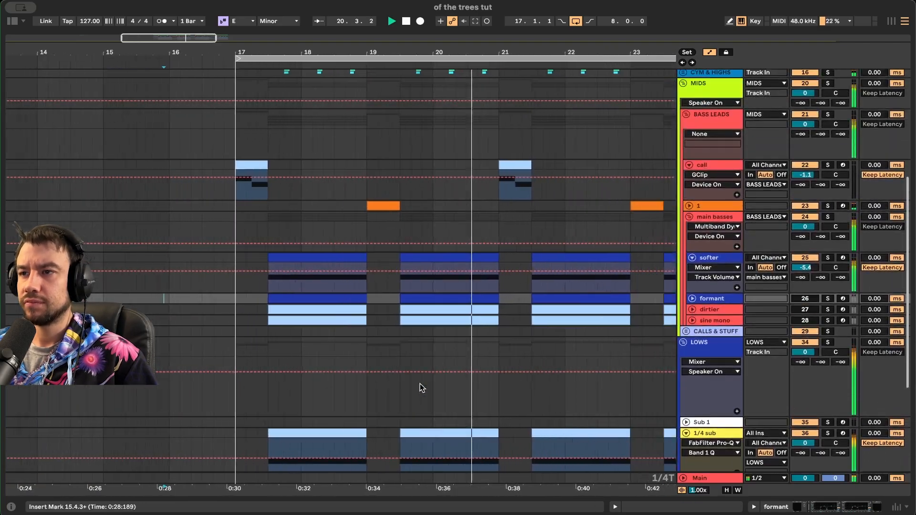
{"action": "scroll", "coordinate": [419, 385], "scroll_direction": "down", "scroll_amount": 2}
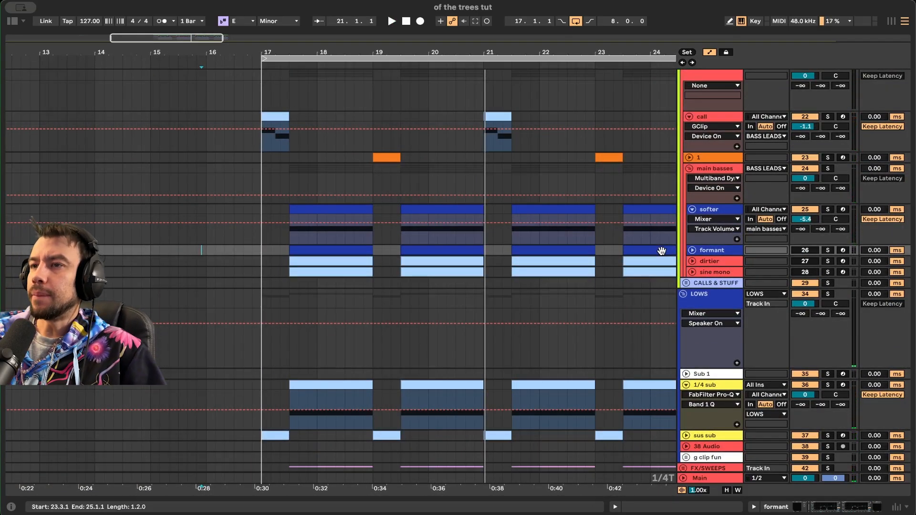
{"action": "scroll", "coordinate": [645, 286], "scroll_direction": "down", "scroll_amount": 3}
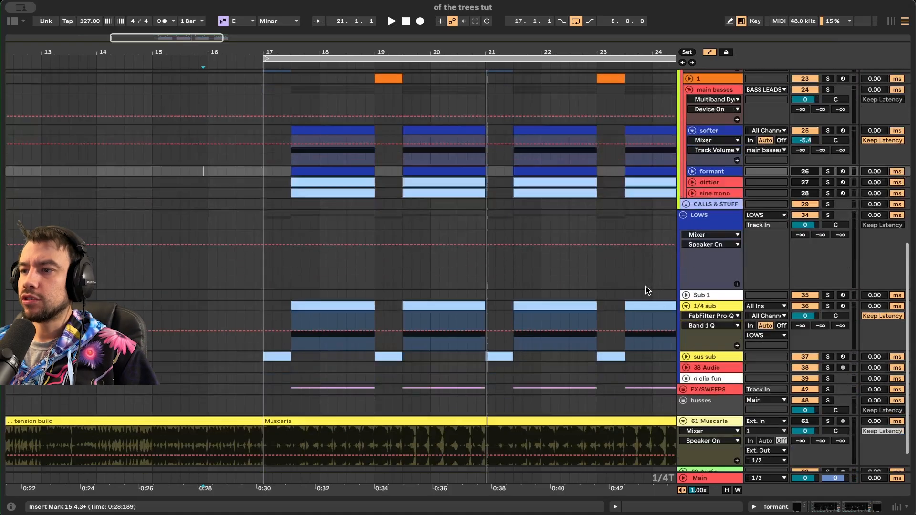
{"action": "left_click", "coordinate": [696, 308]}
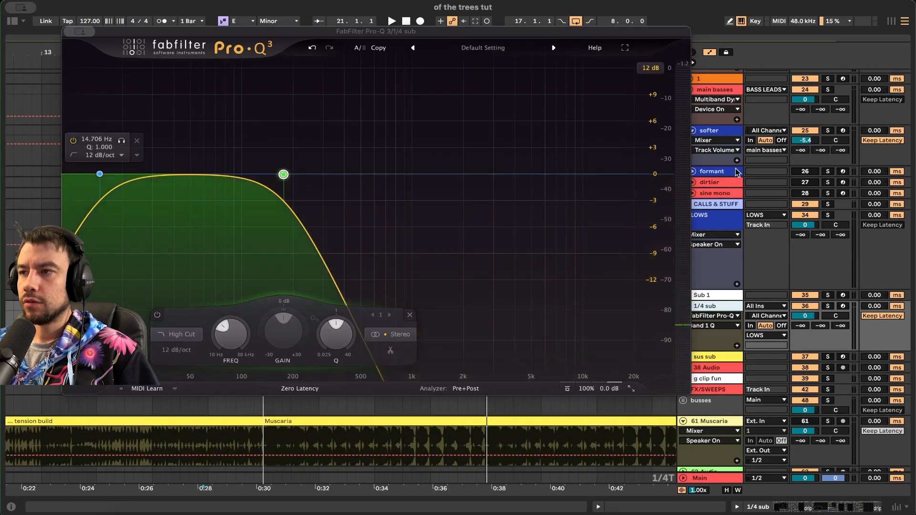
{"action": "left_click", "coordinate": [723, 132]}
{"action": "scroll", "coordinate": [608, 231], "scroll_direction": "up", "scroll_amount": 5}
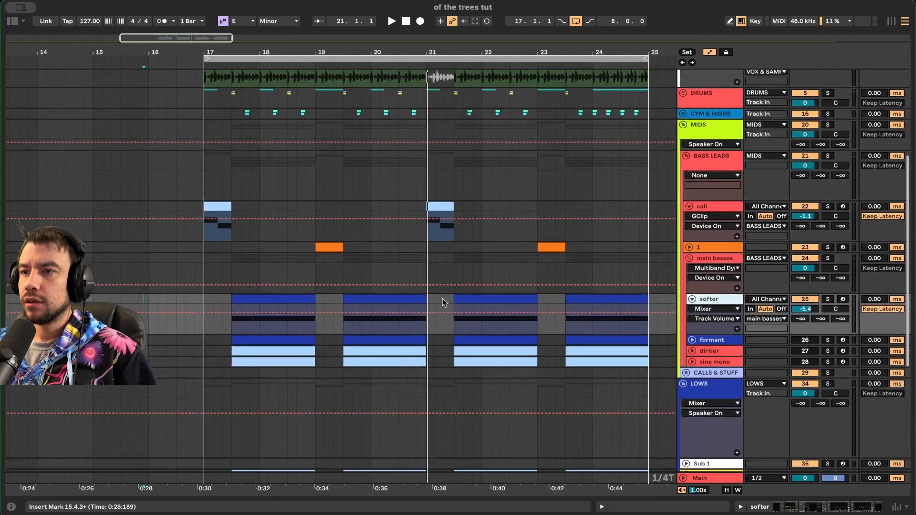
{"action": "left_click", "coordinate": [227, 220]}
{"action": "scroll", "coordinate": [830, 191], "scroll_direction": "down", "scroll_amount": 2}
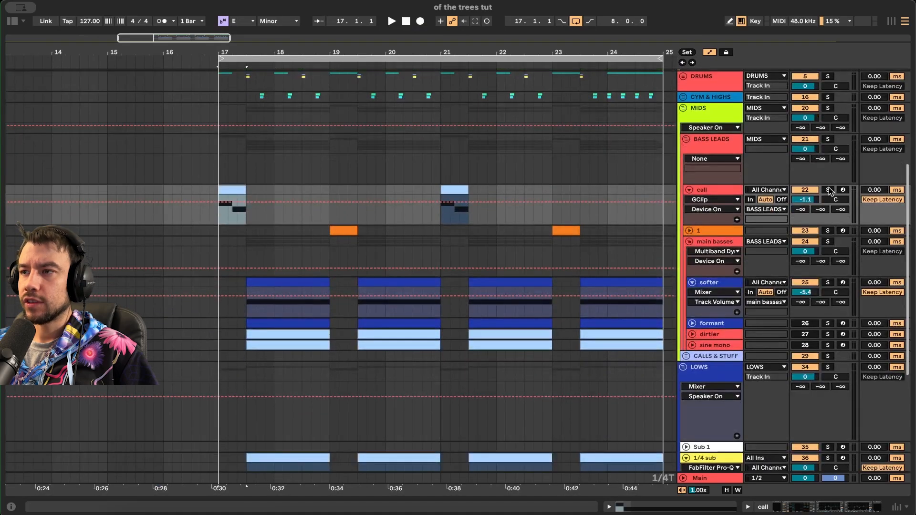
- Solo the BASS LEADS group and play it from bar 17
{"action": "left_click", "coordinate": [827, 139]}
{"action": "key", "text": "space"}
{"action": "scroll", "coordinate": [257, 277], "scroll_direction": "up", "scroll_amount": 3}
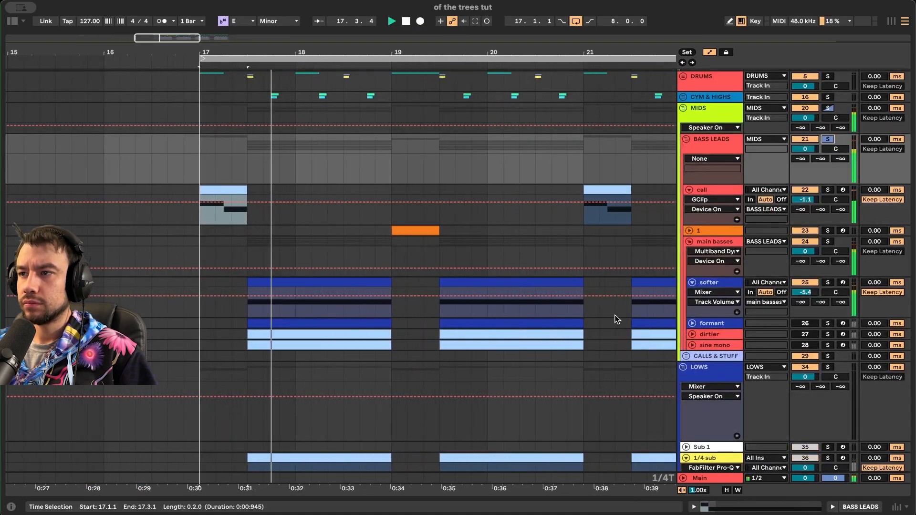
{"action": "scroll", "coordinate": [368, 270], "scroll_direction": "down", "scroll_amount": 3}
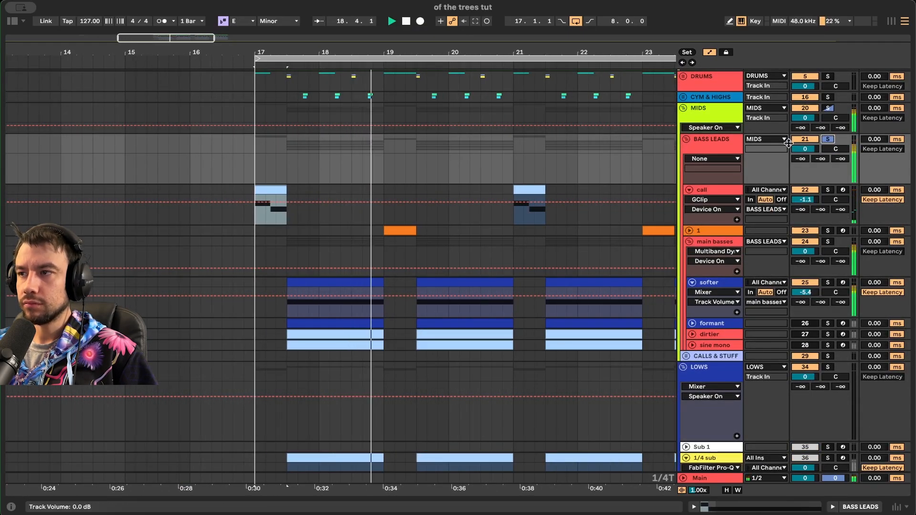
{"action": "key", "text": "space"}
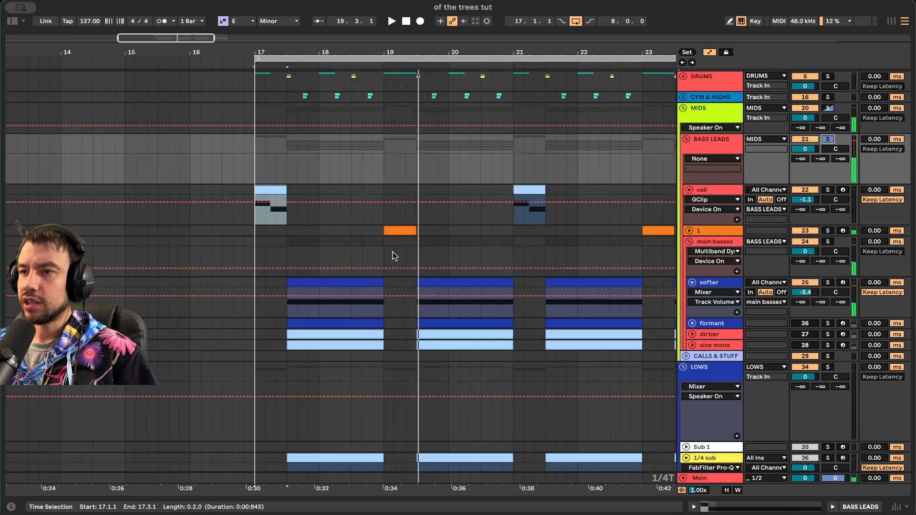
- Reset the start point to bar 17, unsolo BASS LEADS and play the full mix
{"action": "left_click_drag", "start_coordinate": [386, 347], "coordinate": [361, 344]}
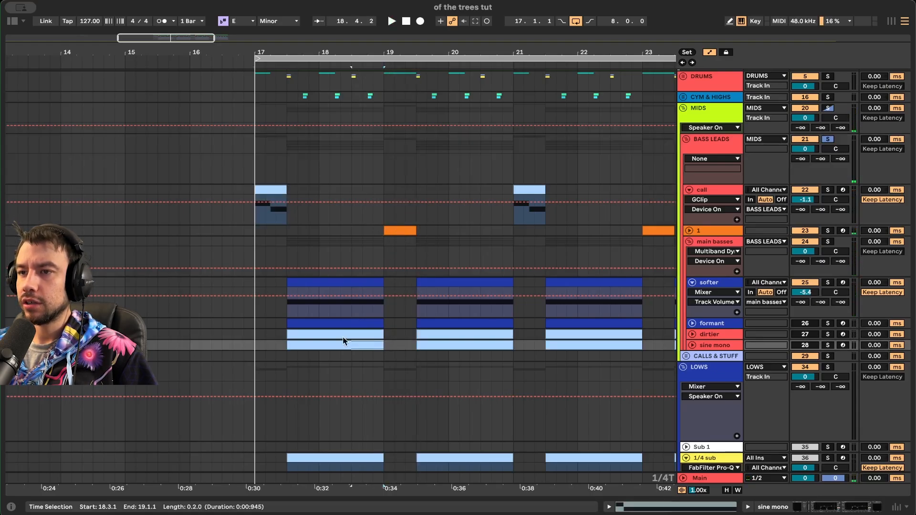
{"action": "left_click", "coordinate": [254, 232]}
{"action": "scroll", "coordinate": [254, 232], "scroll_direction": "up", "scroll_amount": 3}
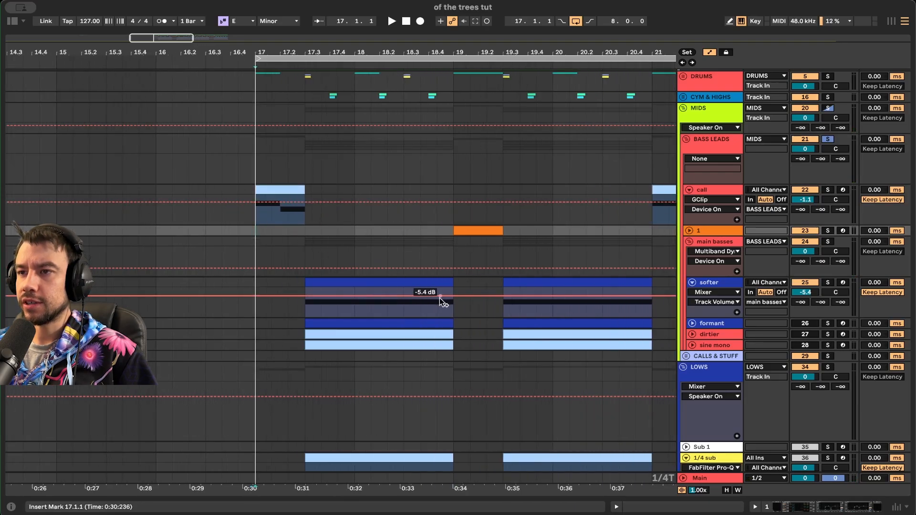
{"action": "left_click", "coordinate": [827, 139]}
{"action": "key", "text": "space"}
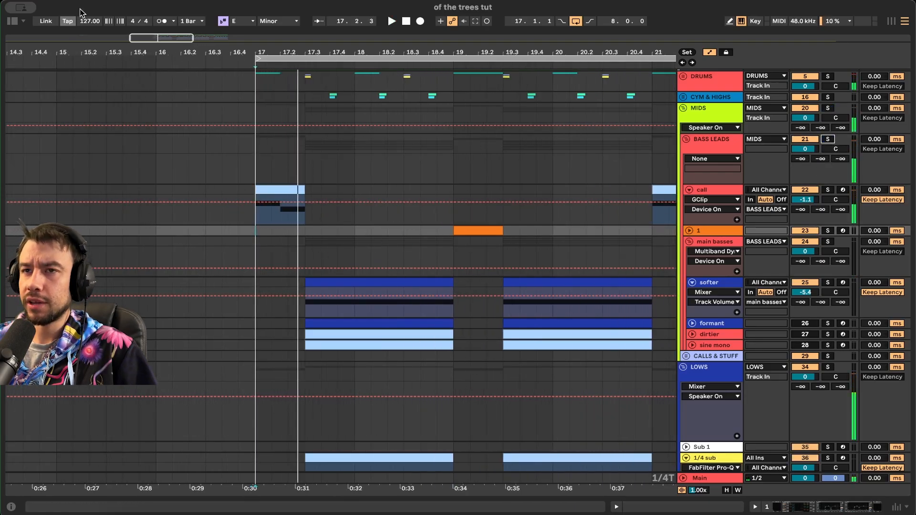
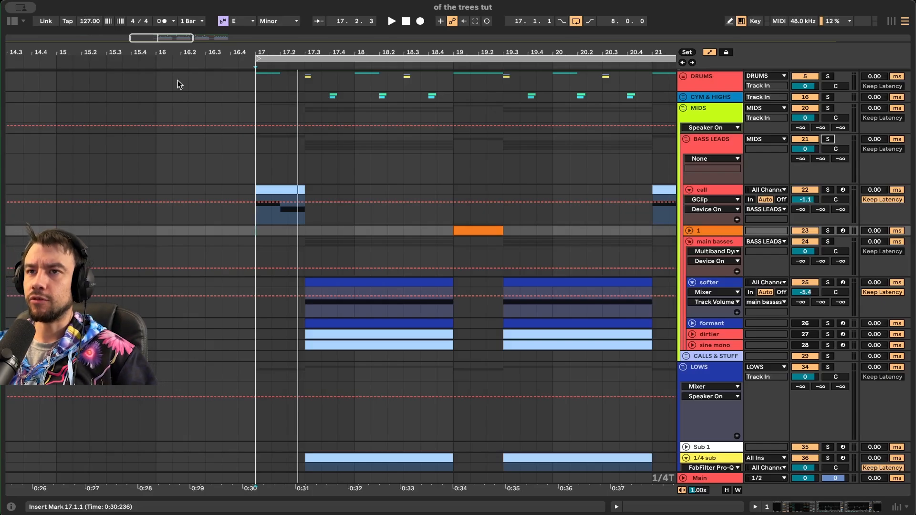
- Play from bar 17, then open the softer track's device chain: two EQ Eight dips and GClip
{"action": "key", "text": "space"}
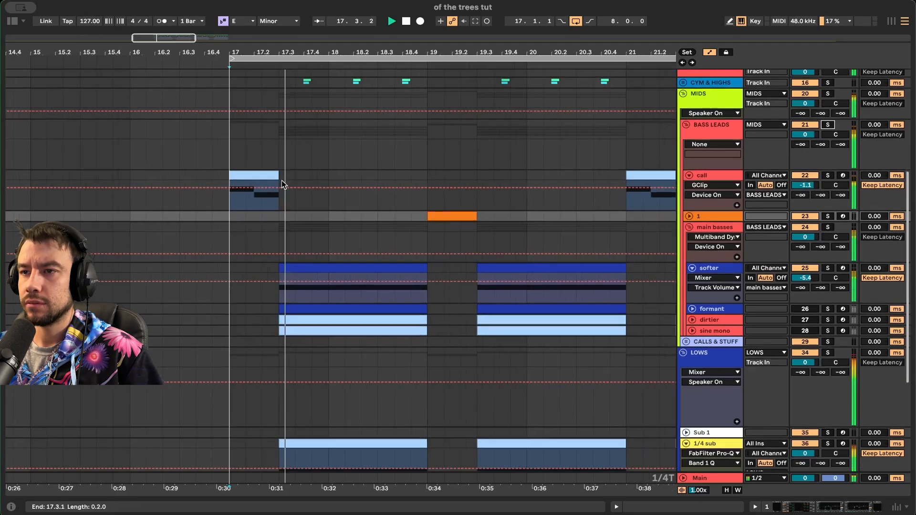
{"action": "scroll", "coordinate": [281, 184], "scroll_direction": "down", "scroll_amount": 2}
{"action": "scroll", "coordinate": [281, 184], "scroll_direction": "right", "scroll_amount": 2}
{"action": "scroll", "coordinate": [595, 251], "scroll_direction": "up", "scroll_amount": 1}
{"action": "scroll", "coordinate": [595, 250], "scroll_direction": "right", "scroll_amount": 1}
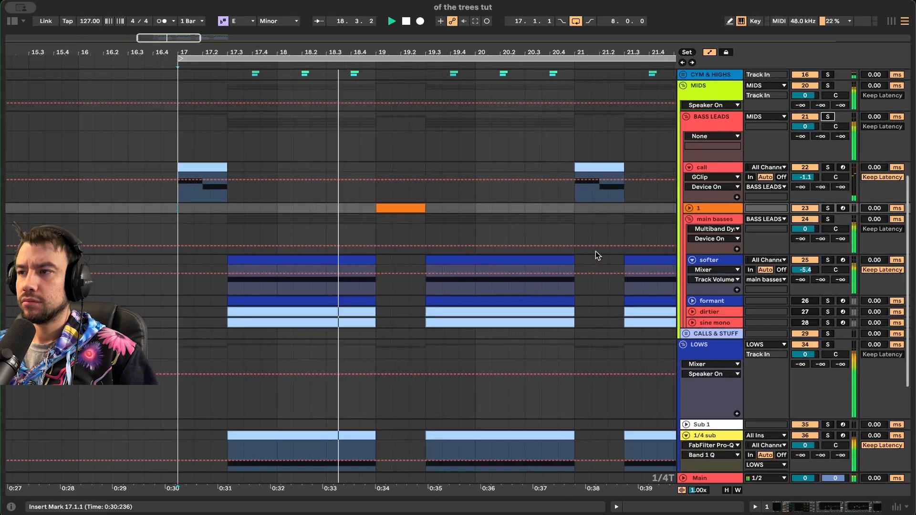
{"action": "double_click", "coordinate": [725, 261]}
{"action": "key", "text": "space"}
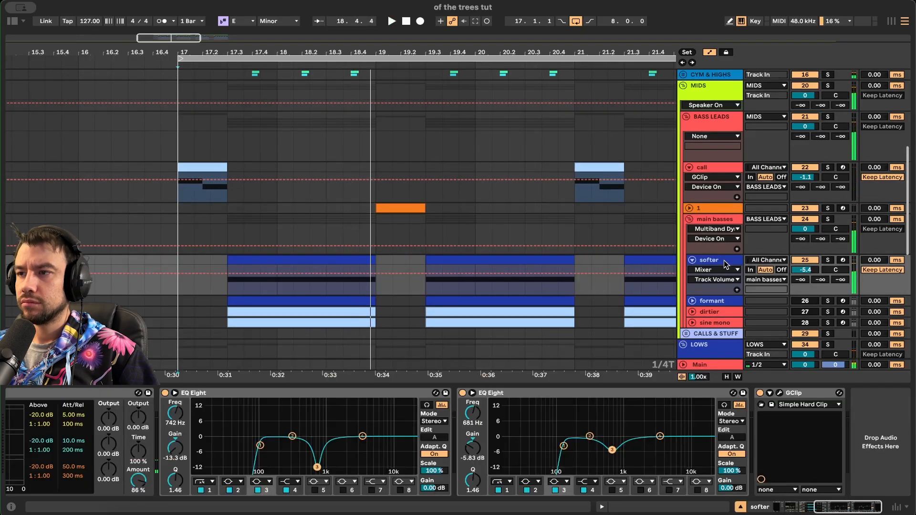
- Compare the main basses and softer device chains, then switch Multiband Dynamics back on
{"action": "left_click", "coordinate": [713, 219]}
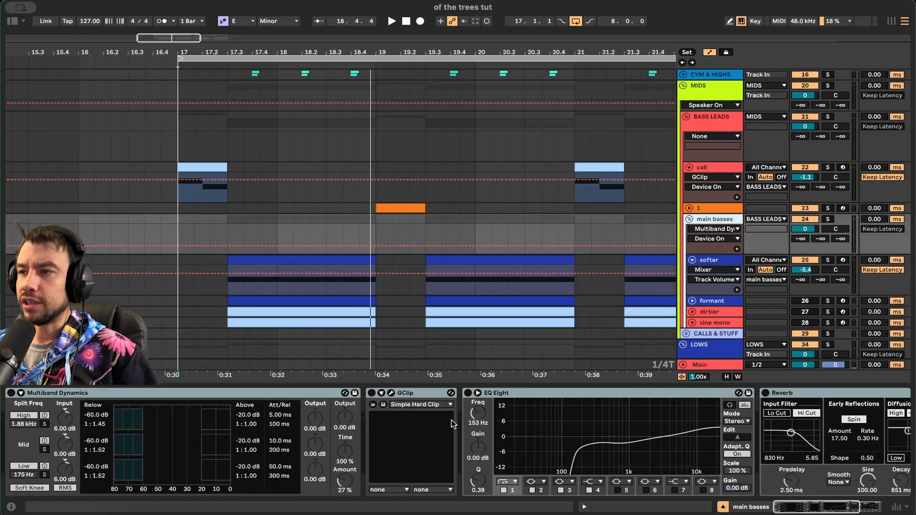
{"action": "left_click", "coordinate": [710, 260]}
{"action": "scroll", "coordinate": [427, 441], "scroll_direction": "left", "scroll_amount": 10}
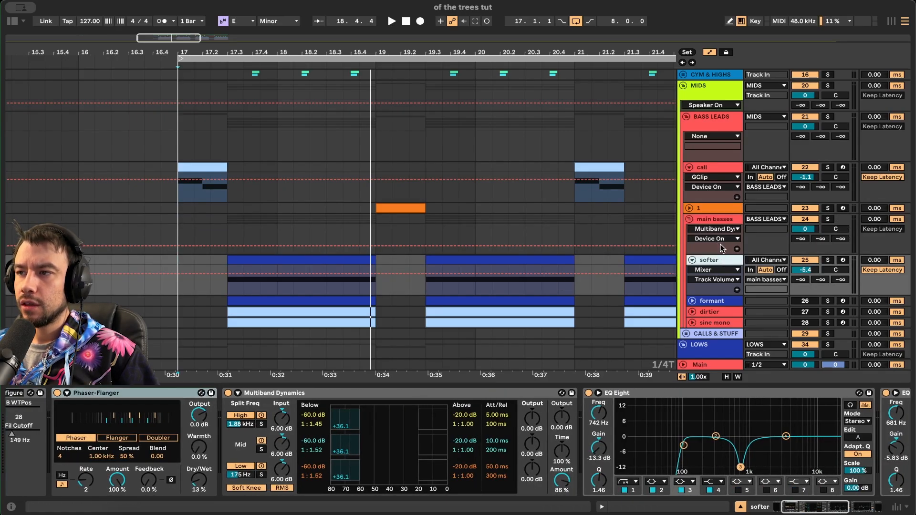
{"action": "left_click", "coordinate": [718, 220]}
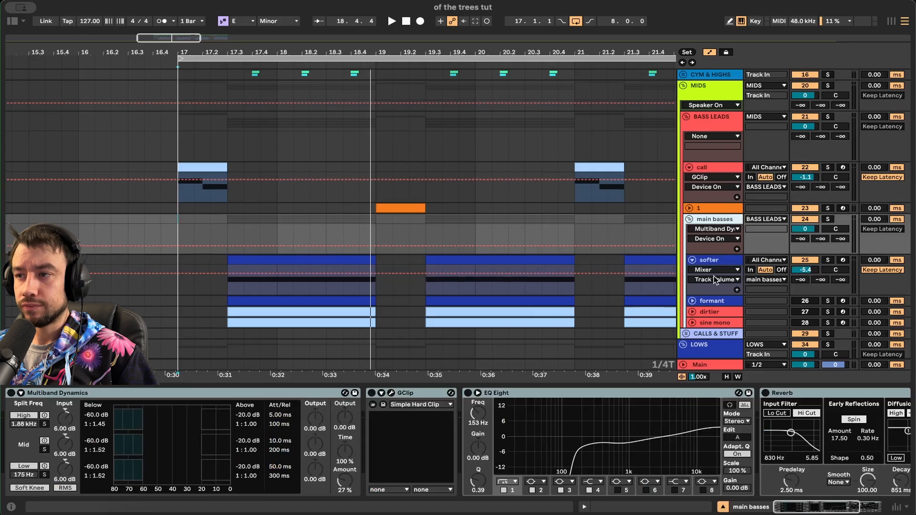
{"action": "scroll", "coordinate": [714, 279], "scroll_direction": "down", "scroll_amount": 2}
{"action": "left_click", "coordinate": [51, 393]}
{"action": "left_click", "coordinate": [11, 393]}
- Check the softer and formant track devices, switch on GClip, and play from bar 17
{"action": "left_click", "coordinate": [712, 191]}
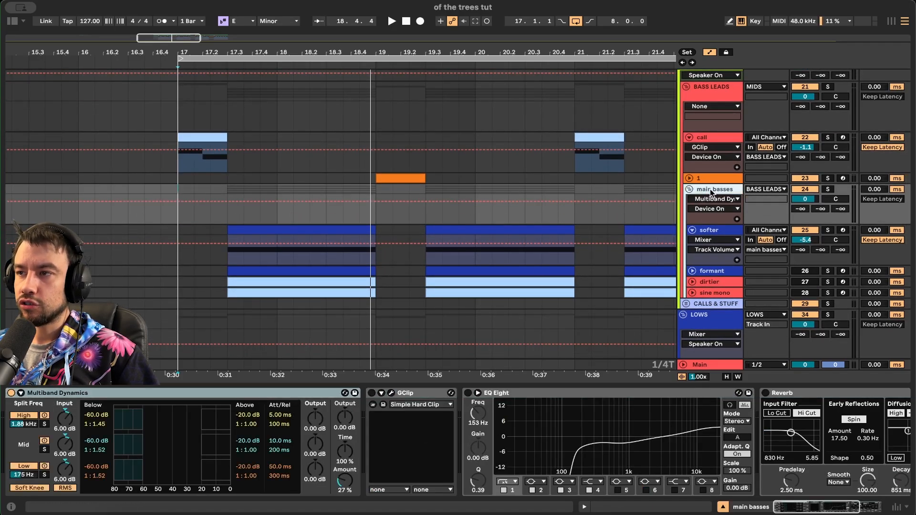
{"action": "left_click", "coordinate": [710, 230]}
{"action": "left_click", "coordinate": [715, 270]}
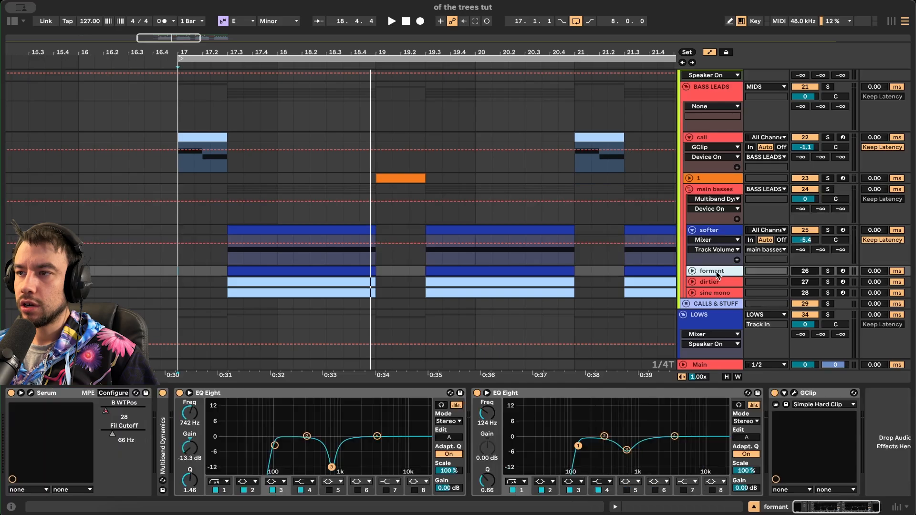
{"action": "left_click", "coordinate": [712, 231]}
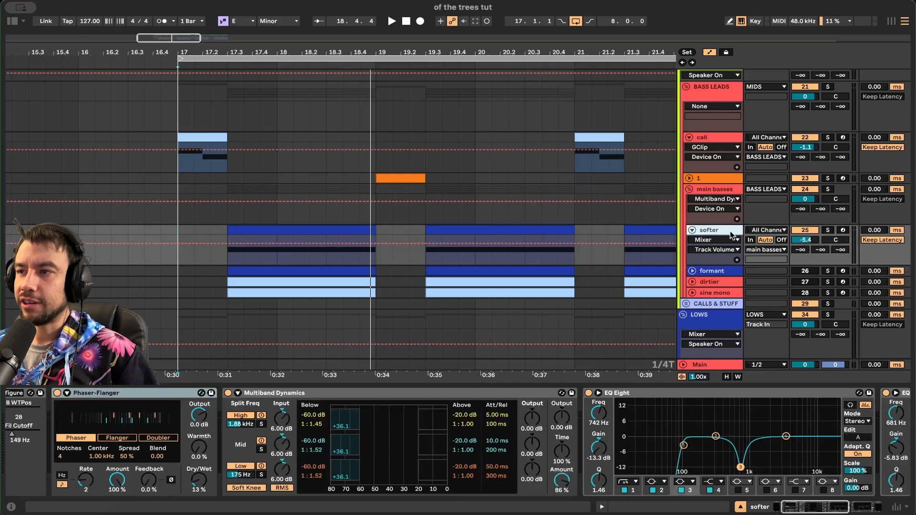
{"action": "left_click", "coordinate": [731, 190]}
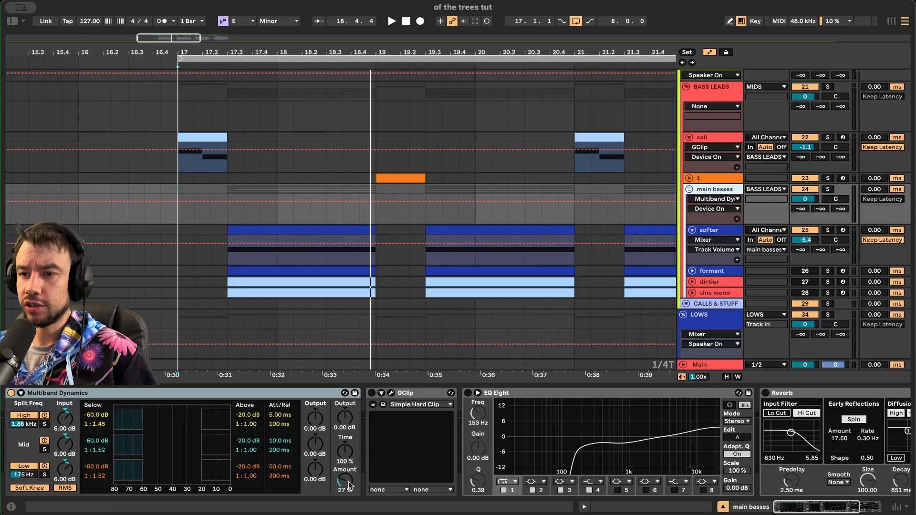
{"action": "left_click", "coordinate": [371, 393]}
{"action": "scroll", "coordinate": [502, 429], "scroll_direction": "right", "scroll_amount": 4}
{"action": "key", "text": "space"}
{"action": "scroll", "coordinate": [310, 404], "scroll_direction": "left", "scroll_amount": 1}
- A/B Multiband Dynamics and GClip during playback, re-enable both, and switch on EQ Eight
{"action": "left_click", "coordinate": [257, 235]}
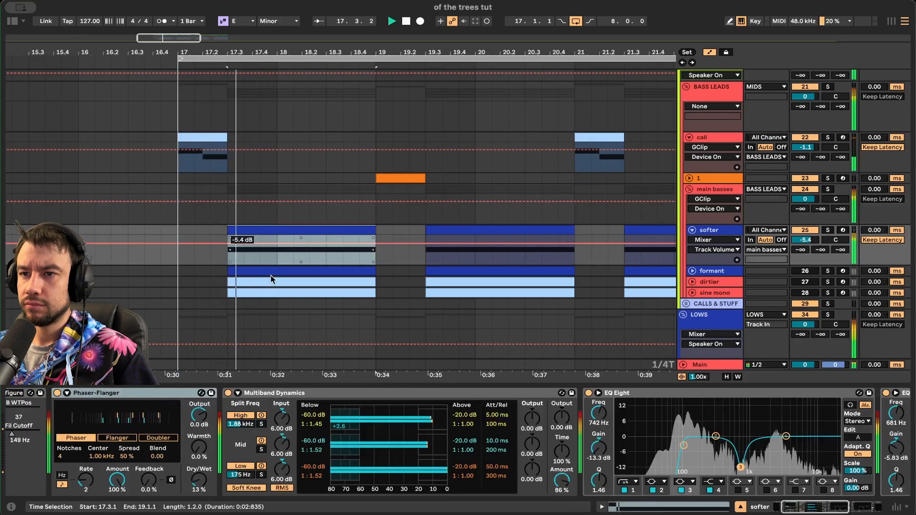
{"action": "left_click", "coordinate": [726, 210]}
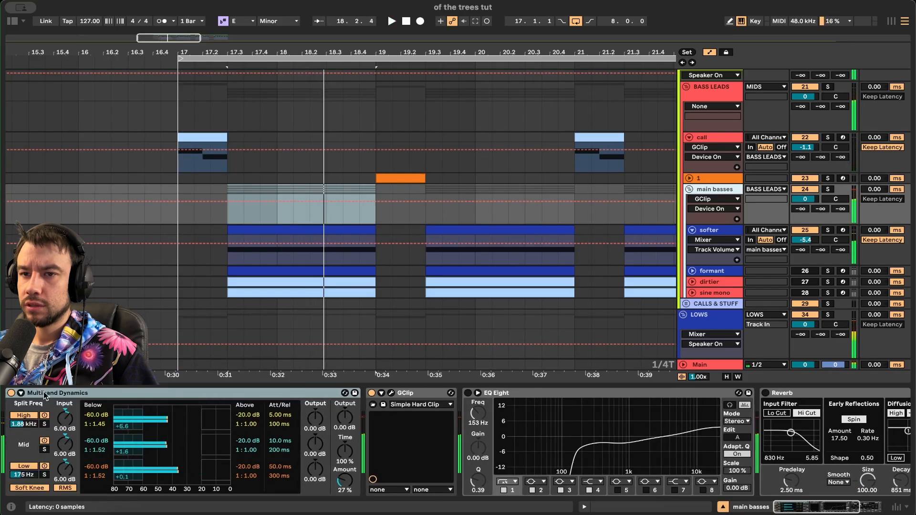
{"action": "left_click", "coordinate": [11, 393]}
{"action": "left_click", "coordinate": [371, 394]}
{"action": "left_click", "coordinate": [372, 394]}
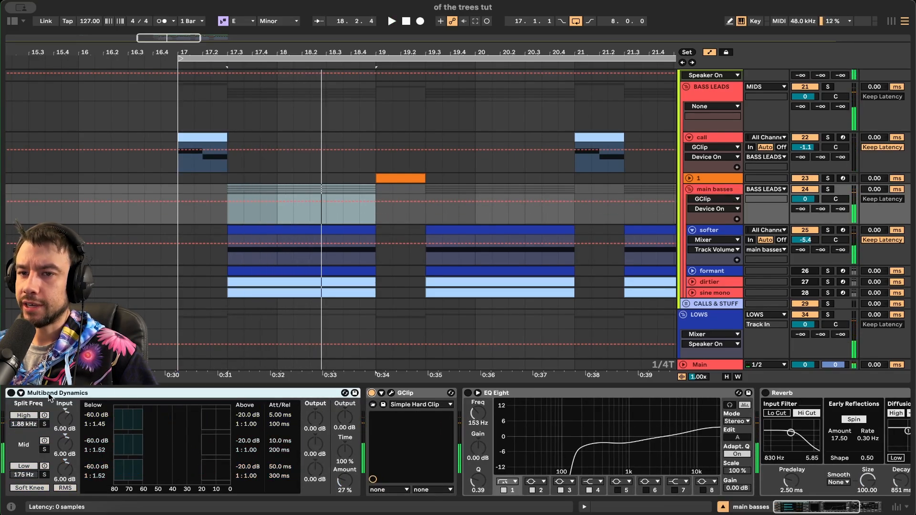
{"action": "left_click", "coordinate": [13, 393]}
{"action": "key", "text": "space"}
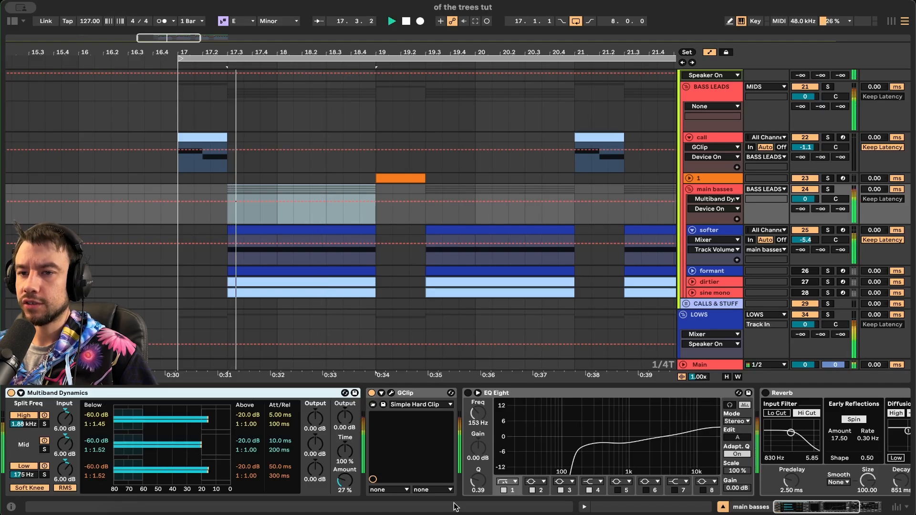
{"action": "scroll", "coordinate": [392, 430], "scroll_direction": "right", "scroll_amount": 5}
{"action": "left_click", "coordinate": [278, 392]}
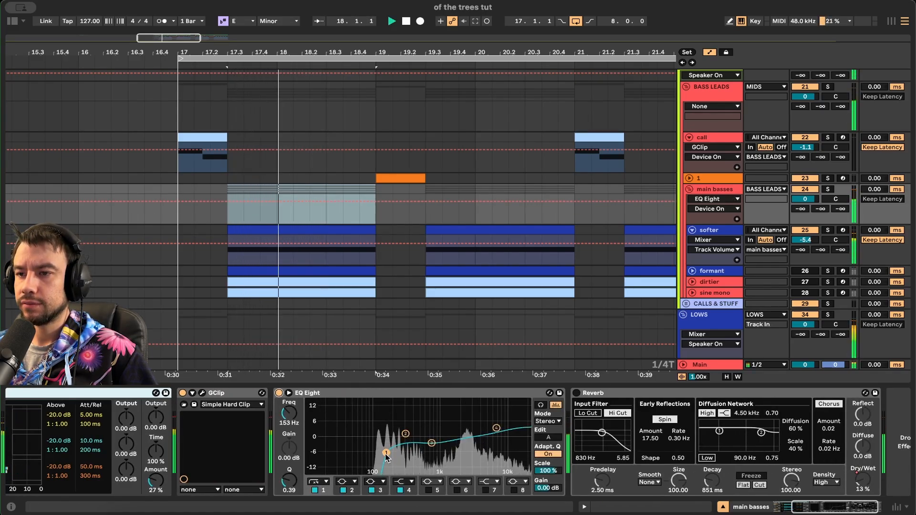
- Raise EQ Eight band 1's frequency slightly and replay the main basses
{"action": "left_click_drag", "start_coordinate": [386, 453], "coordinate": [430, 439]}
{"action": "key", "text": "space"}
{"action": "key", "text": "space"}
{"action": "key", "text": "space"}
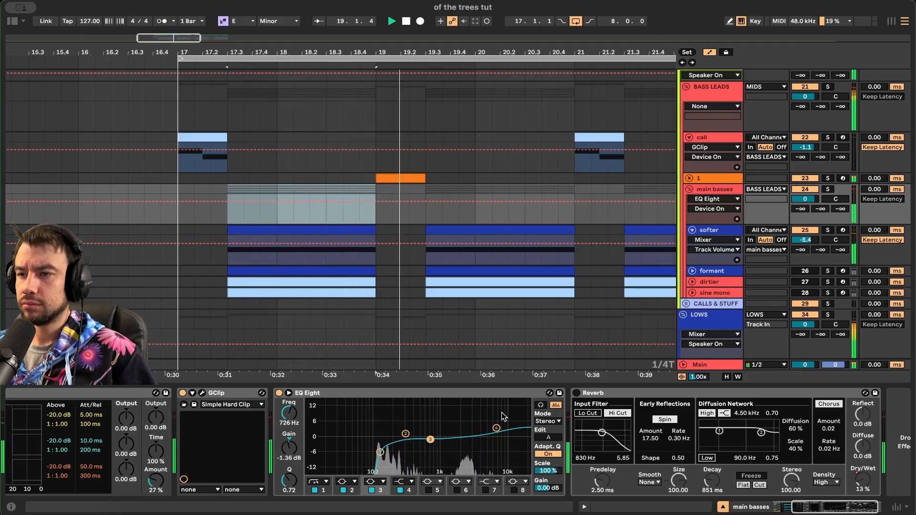
{"action": "scroll", "coordinate": [520, 434], "scroll_direction": "right", "scroll_amount": 2}
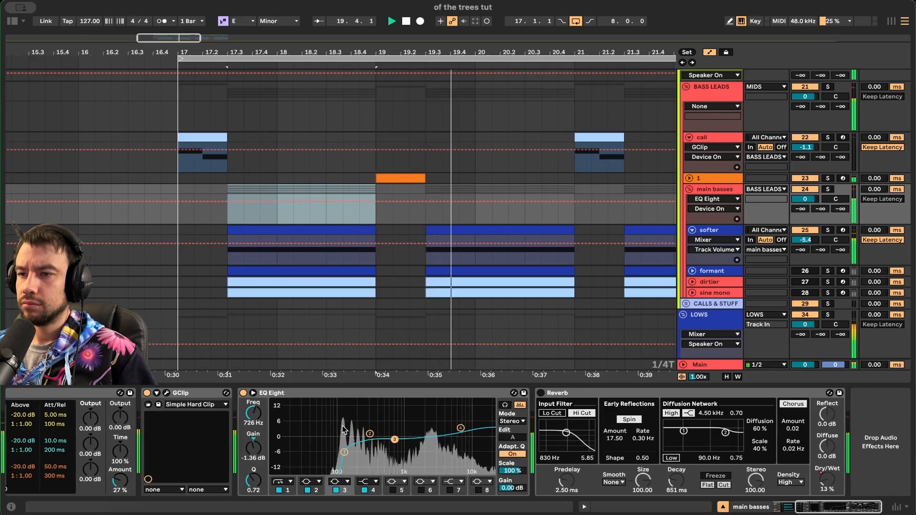
- Show the Reverb Dry/Wet automation in the main basses lane and set the insert point to 19.3.1
{"action": "left_click", "coordinate": [546, 394]}
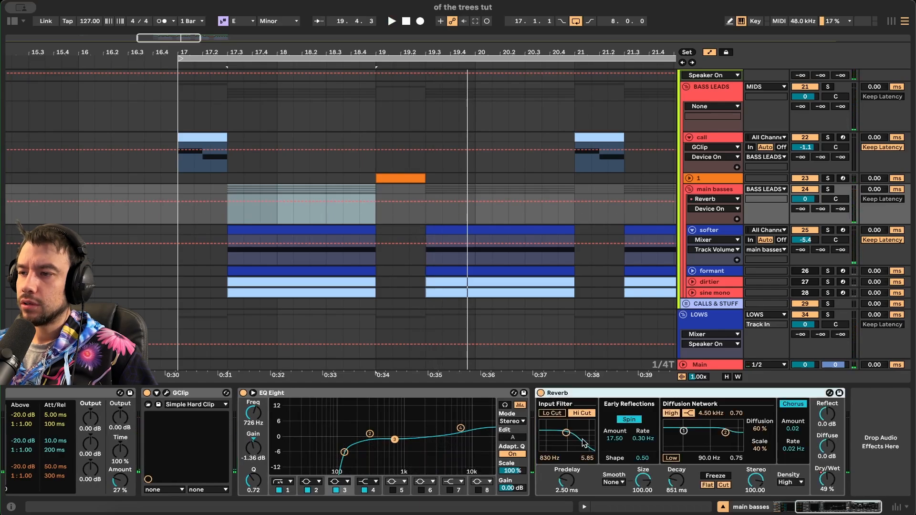
{"action": "right_click", "coordinate": [828, 482]}
{"action": "left_click", "coordinate": [760, 394]}
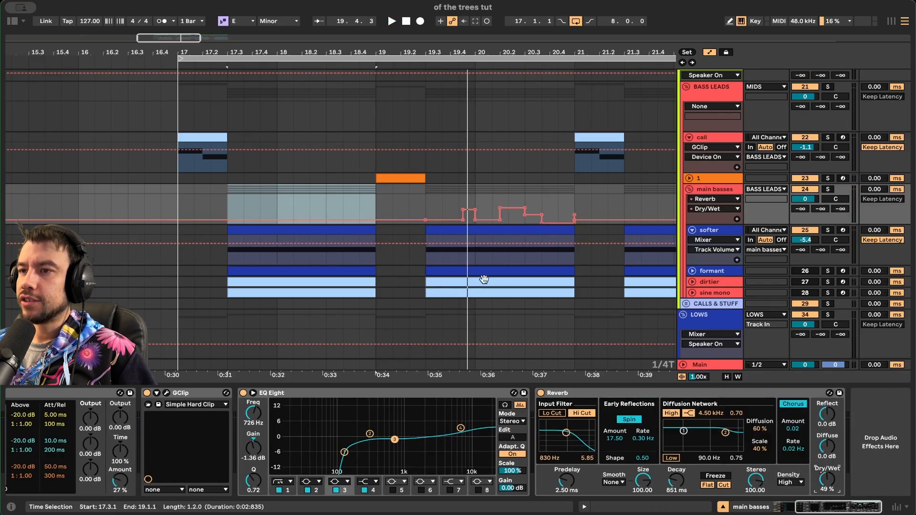
{"action": "left_click", "coordinate": [464, 188]}
{"action": "scroll", "coordinate": [465, 188], "scroll_direction": "down", "scroll_amount": 3}
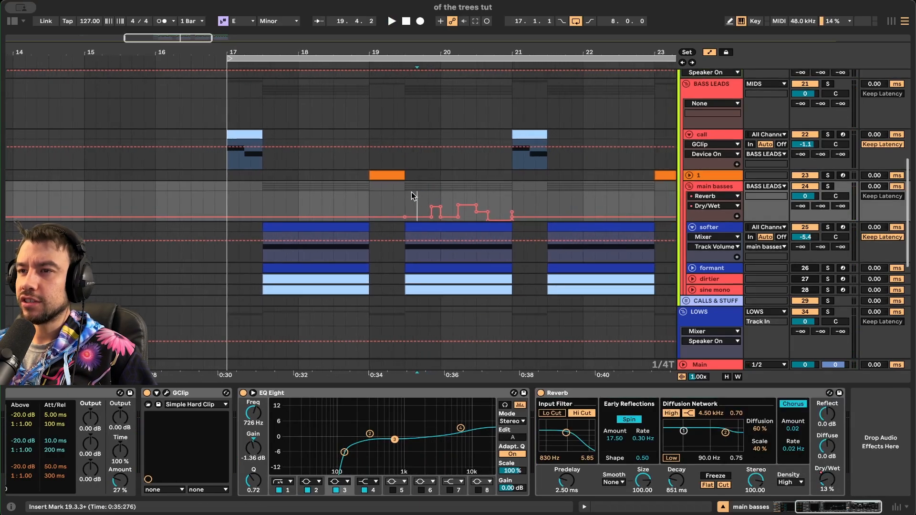
{"action": "left_click", "coordinate": [411, 192]}
{"action": "scroll", "coordinate": [411, 192], "scroll_direction": "down", "scroll_amount": 1}
{"action": "scroll", "coordinate": [411, 192], "scroll_direction": "down", "scroll_amount": 1}
{"action": "left_click", "coordinate": [416, 180]}
{"action": "scroll", "coordinate": [416, 179], "scroll_direction": "up", "scroll_amount": 4}
{"action": "scroll", "coordinate": [415, 180], "scroll_direction": "right", "scroll_amount": 3}
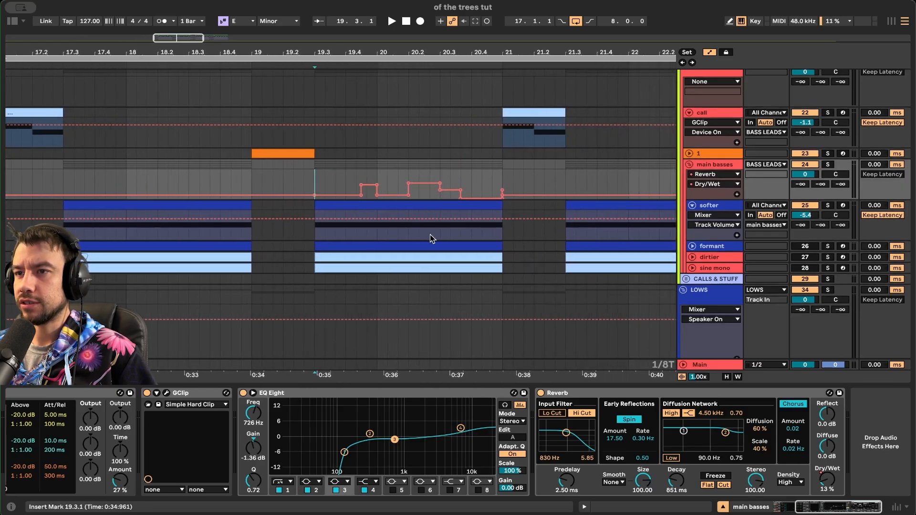
- Play from 19.3.1 twice to hear the stepped Dry/Wet automation, then stop
{"action": "key", "text": "space"}
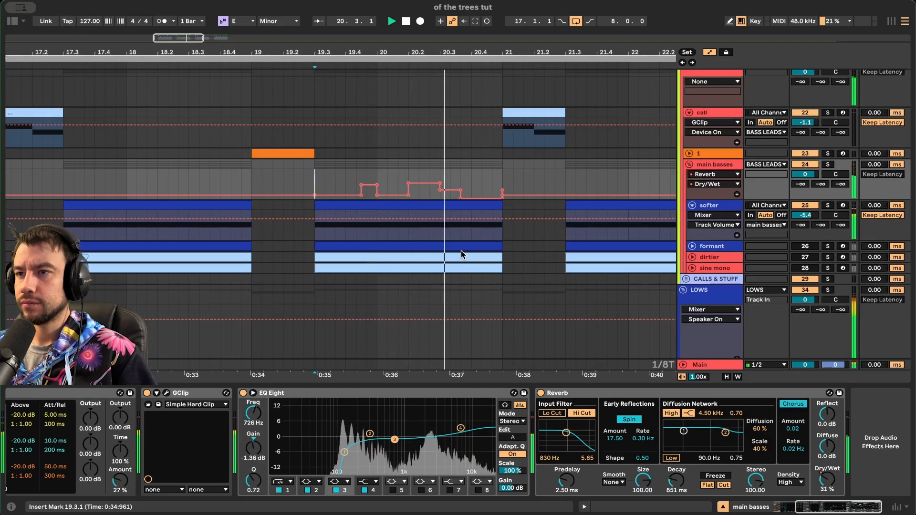
{"action": "scroll", "coordinate": [414, 176], "scroll_direction": "up", "scroll_amount": 2}
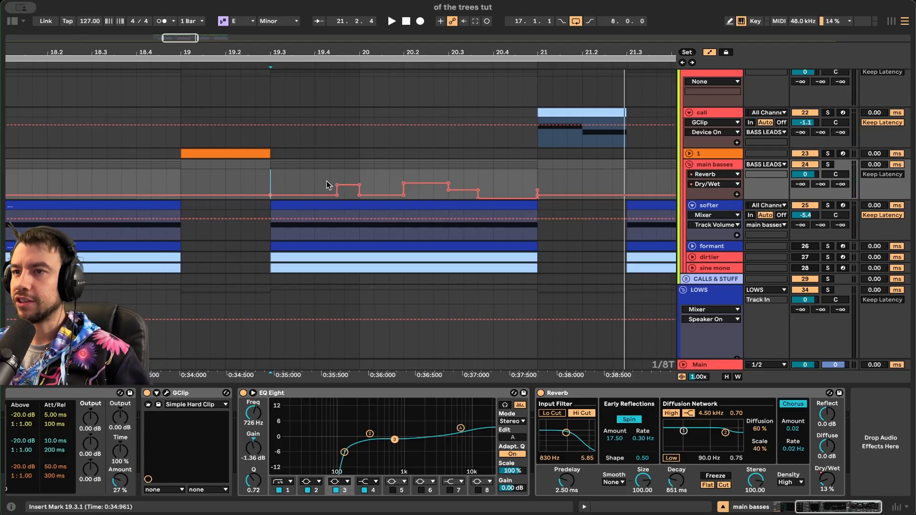
{"action": "scroll", "coordinate": [295, 192], "scroll_direction": "down", "scroll_amount": 3}
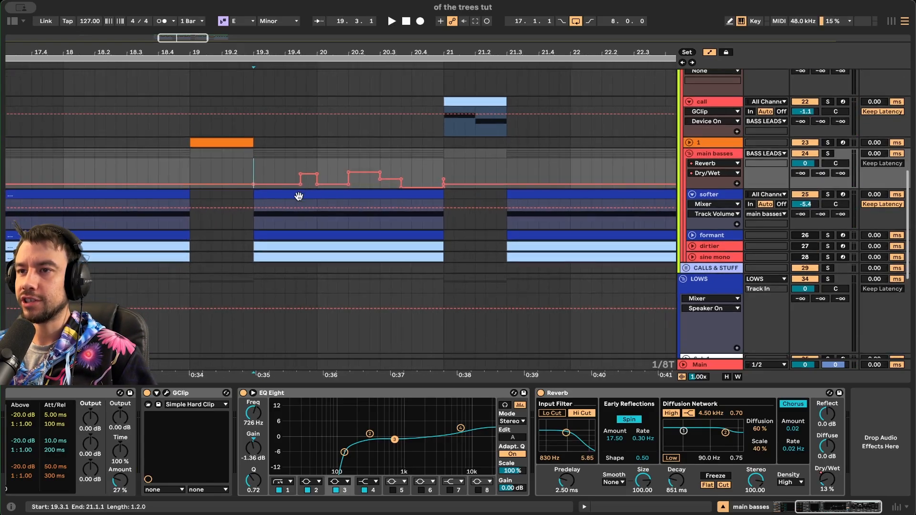
{"action": "key", "text": "space"}
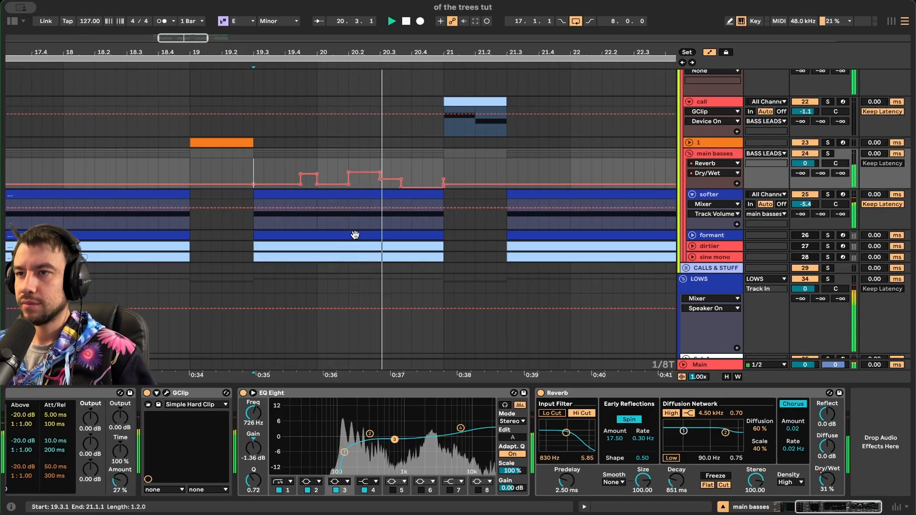
{"action": "scroll", "coordinate": [355, 235], "scroll_direction": "down", "scroll_amount": 7}
{"action": "scroll", "coordinate": [354, 233], "scroll_direction": "up", "scroll_amount": 3}
{"action": "key", "text": "space"}
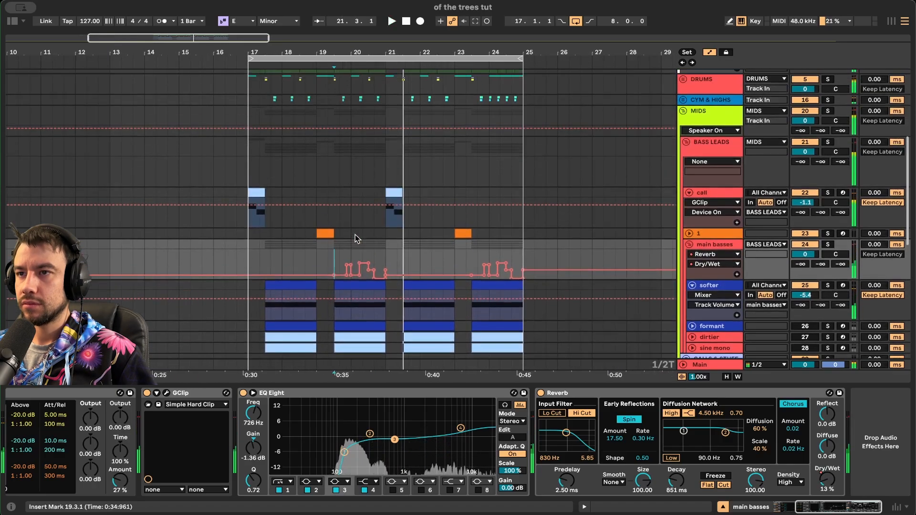
{"action": "scroll", "coordinate": [355, 234], "scroll_direction": "down", "scroll_amount": 1}
- Move the insert point to bar 17, unfold track 1, and select its clips at bars 17 and 19
{"action": "left_click", "coordinate": [256, 234]}
{"action": "left_click_drag", "start_coordinate": [256, 233], "coordinate": [395, 321]}
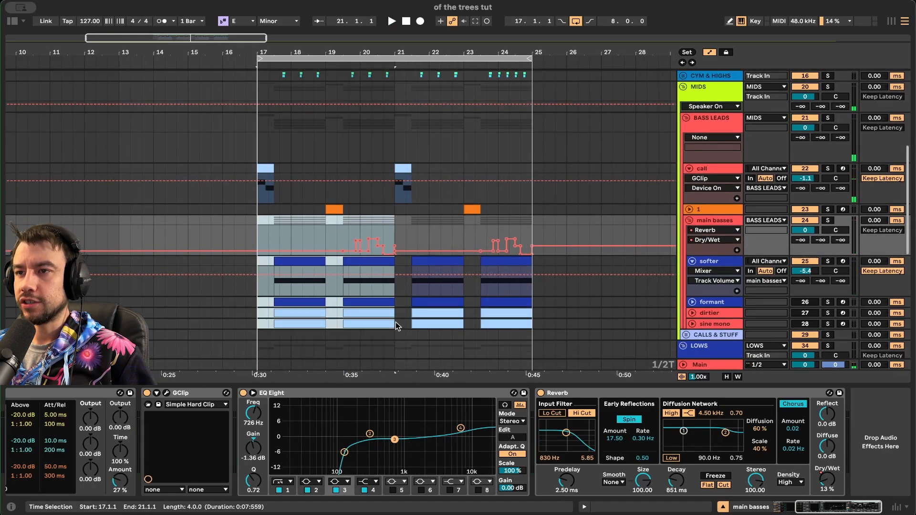
{"action": "scroll", "coordinate": [572, 120], "scroll_direction": "left", "scroll_amount": 3}
{"action": "scroll", "coordinate": [573, 121], "scroll_direction": "down", "scroll_amount": 2}
{"action": "left_click", "coordinate": [688, 181]}
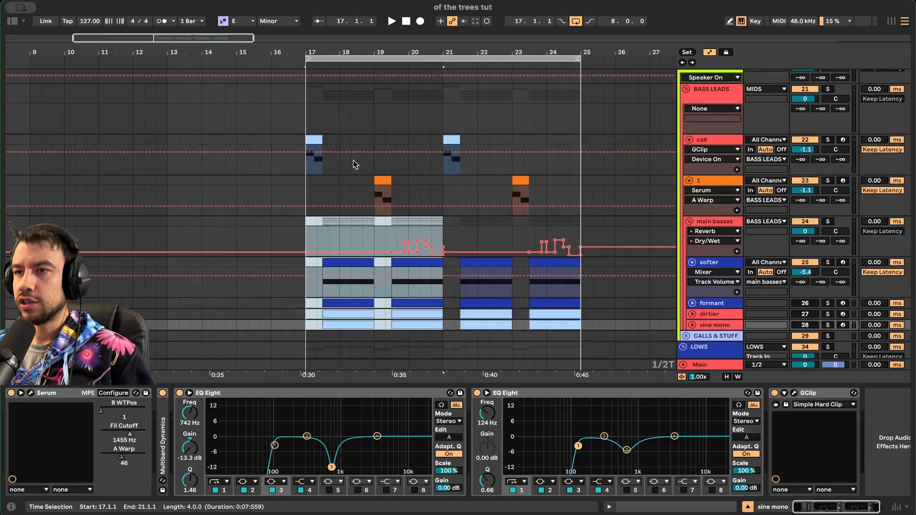
{"action": "left_click", "coordinate": [314, 160]}
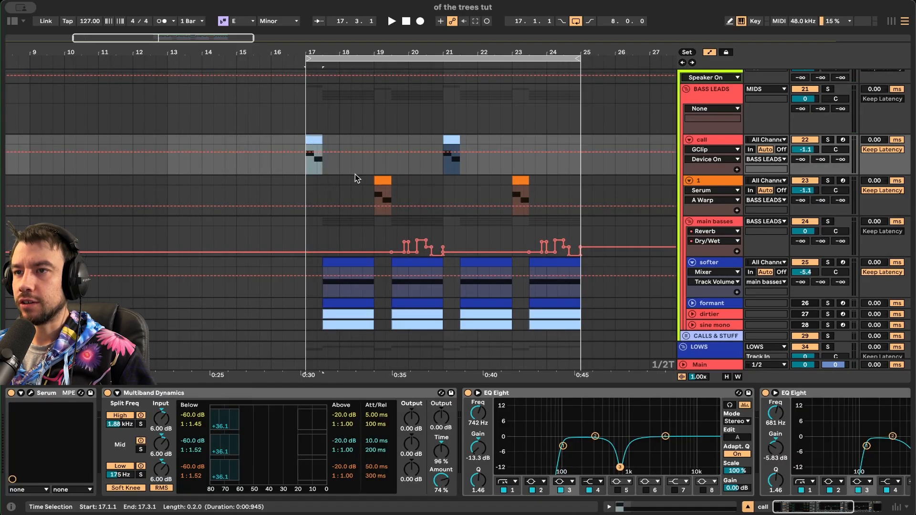
{"action": "left_click", "coordinate": [380, 180]}
- Solo and play the call clip at bar 17, then solo track 1 and play its bar-19 clip
{"action": "left_click", "coordinate": [827, 140]}
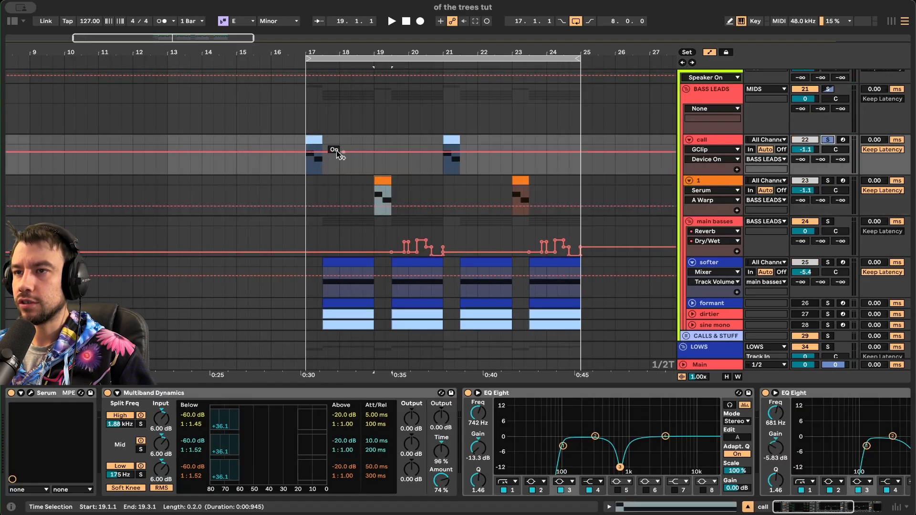
{"action": "left_click", "coordinate": [314, 146]}
{"action": "key", "text": "space"}
{"action": "scroll", "coordinate": [308, 205], "scroll_direction": "down", "scroll_amount": 1}
{"action": "scroll", "coordinate": [307, 205], "scroll_direction": "down", "scroll_amount": 1}
{"action": "key", "text": "space"}
{"action": "left_click", "coordinate": [827, 155]}
{"action": "left_click", "coordinate": [377, 157]}
{"action": "key", "text": "space"}
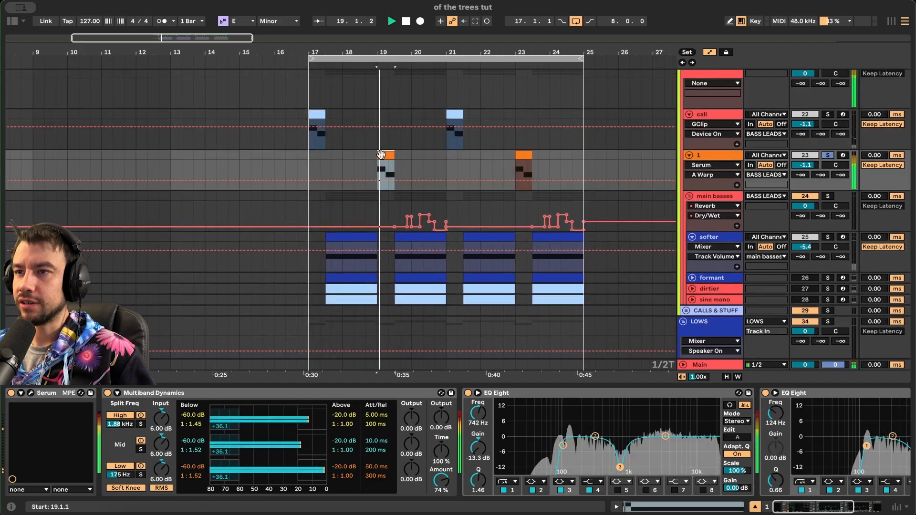
{"action": "key", "text": "space"}
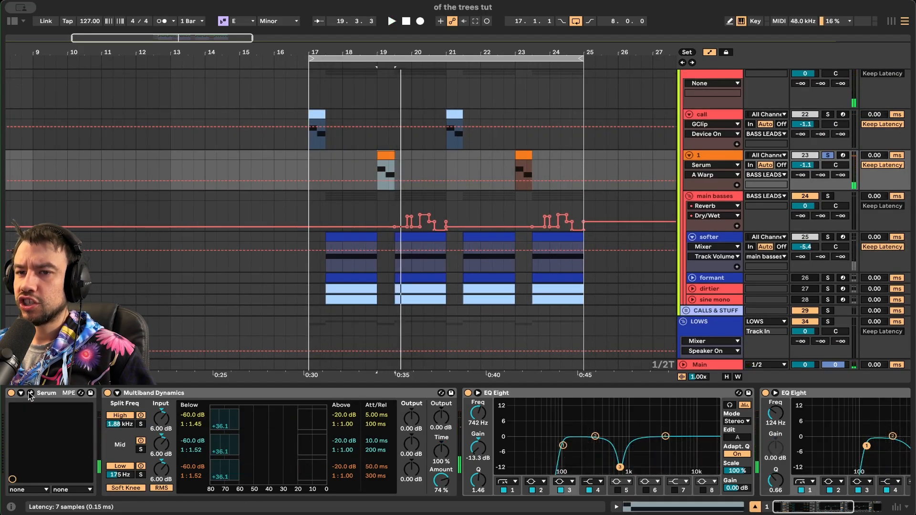
- Review track 1's Serum bass patch, close it, and set playback start to bar 17
{"action": "left_click", "coordinate": [31, 393]}
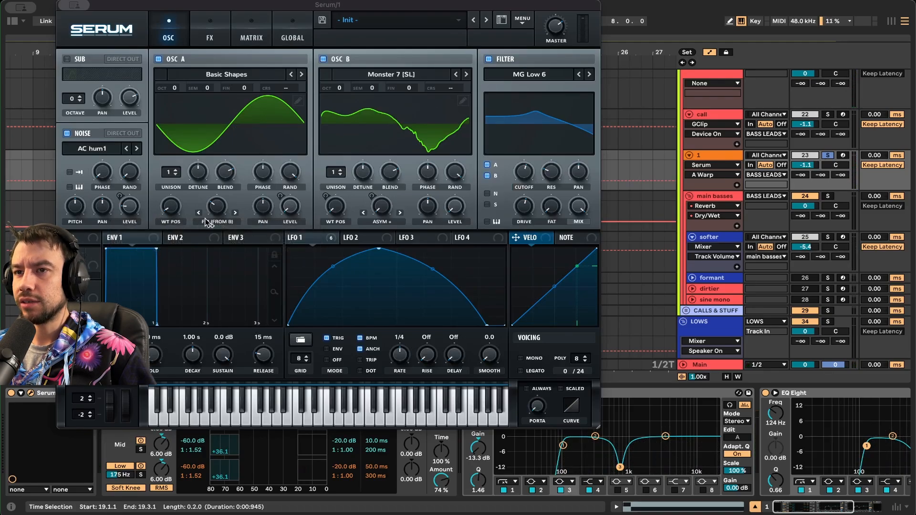
{"action": "left_click", "coordinate": [32, 394]}
{"action": "left_click", "coordinate": [310, 187]}
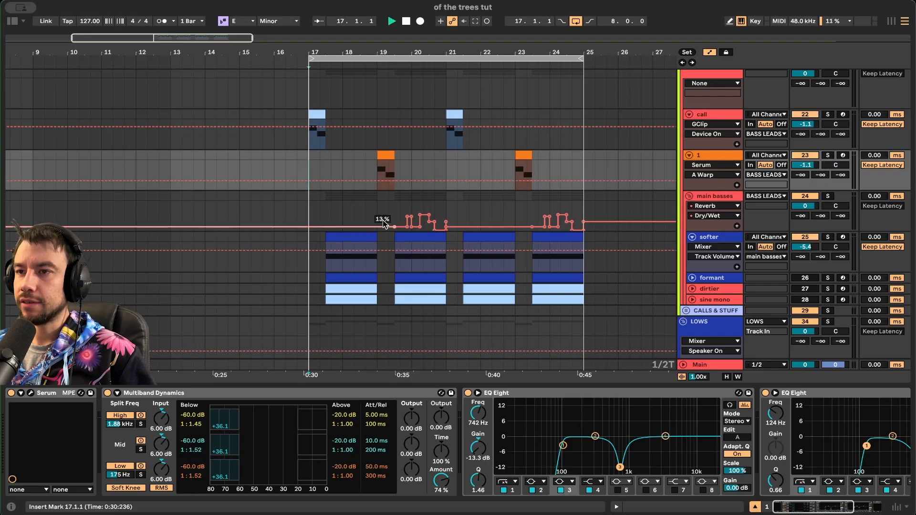
- Unfold sus sub, collapse 1/4 sub, and play the sus sub clip from bar 17
{"action": "scroll", "coordinate": [383, 223], "scroll_direction": "up", "scroll_amount": 2, "text": "ctrl"}
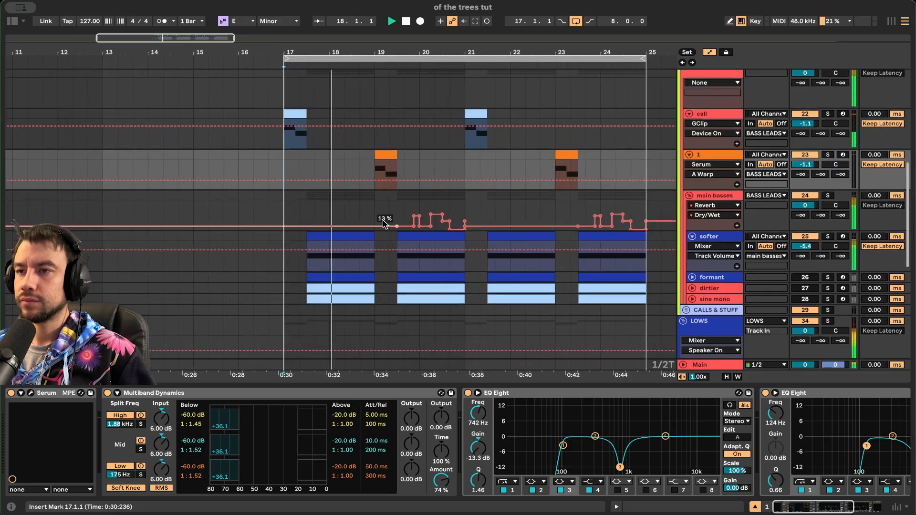
{"action": "scroll", "coordinate": [382, 288], "scroll_direction": "left", "scroll_amount": 1}
{"action": "scroll", "coordinate": [383, 288], "scroll_direction": "right", "scroll_amount": 1}
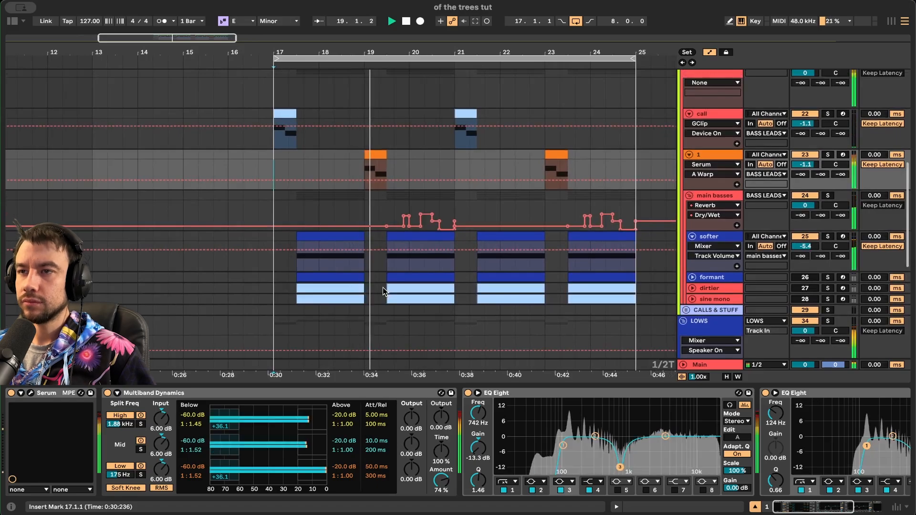
{"action": "scroll", "coordinate": [382, 287], "scroll_direction": "down", "scroll_amount": 1, "text": "ctrl"}
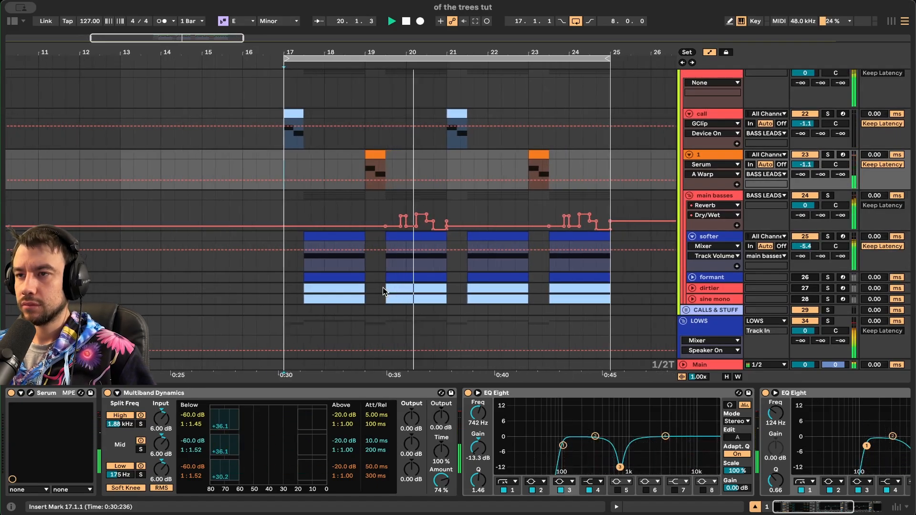
{"action": "key", "text": "space"}
{"action": "scroll", "coordinate": [391, 260], "scroll_direction": "down", "scroll_amount": 2}
{"action": "scroll", "coordinate": [402, 222], "scroll_direction": "down", "scroll_amount": 2}
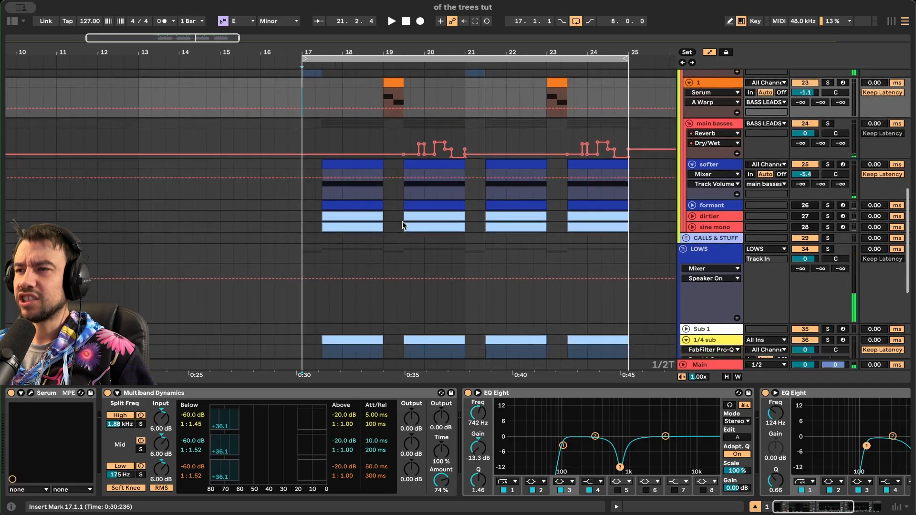
{"action": "scroll", "coordinate": [402, 221], "scroll_direction": "up", "scroll_amount": 1, "text": "ctrl"}
{"action": "scroll", "coordinate": [402, 221], "scroll_direction": "down", "scroll_amount": 1}
{"action": "scroll", "coordinate": [402, 221], "scroll_direction": "down", "scroll_amount": 3}
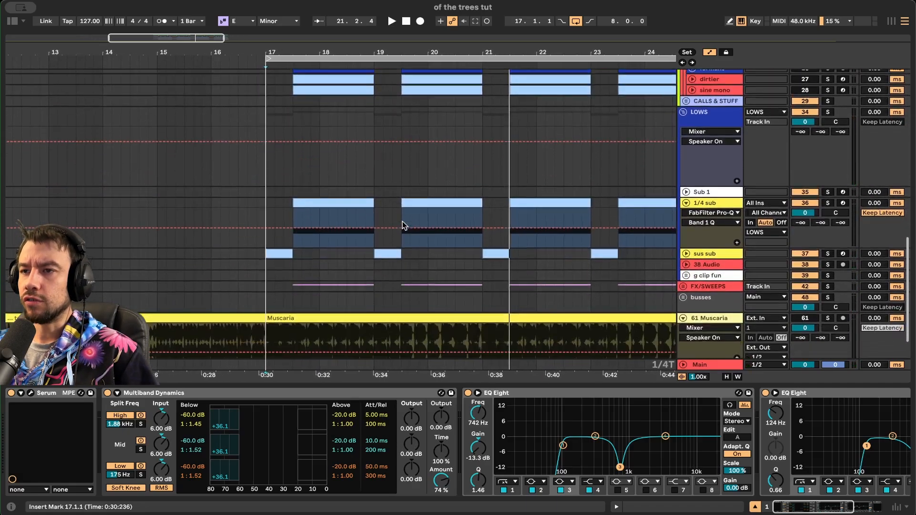
{"action": "scroll", "coordinate": [379, 259], "scroll_direction": "down", "scroll_amount": 1}
{"action": "scroll", "coordinate": [379, 259], "scroll_direction": "down", "scroll_amount": 1, "text": "ctrl"}
{"action": "left_click", "coordinate": [686, 226]}
{"action": "left_click", "coordinate": [685, 175]}
{"action": "left_click", "coordinate": [287, 190]}
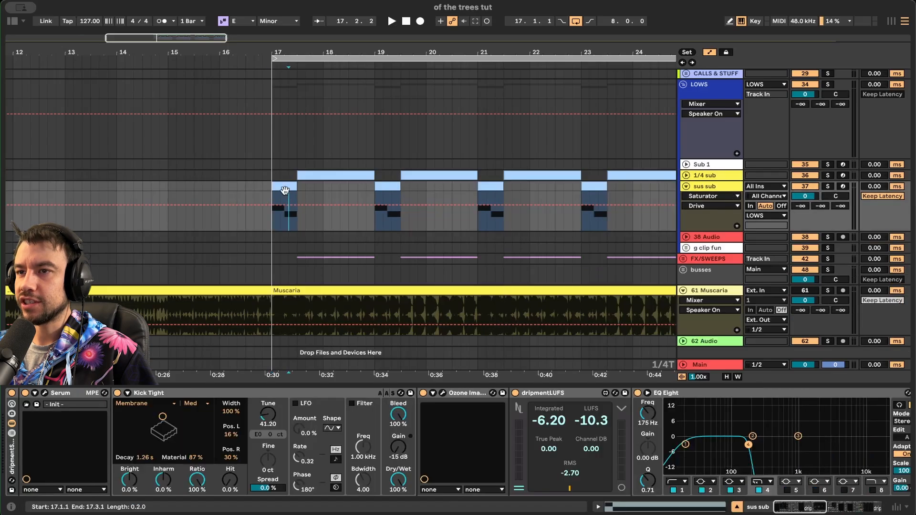
{"action": "key", "text": "space"}
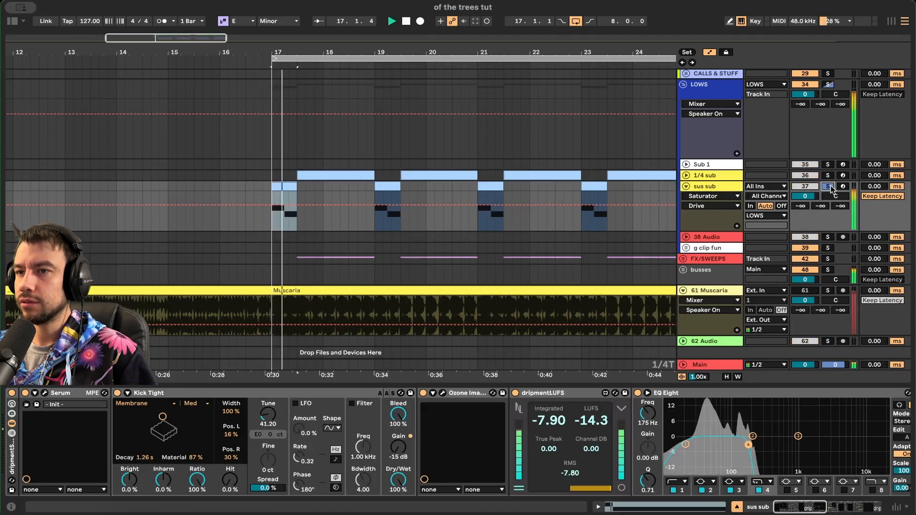
{"action": "key", "text": "space"}
- Solo the 1/4 sub and play it with its Pro-Q 3 low-pass window open
{"action": "left_click", "coordinate": [827, 175]}
{"action": "left_click", "coordinate": [712, 175]}
{"action": "left_click", "coordinate": [704, 176]}
{"action": "key", "text": "space"}
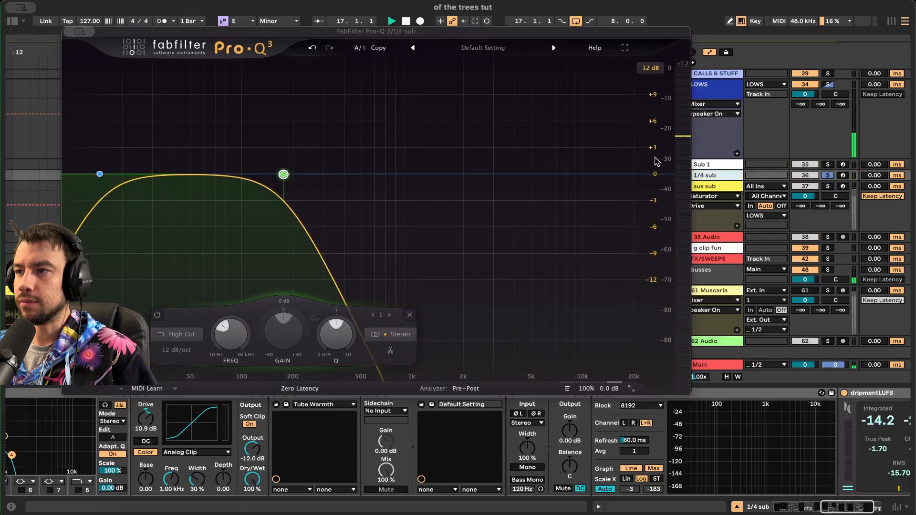
{"action": "left_click_drag", "start_coordinate": [422, 35], "coordinate": [422, 310]}
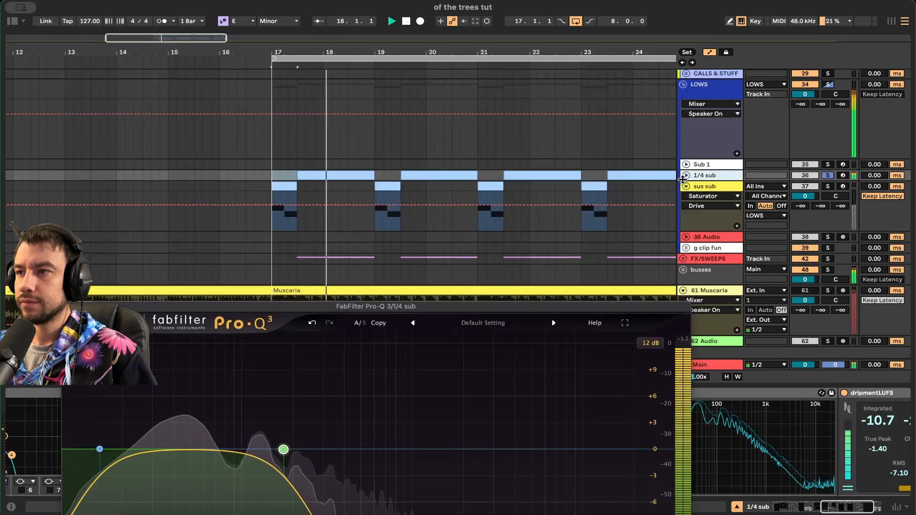
- Inspect the sus sub track's Serum patch, an Analog_BD_Sin oscillator, then close it
{"action": "left_click", "coordinate": [531, 244]}
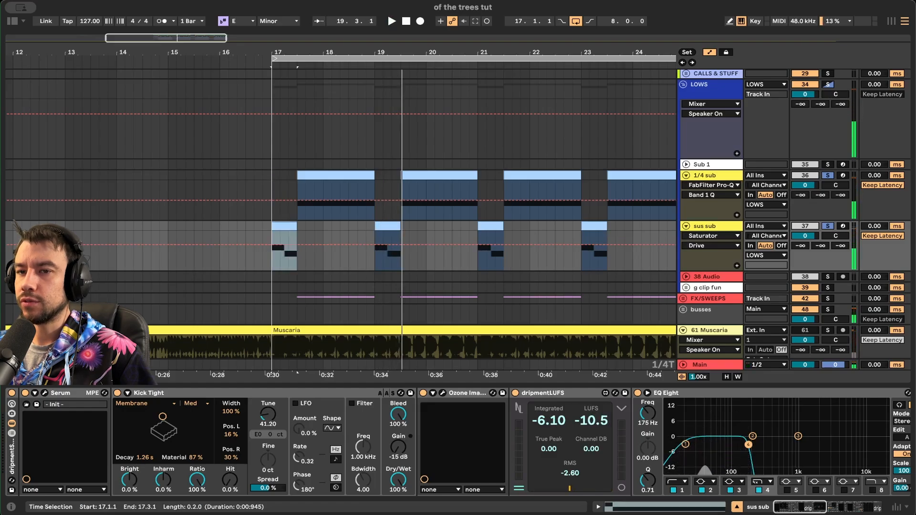
{"action": "key", "text": "super+alt+p"}
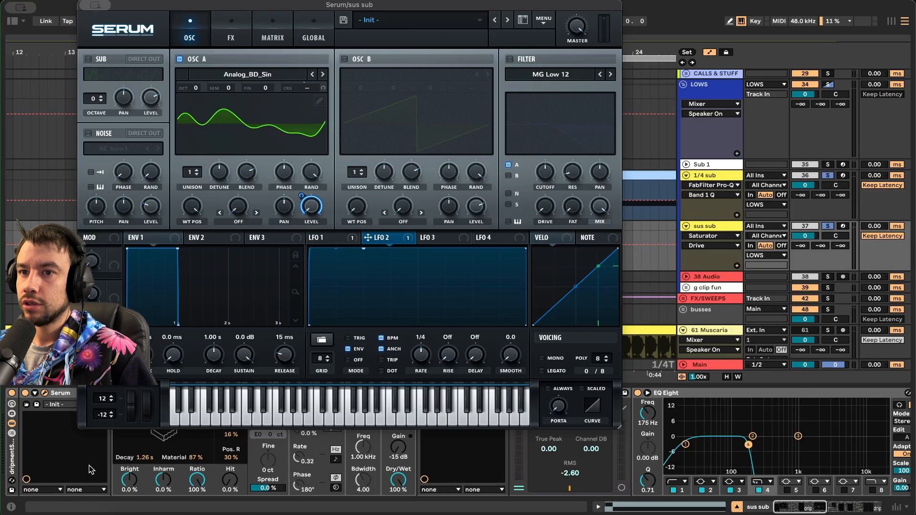
{"action": "left_click", "coordinate": [45, 393]}
{"action": "scroll", "coordinate": [322, 263], "scroll_direction": "up", "scroll_amount": 10}
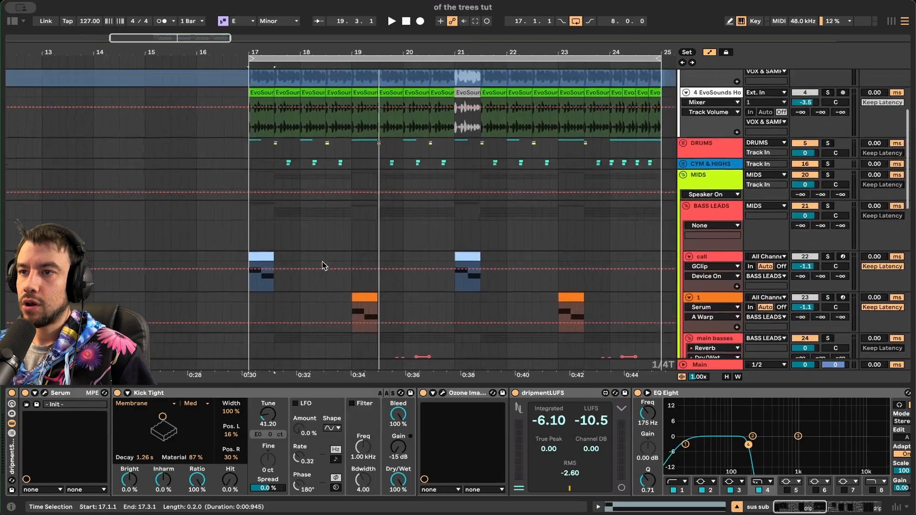
- Unfold the sine mono, dirtier and formant tracks and select all three
{"action": "scroll", "coordinate": [323, 266], "scroll_direction": "right", "scroll_amount": 2}
{"action": "scroll", "coordinate": [285, 281], "scroll_direction": "down", "scroll_amount": 5}
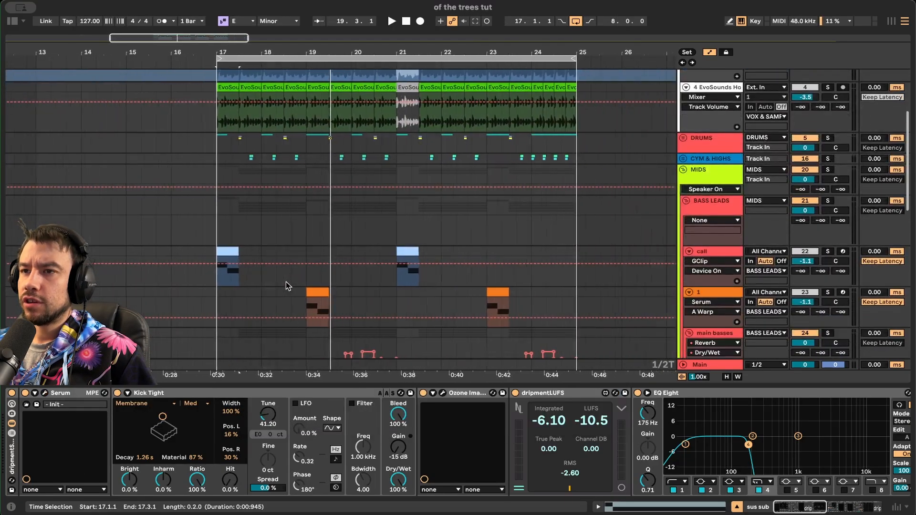
{"action": "scroll", "coordinate": [285, 282], "scroll_direction": "up", "scroll_amount": 3}
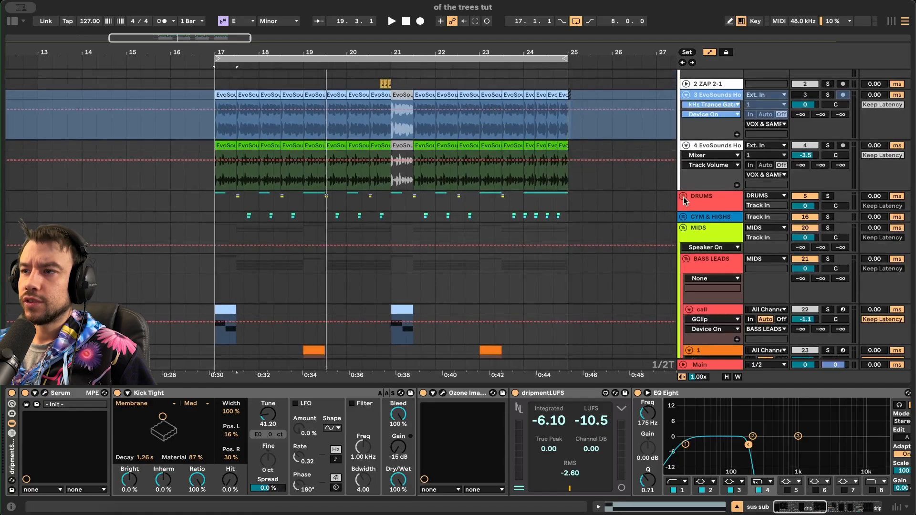
{"action": "scroll", "coordinate": [683, 196], "scroll_direction": "down", "scroll_amount": 5}
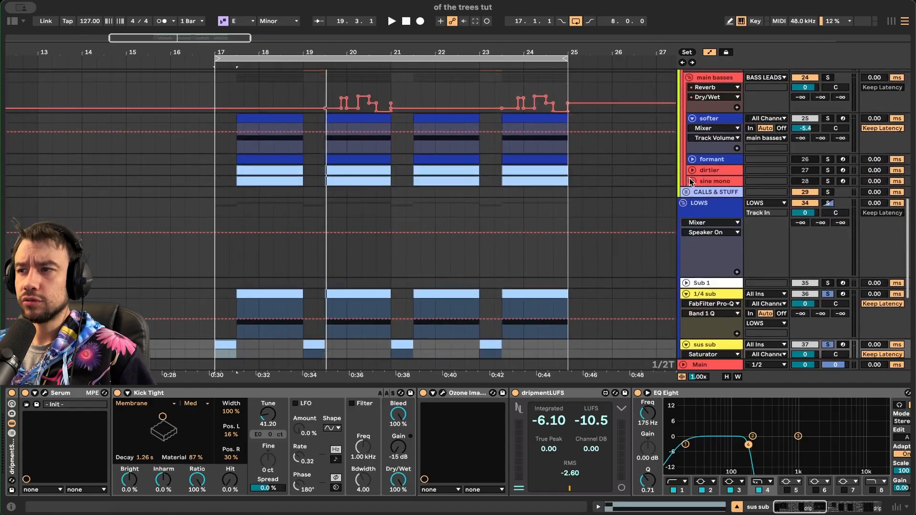
{"action": "left_click", "coordinate": [692, 181]}
{"action": "left_click", "coordinate": [691, 171]}
{"action": "left_click", "coordinate": [692, 160]}
{"action": "left_click", "coordinate": [709, 161]}
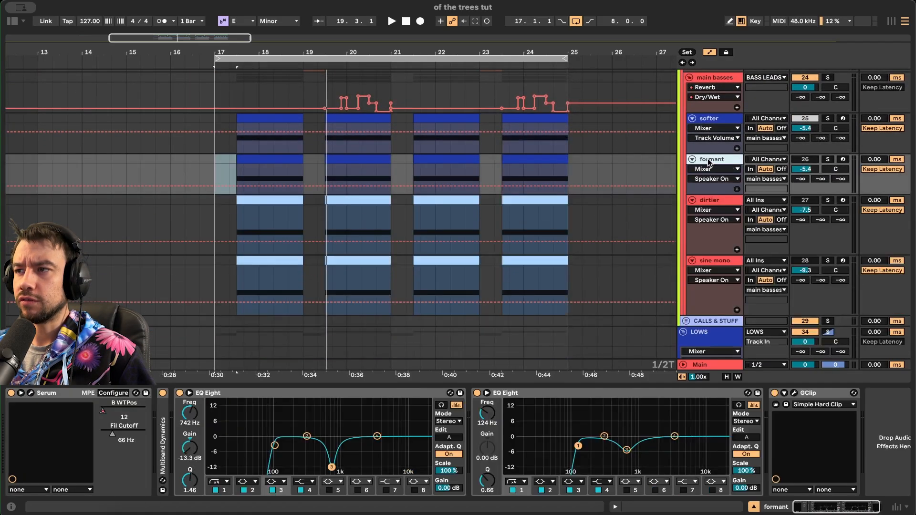
{"action": "left_click", "coordinate": [708, 201]}
{"action": "left_click", "coordinate": [708, 262], "text": "shift"}
- Hide the device panel and set the playback start to bar 19
{"action": "scroll", "coordinate": [557, 252], "scroll_direction": "down", "scroll_amount": 2}
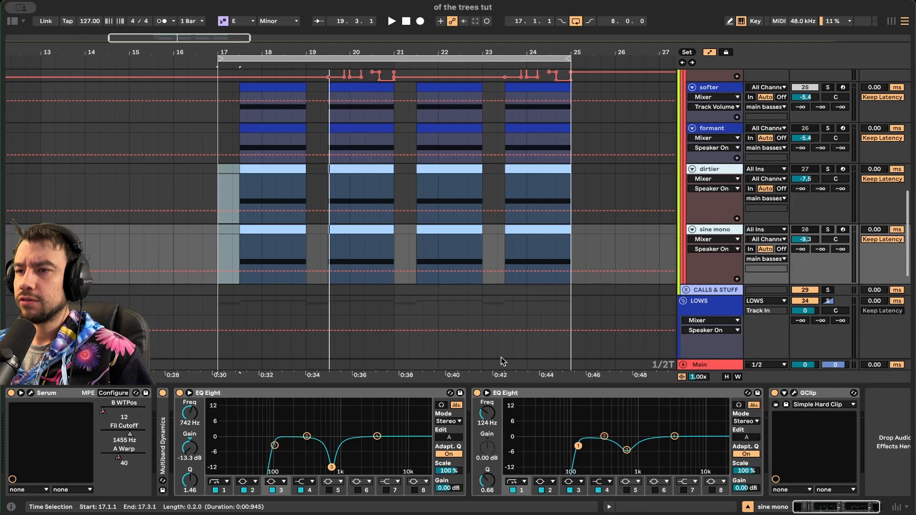
{"action": "left_click", "coordinate": [476, 387]}
{"action": "scroll", "coordinate": [381, 325], "scroll_direction": "up", "scroll_amount": 4}
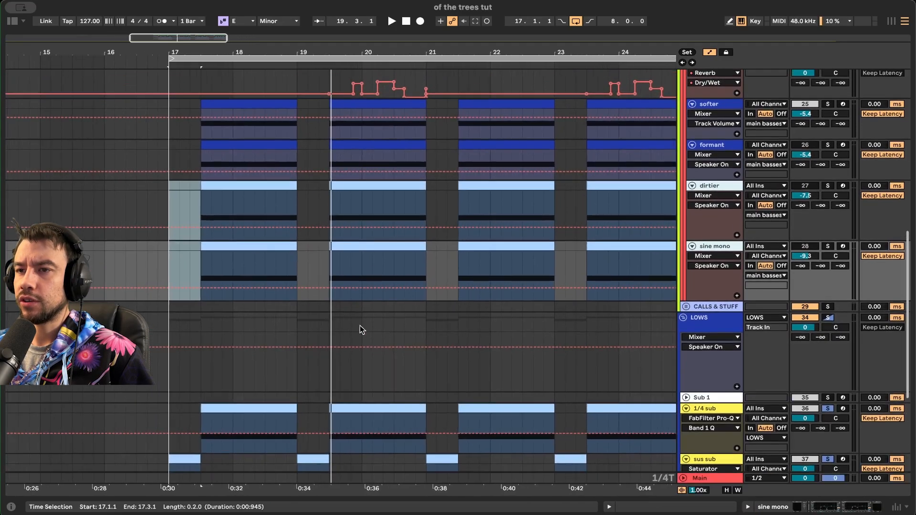
{"action": "left_click", "coordinate": [299, 317]}
{"action": "scroll", "coordinate": [299, 317], "scroll_direction": "up", "scroll_amount": 3}
- Expand and solo the DRUMS group, then play it from bar 17
{"action": "scroll", "coordinate": [708, 239], "scroll_direction": "up", "scroll_amount": 10}
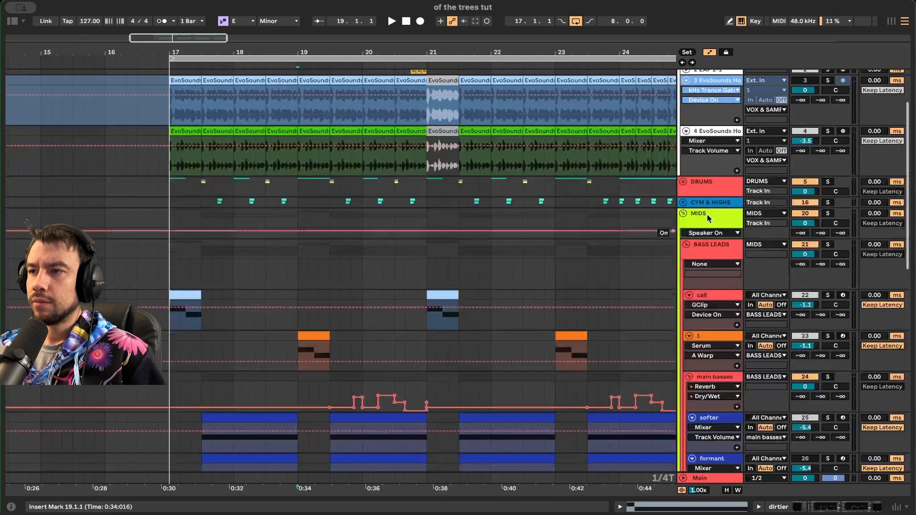
{"action": "left_click", "coordinate": [685, 182]}
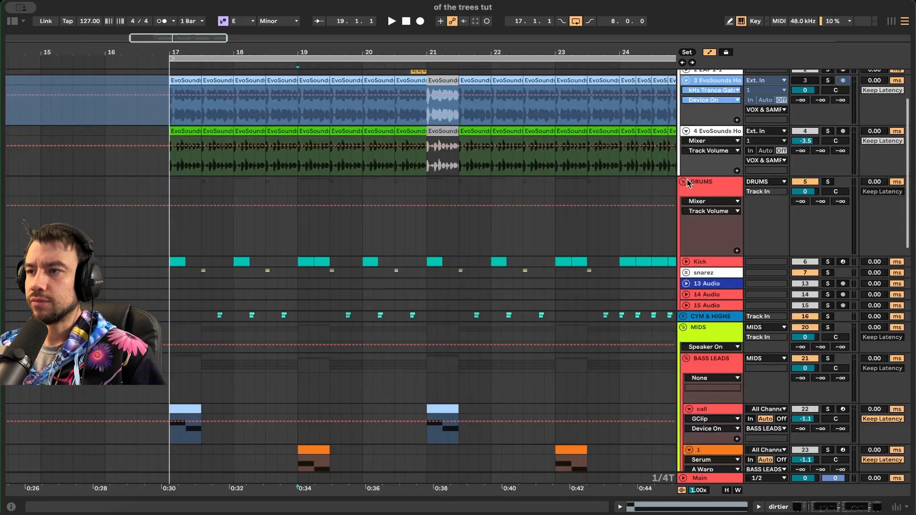
{"action": "left_click", "coordinate": [828, 181]}
{"action": "key", "text": "space"}
{"action": "key", "text": "space"}
{"action": "left_click", "coordinate": [171, 222]}
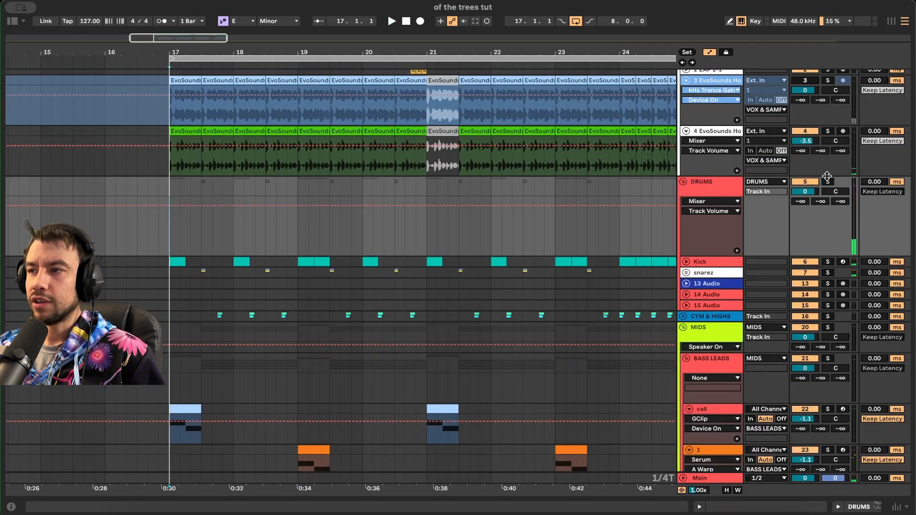
{"action": "key", "text": "space"}
- Unfold Kick and show its chain with Drum Buss and a 400 Hz EQ dip, replaying from bar 17
{"action": "left_click", "coordinate": [685, 262]}
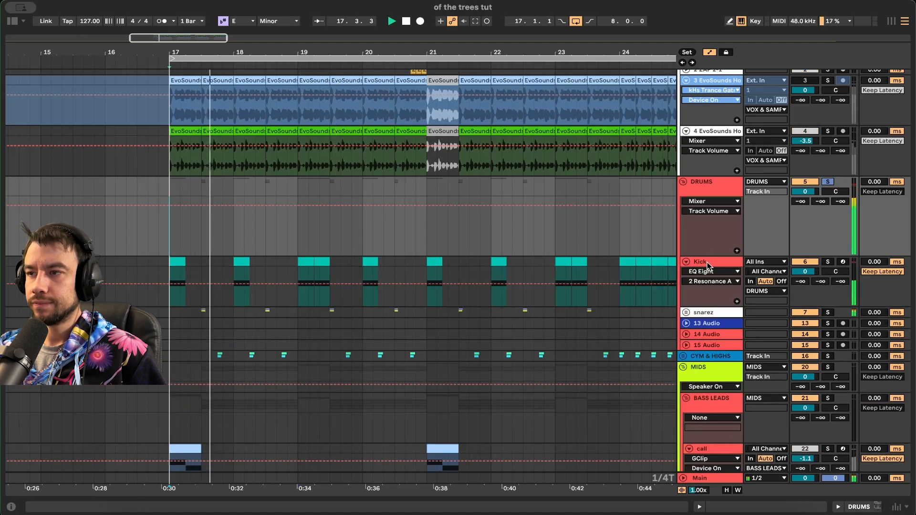
{"action": "double_click", "coordinate": [702, 263]}
{"action": "scroll", "coordinate": [150, 286], "scroll_direction": "down", "scroll_amount": 3}
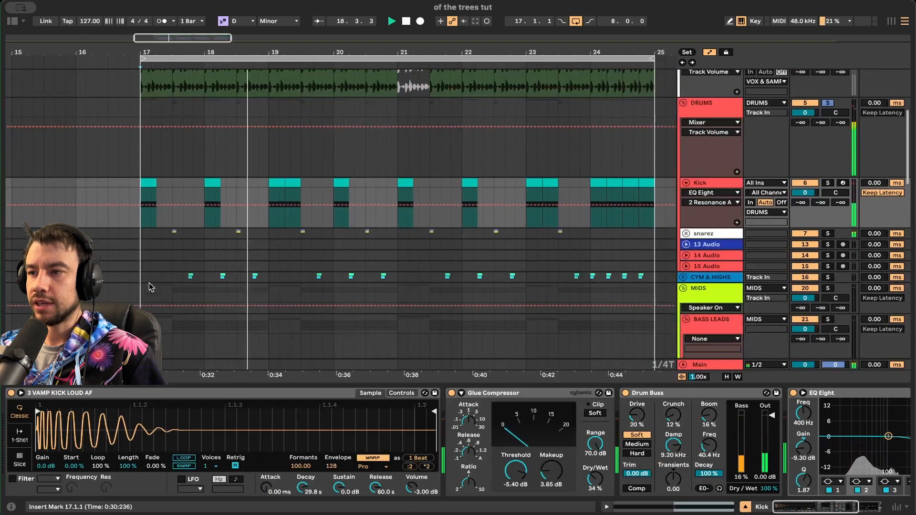
{"action": "key", "text": "space"}
{"action": "scroll", "coordinate": [525, 436], "scroll_direction": "right", "scroll_amount": 3}
{"action": "scroll", "coordinate": [686, 463], "scroll_direction": "right", "scroll_amount": 5}
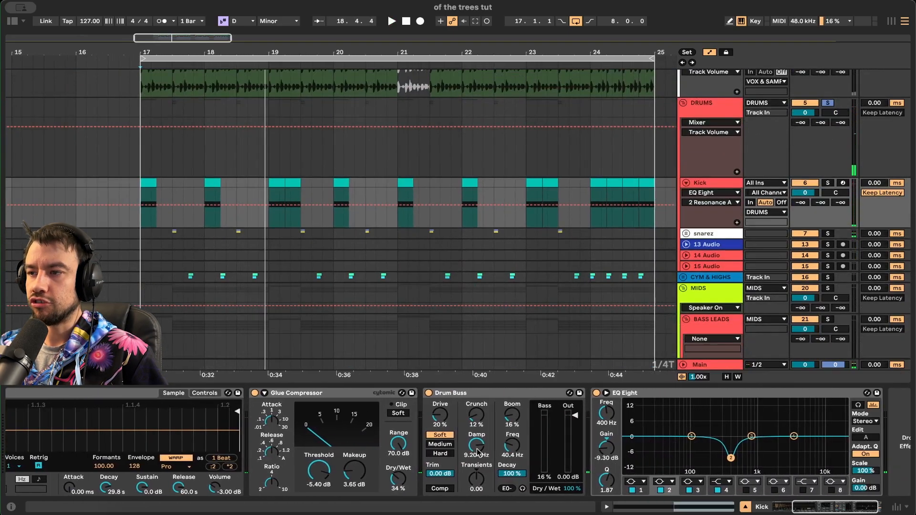
{"action": "key", "text": "space"}
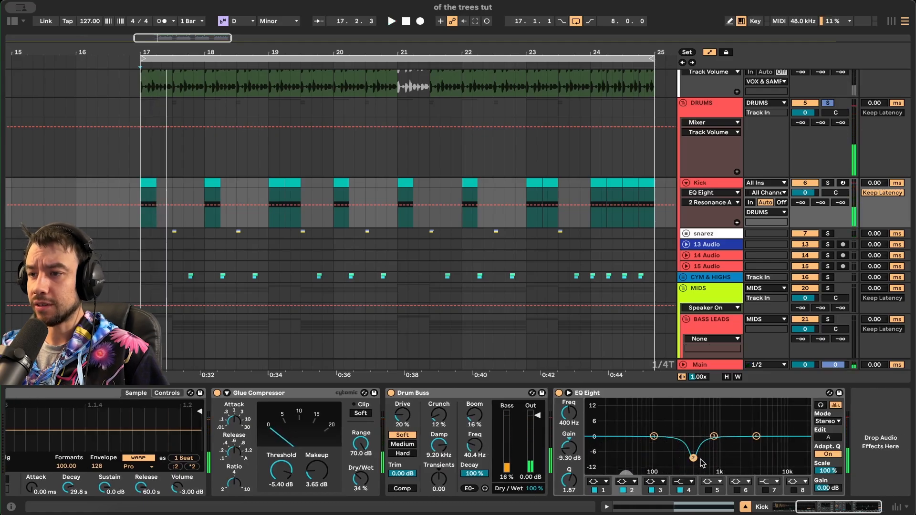
- Expand the snarez group to reveal its snare tracks
{"action": "scroll", "coordinate": [493, 242], "scroll_direction": "down", "scroll_amount": 2}
{"action": "scroll", "coordinate": [280, 220], "scroll_direction": "left", "scroll_amount": 2}
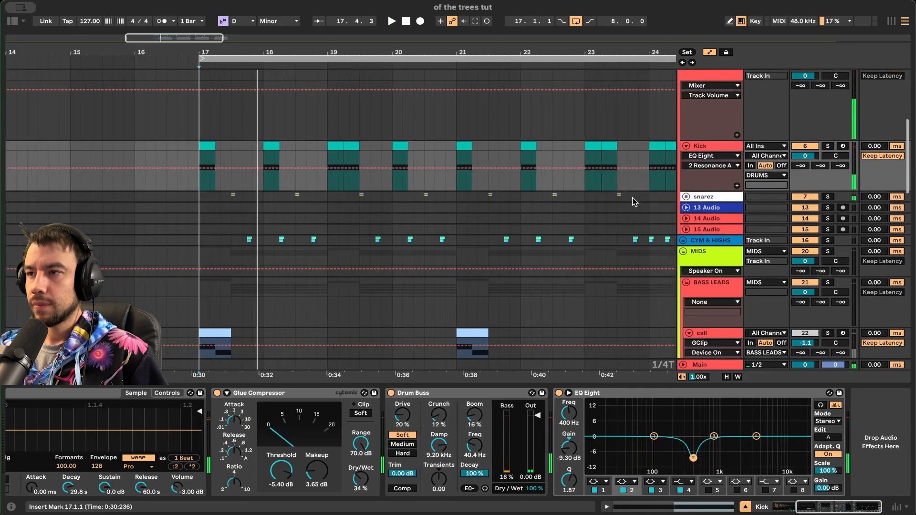
{"action": "left_click", "coordinate": [685, 197]}
{"action": "scroll", "coordinate": [687, 210], "scroll_direction": "down", "scroll_amount": 2}
- Unfold Snare and snare2 and audition them soloed with the REMEDY and CHVRGE clap clips
{"action": "left_click", "coordinate": [689, 214]}
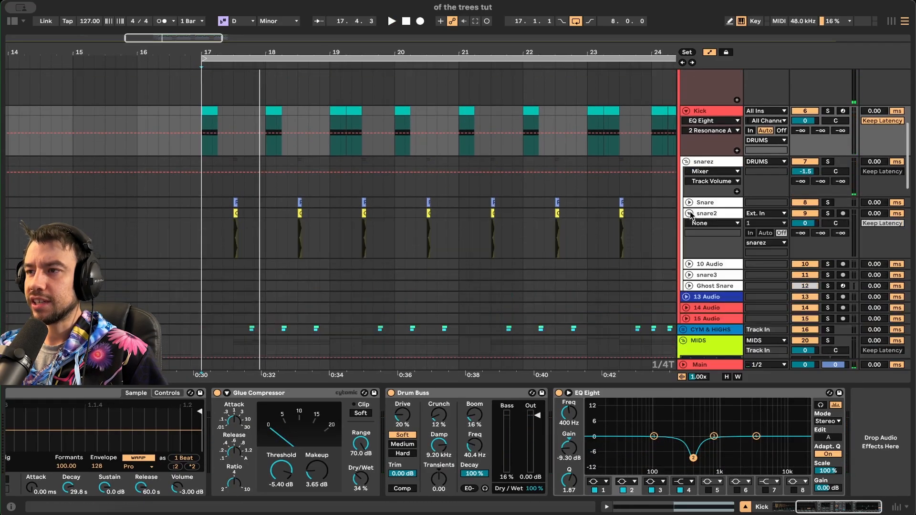
{"action": "left_click", "coordinate": [689, 202]}
{"action": "scroll", "coordinate": [235, 270], "scroll_direction": "up", "scroll_amount": 10}
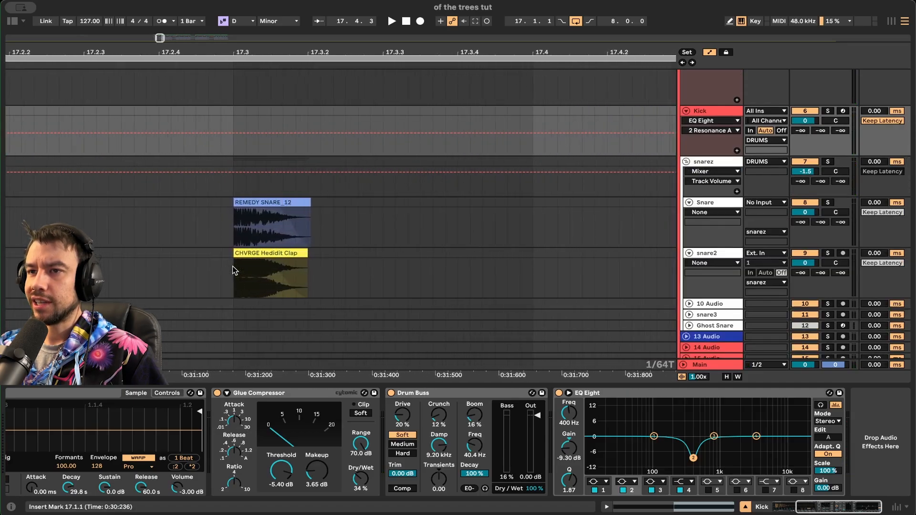
{"action": "left_click", "coordinate": [302, 234]}
{"action": "key", "text": "space"}
{"action": "left_click", "coordinate": [828, 202]}
{"action": "left_click", "coordinate": [828, 252]}
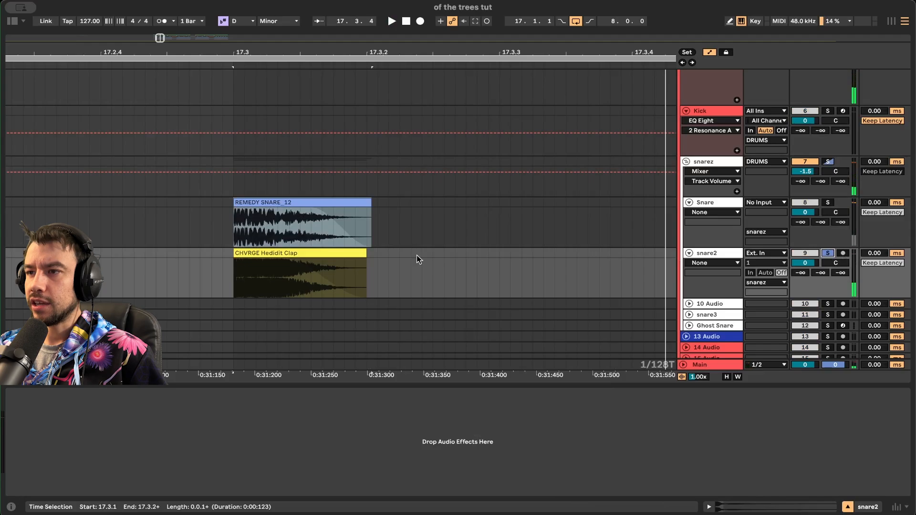
{"action": "left_click", "coordinate": [292, 252]}
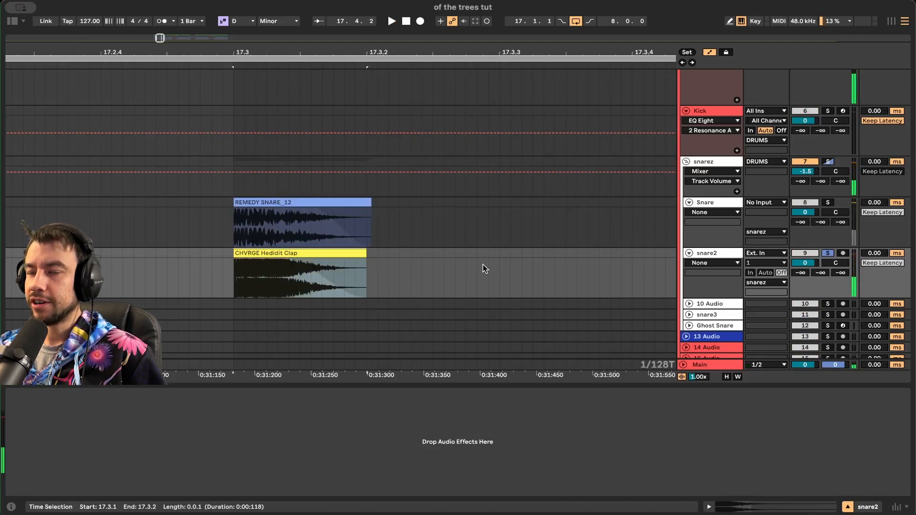
{"action": "scroll", "coordinate": [482, 264], "scroll_direction": "down", "scroll_amount": 4}
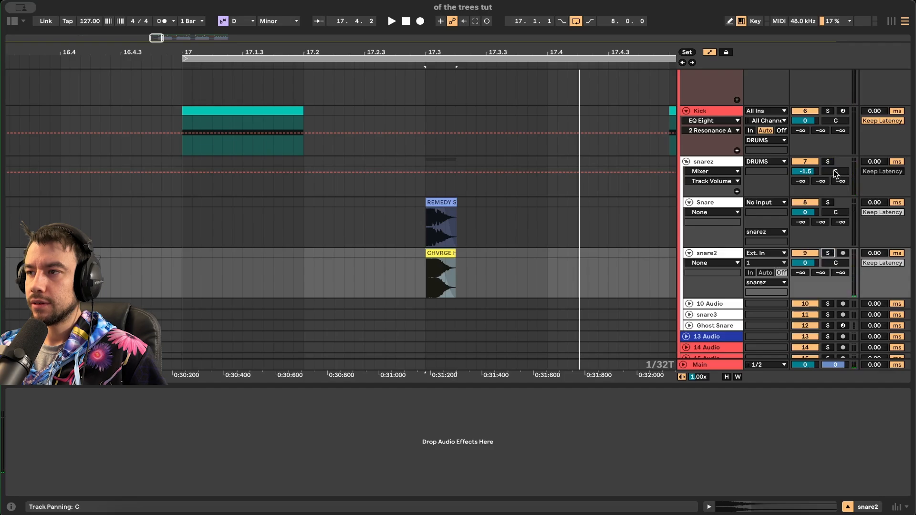
- Select the snarez group and inspect the Reverb and Chain chains in its effect rack
{"action": "left_click", "coordinate": [819, 166]}
{"action": "left_click", "coordinate": [697, 165]}
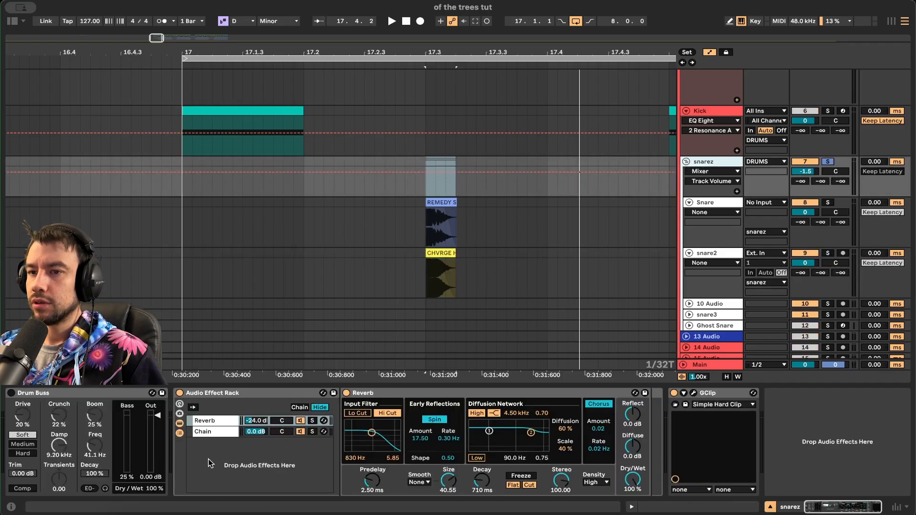
{"action": "left_click", "coordinate": [206, 396]}
{"action": "left_click", "coordinate": [233, 421]}
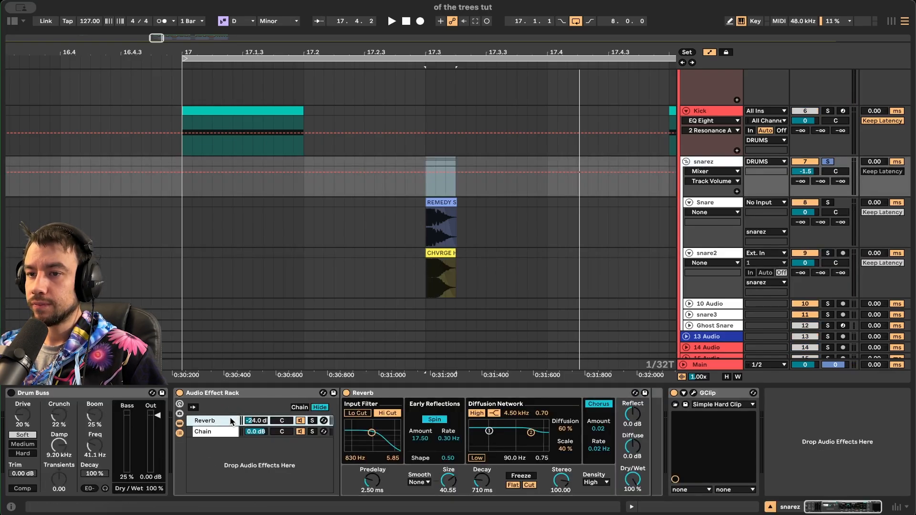
{"action": "left_click", "coordinate": [222, 435]}
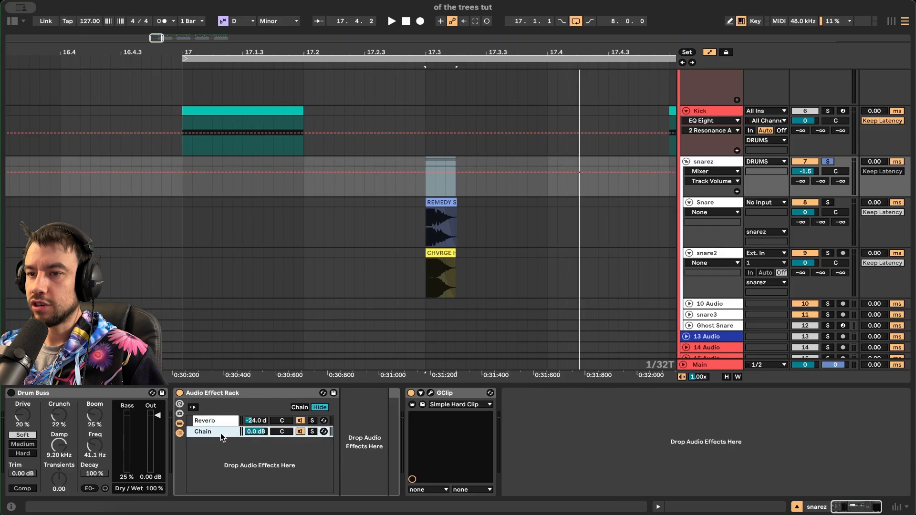
{"action": "left_click", "coordinate": [217, 422]}
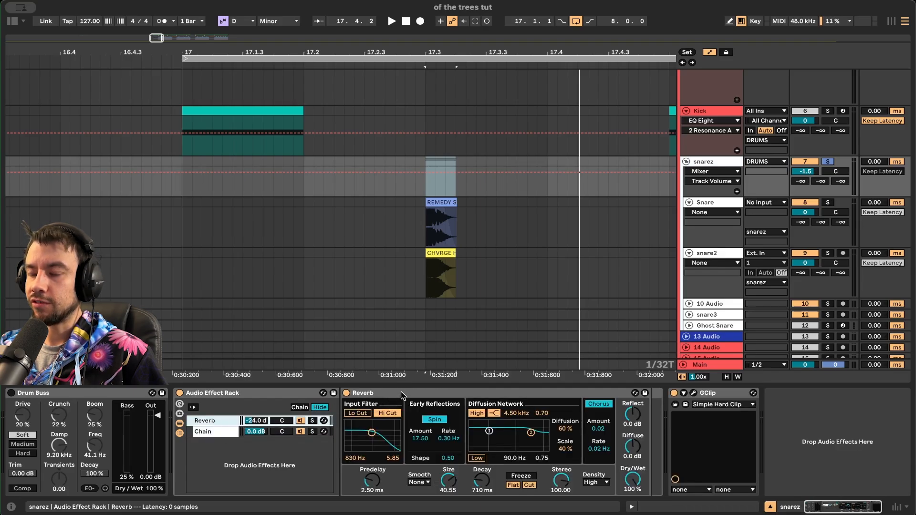
- Unsolo snarez, select the Snare track, collapse the device panel and zoom out
{"action": "left_click", "coordinate": [821, 161]}
{"action": "left_click", "coordinate": [188, 212]}
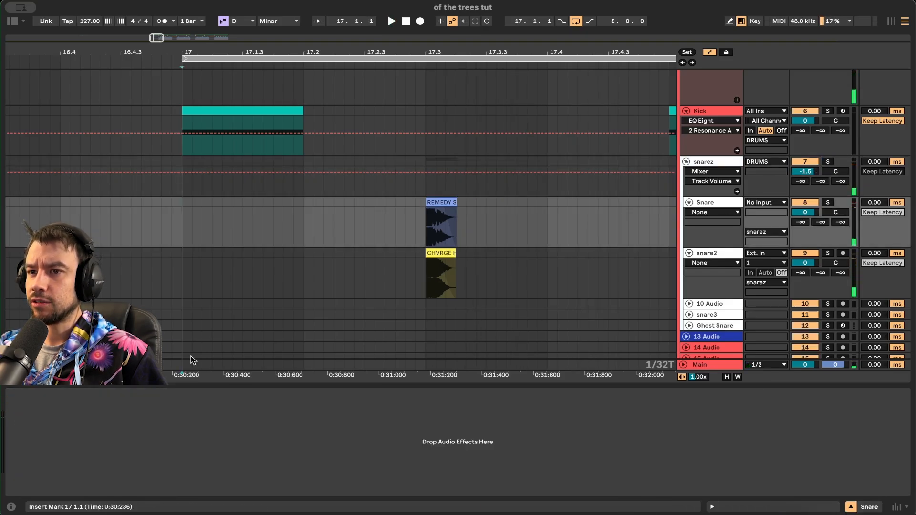
{"action": "left_click", "coordinate": [189, 385]}
{"action": "key", "text": "minus"}
{"action": "key", "text": "minus"}
{"action": "key", "text": "minus"}
{"action": "scroll", "coordinate": [190, 383], "scroll_direction": "up", "scroll_amount": 2}
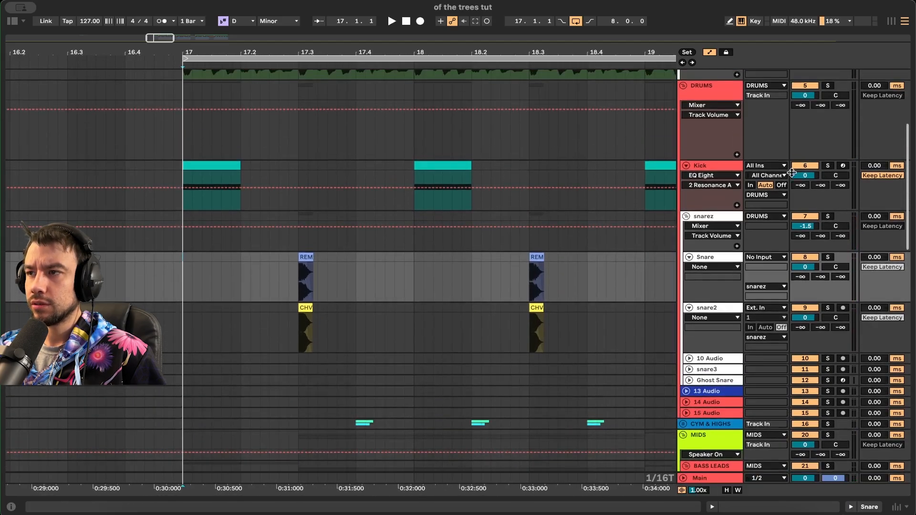
- Solo the DRUMS group, play it, and zoom out to show more bars
{"action": "left_click", "coordinate": [830, 86]}
{"action": "key", "text": "space"}
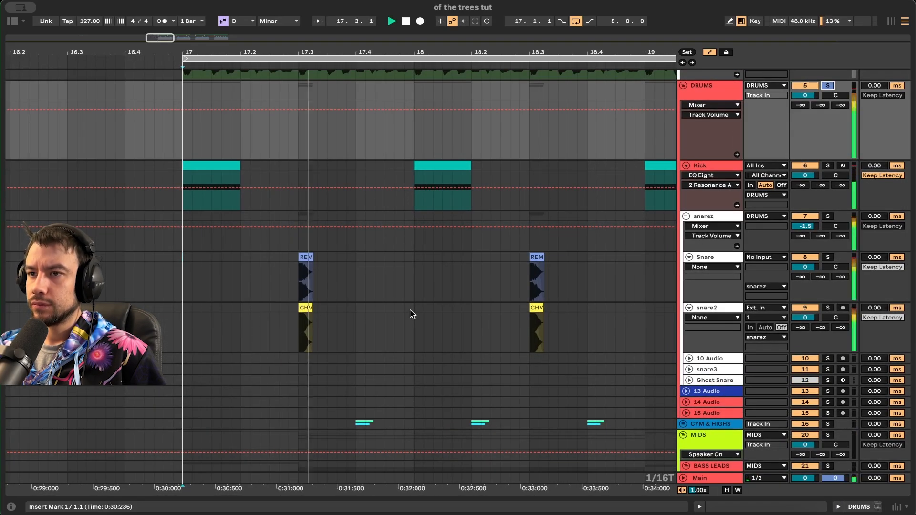
{"action": "scroll", "coordinate": [410, 310], "scroll_direction": "up", "scroll_amount": 2}
{"action": "key", "text": "minus"}
{"action": "key", "text": "minus"}
{"action": "key", "text": "minus"}
{"action": "scroll", "coordinate": [411, 310], "scroll_direction": "down", "scroll_amount": 1}
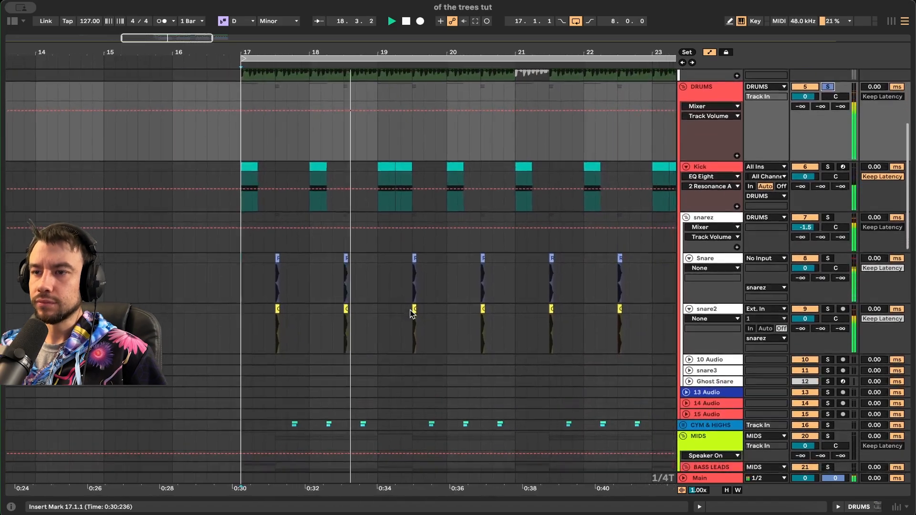
- Unfold the CYM & HIGHS group and the 17 Group, soloing track 19
{"action": "left_click", "coordinate": [683, 423]}
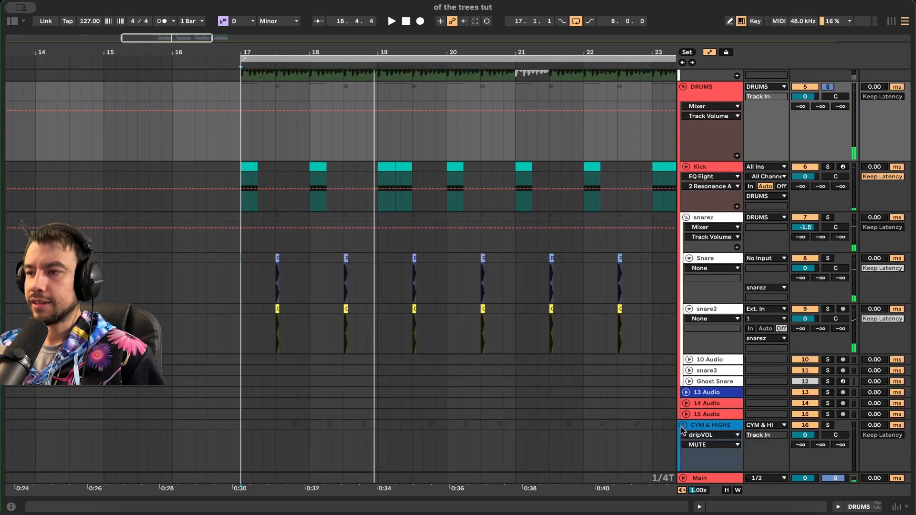
{"action": "scroll", "coordinate": [600, 401], "scroll_direction": "down", "scroll_amount": 5}
{"action": "left_click", "coordinate": [686, 204]}
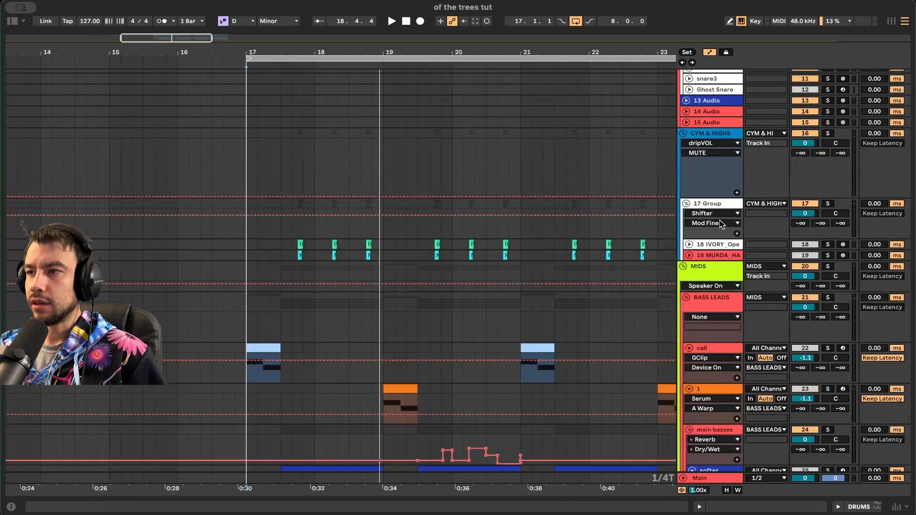
{"action": "left_click", "coordinate": [827, 255]}
{"action": "left_click", "coordinate": [828, 217]}
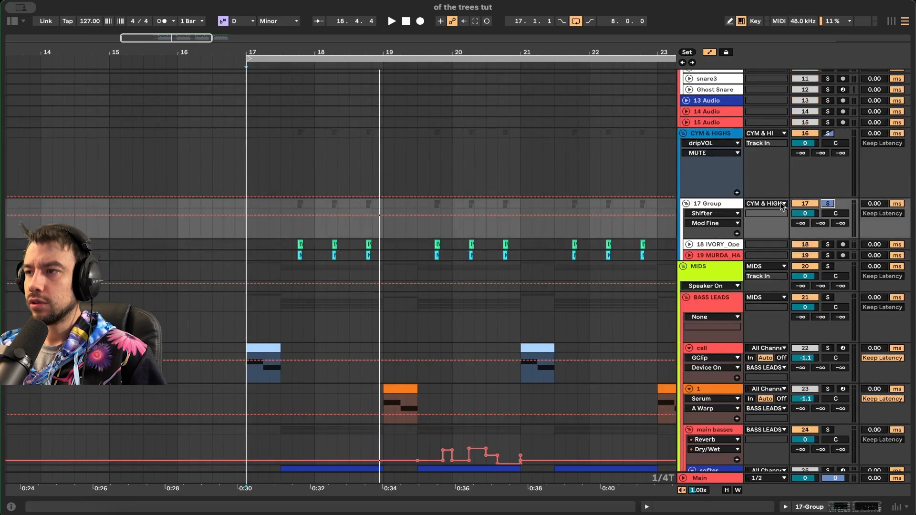
{"action": "scroll", "coordinate": [505, 225], "scroll_direction": "up", "scroll_amount": 10}
- Solo the DRUMS group again and play it while looking over the drum tracks
{"action": "left_click", "coordinate": [826, 134]}
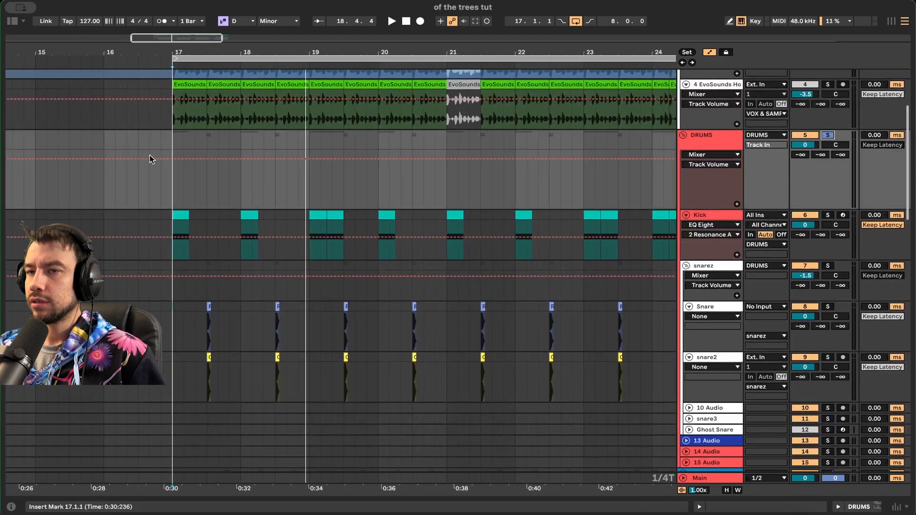
{"action": "key", "text": "space"}
{"action": "scroll", "coordinate": [243, 271], "scroll_direction": "down", "scroll_amount": 10}
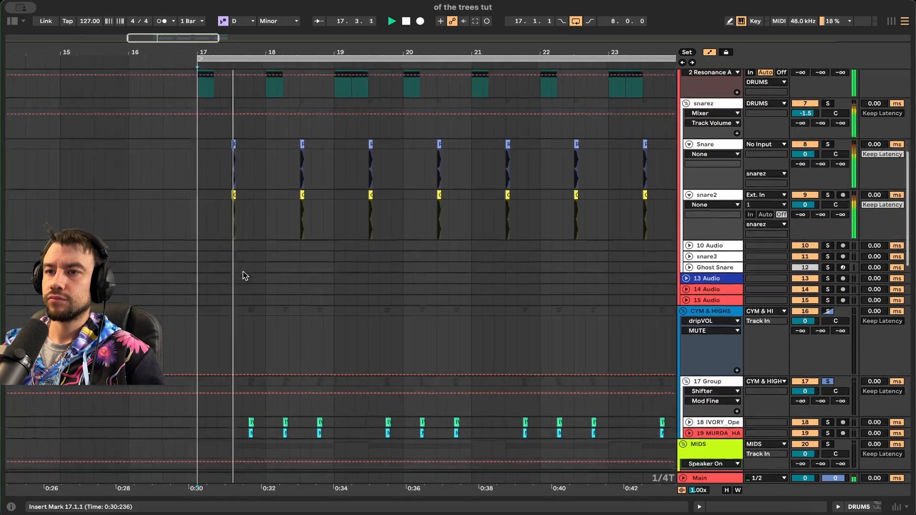
{"action": "scroll", "coordinate": [242, 270], "scroll_direction": "up", "scroll_amount": 3}
{"action": "scroll", "coordinate": [243, 271], "scroll_direction": "up", "scroll_amount": 5}
{"action": "scroll", "coordinate": [243, 271], "scroll_direction": "down", "scroll_amount": 5}
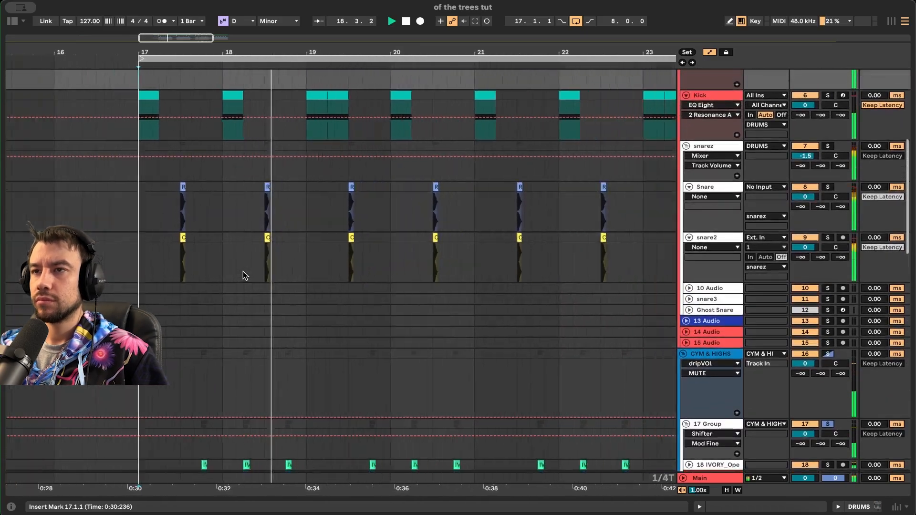
{"action": "scroll", "coordinate": [243, 271], "scroll_direction": "down", "scroll_amount": 1}
{"action": "scroll", "coordinate": [242, 271], "scroll_direction": "down", "scroll_amount": 1}
{"action": "scroll", "coordinate": [291, 337], "scroll_direction": "up", "scroll_amount": 2}
{"action": "scroll", "coordinate": [290, 336], "scroll_direction": "down", "scroll_amount": 2}
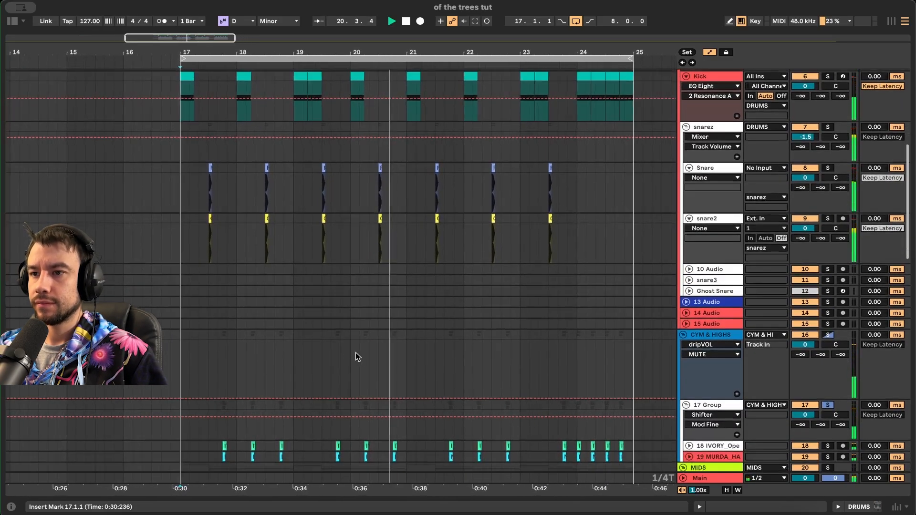
- Hide the automation choosers, select bars 17 to 25 across the drums, and play from bar 23
{"action": "left_click", "coordinate": [708, 53]}
{"action": "left_click_drag", "start_coordinate": [409, 454], "coordinate": [180, 106]}
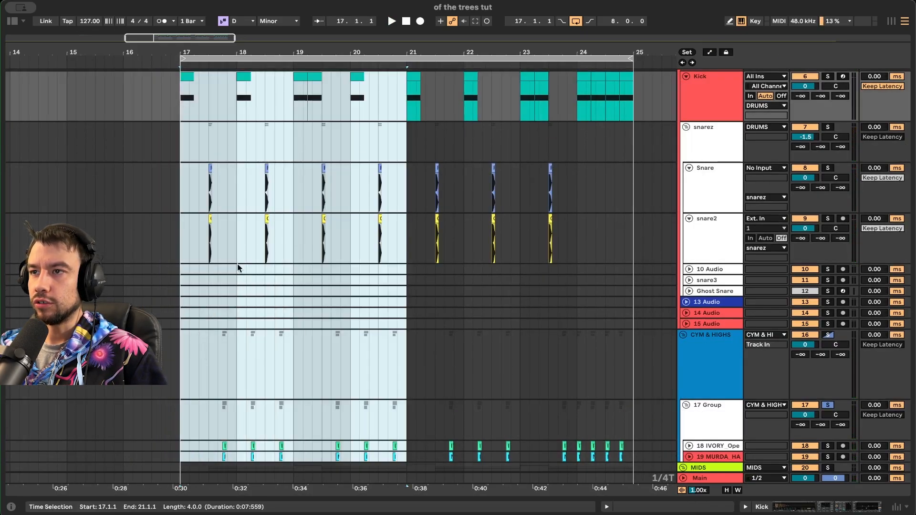
{"action": "left_click_drag", "start_coordinate": [409, 96], "coordinate": [567, 445]}
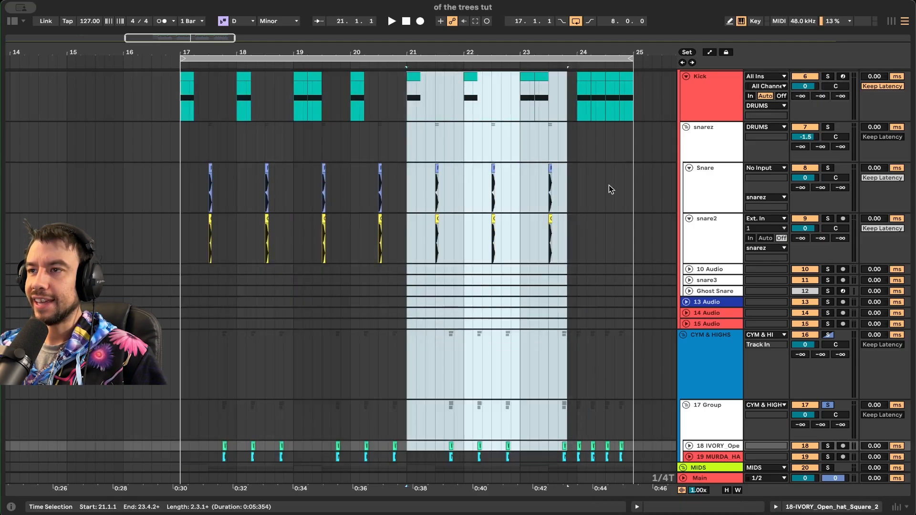
{"action": "left_click", "coordinate": [577, 91]}
{"action": "left_click_drag", "start_coordinate": [576, 106], "coordinate": [630, 128]}
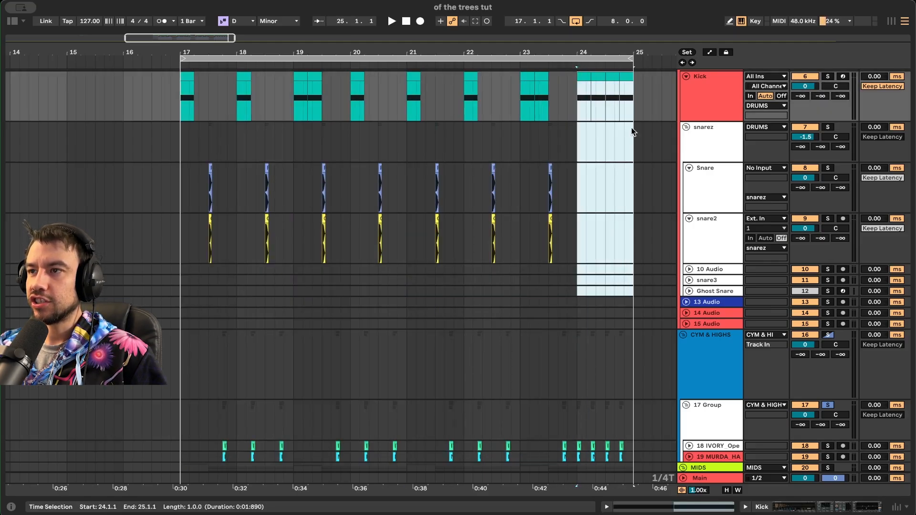
{"action": "left_click", "coordinate": [640, 101], "text": "shift"}
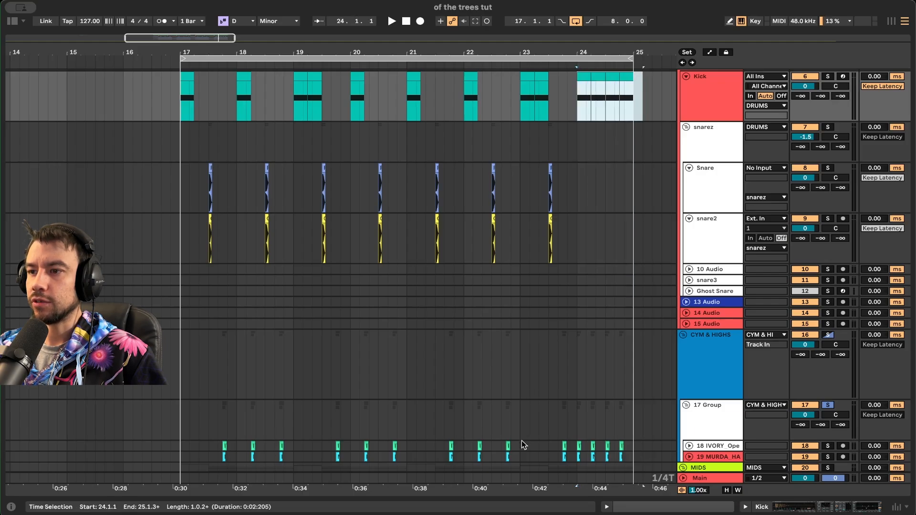
{"action": "left_click", "coordinate": [577, 448]}
{"action": "left_click", "coordinate": [520, 302]}
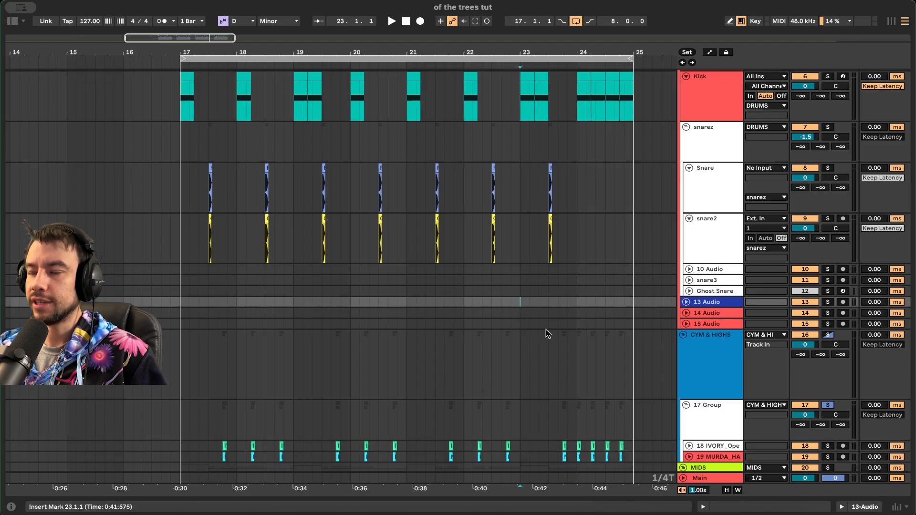
{"action": "key", "text": "space"}
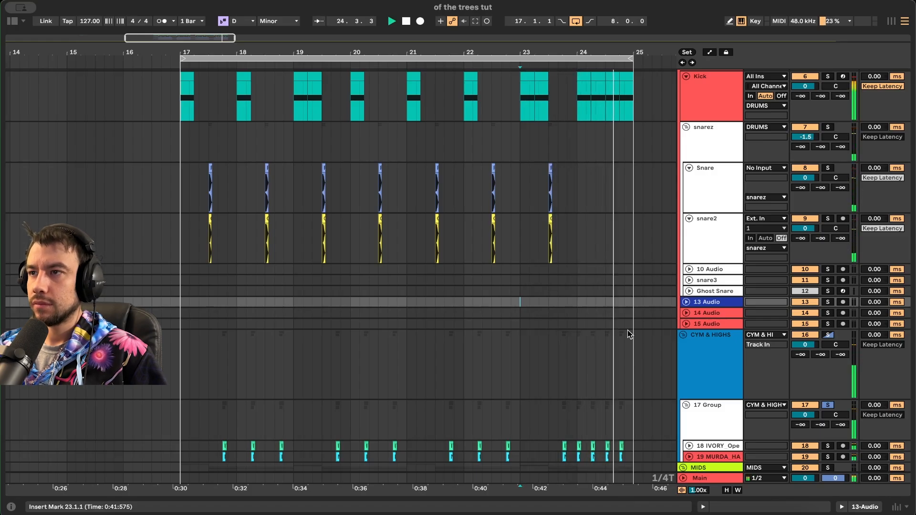
- Solo the Kick and select its clips from bar 17 to bar 25
{"action": "scroll", "coordinate": [666, 182], "scroll_direction": "up", "scroll_amount": 2}
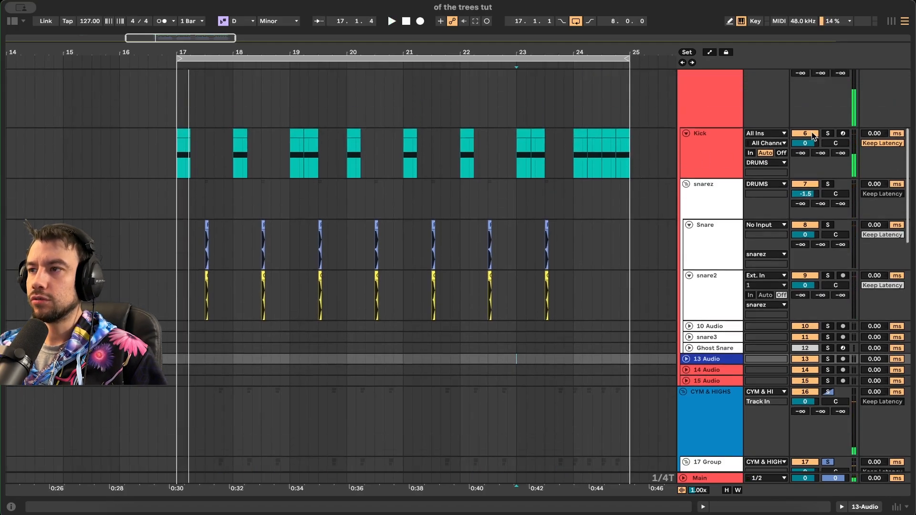
{"action": "left_click", "coordinate": [827, 133]}
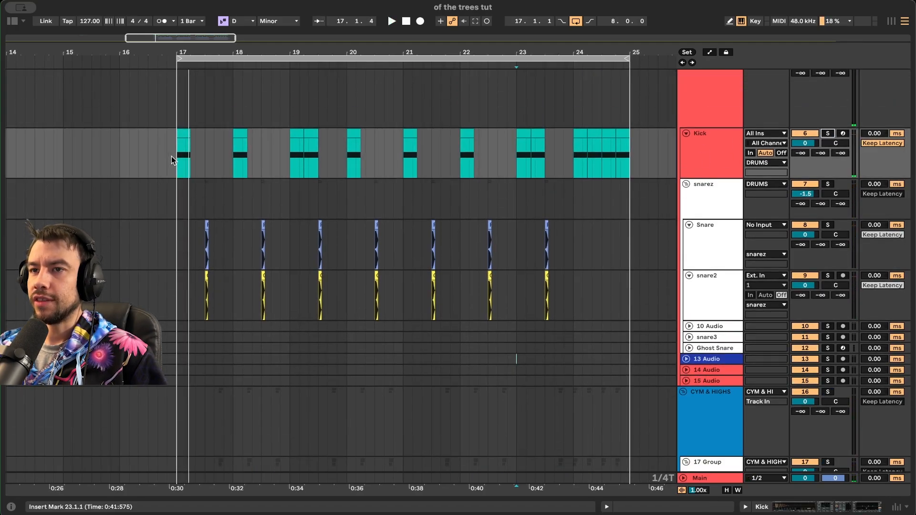
{"action": "left_click_drag", "start_coordinate": [170, 156], "coordinate": [628, 154]}
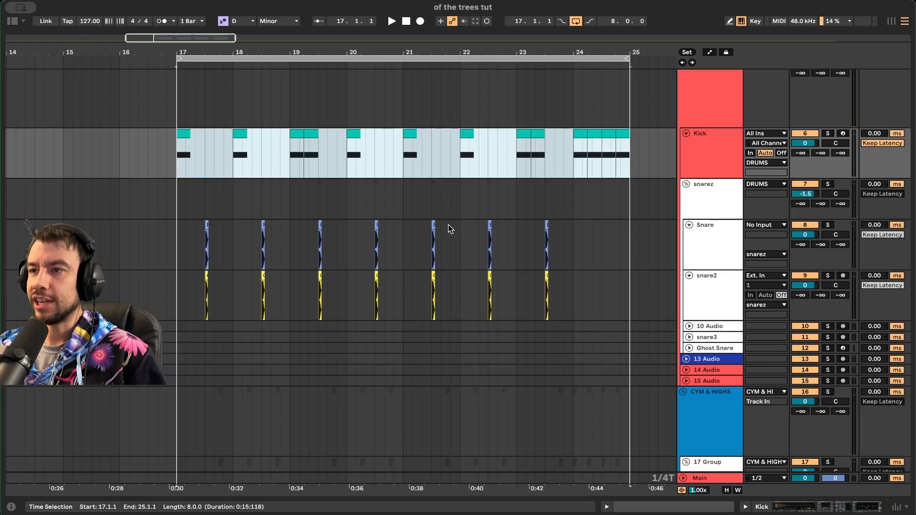
- Scroll around the arrangement and play the full mix from bar 17
{"action": "scroll", "coordinate": [473, 244], "scroll_direction": "down", "scroll_amount": 5}
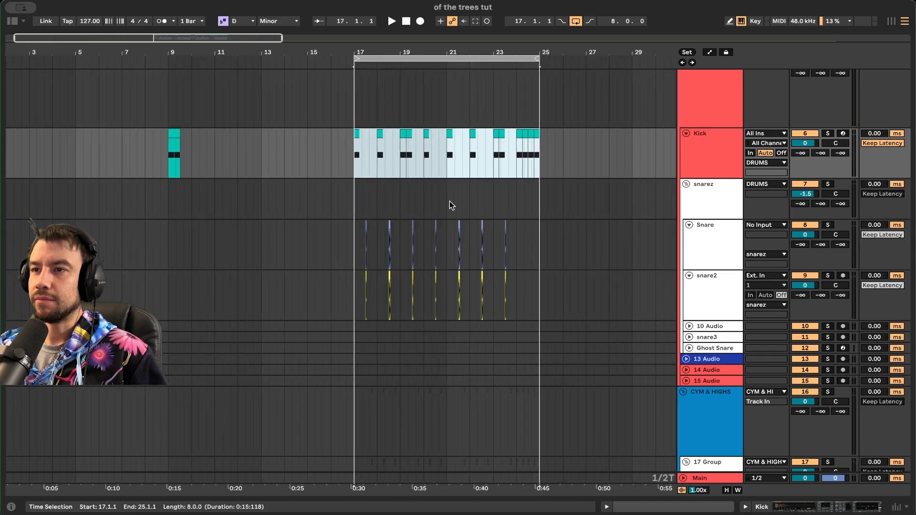
{"action": "scroll", "coordinate": [449, 201], "scroll_direction": "right", "scroll_amount": 3}
{"action": "scroll", "coordinate": [449, 201], "scroll_direction": "up", "scroll_amount": 3}
{"action": "scroll", "coordinate": [281, 273], "scroll_direction": "down", "scroll_amount": 10}
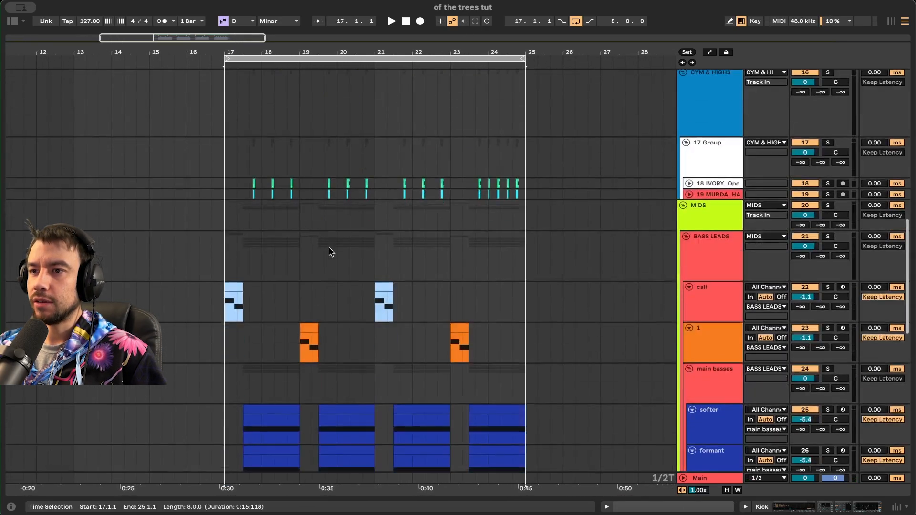
{"action": "scroll", "coordinate": [329, 247], "scroll_direction": "left", "scroll_amount": 2}
{"action": "scroll", "coordinate": [276, 223], "scroll_direction": "down", "scroll_amount": 3}
{"action": "scroll", "coordinate": [277, 223], "scroll_direction": "left", "scroll_amount": 1}
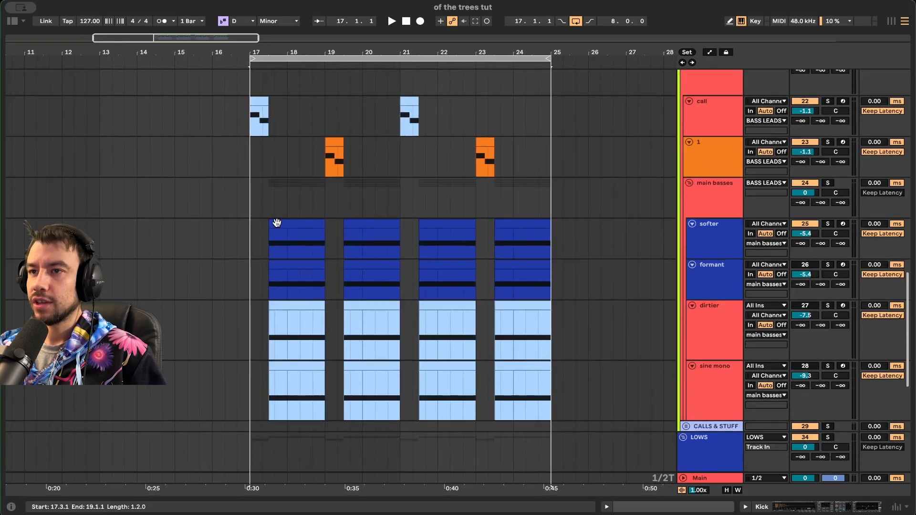
{"action": "scroll", "coordinate": [363, 252], "scroll_direction": "up", "scroll_amount": 4}
{"action": "scroll", "coordinate": [363, 254], "scroll_direction": "down", "scroll_amount": 1}
{"action": "scroll", "coordinate": [424, 231], "scroll_direction": "down", "scroll_amount": 5}
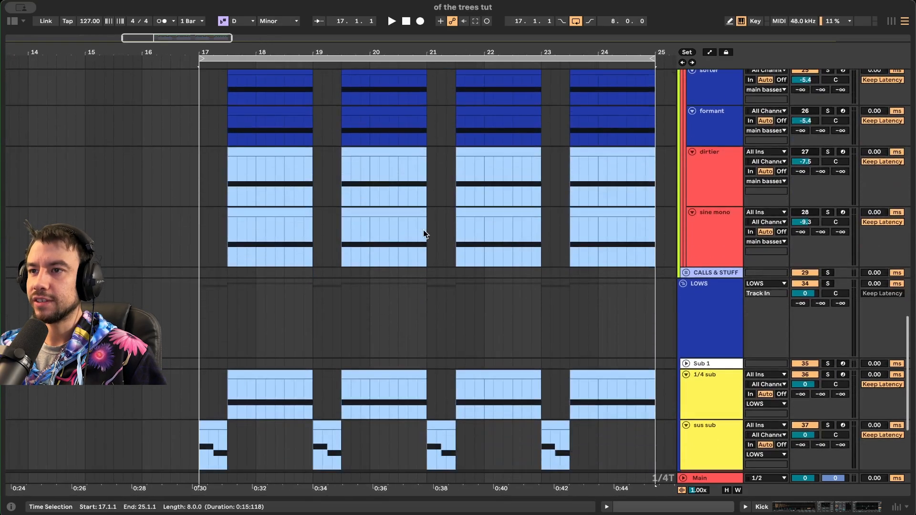
{"action": "scroll", "coordinate": [423, 230], "scroll_direction": "up", "scroll_amount": 13}
{"action": "scroll", "coordinate": [426, 234], "scroll_direction": "up", "scroll_amount": 12}
{"action": "key", "text": "space"}
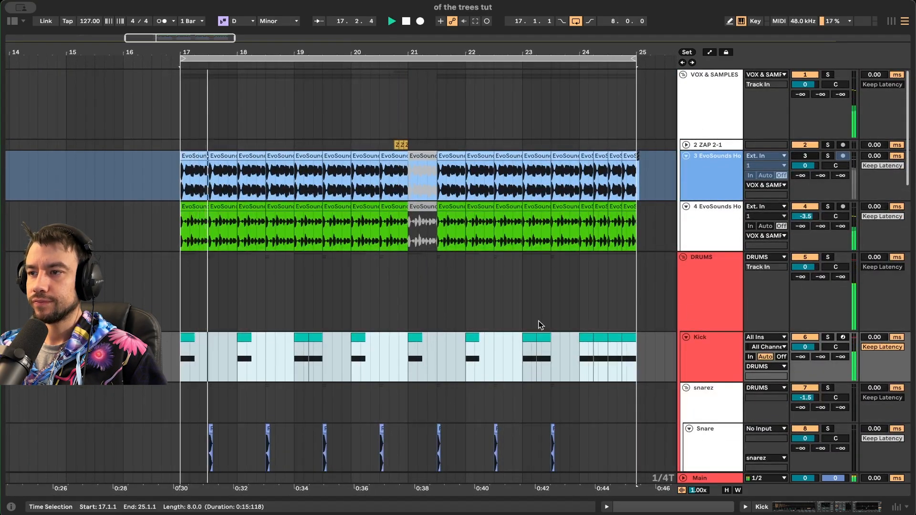
{"action": "scroll", "coordinate": [510, 279], "scroll_direction": "down", "scroll_amount": 10}
{"action": "scroll", "coordinate": [506, 291], "scroll_direction": "left", "scroll_amount": 1}
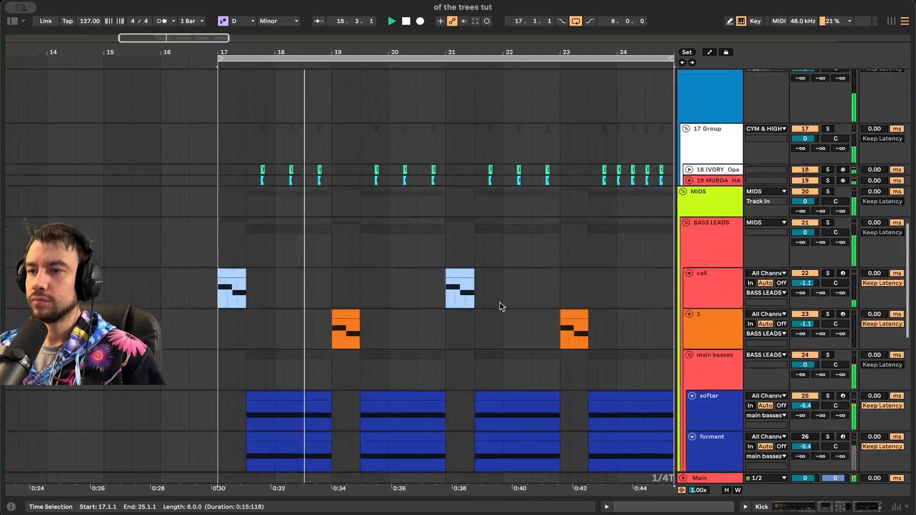
{"action": "scroll", "coordinate": [499, 302], "scroll_direction": "down", "scroll_amount": 5}
{"action": "scroll", "coordinate": [499, 303], "scroll_direction": "right", "scroll_amount": 1}
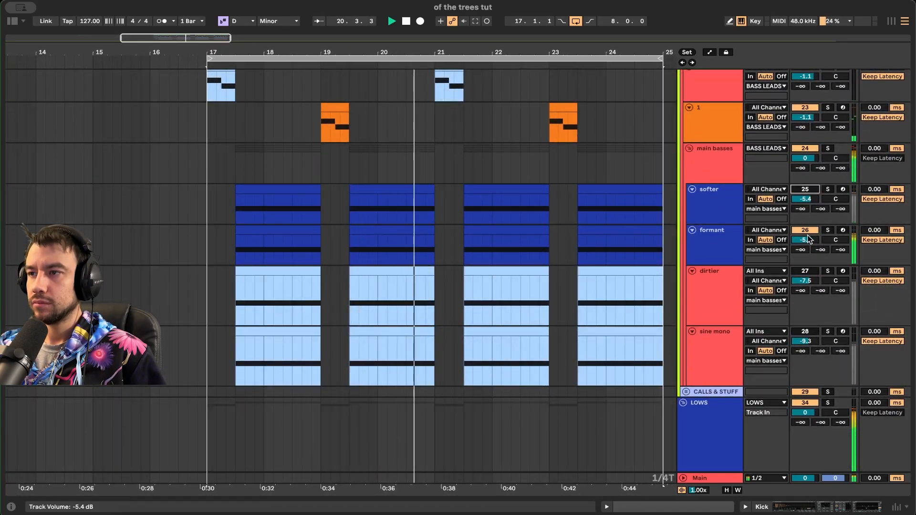
{"action": "left_click", "coordinate": [733, 239]}
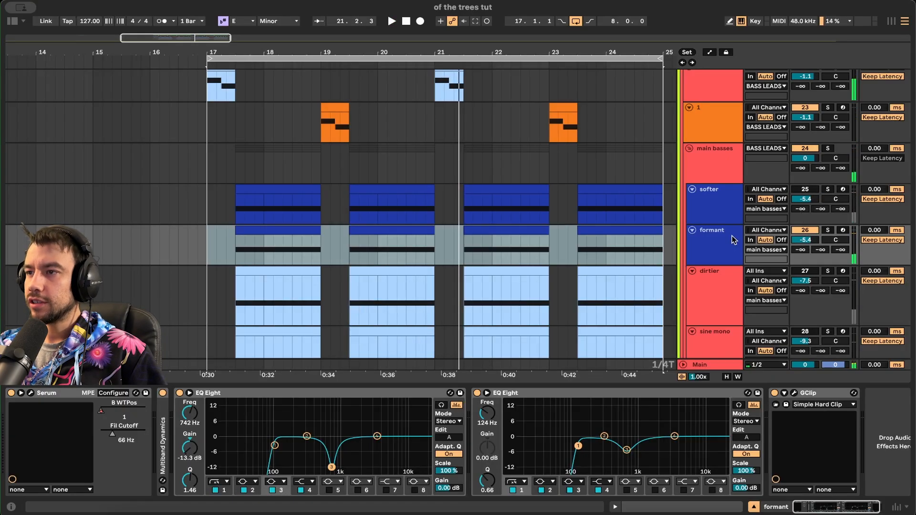
{"action": "left_click", "coordinate": [720, 243]}
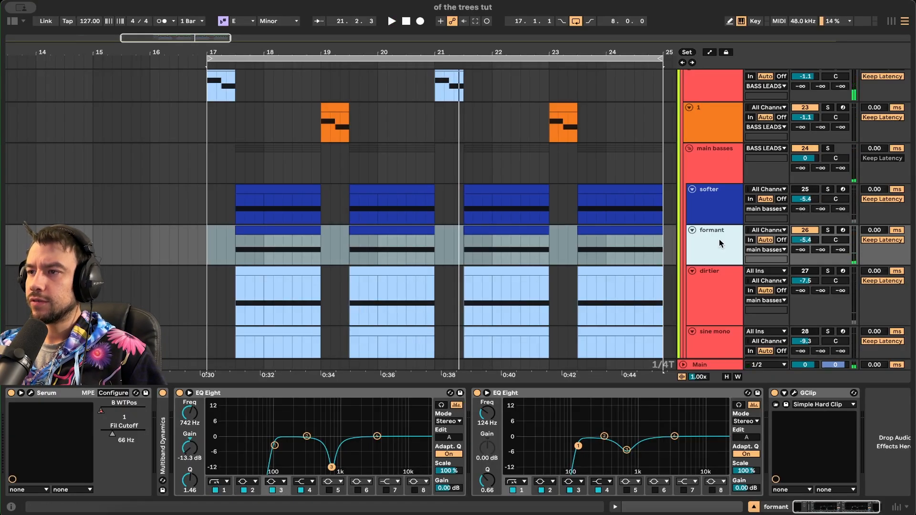
{"action": "left_click", "coordinate": [30, 393]}
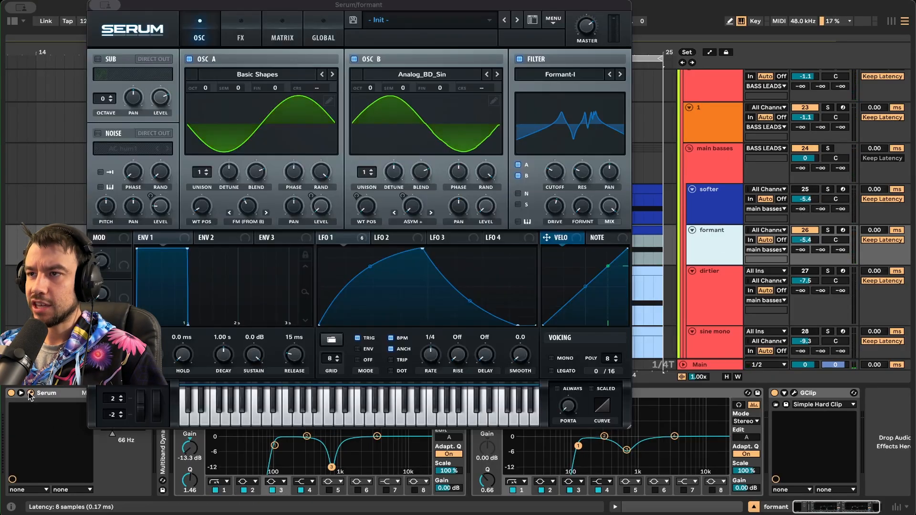
{"action": "left_click", "coordinate": [566, 72]}
{"action": "mouse_move", "coordinate": [571, 123]}
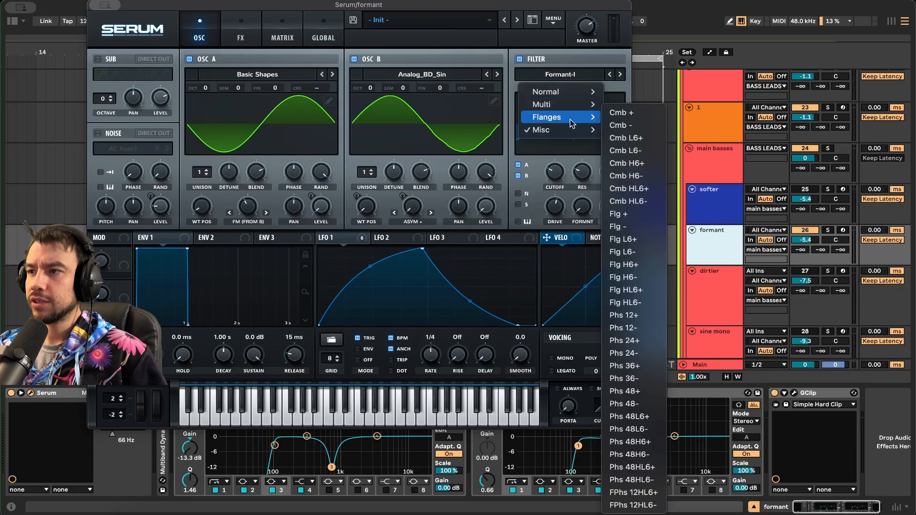
{"action": "left_click", "coordinate": [828, 231]}
{"action": "key", "text": "space"}
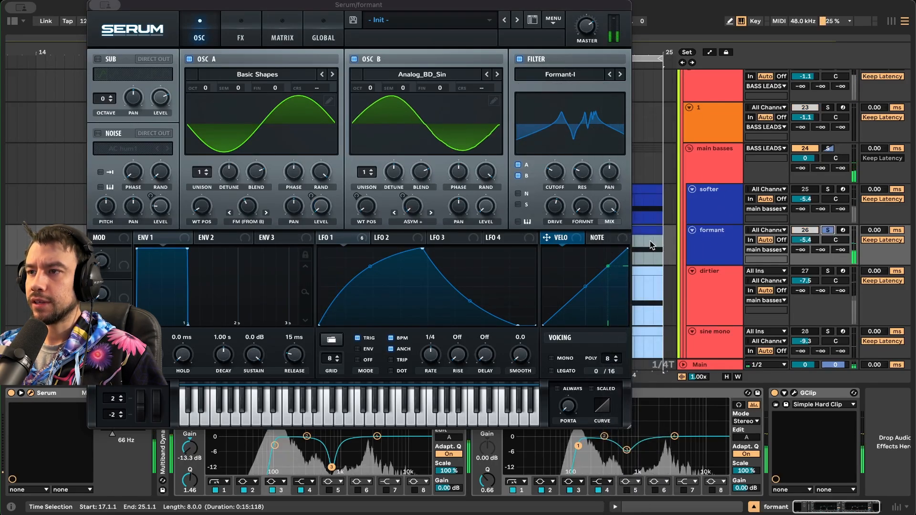
{"action": "left_click", "coordinate": [650, 231]}
{"action": "left_click", "coordinate": [576, 75]}
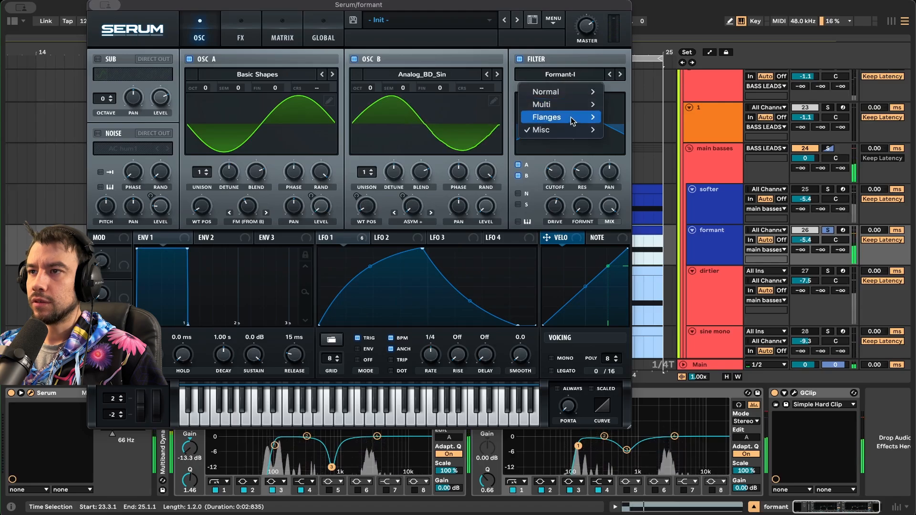
{"action": "mouse_move", "coordinate": [587, 117]}
{"action": "left_click", "coordinate": [625, 126]}
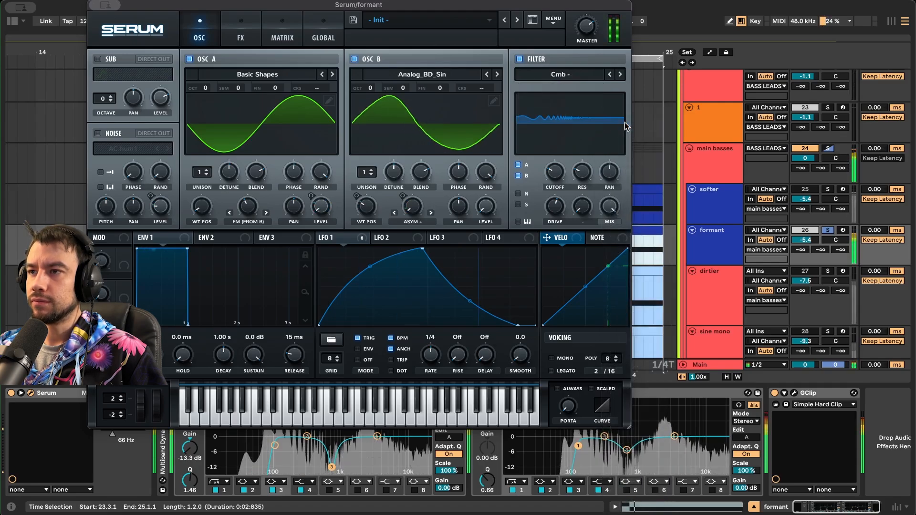
{"action": "left_click", "coordinate": [581, 77]}
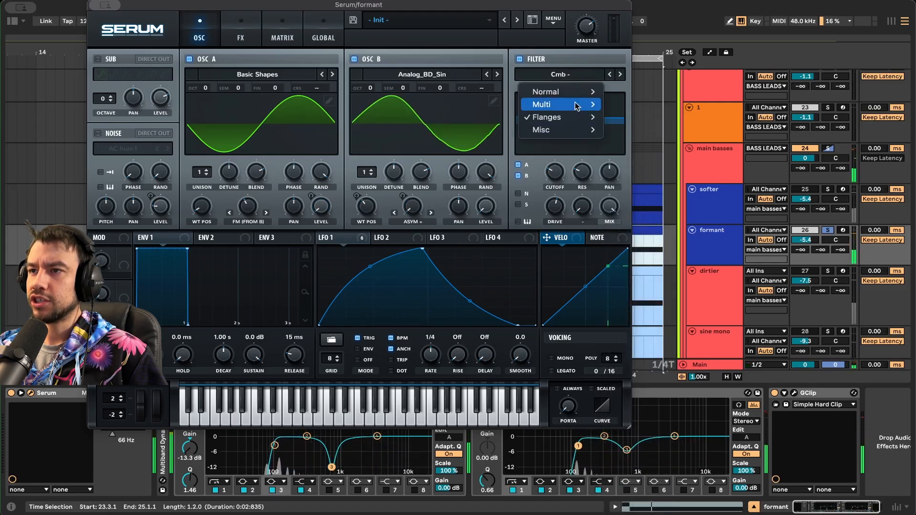
{"action": "mouse_move", "coordinate": [575, 123]}
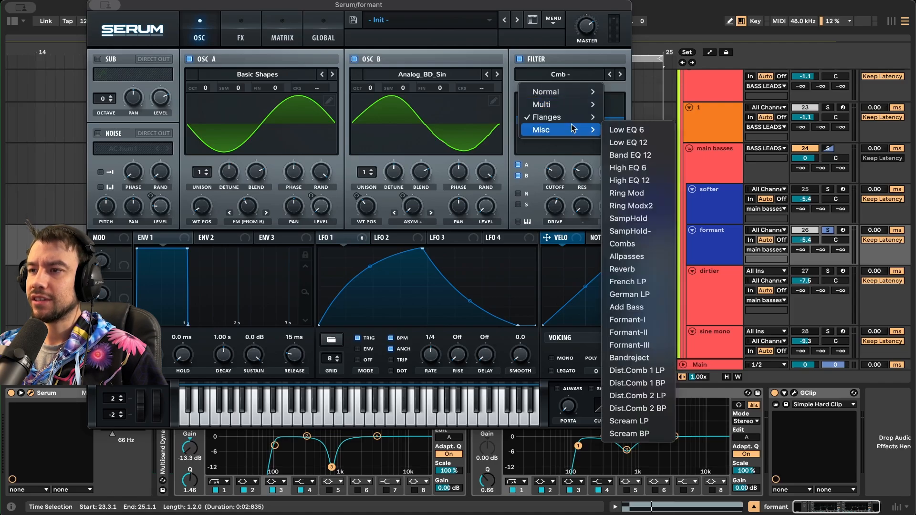
{"action": "left_click", "coordinate": [638, 323]}
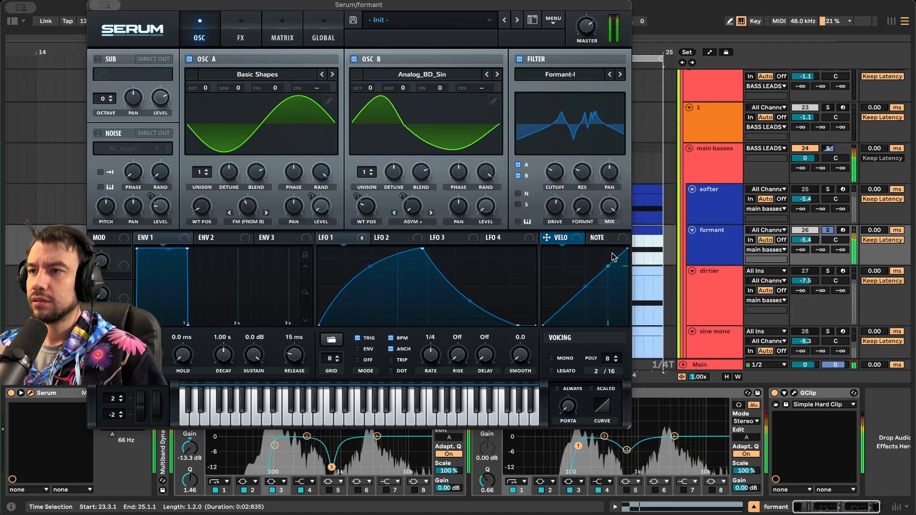
{"action": "mouse_move", "coordinate": [555, 175]}
{"action": "left_mouse_down"}
{"action": "mouse_move", "coordinate": [572, 123]}
{"action": "mouse_move", "coordinate": [563, 175]}
{"action": "left_mouse_up"}
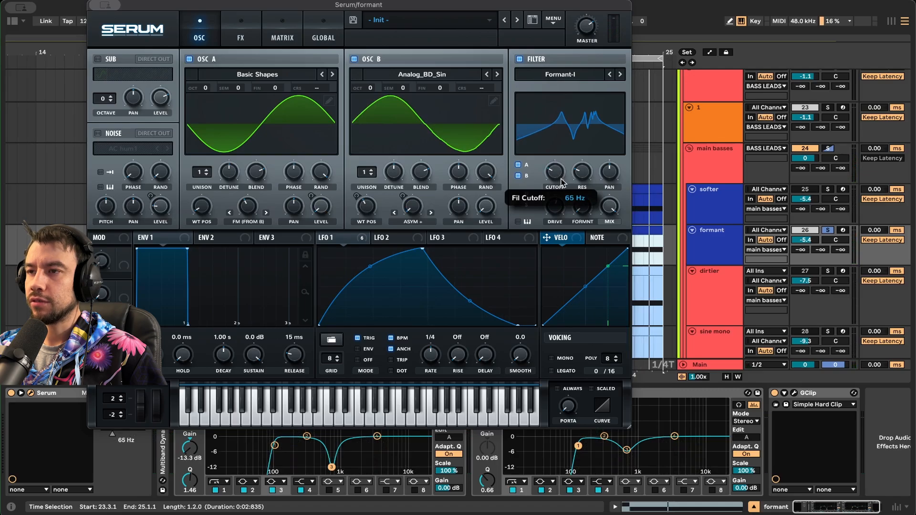
{"action": "key", "text": "space"}
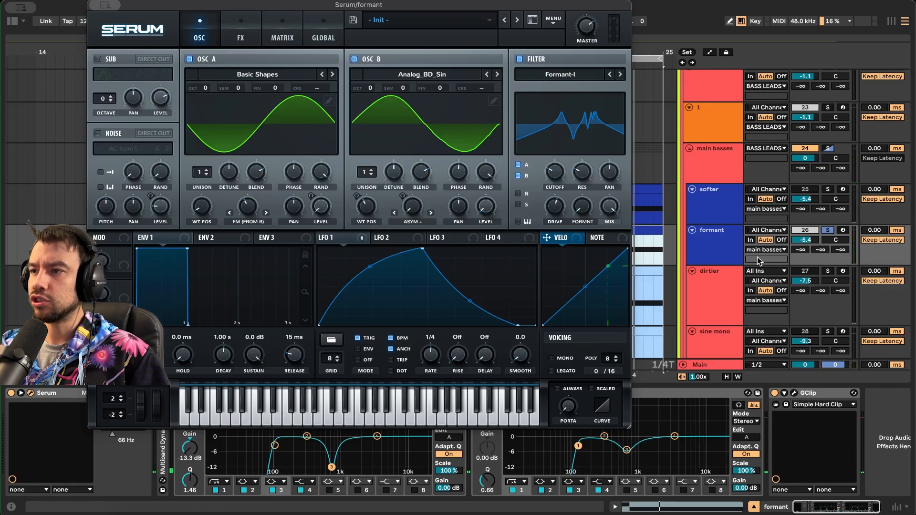
{"action": "scroll", "coordinate": [765, 248], "scroll_direction": "down", "scroll_amount": 1}
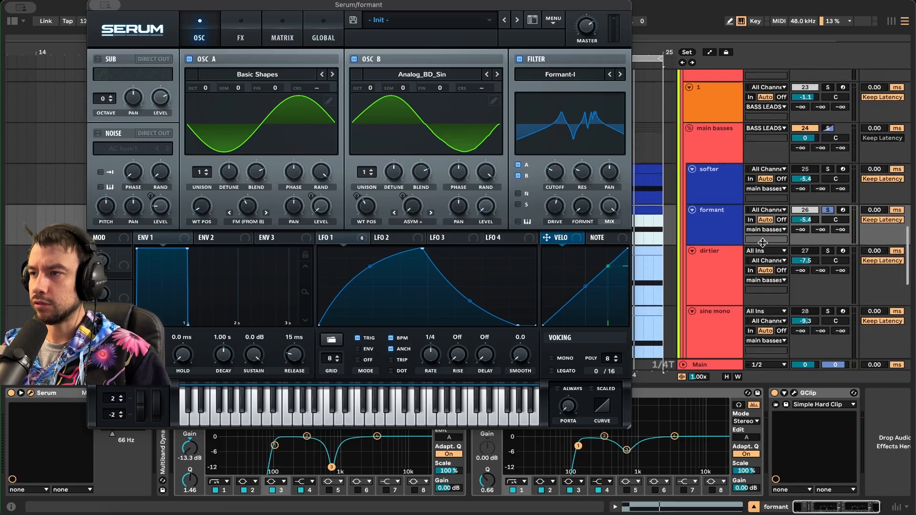
{"action": "left_click", "coordinate": [826, 210]}
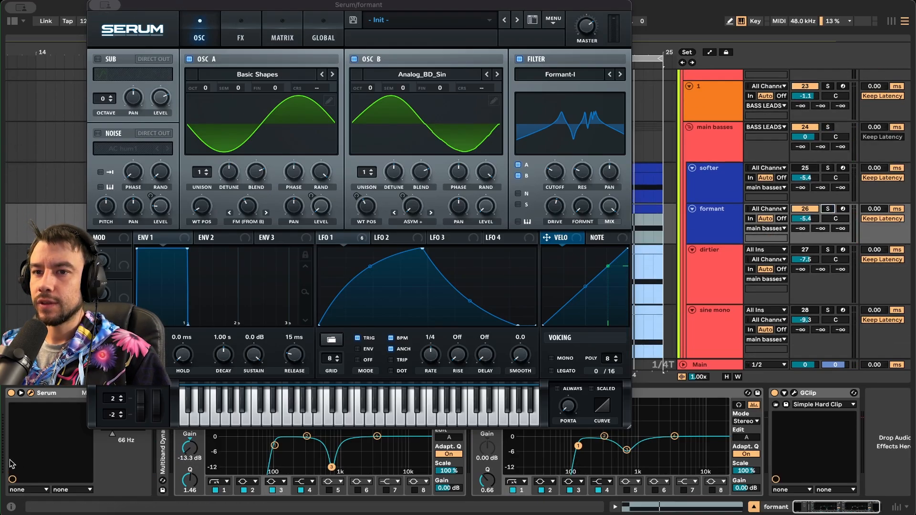
{"action": "left_click", "coordinate": [31, 394]}
{"action": "scroll", "coordinate": [625, 213], "scroll_direction": "up", "scroll_amount": 15}
{"action": "scroll", "coordinate": [610, 215], "scroll_direction": "down", "scroll_amount": 15}
{"action": "key", "text": "space"}
{"action": "scroll", "coordinate": [593, 276], "scroll_direction": "down", "scroll_amount": 2}
- Look at the softer and dirtier tracks' devices and play the dirtier part
{"action": "left_click", "coordinate": [191, 184]}
{"action": "key", "text": "space"}
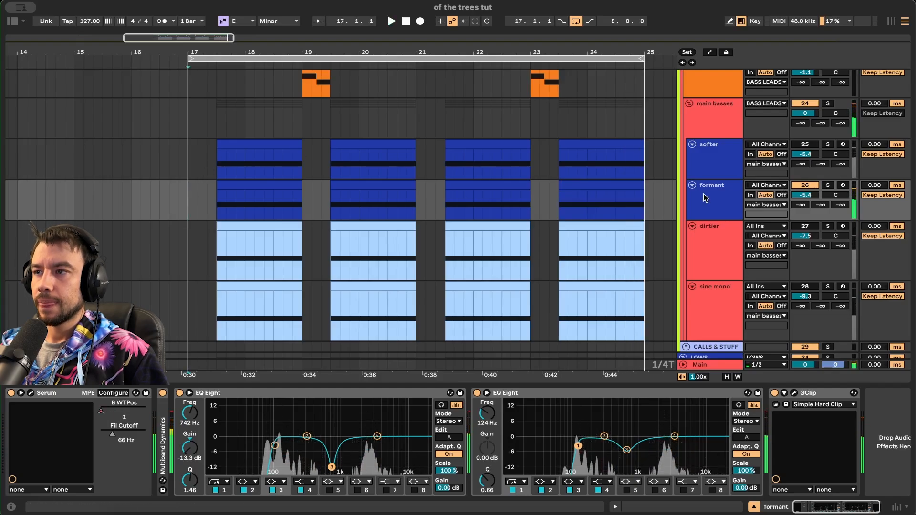
{"action": "left_click", "coordinate": [804, 150]}
{"action": "scroll", "coordinate": [804, 187], "scroll_direction": "down", "scroll_amount": 2}
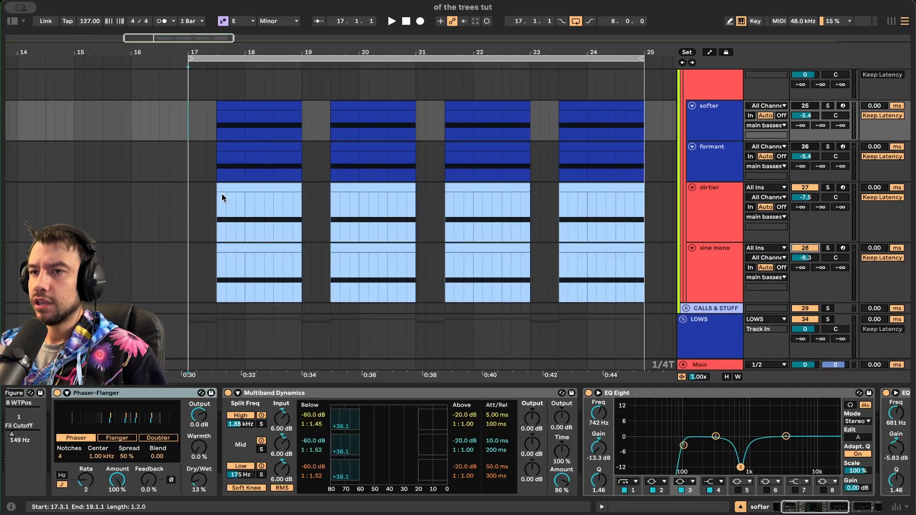
{"action": "left_click", "coordinate": [219, 212]}
{"action": "key", "text": "space"}
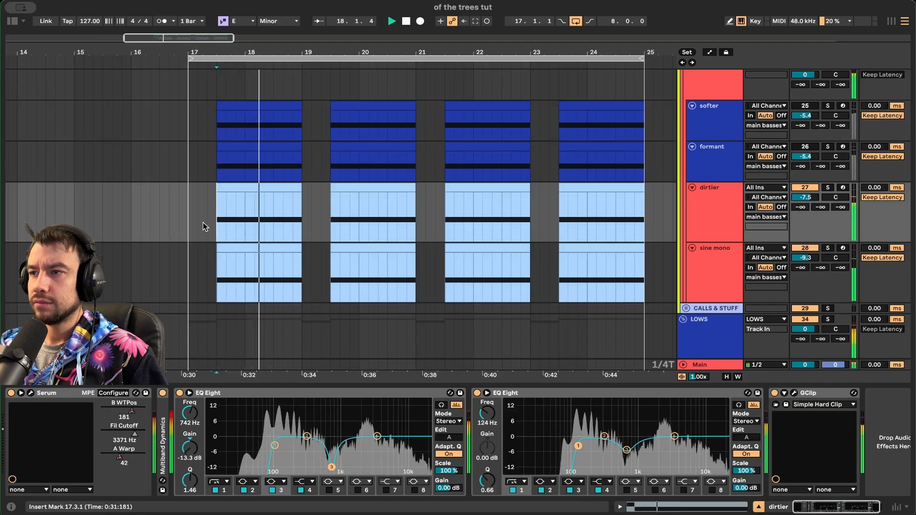
{"action": "key", "text": "space"}
- Return the start point to bar 17 and select the first EvoSounds vocal track
{"action": "scroll", "coordinate": [774, 239], "scroll_direction": "up", "scroll_amount": 1}
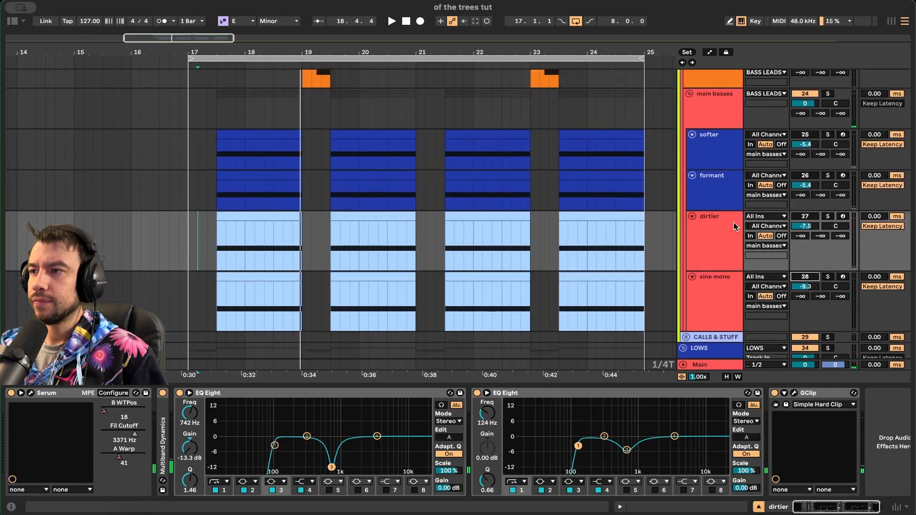
{"action": "scroll", "coordinate": [809, 215], "scroll_direction": "up", "scroll_amount": 2}
{"action": "scroll", "coordinate": [339, 210], "scroll_direction": "up", "scroll_amount": 5}
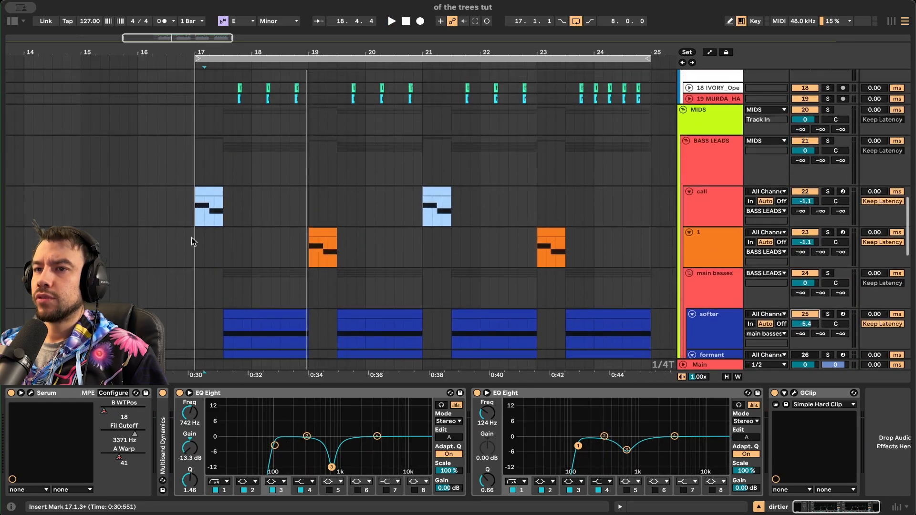
{"action": "left_click", "coordinate": [191, 236]}
{"action": "scroll", "coordinate": [194, 245], "scroll_direction": "up", "scroll_amount": 4}
{"action": "scroll", "coordinate": [194, 245], "scroll_direction": "up", "scroll_amount": 3}
{"action": "scroll", "coordinate": [195, 245], "scroll_direction": "up", "scroll_amount": 4}
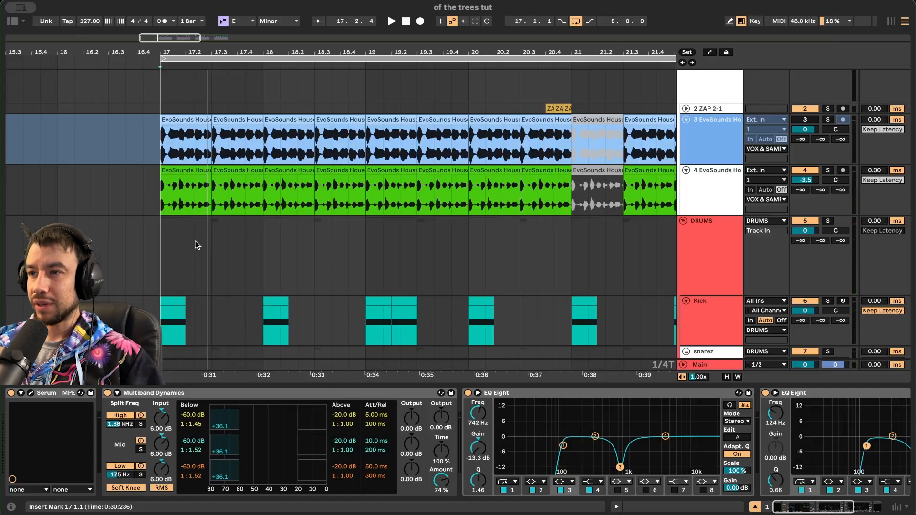
{"action": "scroll", "coordinate": [231, 228], "scroll_direction": "down", "scroll_amount": 3}
{"action": "scroll", "coordinate": [231, 227], "scroll_direction": "up", "scroll_amount": 1}
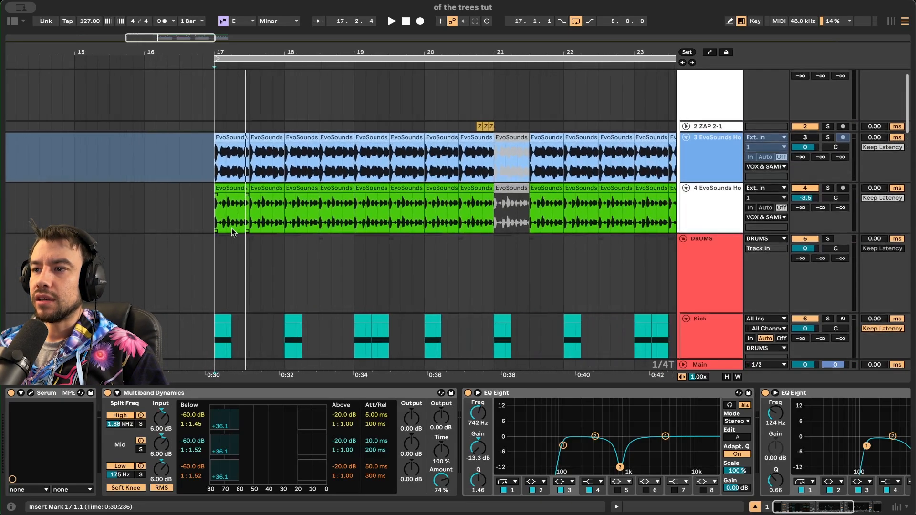
{"action": "scroll", "coordinate": [231, 228], "scroll_direction": "down", "scroll_amount": 2}
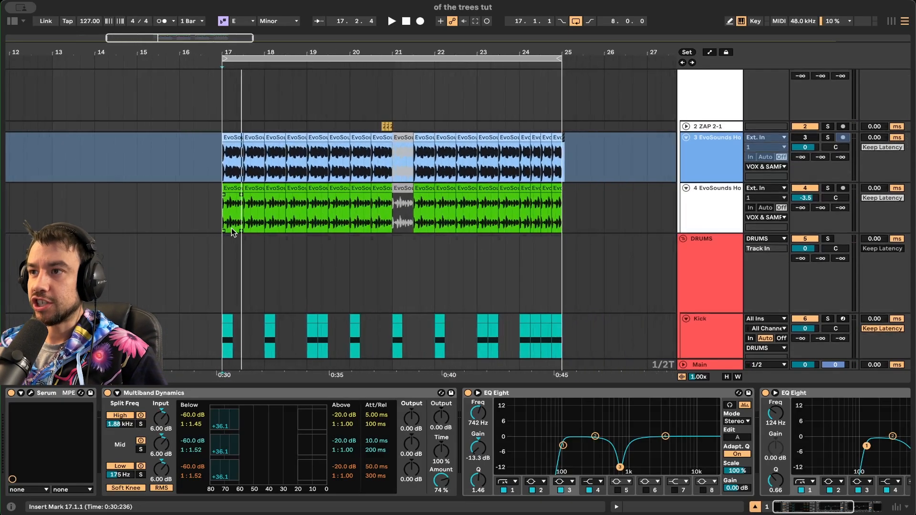
{"action": "left_click", "coordinate": [731, 162]}
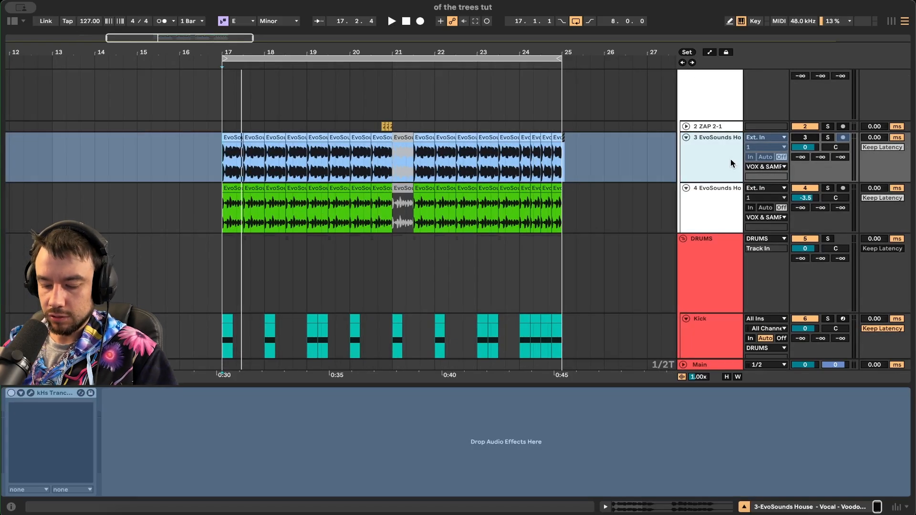
- Insert a new audio track, search the library for 'vocal', and preview ALOMA, Asking Alexa and Avant D&B samples
{"action": "key", "text": "super+t"}
{"action": "key", "text": "super+f"}
{"action": "left_click", "coordinate": [164, 272]}
{"action": "scroll", "coordinate": [164, 269], "scroll_direction": "down", "scroll_amount": 6}
{"action": "left_click", "coordinate": [164, 269]}
{"action": "scroll", "coordinate": [163, 194], "scroll_direction": "down", "scroll_amount": 2}
{"action": "scroll", "coordinate": [167, 198], "scroll_direction": "down", "scroll_amount": 10}
{"action": "left_click", "coordinate": [153, 198]}
{"action": "scroll", "coordinate": [152, 201], "scroll_direction": "down", "scroll_amount": 5}
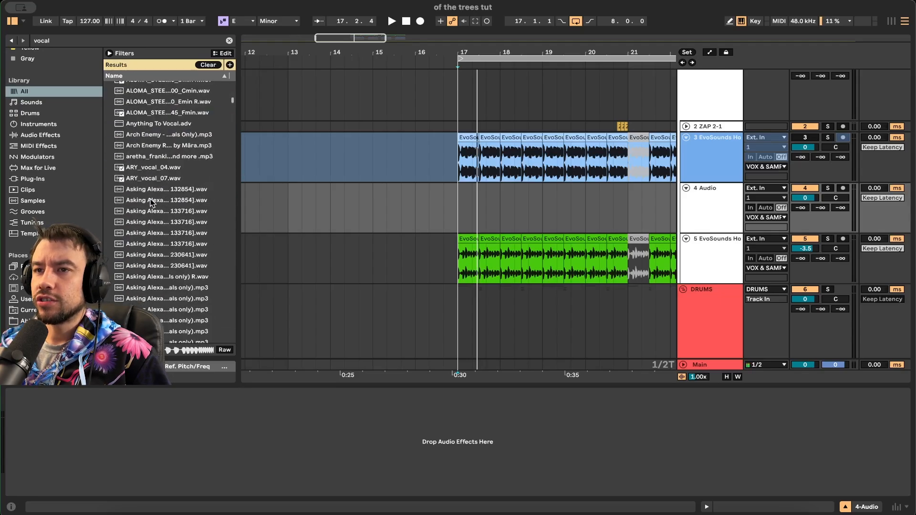
{"action": "scroll", "coordinate": [152, 252], "scroll_direction": "down", "scroll_amount": 5}
{"action": "left_click", "coordinate": [151, 229]}
{"action": "scroll", "coordinate": [151, 229], "scroll_direction": "down", "scroll_amount": 10}
{"action": "left_click", "coordinate": [153, 250]}
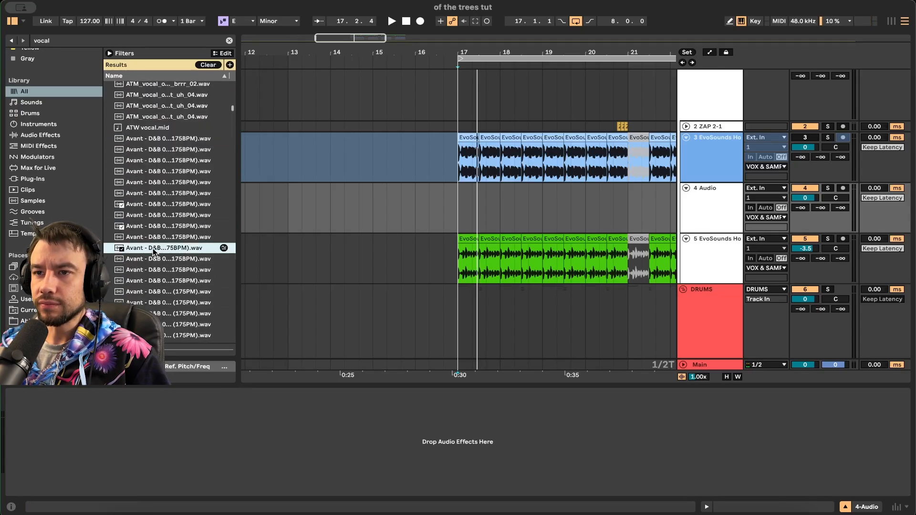
{"action": "scroll", "coordinate": [181, 248], "scroll_direction": "down", "scroll_amount": 8}
- Widen the library panel, preview the EvoSounds House 128bpm Fm vocal, and play from bar 17
{"action": "left_click_drag", "start_coordinate": [237, 231], "coordinate": [290, 232]}
{"action": "scroll", "coordinate": [168, 265], "scroll_direction": "down", "scroll_amount": 15}
{"action": "scroll", "coordinate": [168, 265], "scroll_direction": "down", "scroll_amount": 20}
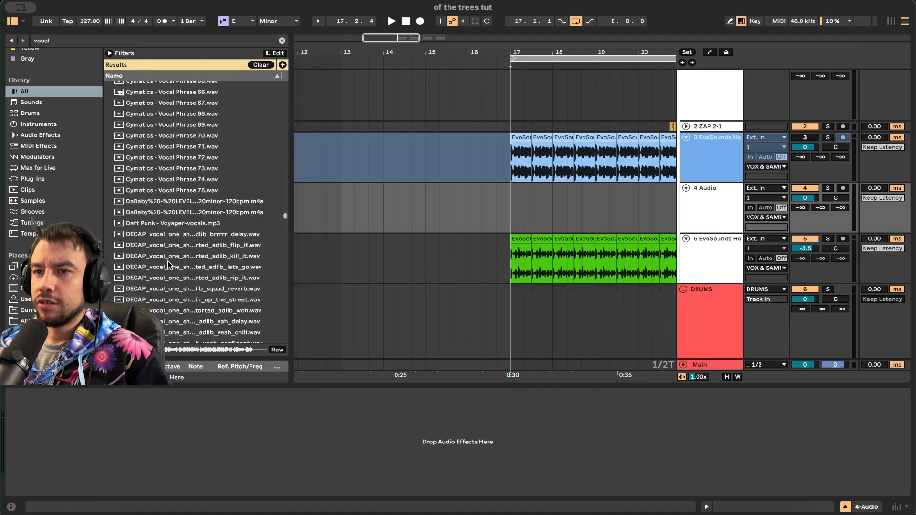
{"action": "scroll", "coordinate": [168, 266], "scroll_direction": "down", "scroll_amount": 10}
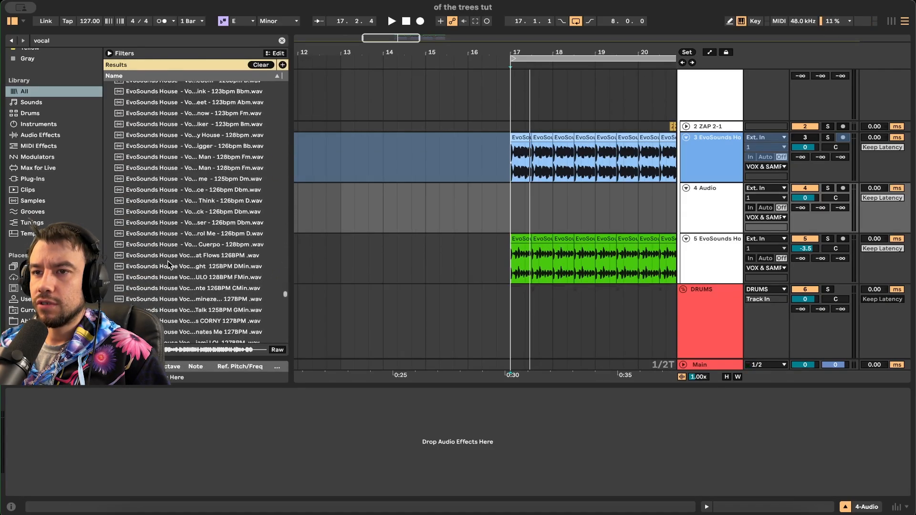
{"action": "left_click", "coordinate": [148, 231]}
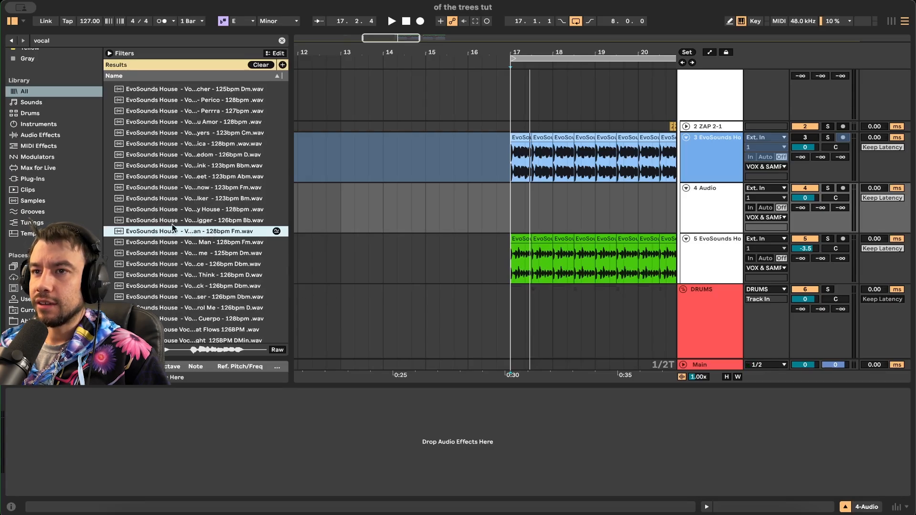
{"action": "key", "text": "space"}
{"action": "key", "text": "space"}
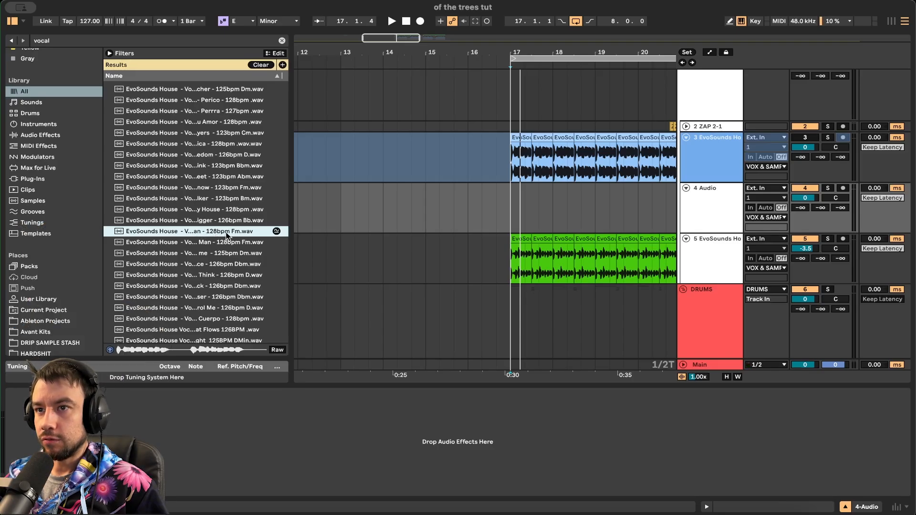
- Unsolo the vocal track, stop playback, and select the new empty audio track
{"action": "scroll", "coordinate": [443, 239], "scroll_direction": "right", "scroll_amount": 5}
{"action": "scroll", "coordinate": [444, 239], "scroll_direction": "up", "scroll_amount": 1}
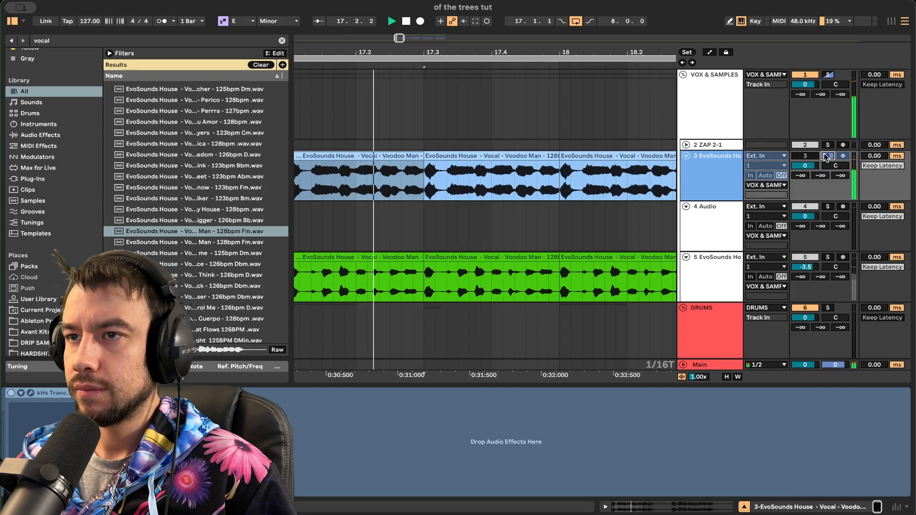
{"action": "left_click", "coordinate": [827, 156]}
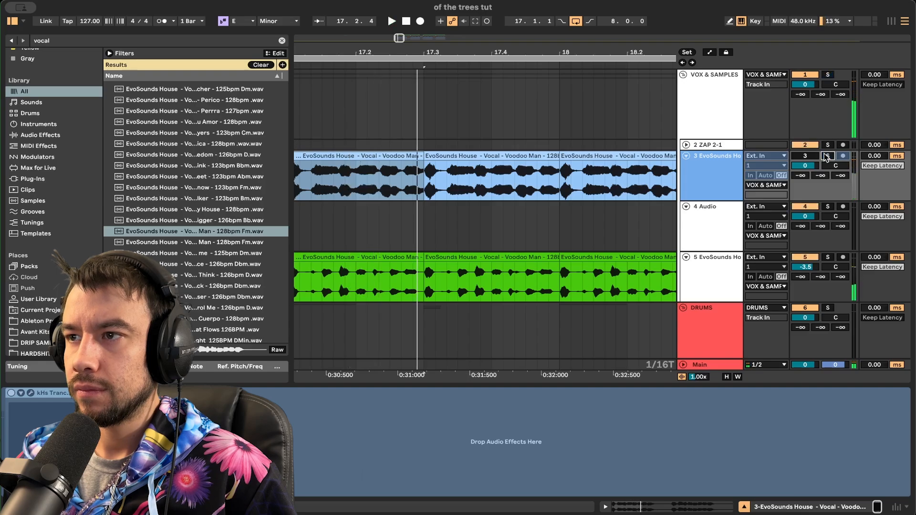
{"action": "key", "text": "space"}
{"action": "left_click", "coordinate": [697, 226]}
- Drag the Voodoo Man vocal sample onto track 4 at bar 17
{"action": "scroll", "coordinate": [436, 176], "scroll_direction": "down", "scroll_amount": 5}
{"action": "scroll", "coordinate": [436, 176], "scroll_direction": "left", "scroll_amount": 2}
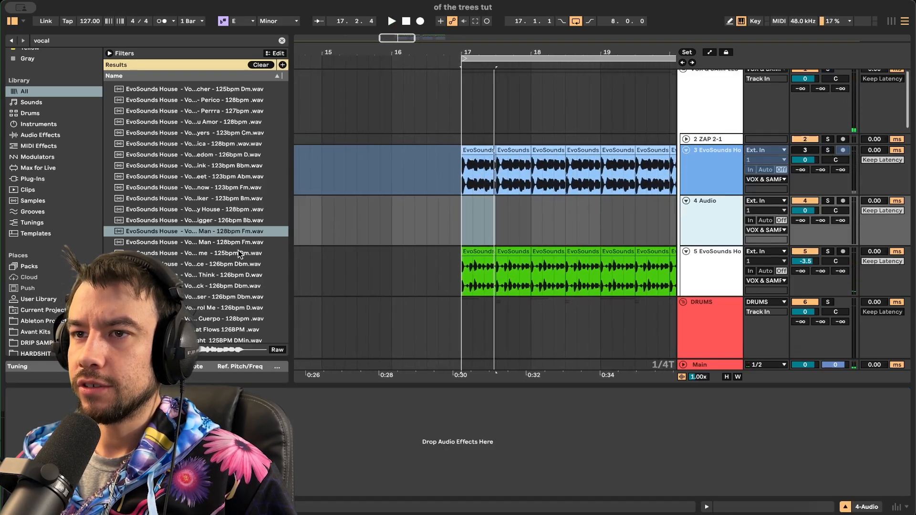
{"action": "left_click", "coordinate": [221, 231]}
{"action": "left_click_drag", "start_coordinate": [221, 231], "coordinate": [509, 198]}
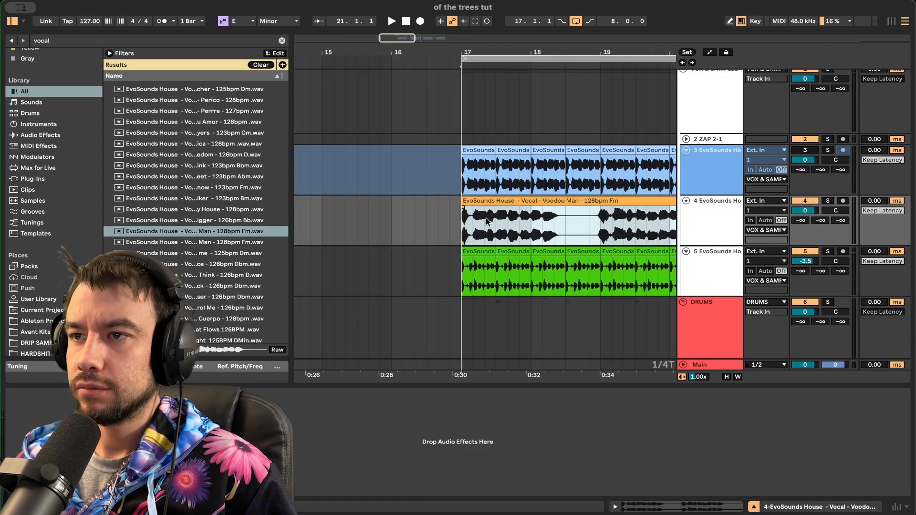
{"action": "scroll", "coordinate": [507, 199], "scroll_direction": "right", "scroll_amount": 3}
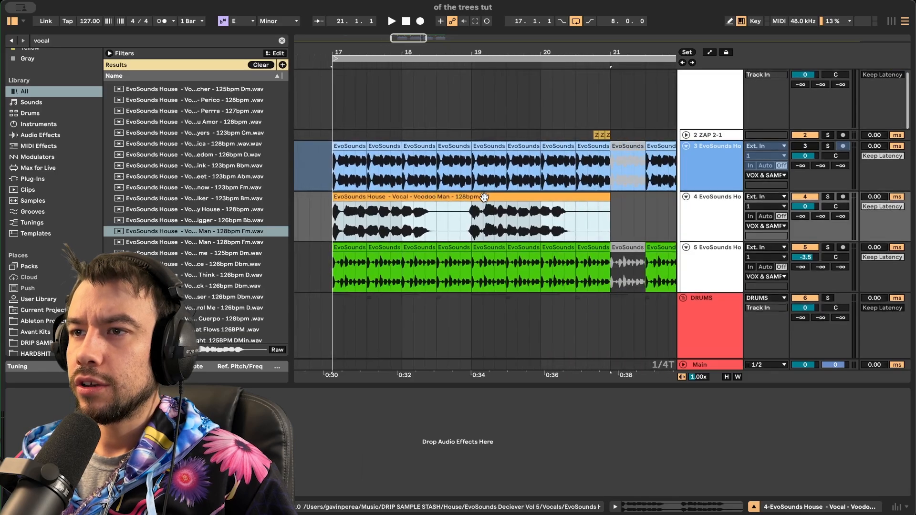
- Halve the Voodoo Man clip's tempo to 64 BPM and audition it
{"action": "double_click", "coordinate": [482, 196]}
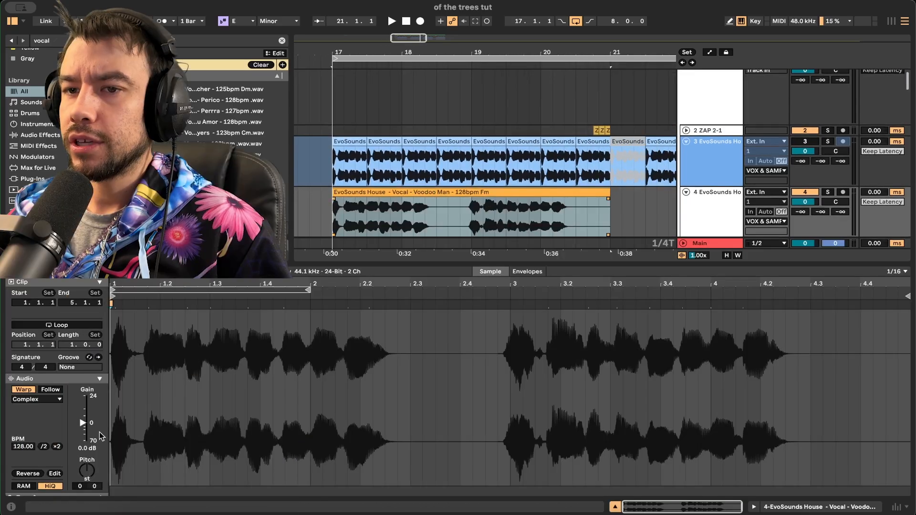
{"action": "left_click", "coordinate": [44, 447]}
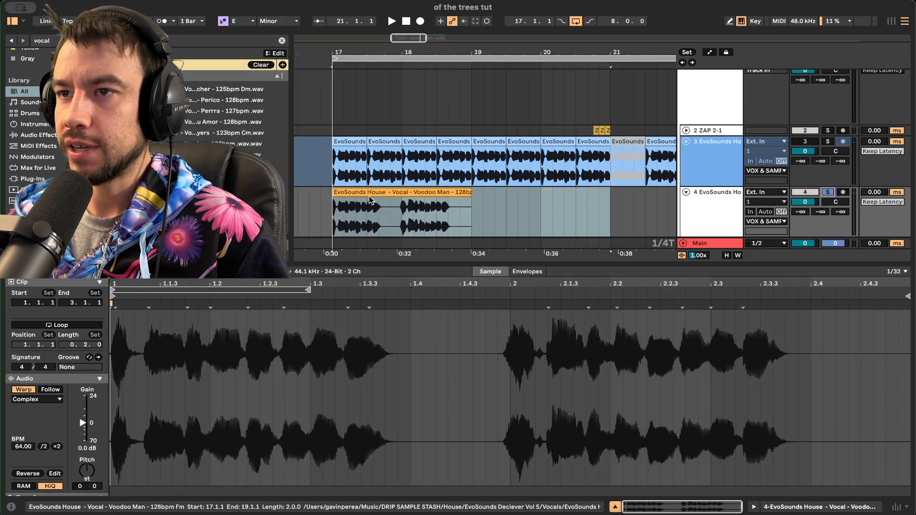
{"action": "left_click", "coordinate": [358, 210]}
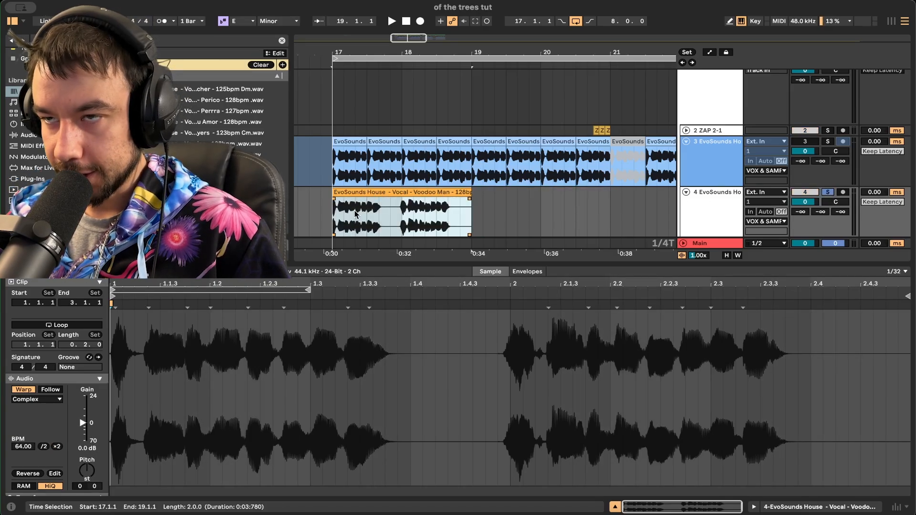
{"action": "key", "text": "space"}
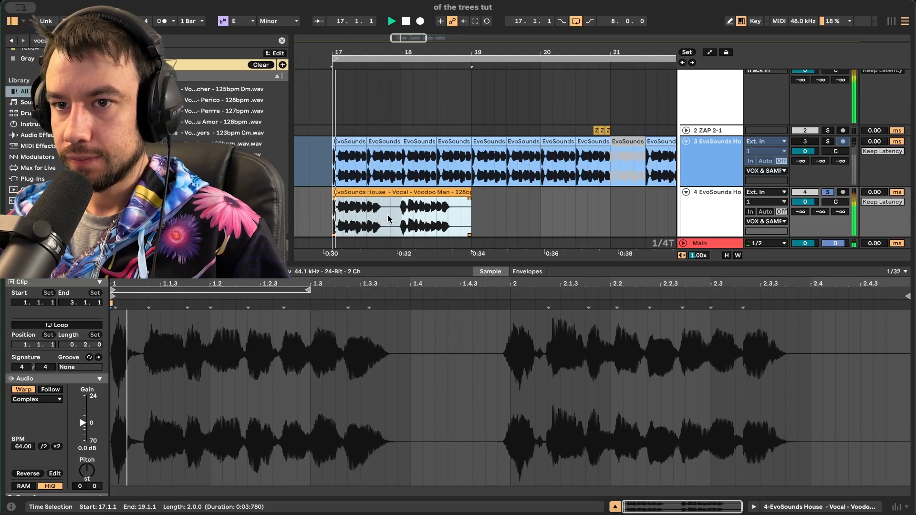
{"action": "key", "text": "space"}
- Transpose the vocal clip up +12 semitones
{"action": "scroll", "coordinate": [387, 218], "scroll_direction": "up", "scroll_amount": 4}
{"action": "scroll", "coordinate": [358, 209], "scroll_direction": "down", "scroll_amount": 3}
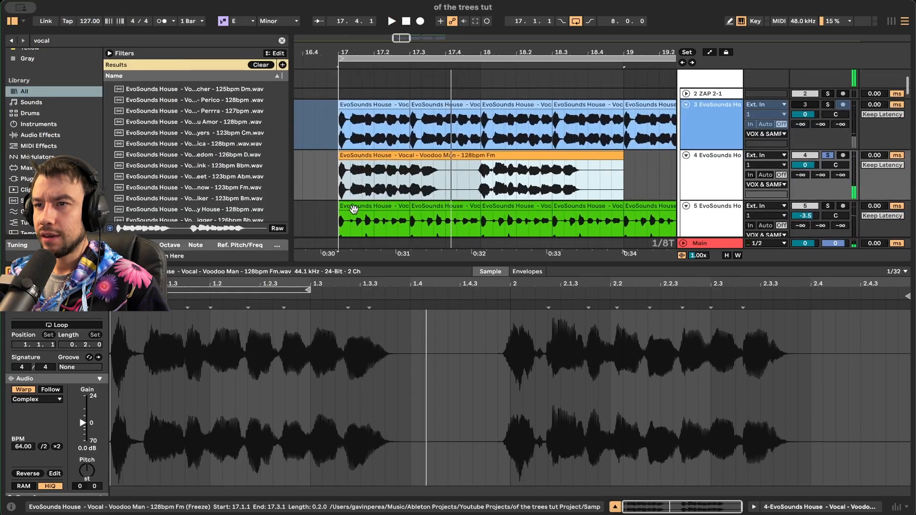
{"action": "scroll", "coordinate": [385, 202], "scroll_direction": "up", "scroll_amount": 2}
{"action": "left_click_drag", "start_coordinate": [88, 473], "coordinate": [87, 439]}
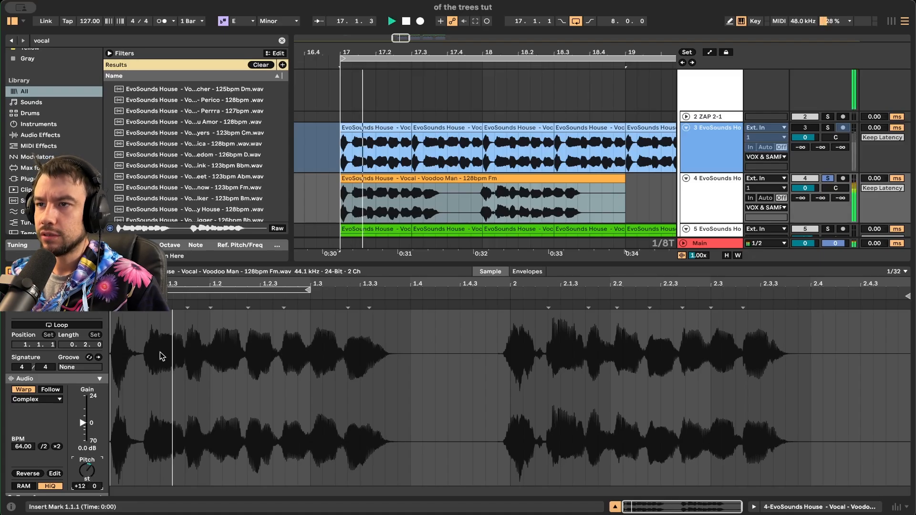
{"action": "left_click", "coordinate": [429, 190]}
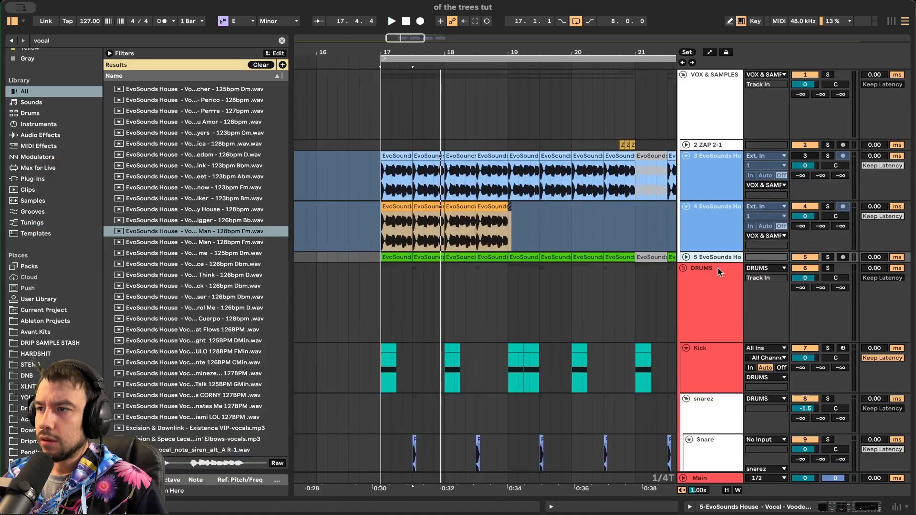
- Unfreeze track 4 so its clips can be edited
{"action": "double_click", "coordinate": [690, 174]}
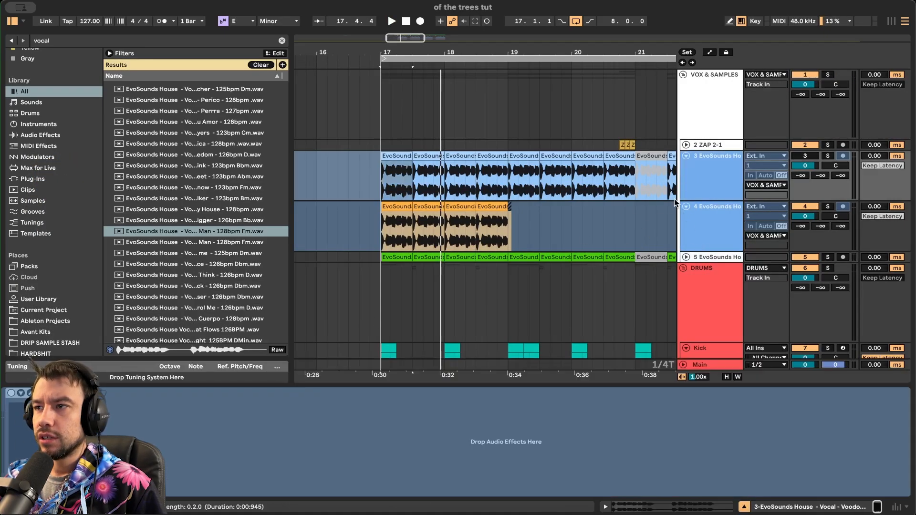
{"action": "right_click", "coordinate": [710, 236]}
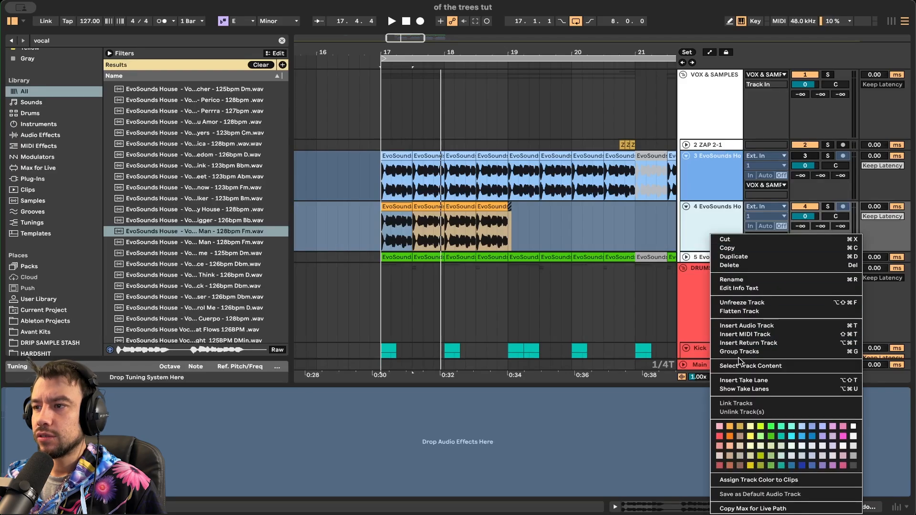
{"action": "left_click", "coordinate": [743, 302]}
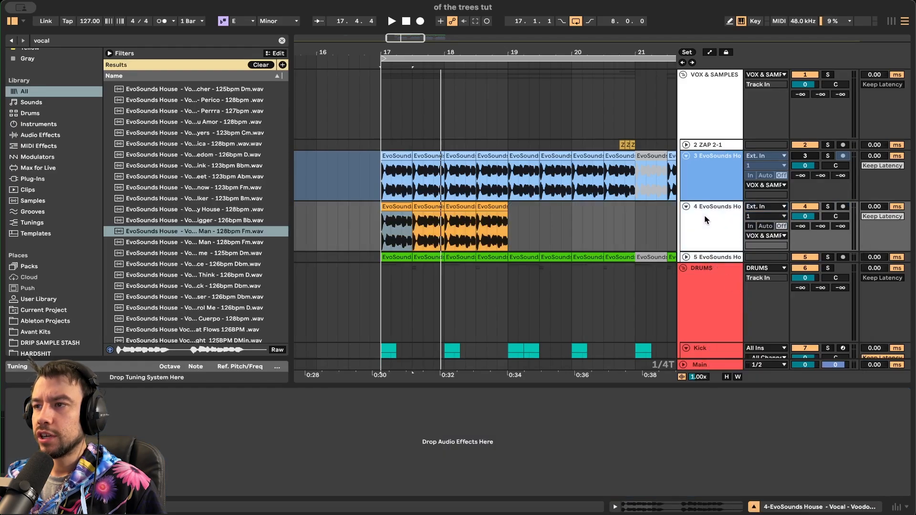
- Add the kHs Trance Gate to track 4's vocal and solo the track during playback
{"action": "type", "text": "tran"}
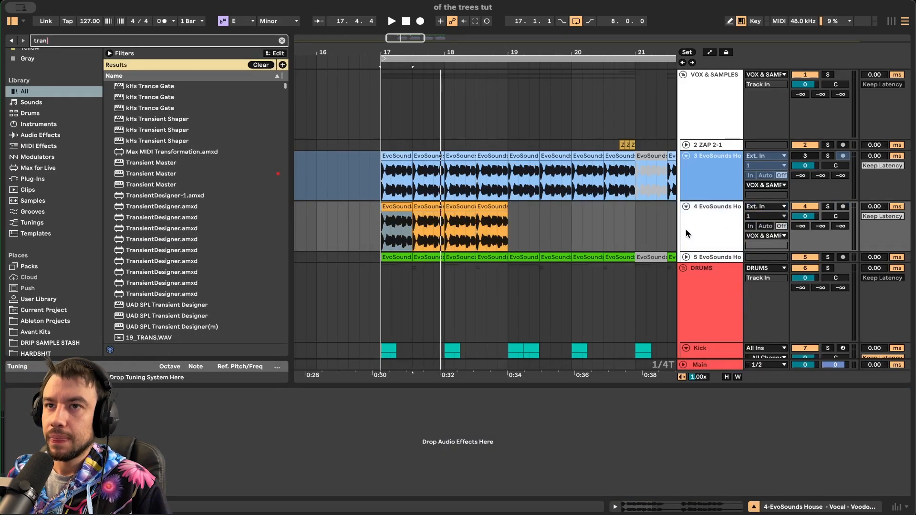
{"action": "type", "text": "ce"}
{"action": "left_click", "coordinate": [180, 109]}
{"action": "left_click_drag", "start_coordinate": [180, 109], "coordinate": [460, 210]}
{"action": "left_click", "coordinate": [397, 208]}
{"action": "key", "text": "space"}
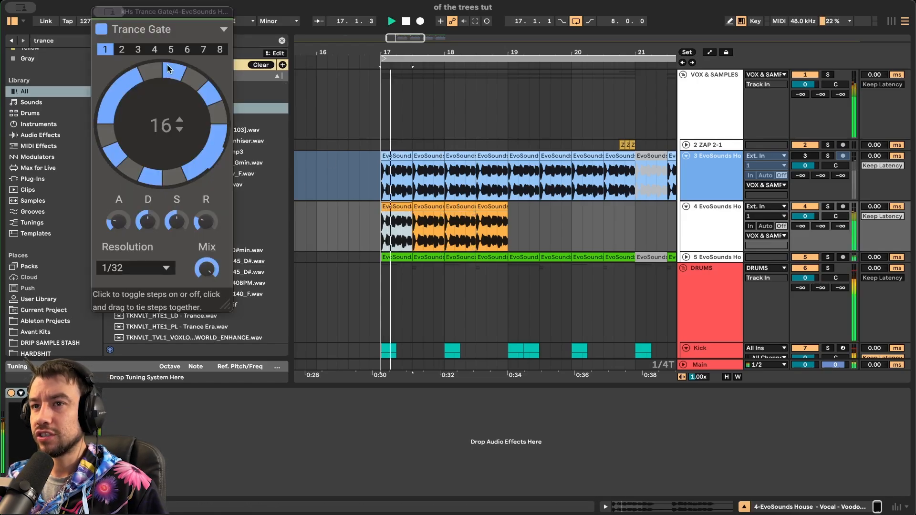
{"action": "left_click", "coordinate": [828, 208]}
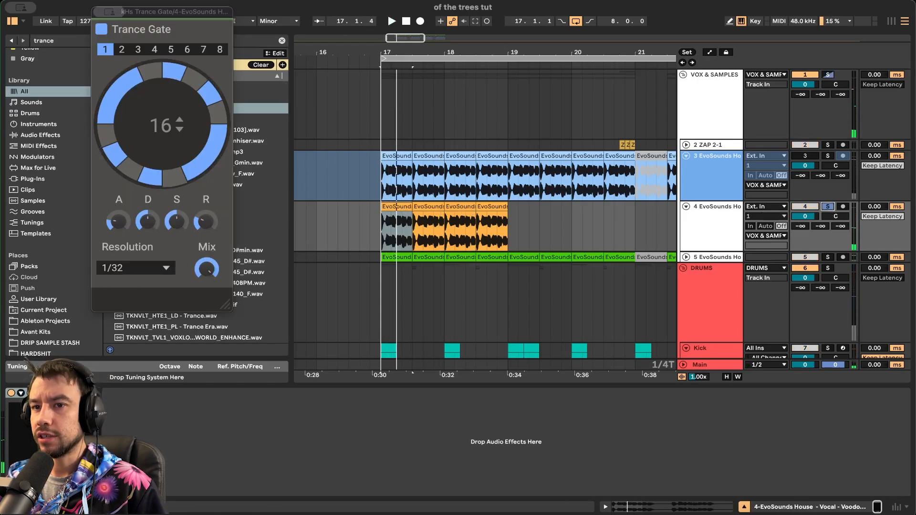
{"action": "key", "text": "space"}
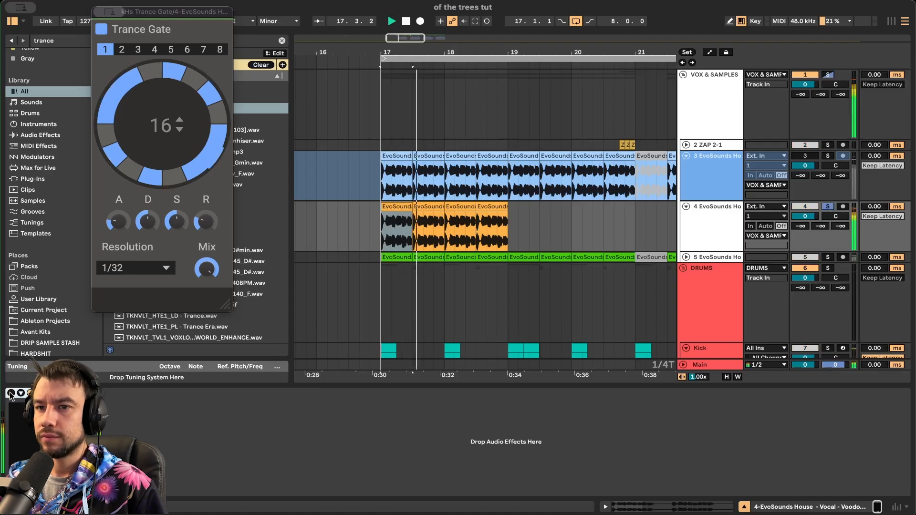
{"action": "key", "text": "space"}
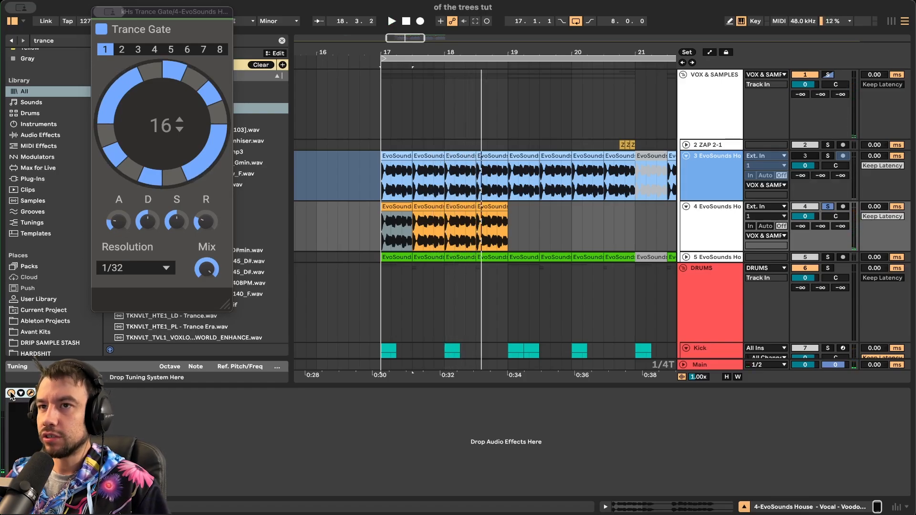
- Audition gate patterns 3, 4 and 5, keep pattern 5, and close the plug-in window
{"action": "left_click", "coordinate": [138, 49]}
{"action": "key", "text": "space"}
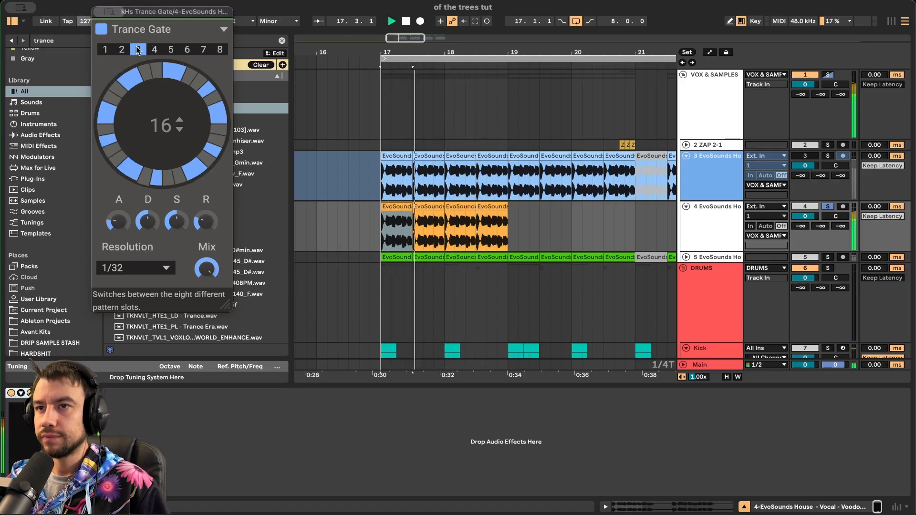
{"action": "left_click", "coordinate": [153, 50]}
{"action": "key", "text": "space"}
{"action": "key", "text": "space"}
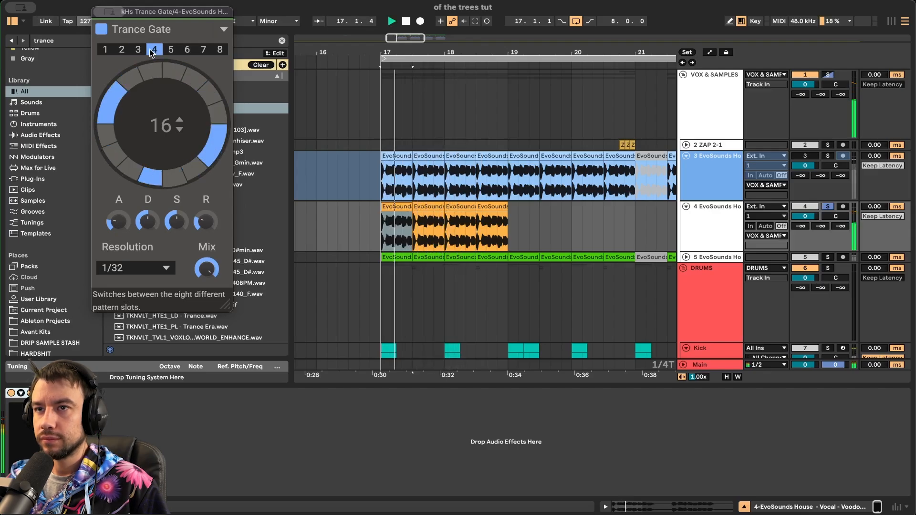
{"action": "left_click", "coordinate": [170, 50]}
{"action": "key", "text": "space"}
{"action": "key", "text": "space"}
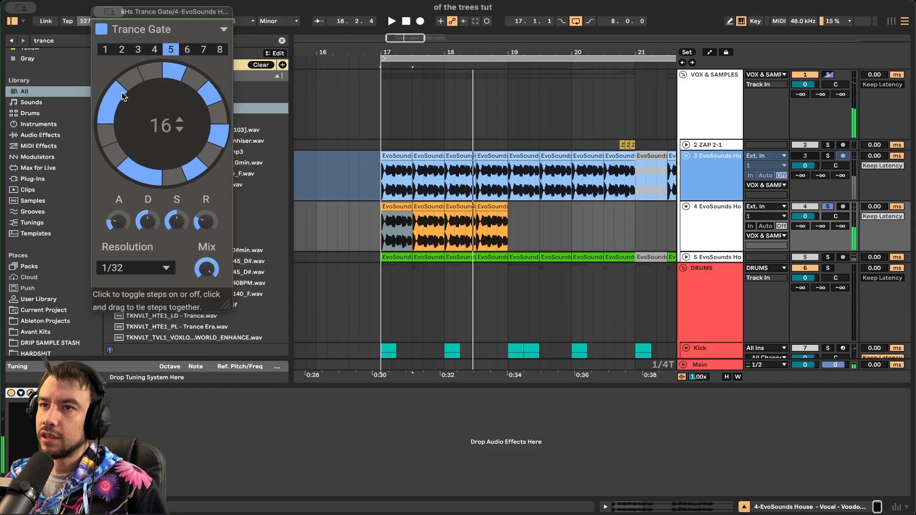
{"action": "key", "text": "space"}
{"action": "key", "text": "space"}
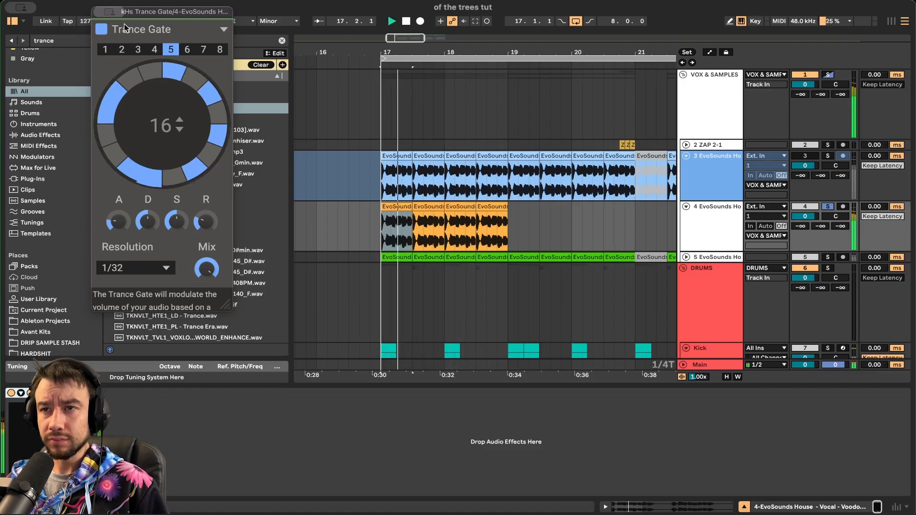
{"action": "left_click", "coordinate": [21, 393]}
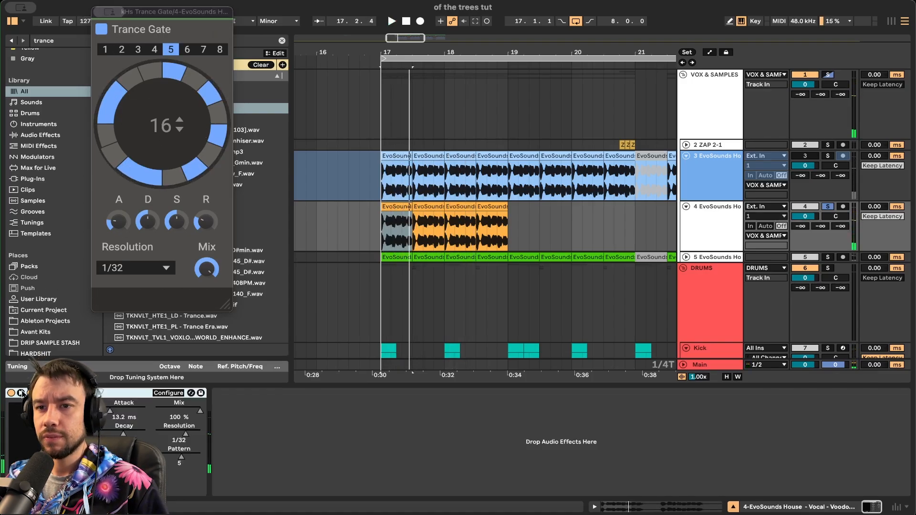
{"action": "left_click", "coordinate": [30, 393]}
{"action": "left_click", "coordinate": [21, 393]}
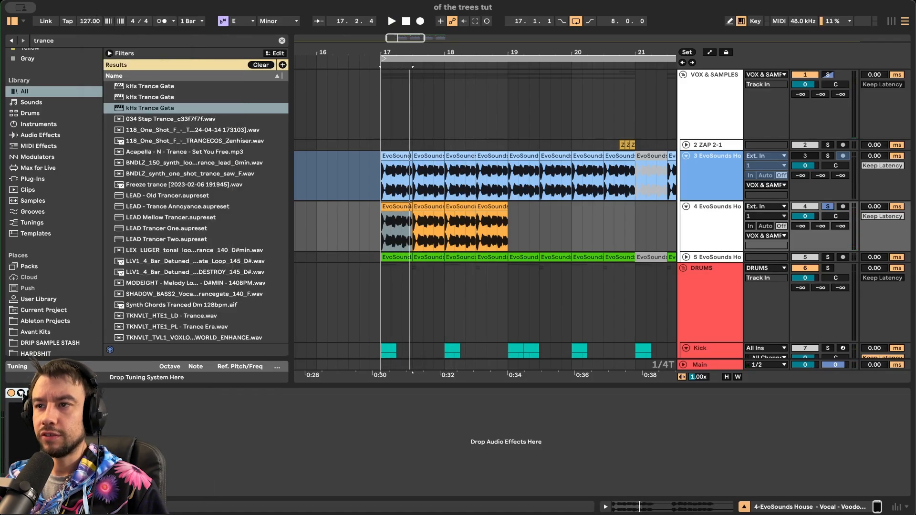
- Freeze track 4 with its Trance Gate and move it below track 5
{"action": "right_click", "coordinate": [705, 219]}
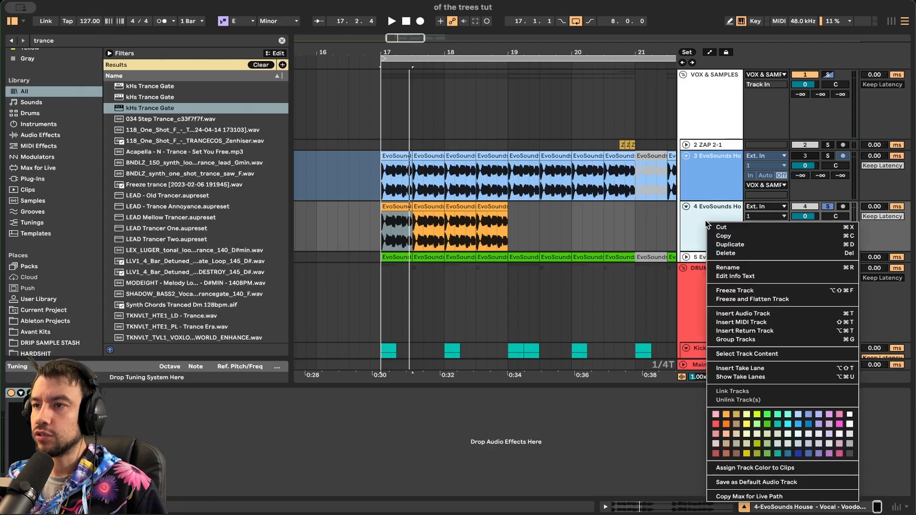
{"action": "left_click", "coordinate": [739, 288]}
{"action": "scroll", "coordinate": [706, 184], "scroll_direction": "down", "scroll_amount": 2}
{"action": "left_click_drag", "start_coordinate": [705, 181], "coordinate": [704, 226]}
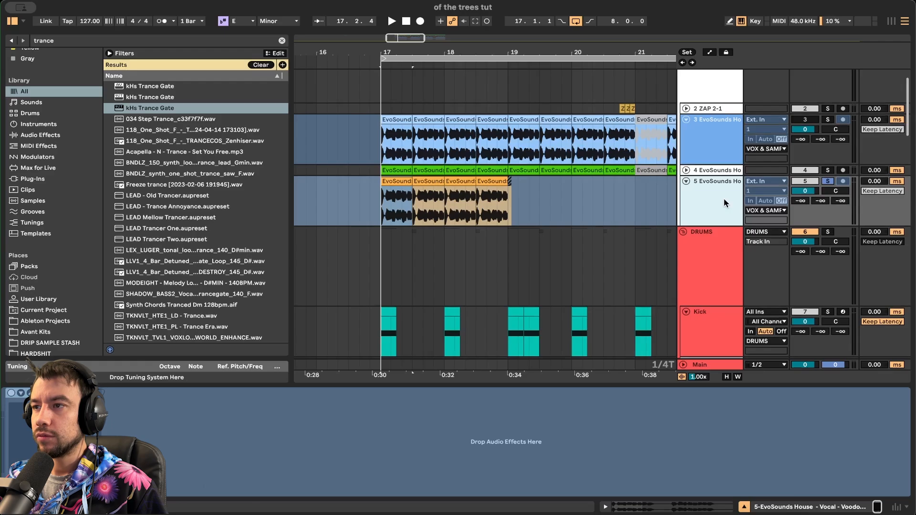
- Insert a new audio track 6, copy the first frozen vocal clip onto it, and solo it
{"action": "left_click", "coordinate": [397, 199]}
{"action": "key", "text": "super+t"}
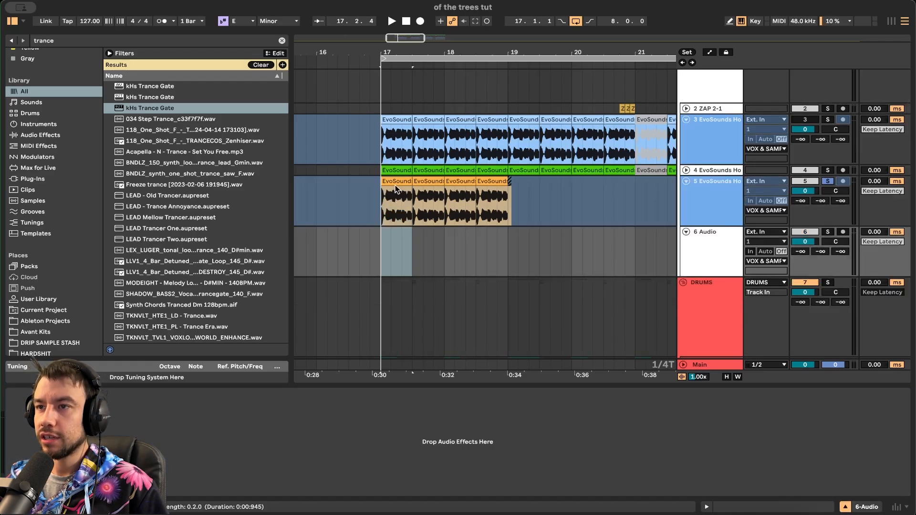
{"action": "left_click", "coordinate": [395, 182]}
{"action": "left_click_drag", "start_coordinate": [393, 181], "coordinate": [391, 242]}
{"action": "scroll", "coordinate": [391, 242], "scroll_direction": "up", "scroll_amount": 3}
{"action": "scroll", "coordinate": [391, 241], "scroll_direction": "up", "scroll_amount": 3}
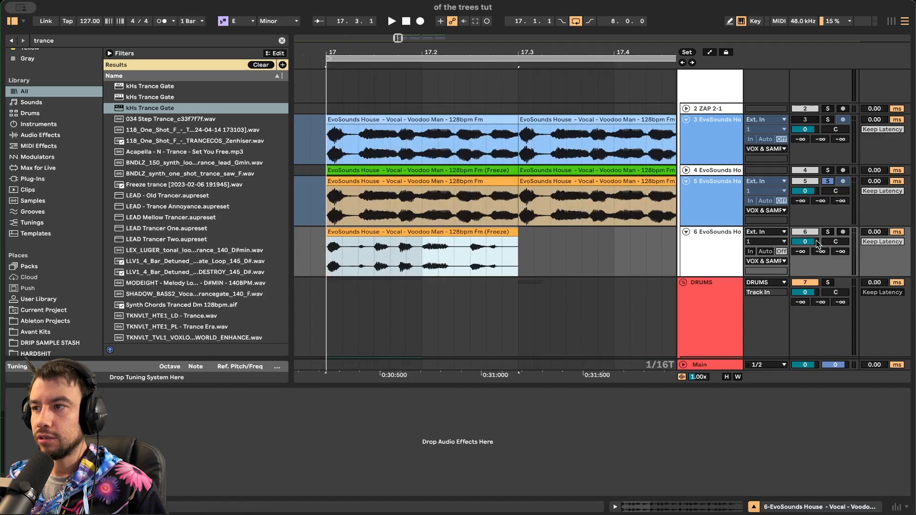
{"action": "left_click", "coordinate": [355, 239]}
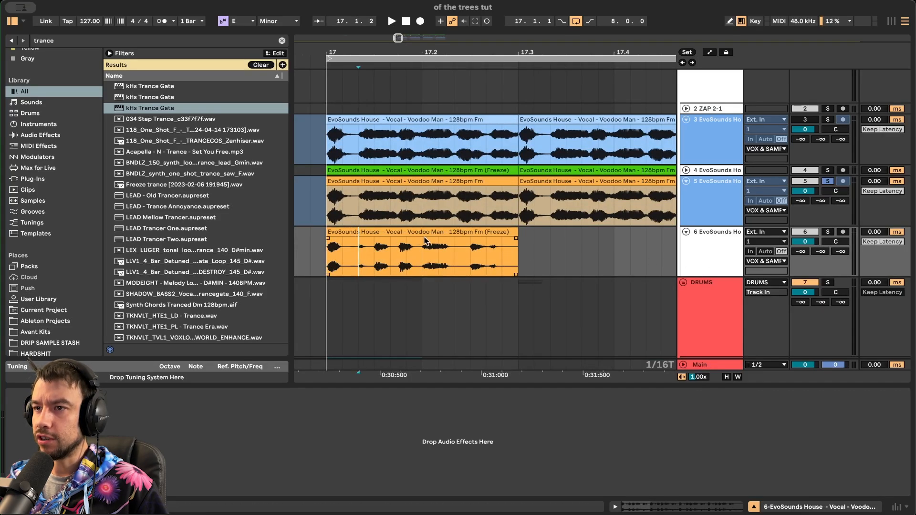
{"action": "left_click", "coordinate": [377, 233]}
{"action": "left_click", "coordinate": [828, 232]}
{"action": "key", "text": "space"}
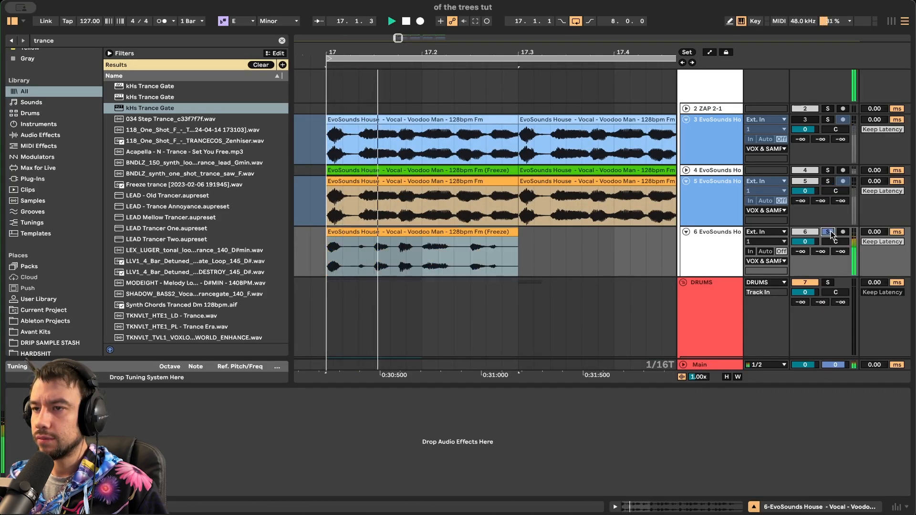
- In the track 6 clip's sample view, set transient looping and lower the transient envelope to 26
{"action": "double_click", "coordinate": [484, 228]}
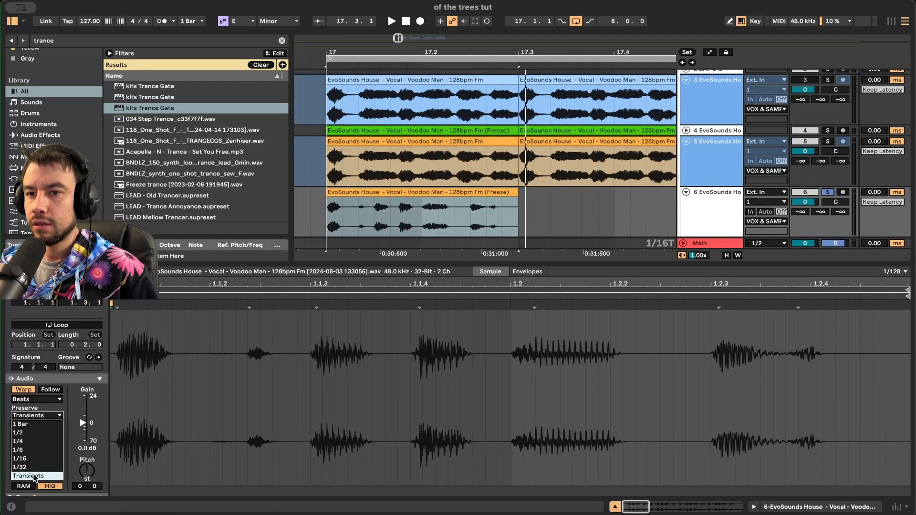
{"action": "left_click", "coordinate": [22, 434]}
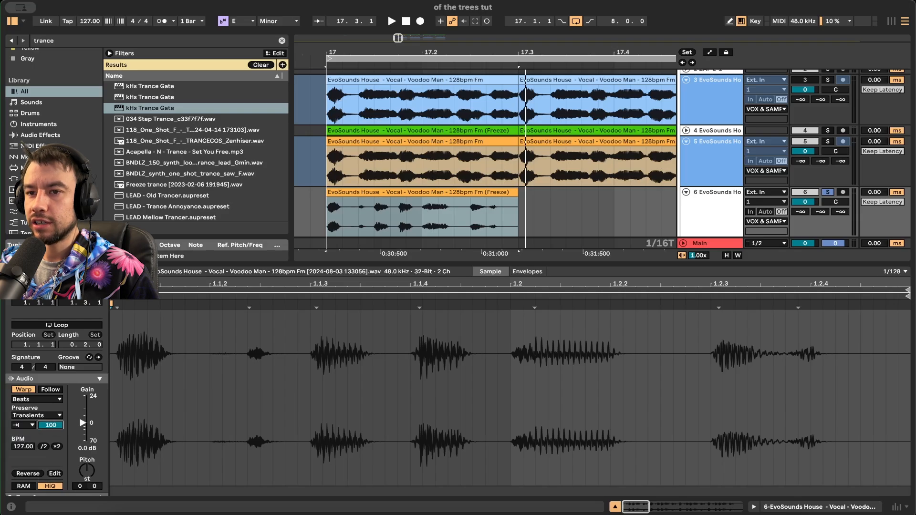
{"action": "key", "text": "space"}
{"action": "key", "text": "space"}
{"action": "key", "text": "space"}
{"action": "left_click_drag", "start_coordinate": [51, 425], "coordinate": [50, 460]}
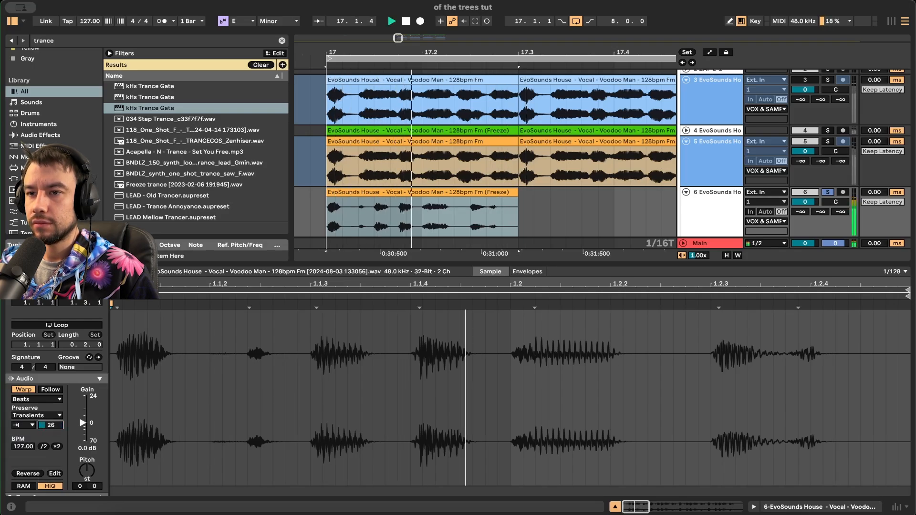
{"action": "key", "text": "space"}
{"action": "key", "text": "space"}
{"action": "scroll", "coordinate": [415, 157], "scroll_direction": "up", "scroll_amount": 2}
{"action": "scroll", "coordinate": [425, 156], "scroll_direction": "down", "scroll_amount": 4}
{"action": "key", "text": "space"}
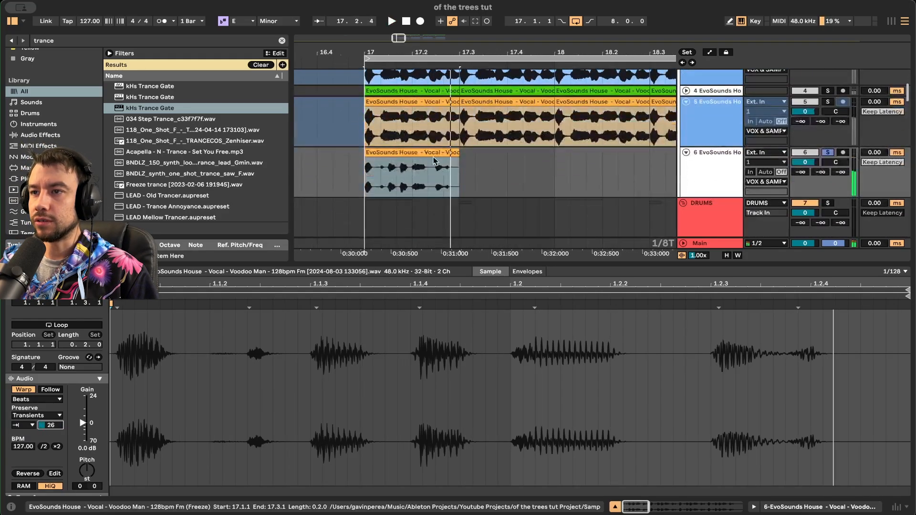
- Duplicate the orange vocal clip out to bar 21, unsolo track 6, and hide clip details
{"action": "left_click", "coordinate": [434, 153]}
{"action": "key", "text": "super+d"}
{"action": "scroll", "coordinate": [434, 153], "scroll_direction": "down", "scroll_amount": 5}
{"action": "key", "text": "super+d"}
{"action": "key", "text": "super+d"}
{"action": "key", "text": "super+d"}
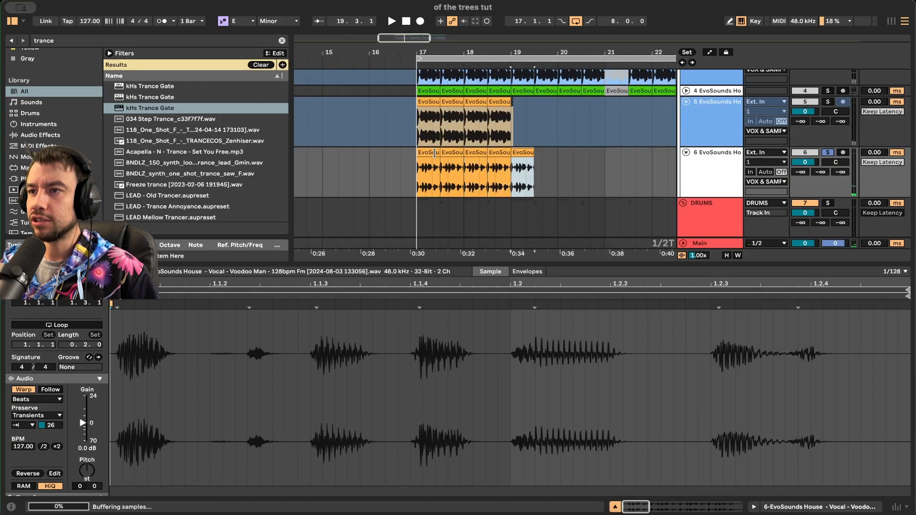
{"action": "key", "text": "super+d"}
{"action": "key", "text": "super+d"}
{"action": "key", "text": "super+d"}
{"action": "left_click", "coordinate": [827, 153]}
{"action": "scroll", "coordinate": [760, 185], "scroll_direction": "up", "scroll_amount": 4}
{"action": "scroll", "coordinate": [760, 186], "scroll_direction": "right", "scroll_amount": 1}
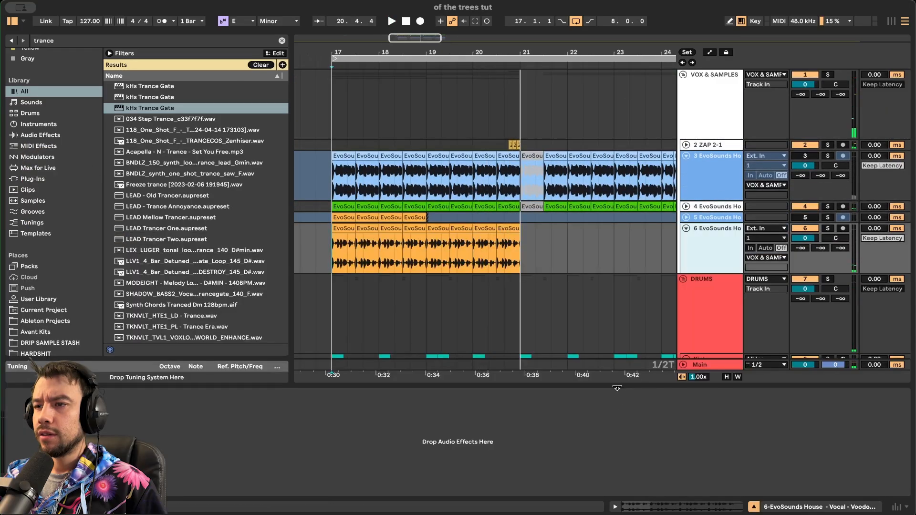
{"action": "key", "text": "super+alt+l"}
{"action": "scroll", "coordinate": [617, 385], "scroll_direction": "left", "scroll_amount": 1}
{"action": "scroll", "coordinate": [411, 273], "scroll_direction": "up", "scroll_amount": 3}
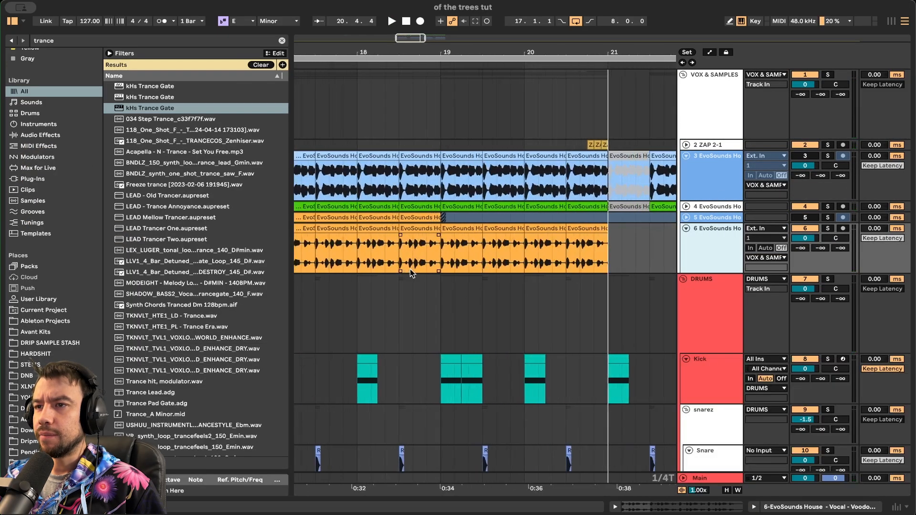
- Delete both orange vocal tracks, unfold track 4, and solo the blue vocal track 3
{"action": "left_click", "coordinate": [688, 232]}
{"action": "key", "text": "Delete"}
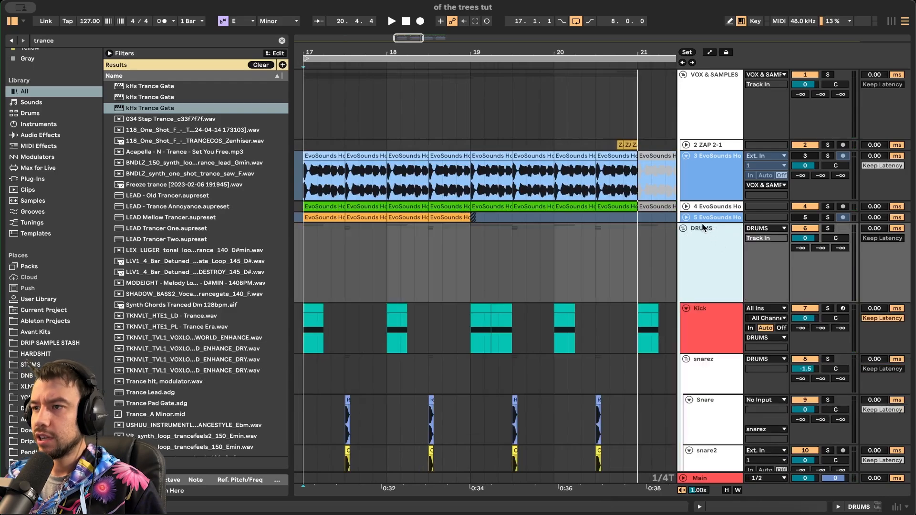
{"action": "key", "text": "Delete"}
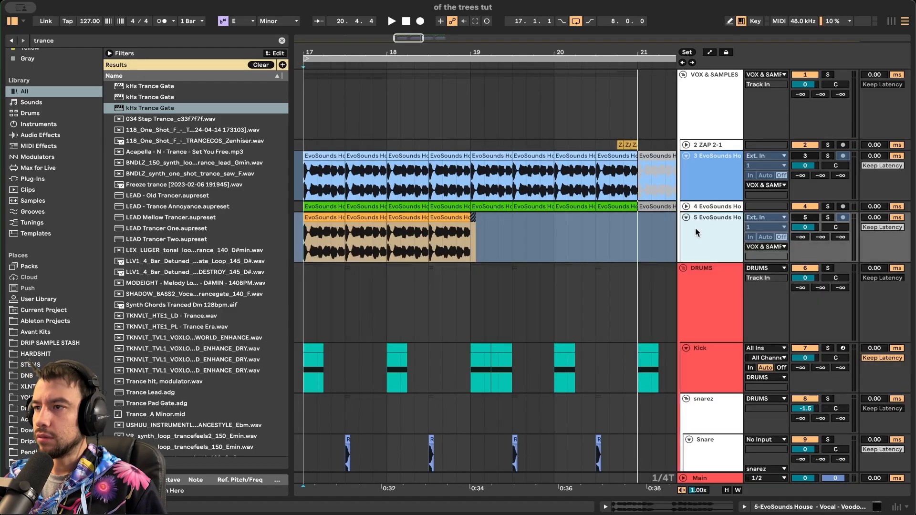
{"action": "left_click", "coordinate": [682, 206]}
{"action": "key", "text": "space"}
{"action": "left_click", "coordinate": [827, 156]}
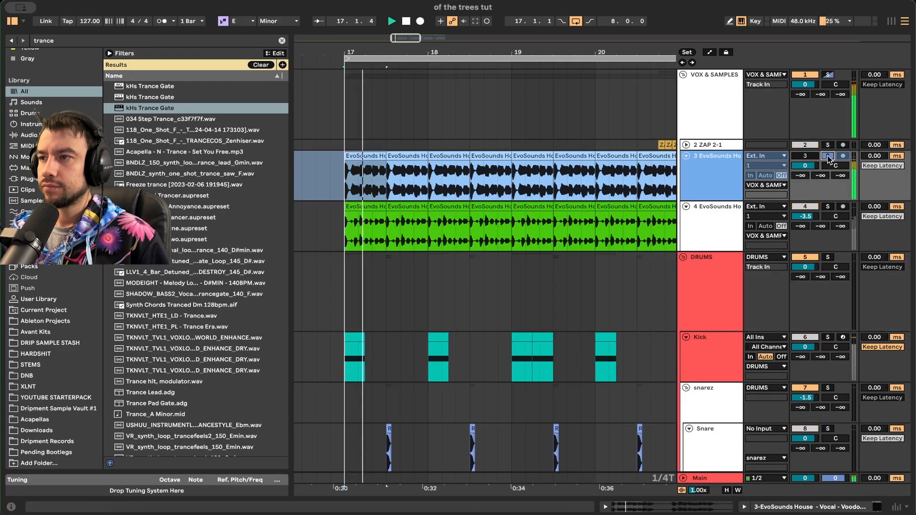
{"action": "key", "text": "space"}
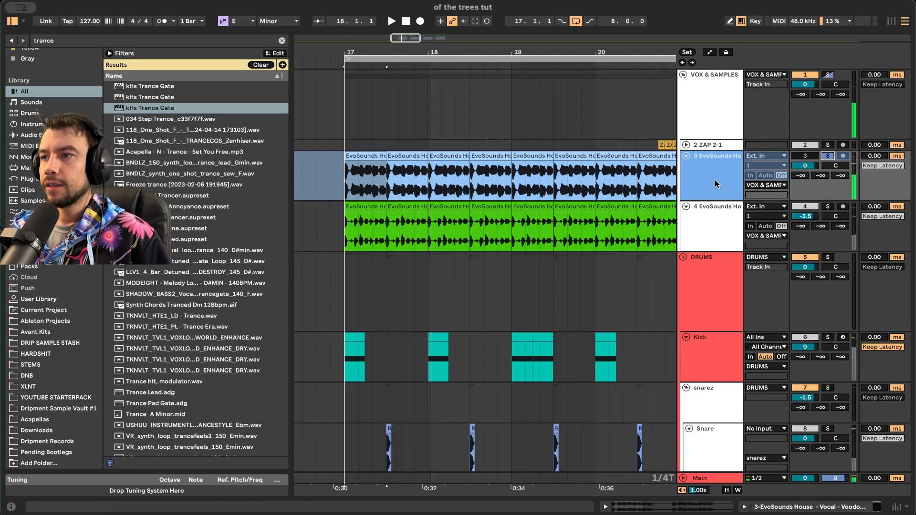
- Inspect track 3's devices and the first blue and green vocal clips' sample details while playing
{"action": "double_click", "coordinate": [717, 182]}
{"action": "double_click", "coordinate": [365, 180]}
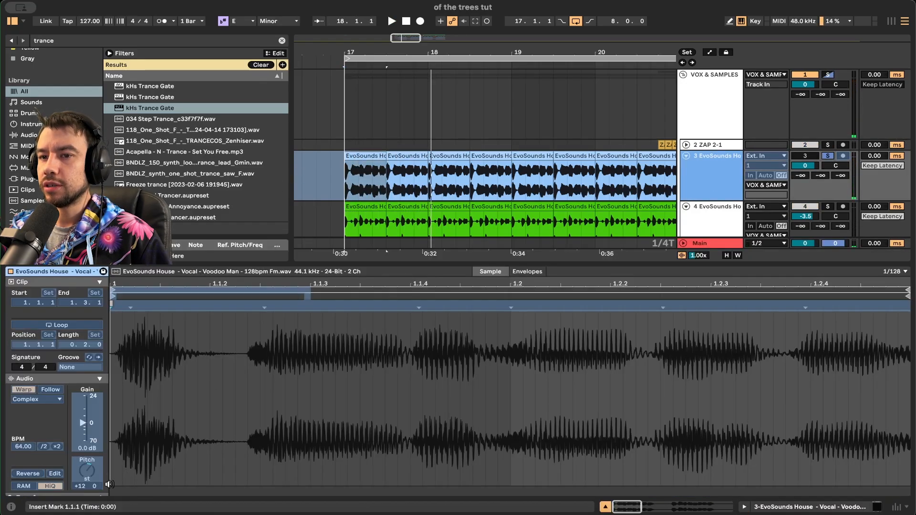
{"action": "scroll", "coordinate": [527, 188], "scroll_direction": "down", "scroll_amount": 2}
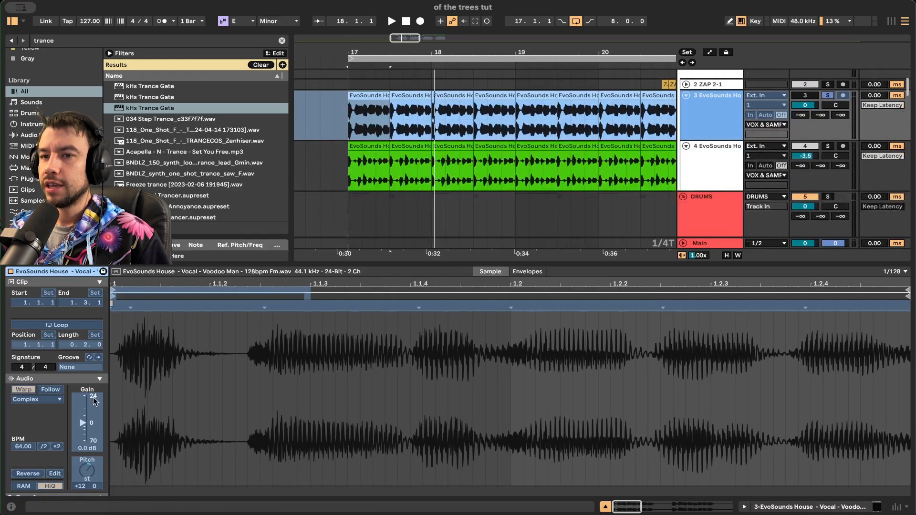
{"action": "key", "text": "shift+Tab"}
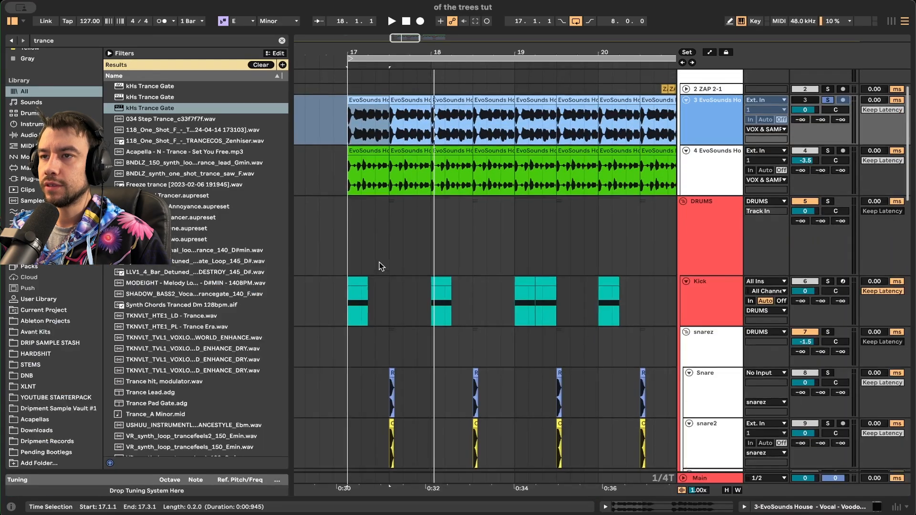
{"action": "key", "text": "space"}
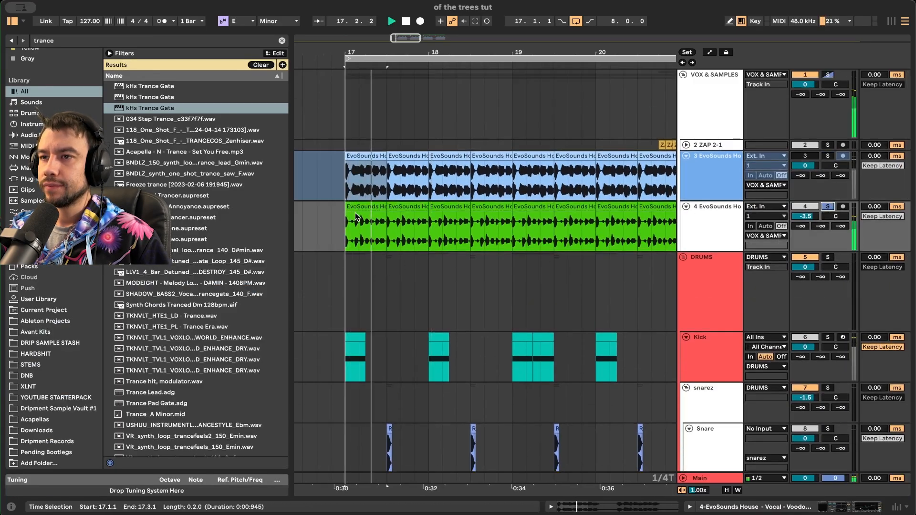
{"action": "key", "text": "space"}
{"action": "double_click", "coordinate": [355, 219]}
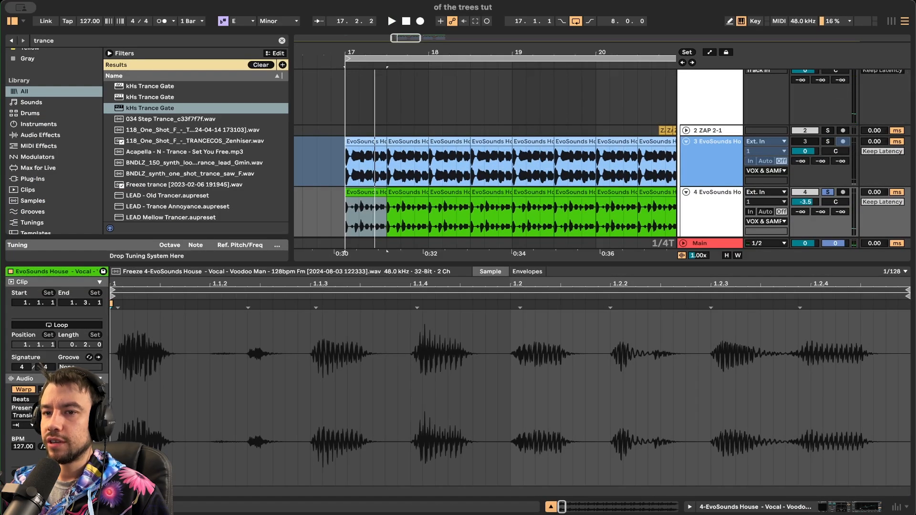
{"action": "key", "text": "space"}
{"action": "scroll", "coordinate": [515, 198], "scroll_direction": "down", "scroll_amount": 1}
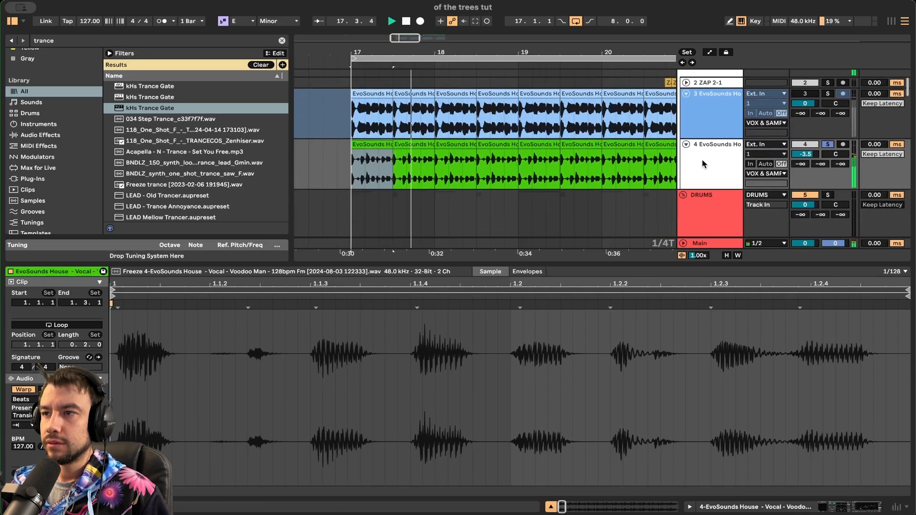
{"action": "key", "text": "space"}
- Open track 4's SerumFX window, toggle the Combs filter off and back on, then close it
{"action": "left_click", "coordinate": [708, 163]}
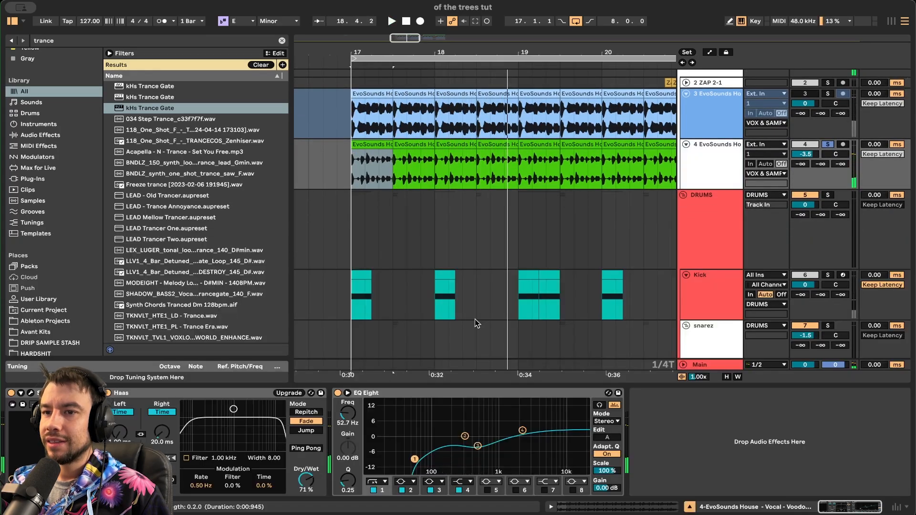
{"action": "left_click", "coordinate": [30, 394]}
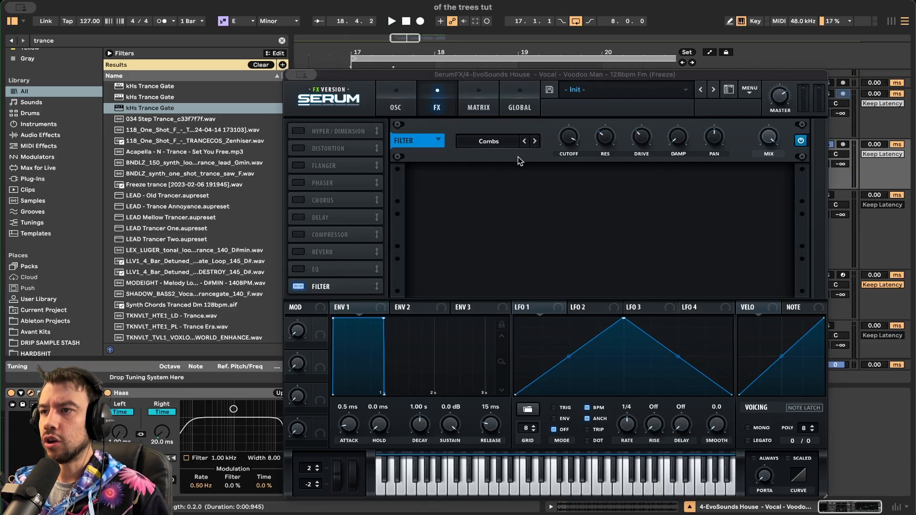
{"action": "left_click", "coordinate": [299, 286]}
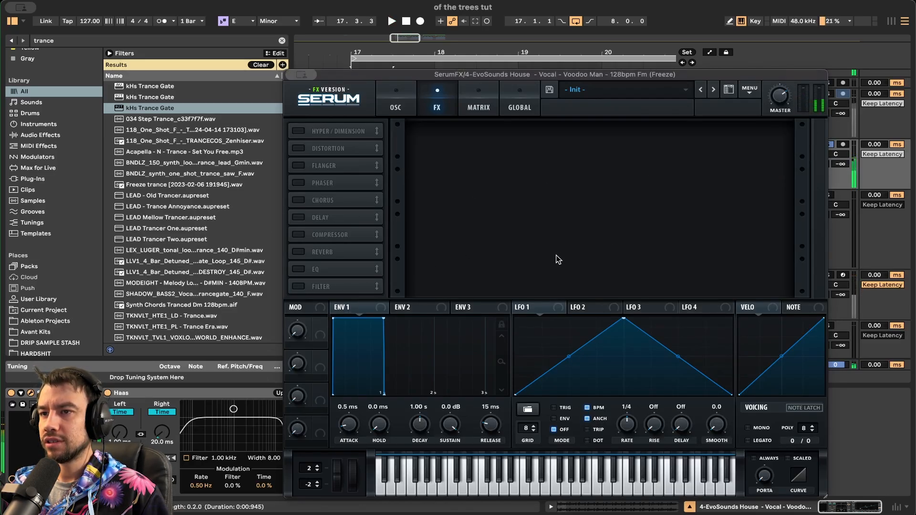
{"action": "left_click", "coordinate": [301, 287]}
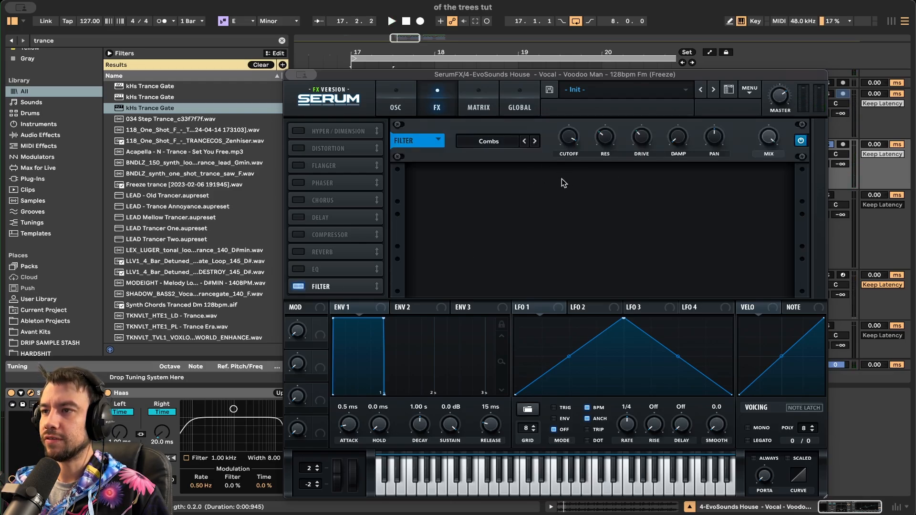
{"action": "key", "text": "space"}
{"action": "mouse_move", "coordinate": [568, 138]}
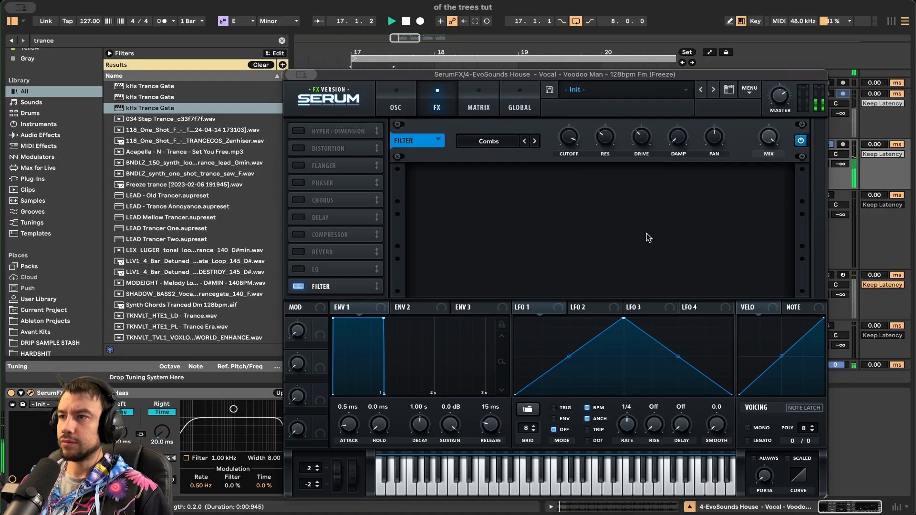
{"action": "left_click", "coordinate": [144, 395]}
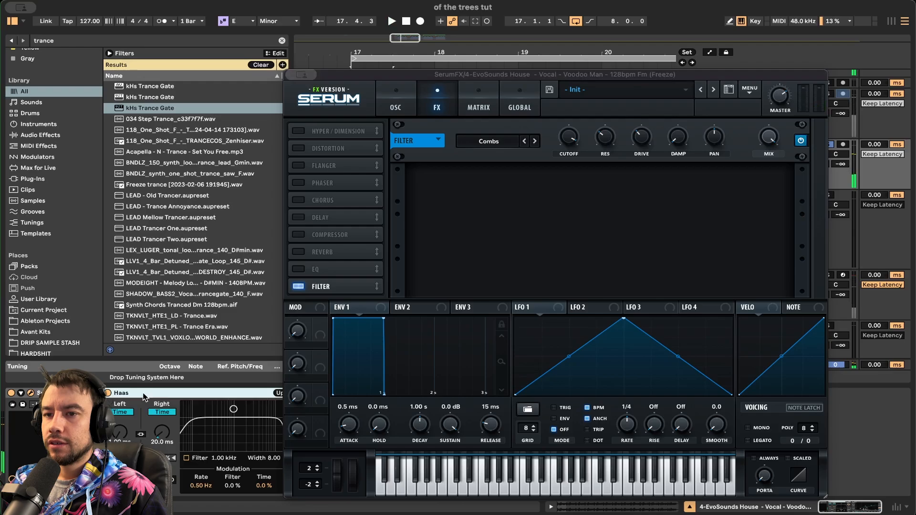
{"action": "left_click", "coordinate": [31, 393]}
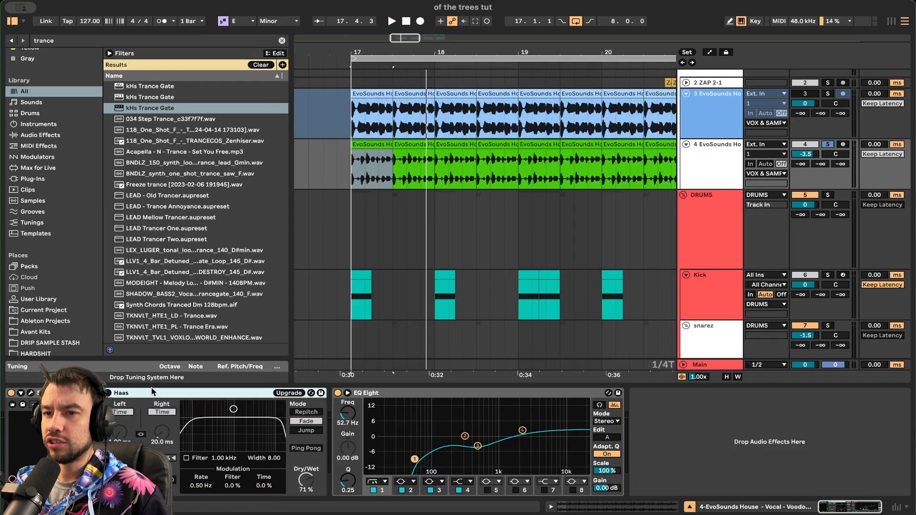
- Switch on the Haas stereo effect on track 4 and audition it from bar 17
{"action": "left_click", "coordinate": [108, 393]}
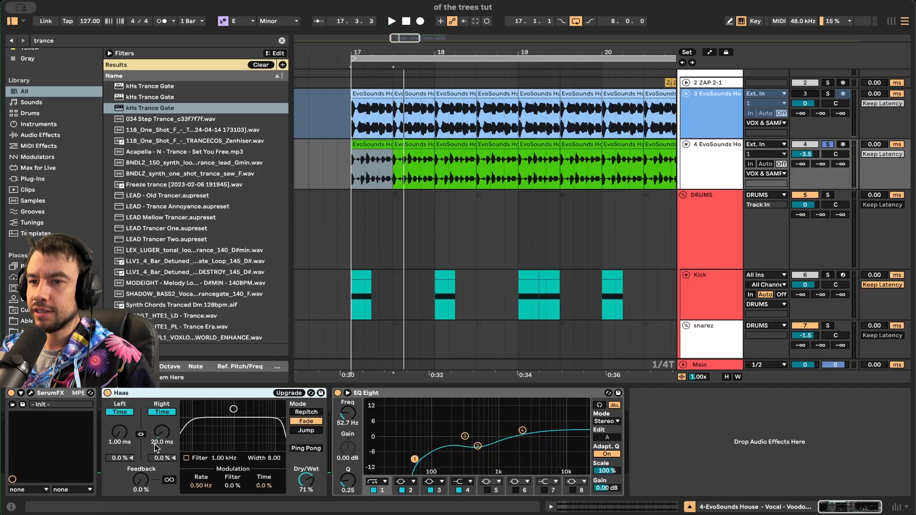
{"action": "left_click", "coordinate": [152, 396]}
{"action": "key", "text": "space"}
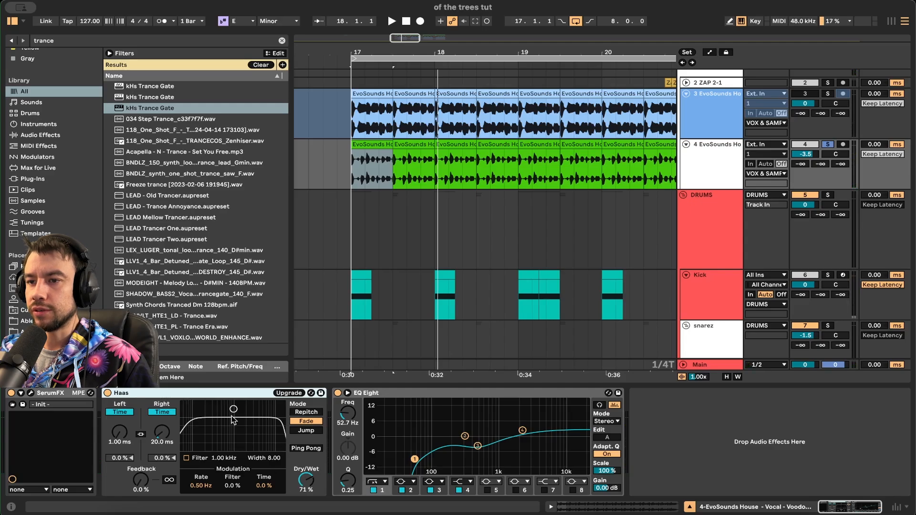
{"action": "key", "text": "space"}
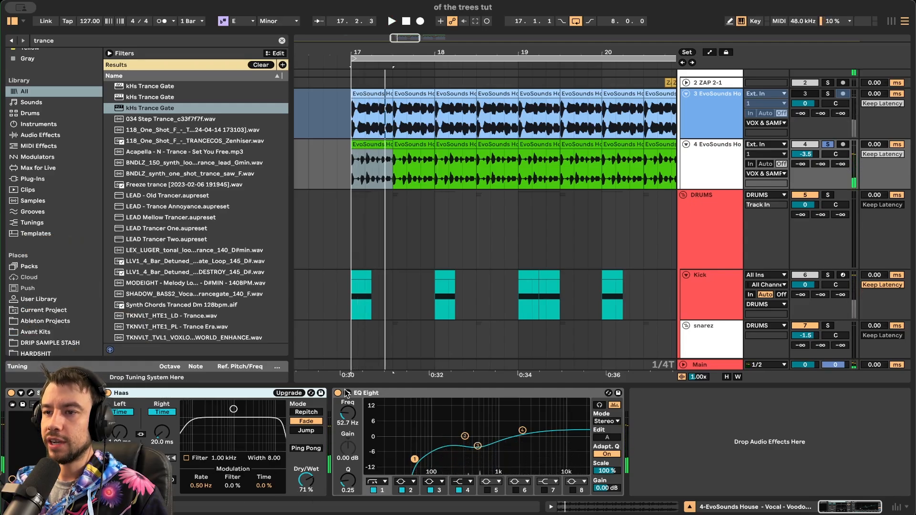
- Watch the EQ Eight spectrum from bar 17 and zoom out to show bars 17–31
{"action": "left_click", "coordinate": [382, 388]}
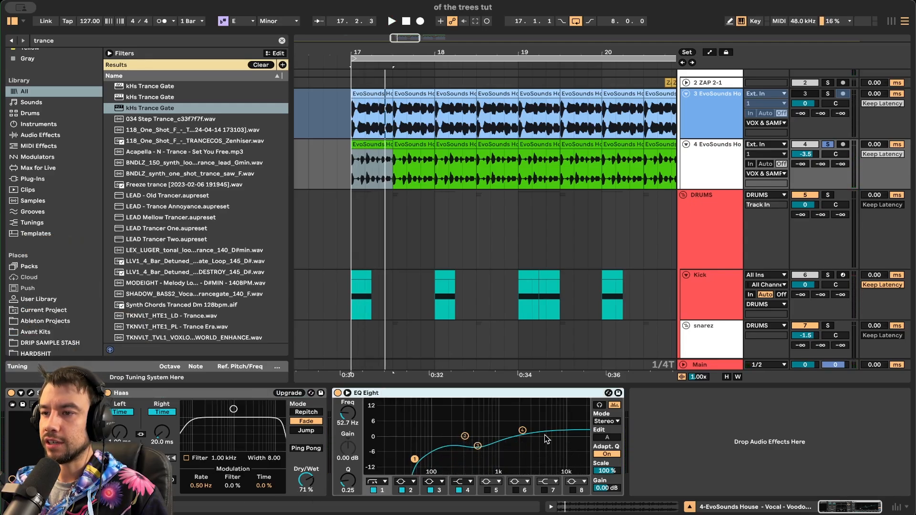
{"action": "key", "text": "space"}
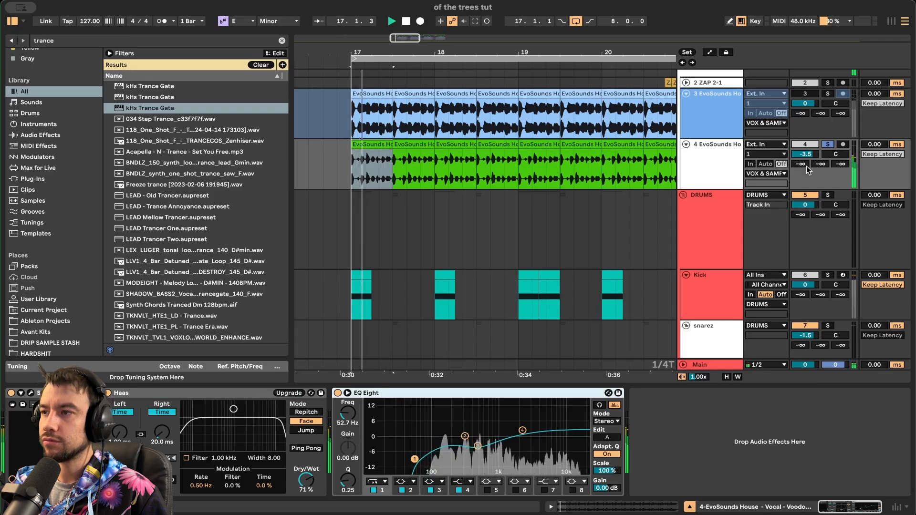
{"action": "left_click", "coordinate": [353, 179]}
{"action": "key", "text": "space"}
{"action": "key", "text": "space"}
{"action": "key", "text": "minus"}
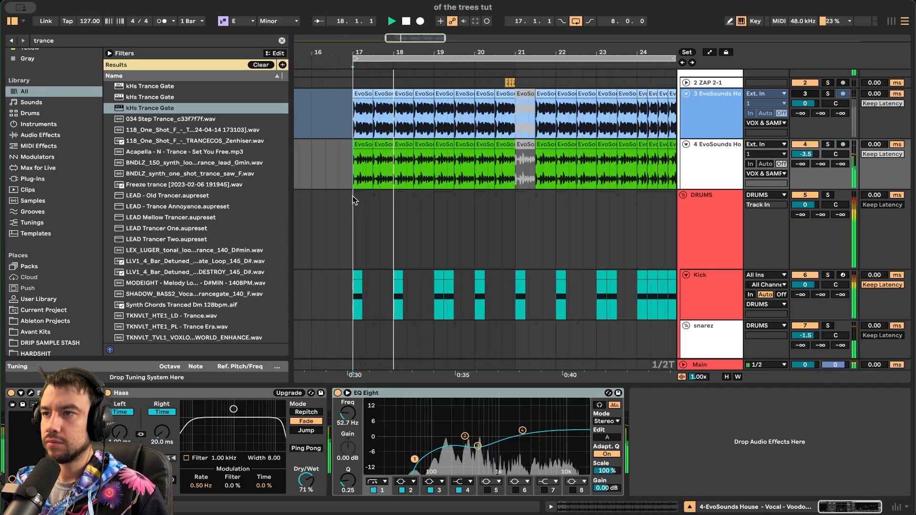
{"action": "key", "text": "minus"}
{"action": "key", "text": "minus"}
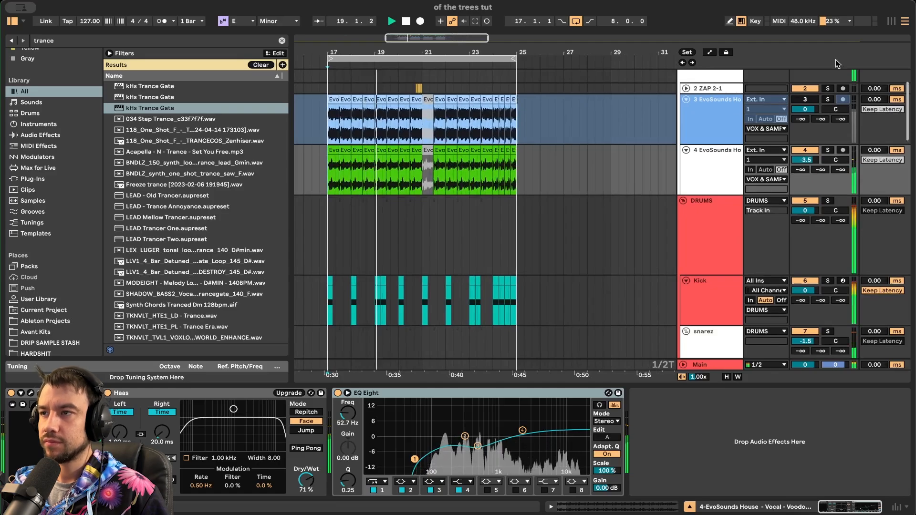
- Select all 18 green vocal clips, play them, then set the start at bar 17 on DRUMS
{"action": "double_click", "coordinate": [331, 150]}
{"action": "key", "text": "space"}
{"action": "left_click", "coordinate": [526, 162], "text": "shift"}
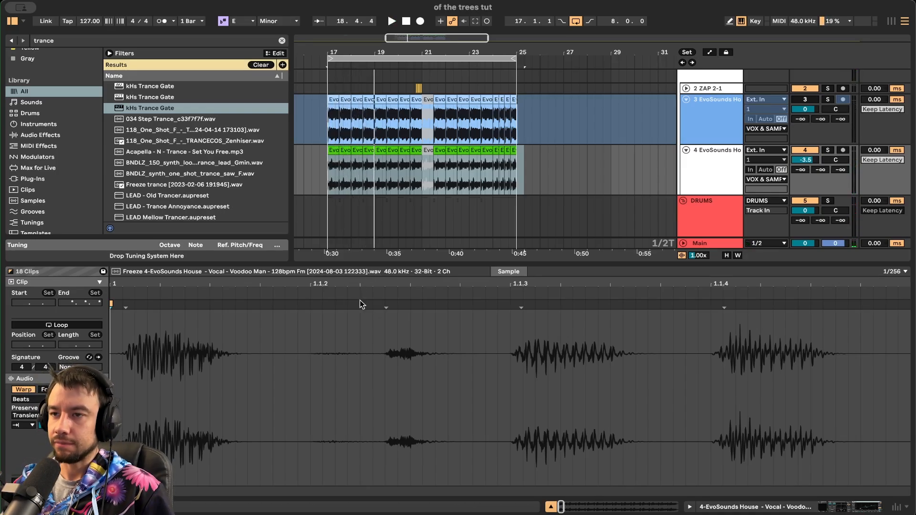
{"action": "key", "text": "space"}
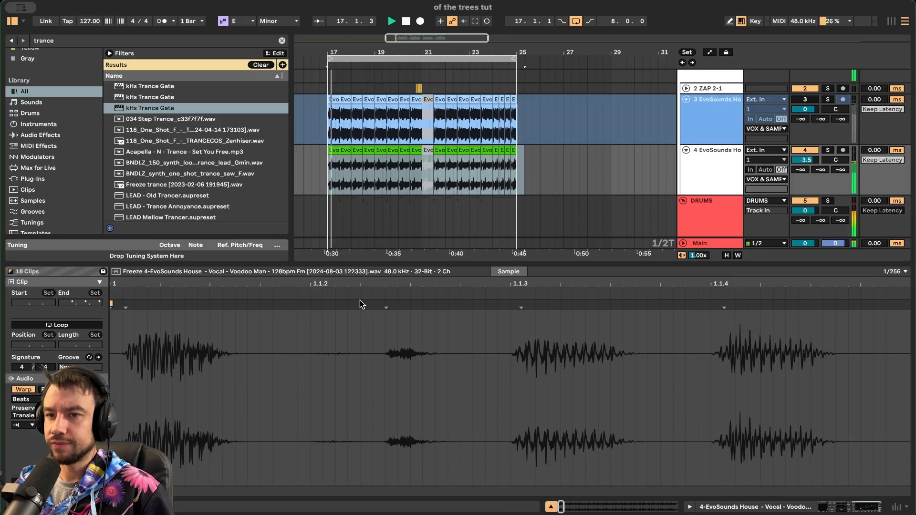
{"action": "left_click", "coordinate": [375, 263]}
- Zoom in around bar 17 and hide the browser to widen the arrangement
{"action": "left_click", "coordinate": [324, 227]}
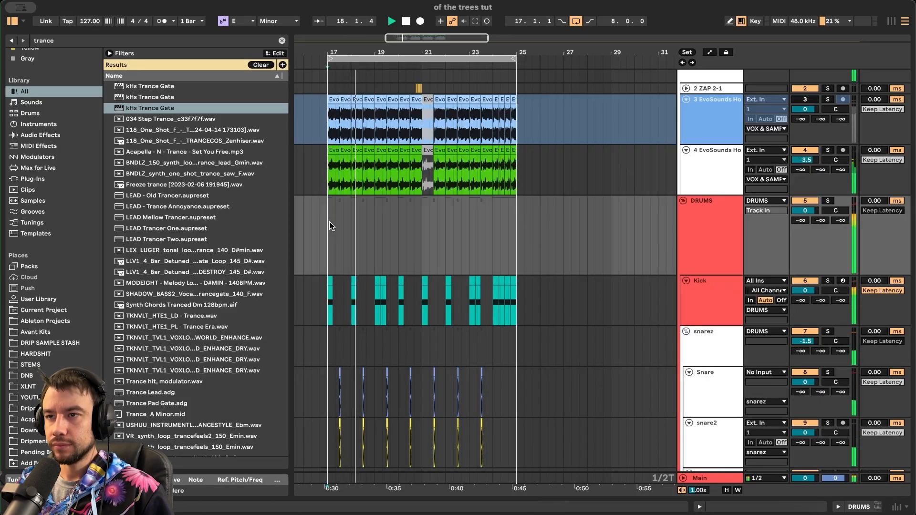
{"action": "key", "text": "space"}
{"action": "key", "text": "plus"}
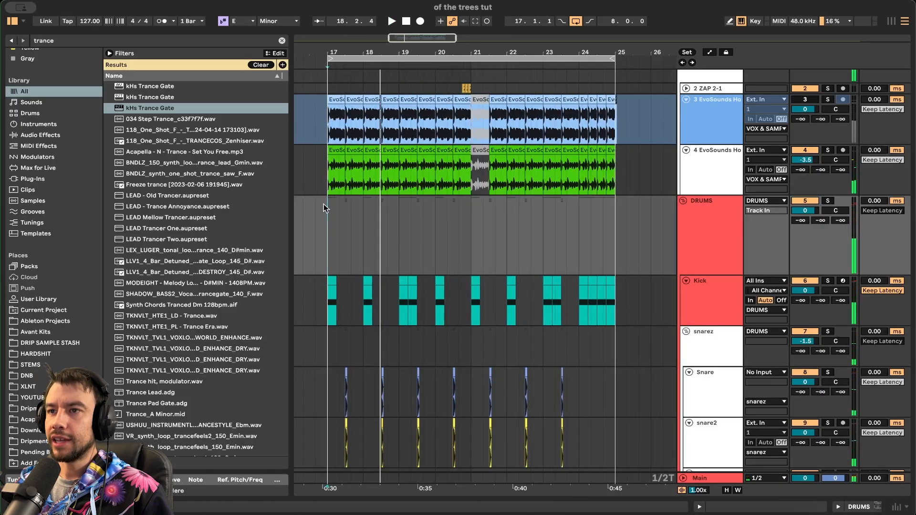
{"action": "left_click", "coordinate": [10, 21]}
{"action": "scroll", "coordinate": [170, 290], "scroll_direction": "down", "scroll_amount": 1}
{"action": "scroll", "coordinate": [170, 290], "scroll_direction": "left", "scroll_amount": 2}
{"action": "scroll", "coordinate": [171, 290], "scroll_direction": "up", "scroll_amount": 3}
{"action": "scroll", "coordinate": [171, 290], "scroll_direction": "down", "scroll_amount": 3}
{"action": "key", "text": "space"}
{"action": "scroll", "coordinate": [171, 290], "scroll_direction": "up", "scroll_amount": 2}
{"action": "key", "text": "space"}
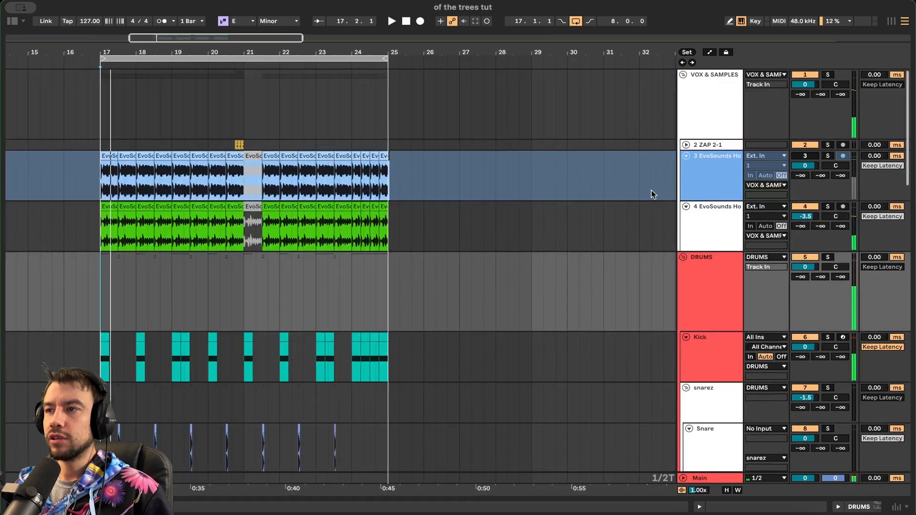
- Unfold ZAP 2-1, show its Track Panning automation lanes, and replay the passage
{"action": "left_click", "coordinate": [685, 145]}
{"action": "scroll", "coordinate": [184, 168], "scroll_direction": "up", "scroll_amount": 5}
{"action": "key", "text": "space"}
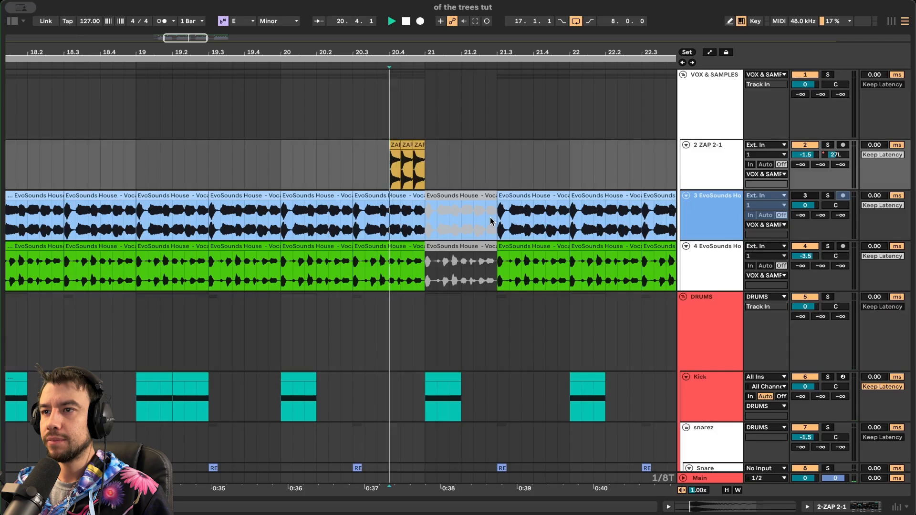
{"action": "right_click", "coordinate": [832, 154]}
{"action": "left_click", "coordinate": [763, 173]}
{"action": "scroll", "coordinate": [412, 161], "scroll_direction": "up", "scroll_amount": 4}
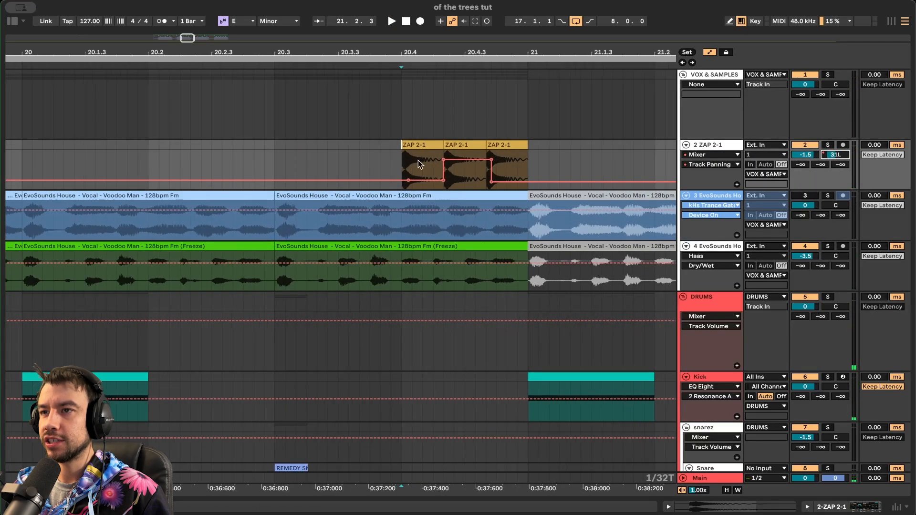
{"action": "key", "text": "space"}
{"action": "key", "text": "space"}
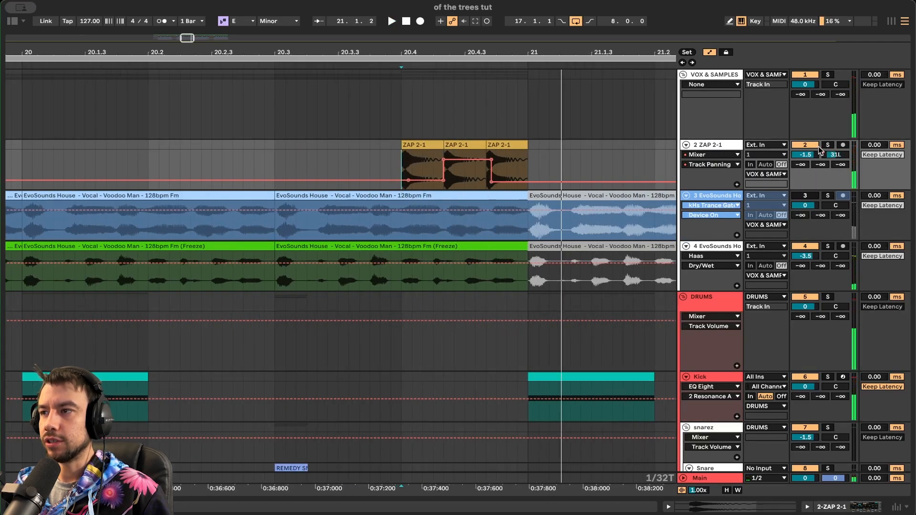
- Set the playback start back to bar 17 and start playback
{"action": "scroll", "coordinate": [290, 258], "scroll_direction": "down", "scroll_amount": 5}
{"action": "scroll", "coordinate": [290, 258], "scroll_direction": "left", "scroll_amount": 3}
{"action": "scroll", "coordinate": [126, 197], "scroll_direction": "down", "scroll_amount": 4}
{"action": "left_click", "coordinate": [145, 148]}
{"action": "scroll", "coordinate": [210, 189], "scroll_direction": "down", "scroll_amount": 10}
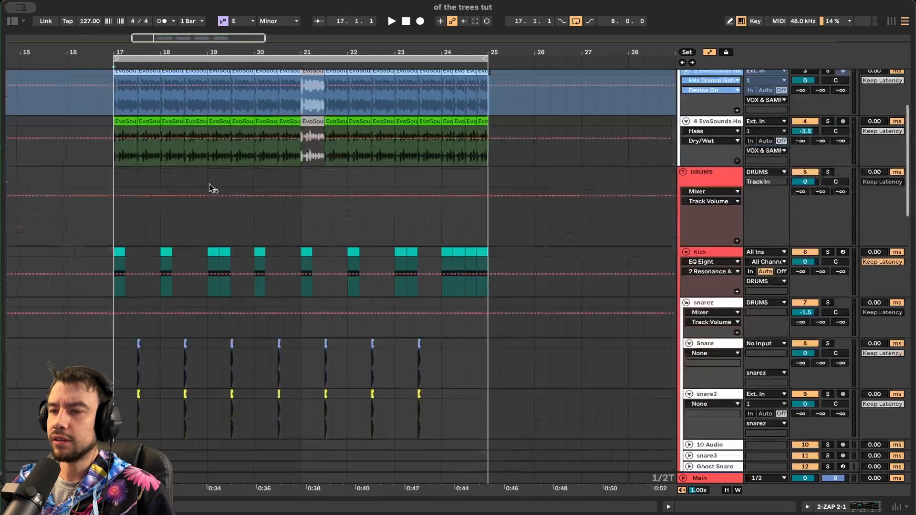
{"action": "scroll", "coordinate": [210, 184], "scroll_direction": "left", "scroll_amount": 3}
{"action": "scroll", "coordinate": [210, 185], "scroll_direction": "down", "scroll_amount": 15}
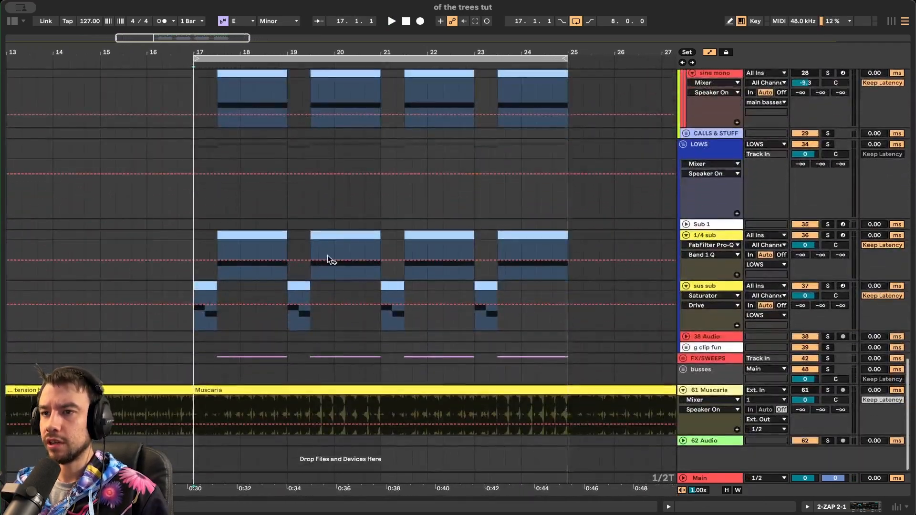
{"action": "scroll", "coordinate": [359, 276], "scroll_direction": "up", "scroll_amount": 1}
{"action": "scroll", "coordinate": [359, 276], "scroll_direction": "right", "scroll_amount": 1}
{"action": "key", "text": "space"}
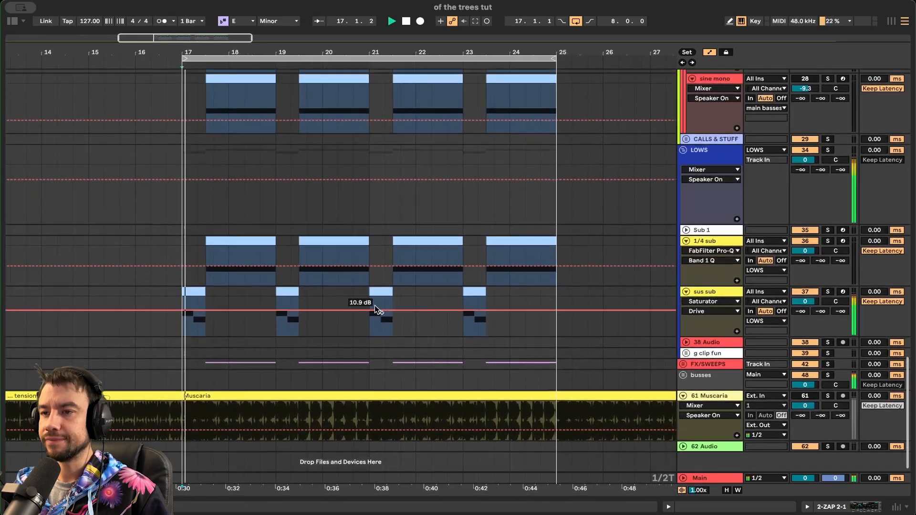
- Unfold the FX/SWEEPS group and the white noise track
{"action": "left_click", "coordinate": [682, 364]}
{"action": "scroll", "coordinate": [602, 368], "scroll_direction": "down", "scroll_amount": 5}
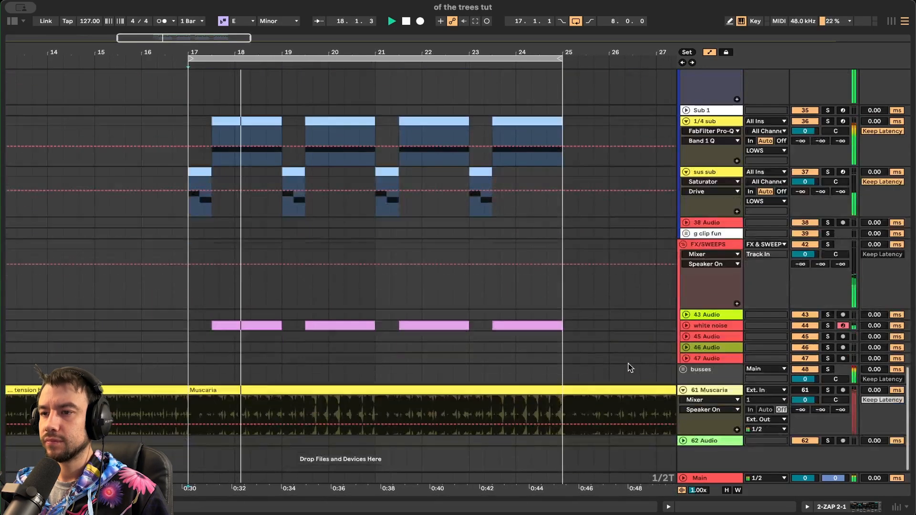
{"action": "left_click", "coordinate": [686, 325]}
{"action": "scroll", "coordinate": [418, 289], "scroll_direction": "down", "scroll_amount": 3}
{"action": "scroll", "coordinate": [418, 289], "scroll_direction": "left", "scroll_amount": 2}
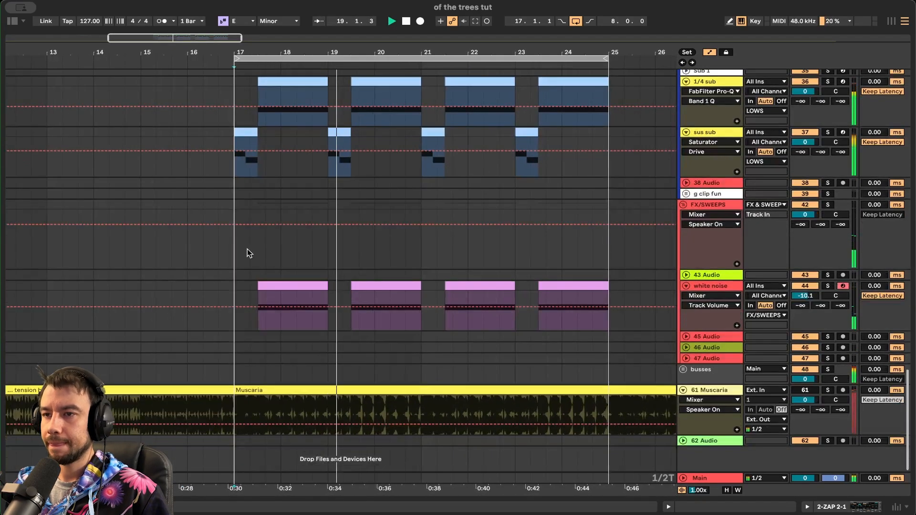
{"action": "key", "text": "space"}
{"action": "scroll", "coordinate": [438, 274], "scroll_direction": "down", "scroll_amount": 3}
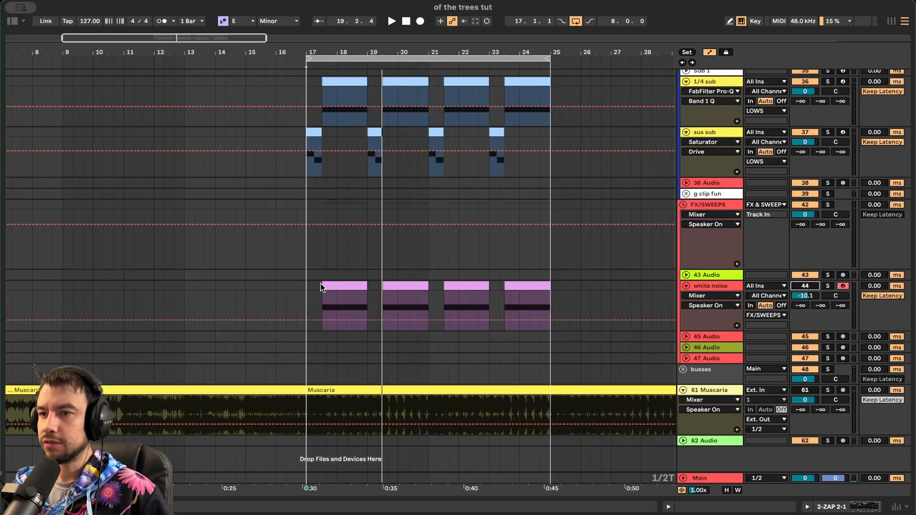
- Play the arrangement again from bar 17 to audition the white noise
{"action": "left_click", "coordinate": [310, 295]}
{"action": "key", "text": "space"}
{"action": "scroll", "coordinate": [325, 297], "scroll_direction": "up", "scroll_amount": 3}
{"action": "scroll", "coordinate": [325, 297], "scroll_direction": "right", "scroll_amount": 1}
{"action": "scroll", "coordinate": [325, 296], "scroll_direction": "down", "scroll_amount": 3}
{"action": "scroll", "coordinate": [325, 298], "scroll_direction": "down", "scroll_amount": 1}
{"action": "scroll", "coordinate": [282, 296], "scroll_direction": "down", "scroll_amount": 1}
{"action": "scroll", "coordinate": [281, 295], "scroll_direction": "right", "scroll_amount": 2}
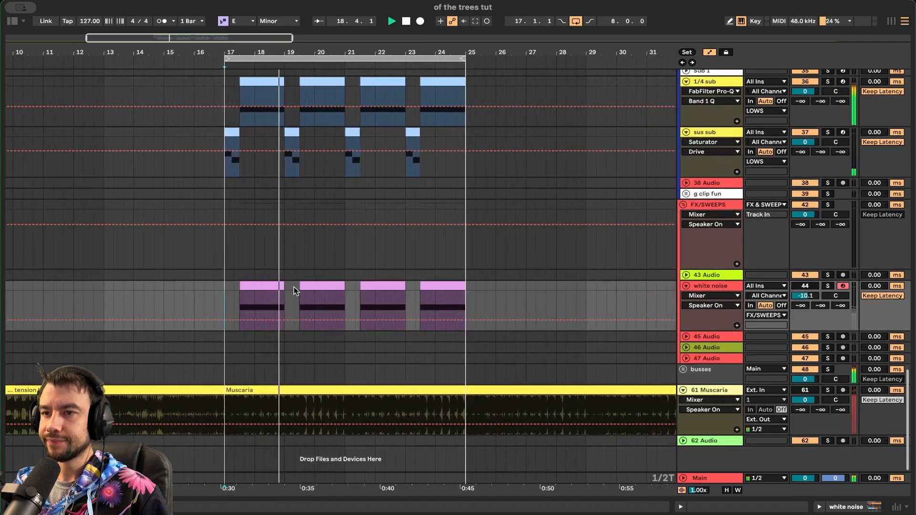
{"action": "scroll", "coordinate": [287, 294], "scroll_direction": "up", "scroll_amount": 4}
{"action": "key", "text": "space"}
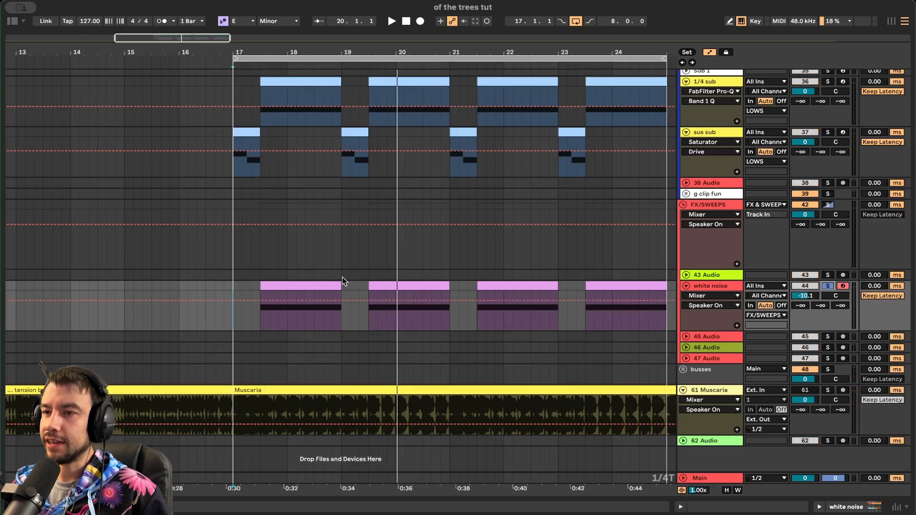
- Audition the first white noise clip, then unsolo it and play from bar 17
{"action": "left_click", "coordinate": [328, 285]}
{"action": "key", "text": "space"}
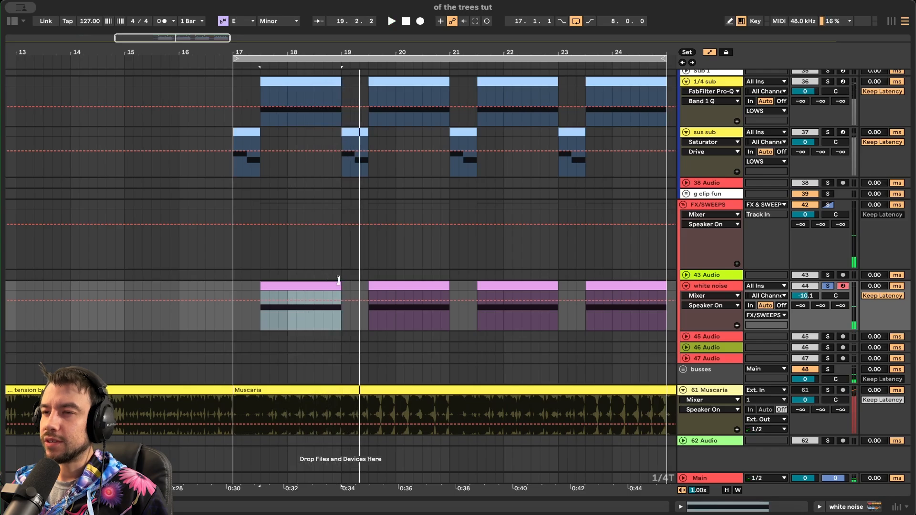
{"action": "left_click", "coordinate": [827, 285]}
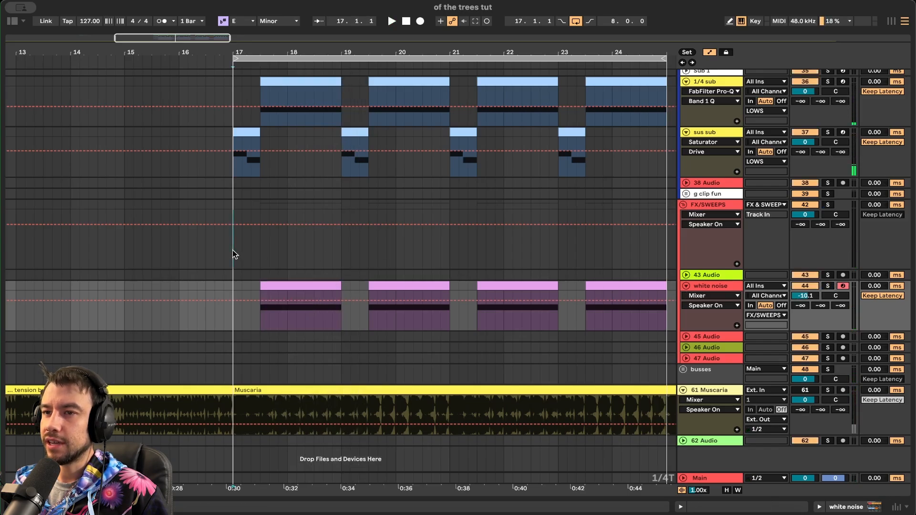
{"action": "left_click", "coordinate": [233, 250]}
{"action": "key", "text": "space"}
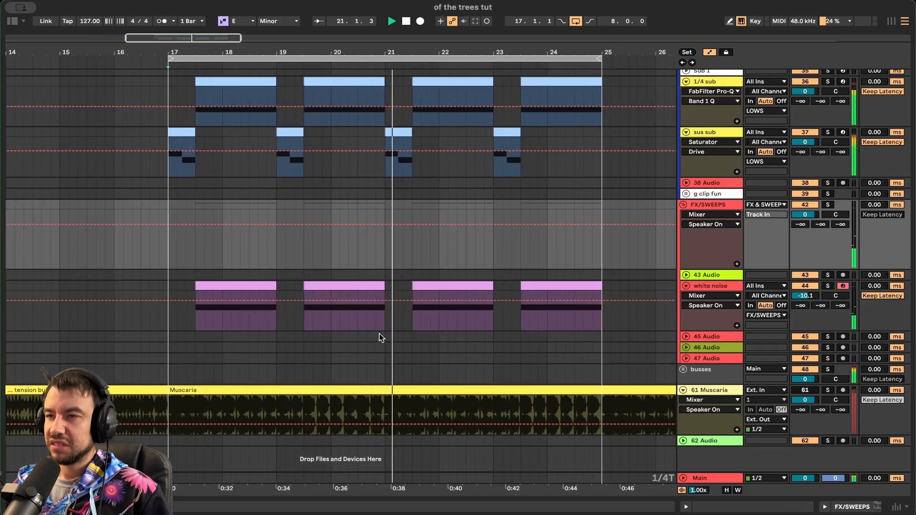
{"action": "key", "text": "space"}
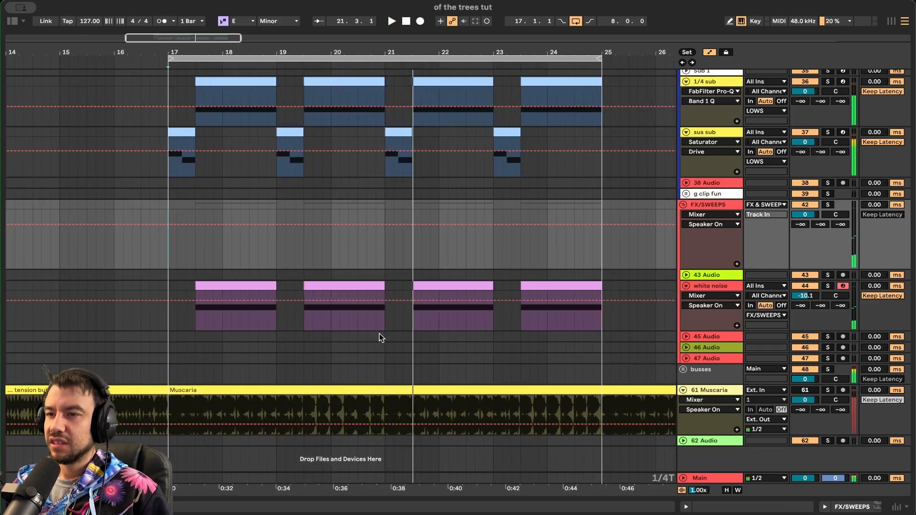
- Open the white noise track's devices, solo it and play from its first clip
{"action": "double_click", "coordinate": [710, 287]}
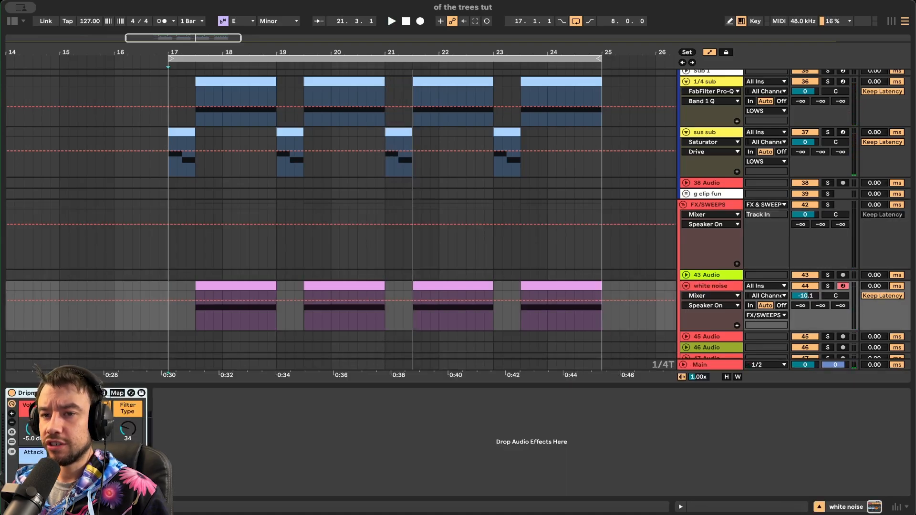
{"action": "left_click", "coordinate": [829, 286]}
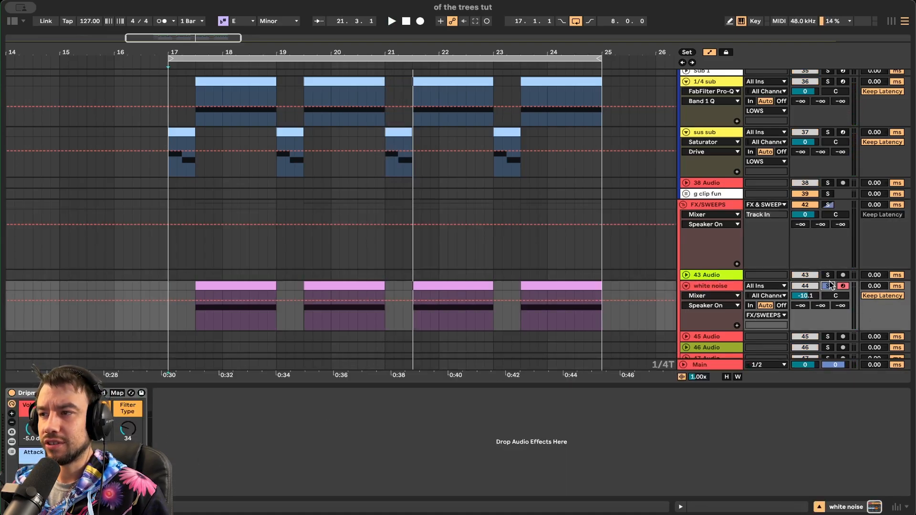
{"action": "key", "text": "space"}
{"action": "left_click", "coordinate": [226, 286]}
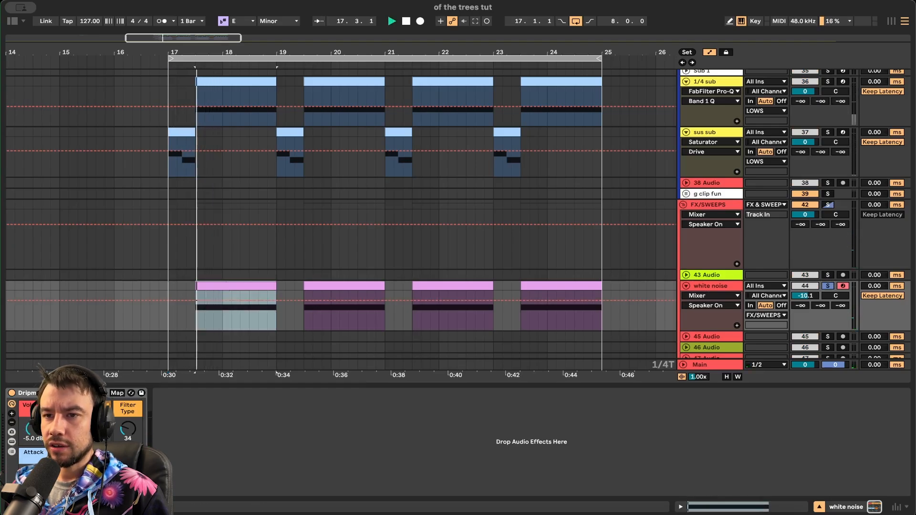
{"action": "key", "text": "space"}
{"action": "key", "text": "space"}
- Set the white noise automation lane to Dripment Noise's Filter Type parameter
{"action": "left_click", "coordinate": [64, 430]}
{"action": "left_click", "coordinate": [96, 429]}
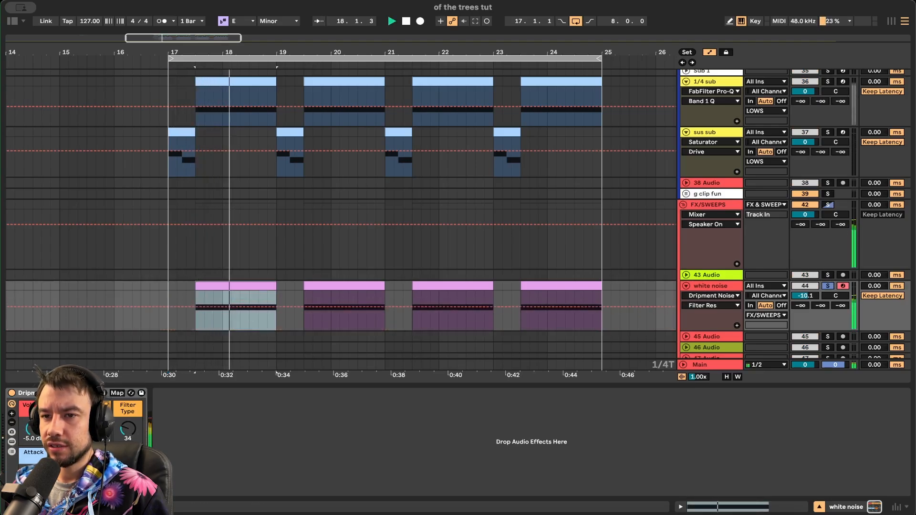
{"action": "left_click", "coordinate": [126, 431]}
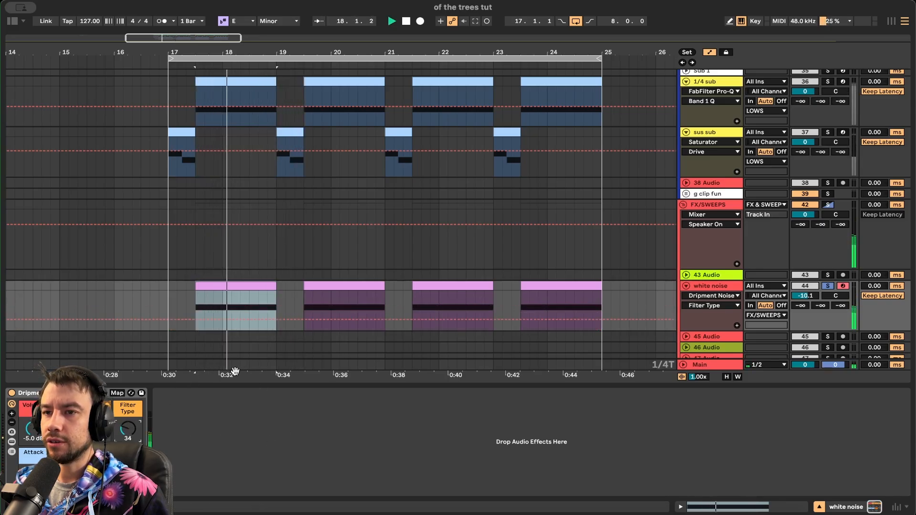
{"action": "double_click", "coordinate": [208, 386]}
- Unsolo the white noise track and restart playback from bar 17
{"action": "scroll", "coordinate": [215, 379], "scroll_direction": "down", "scroll_amount": 3}
{"action": "key", "text": "space"}
{"action": "left_click", "coordinate": [827, 303]}
{"action": "left_click", "coordinate": [187, 211]}
{"action": "key", "text": "space"}
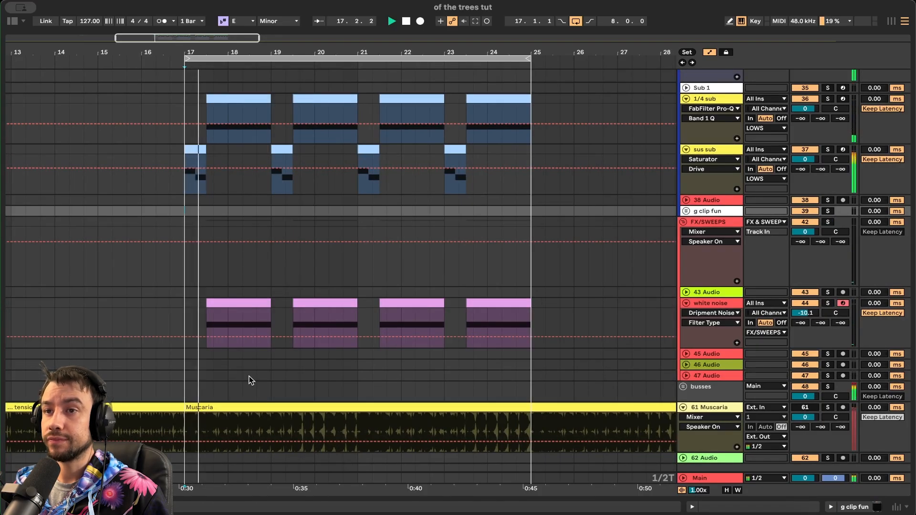
- Select the dirtier track and play from its first clip
{"action": "scroll", "coordinate": [251, 379], "scroll_direction": "up", "scroll_amount": 5}
{"action": "scroll", "coordinate": [250, 380], "scroll_direction": "down", "scroll_amount": 2}
{"action": "scroll", "coordinate": [249, 379], "scroll_direction": "up", "scroll_amount": 10}
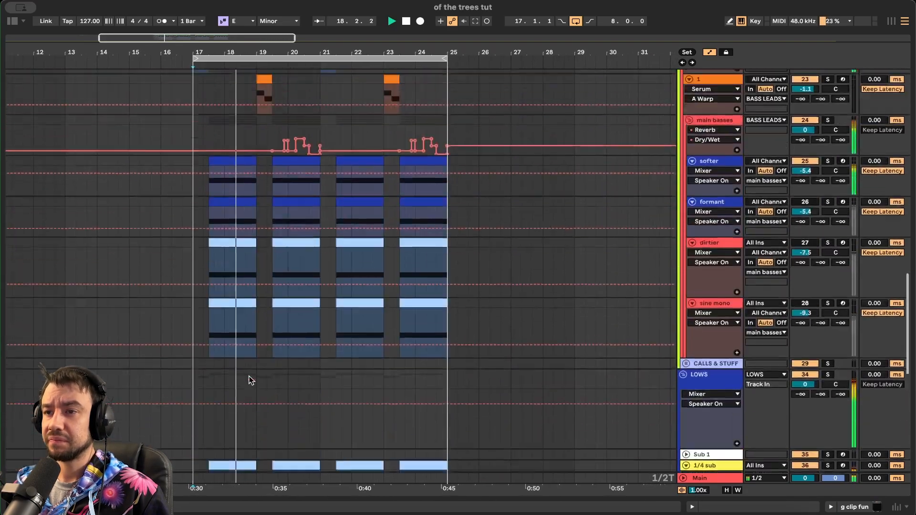
{"action": "scroll", "coordinate": [249, 378], "scroll_direction": "up", "scroll_amount": 10}
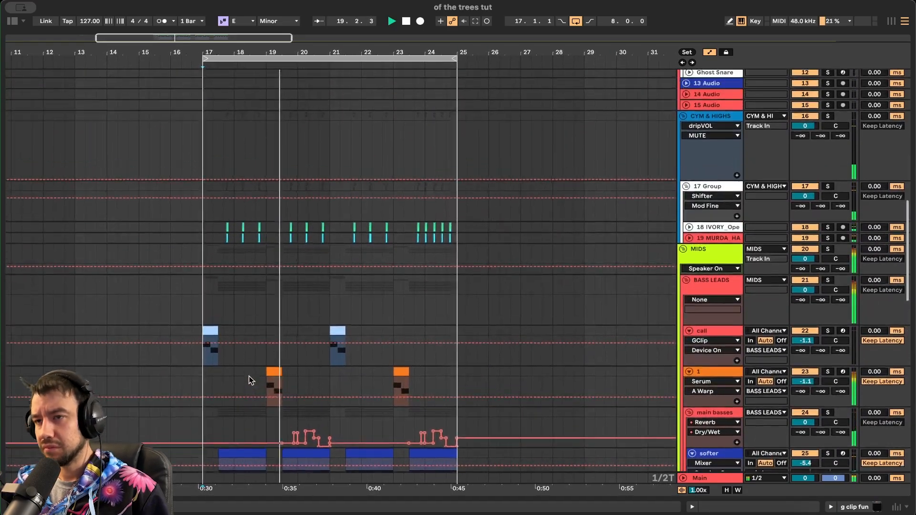
{"action": "scroll", "coordinate": [249, 380], "scroll_direction": "down", "scroll_amount": 10}
{"action": "scroll", "coordinate": [247, 381], "scroll_direction": "up", "scroll_amount": 3}
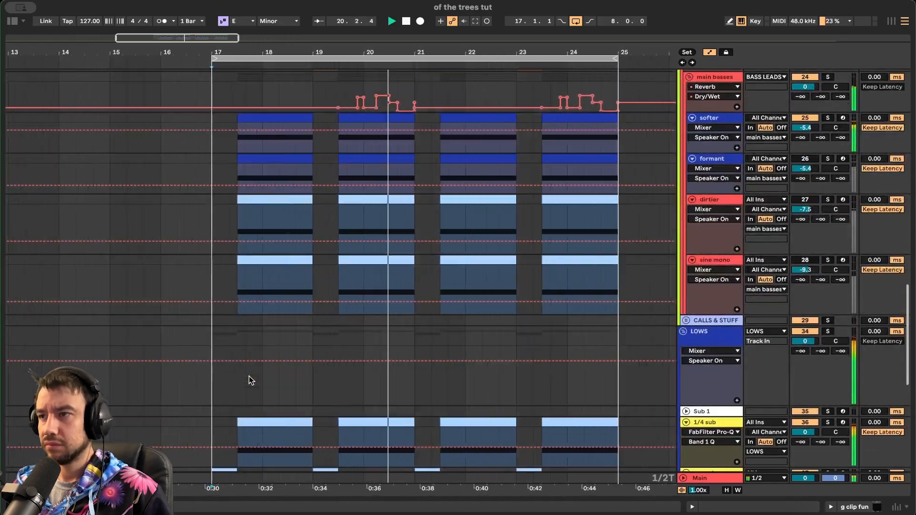
{"action": "left_click", "coordinate": [718, 249]}
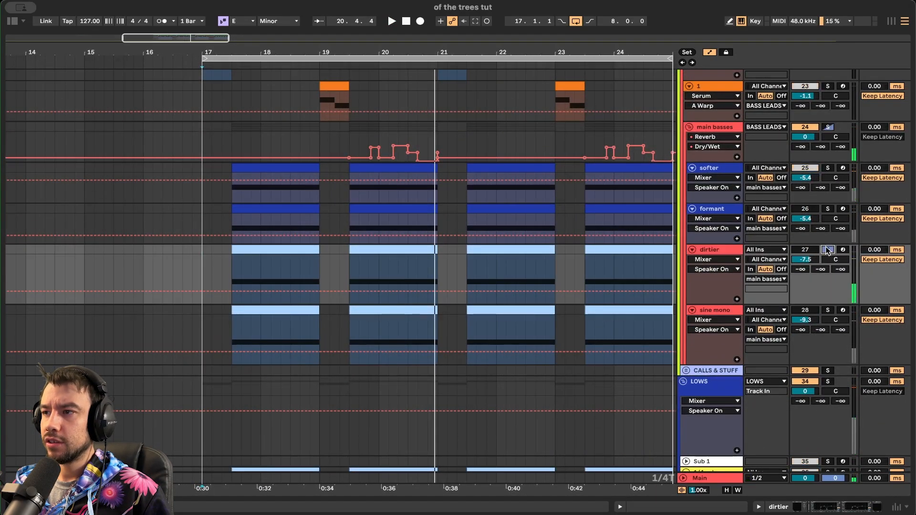
{"action": "left_click", "coordinate": [301, 262]}
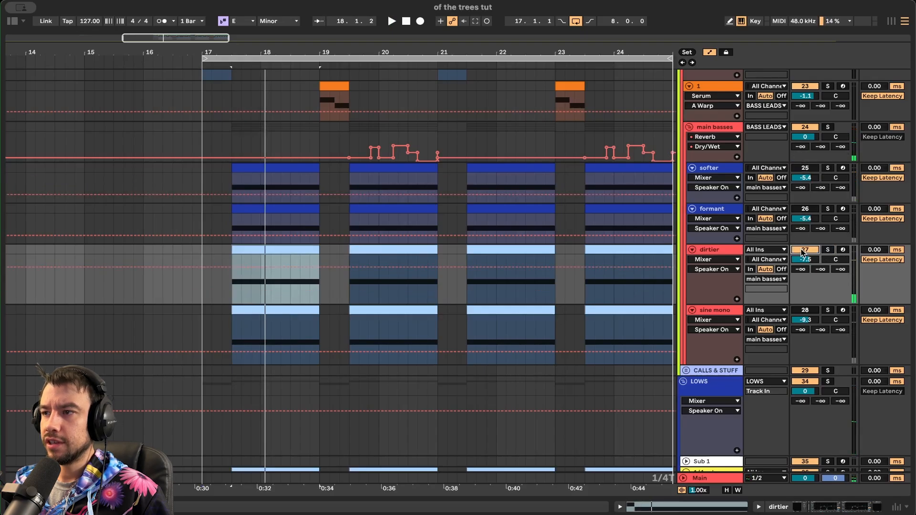
- Re-enable the dirtier track and play from bar 17
{"action": "left_click", "coordinate": [805, 310]}
{"action": "left_click", "coordinate": [198, 256]}
{"action": "key", "text": "space"}
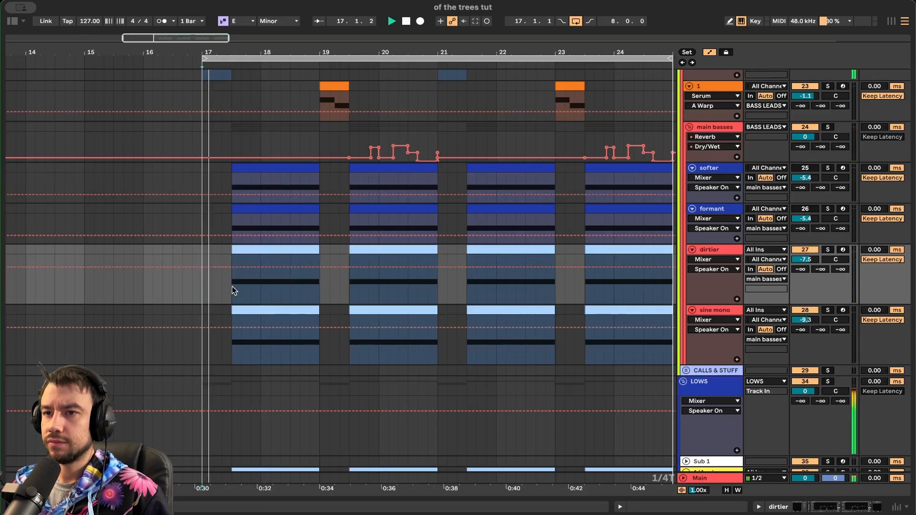
{"action": "scroll", "coordinate": [485, 338], "scroll_direction": "down", "scroll_amount": 4}
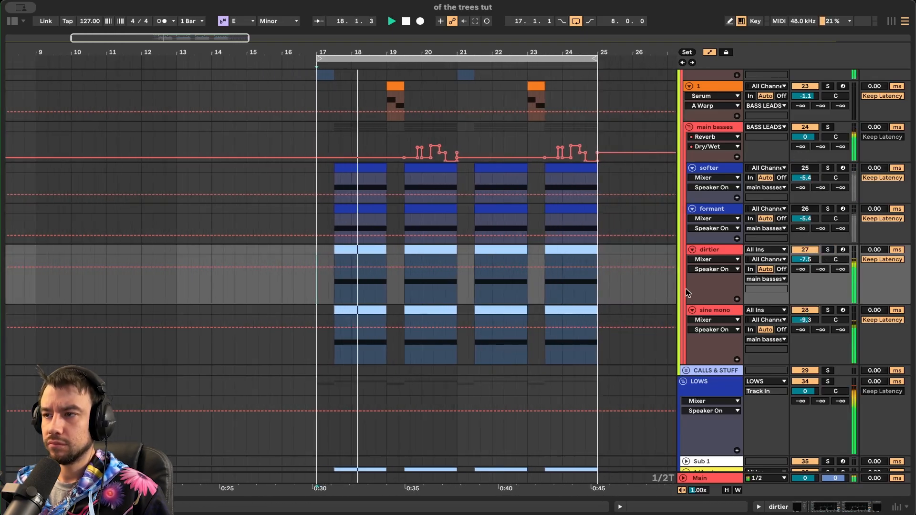
- Set dirtier's volume to -8.6 dB and sine mono's to -10.2 dB
{"action": "left_click_drag", "start_coordinate": [803, 261], "coordinate": [803, 267]}
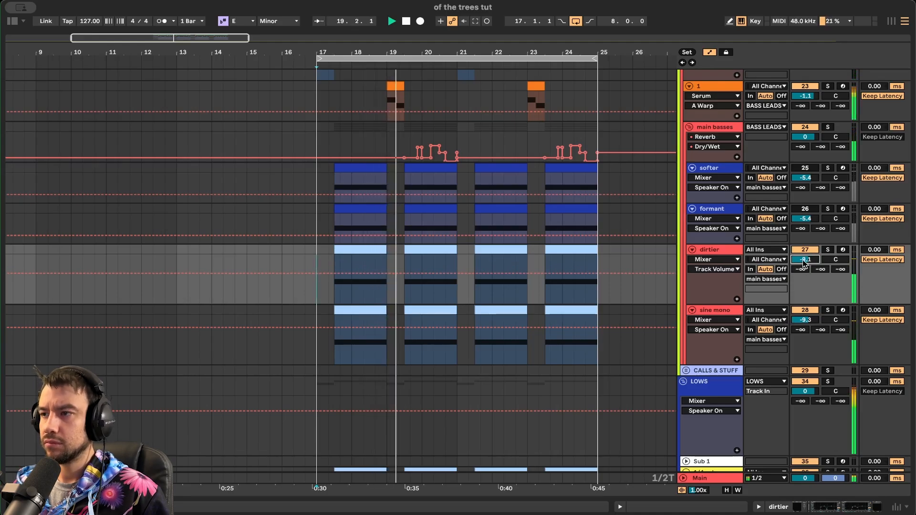
{"action": "left_click_drag", "start_coordinate": [807, 318], "coordinate": [807, 323]}
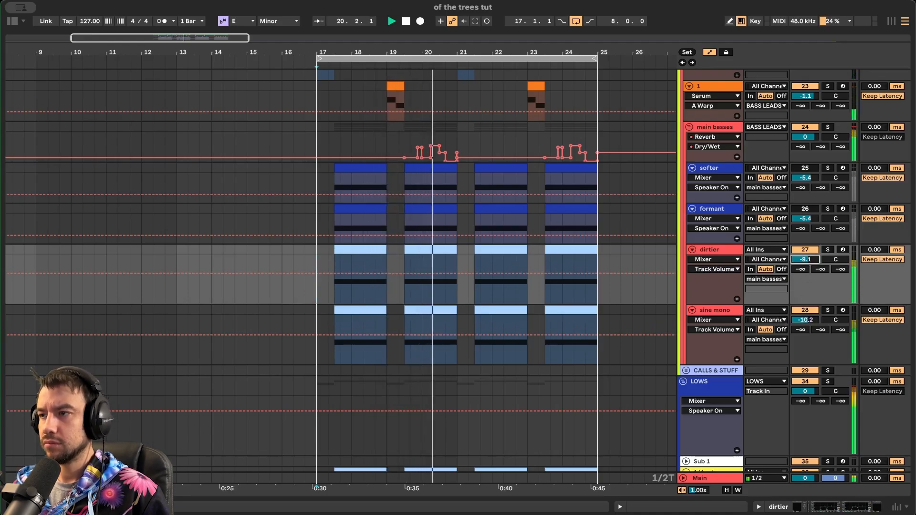
{"action": "left_click_drag", "start_coordinate": [807, 265], "coordinate": [808, 262]}
- Show dirtier's device chain with EQ Eight and GClip, and stop playback
{"action": "scroll", "coordinate": [472, 286], "scroll_direction": "up", "scroll_amount": 2}
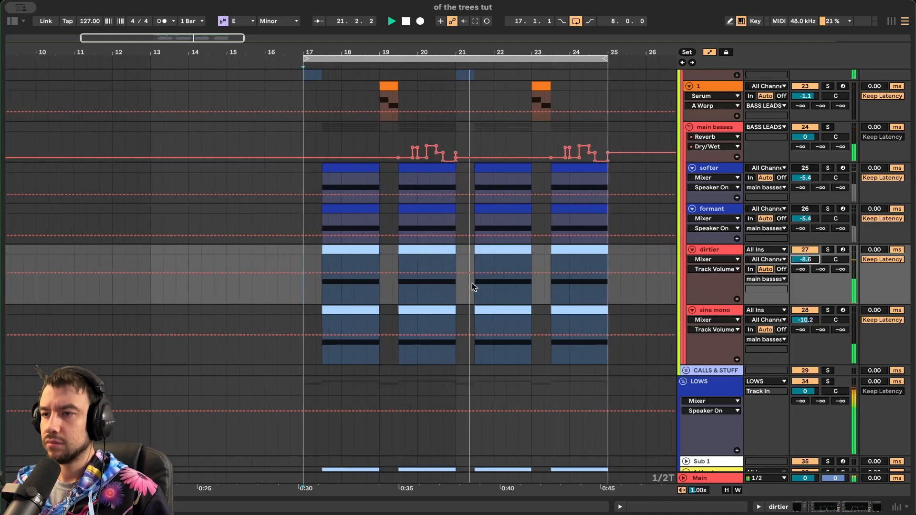
{"action": "scroll", "coordinate": [473, 286], "scroll_direction": "right", "scroll_amount": 3}
{"action": "scroll", "coordinate": [473, 286], "scroll_direction": "down", "scroll_amount": 3}
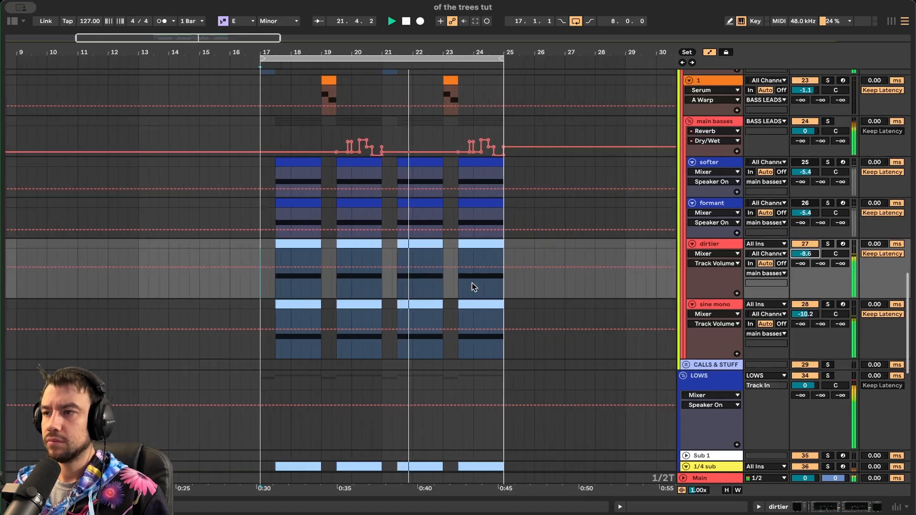
{"action": "double_click", "coordinate": [711, 244]}
{"action": "key", "text": "space"}
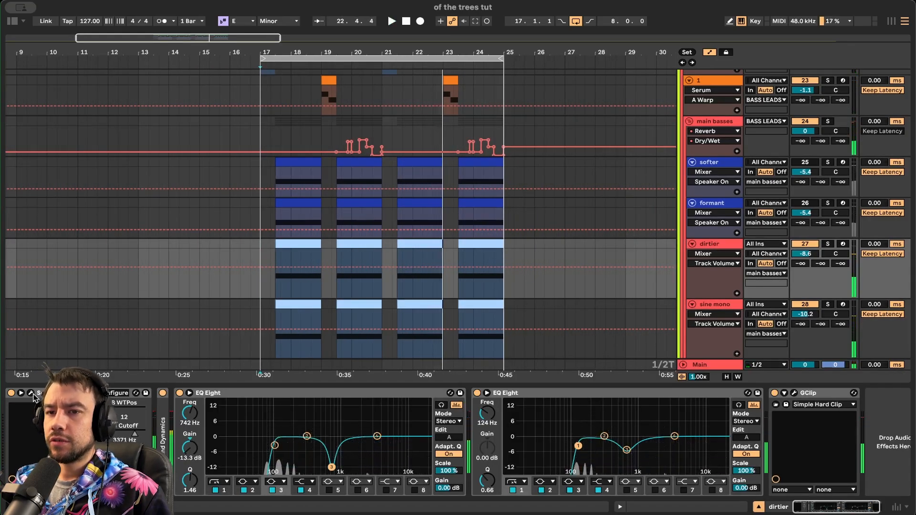
- In dirtier's Serum, make the filter cutoff, then the FX filter frequency, the automation target
{"action": "left_click", "coordinate": [30, 393]}
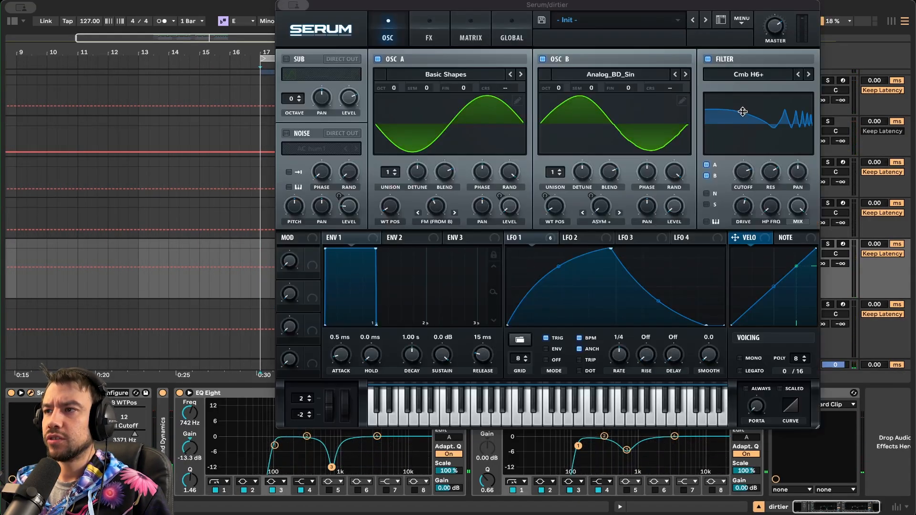
{"action": "left_click", "coordinate": [744, 174]}
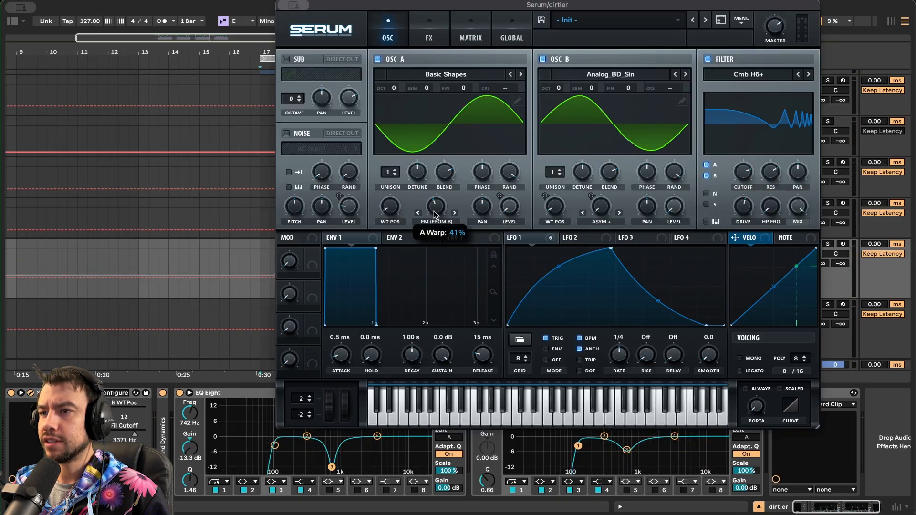
{"action": "left_click", "coordinate": [430, 36]}
{"action": "left_click", "coordinate": [321, 220]}
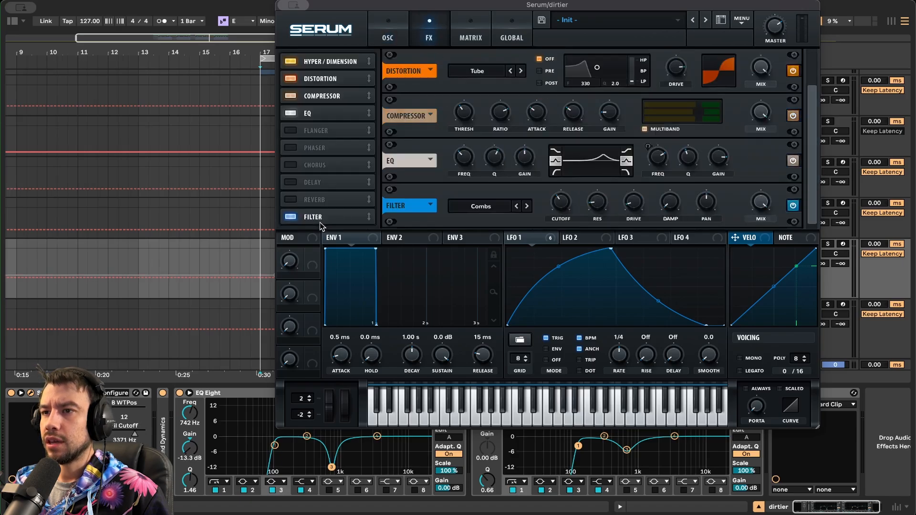
{"action": "left_click", "coordinate": [562, 208]}
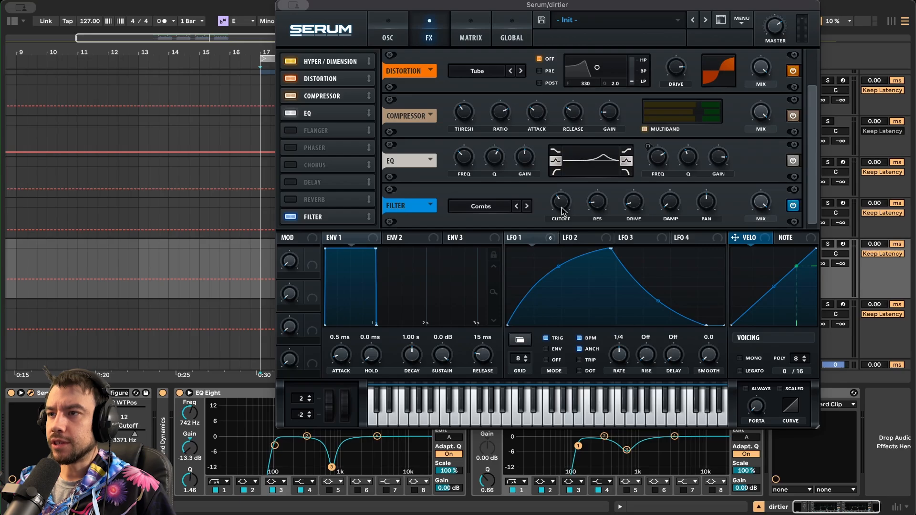
{"action": "left_click", "coordinate": [395, 20]}
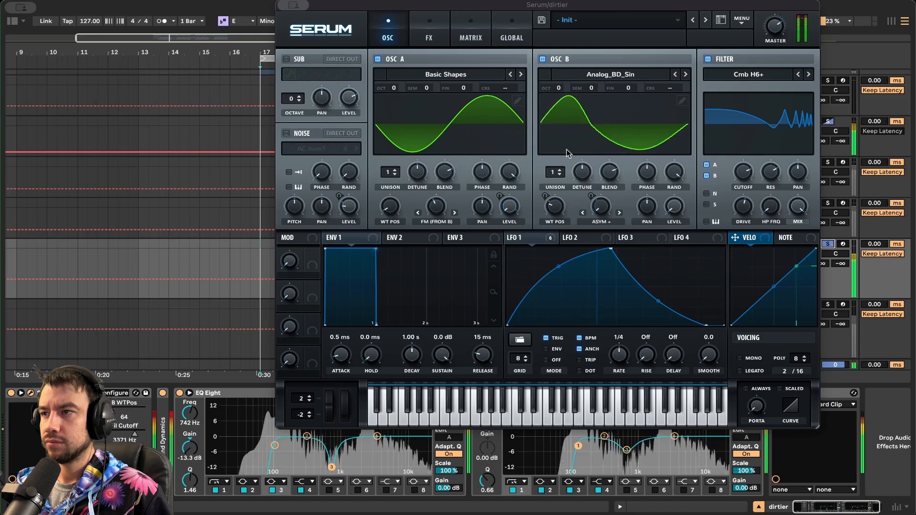
- Move the Serum window aside and solo the sine mono track instead
{"action": "left_click_drag", "start_coordinate": [361, 4], "coordinate": [316, 287]}
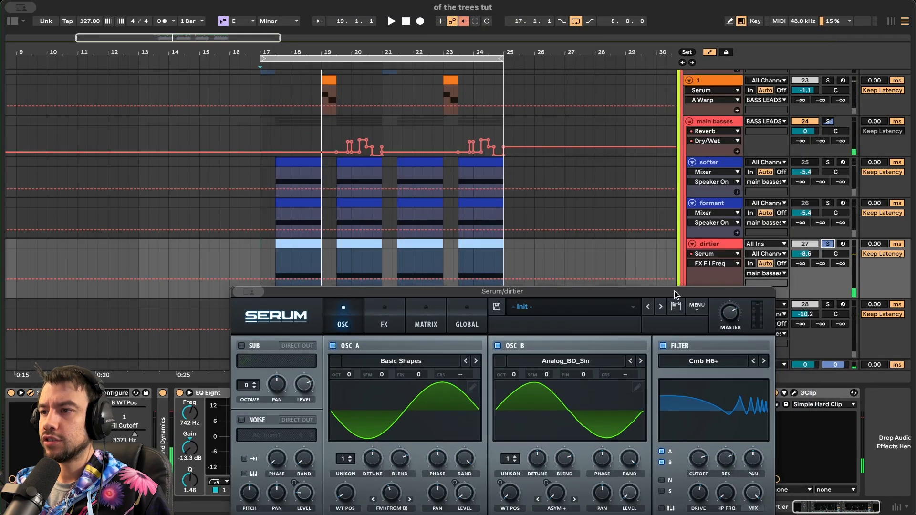
{"action": "scroll", "coordinate": [676, 267], "scroll_direction": "down", "scroll_amount": 5}
{"action": "left_click", "coordinate": [828, 168]}
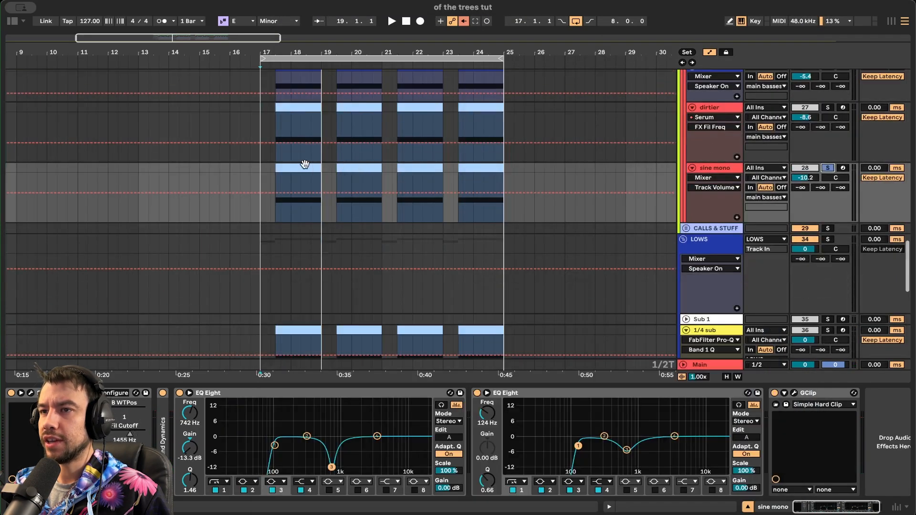
- Play the first sine mono clip and check its Serum FX and OSC pages
{"action": "left_click", "coordinate": [305, 164]}
{"action": "key", "text": "space"}
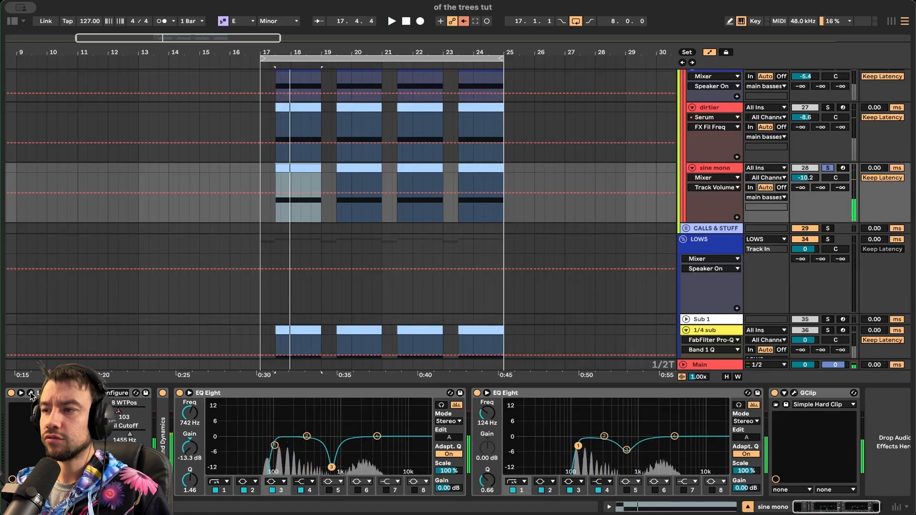
{"action": "left_click", "coordinate": [30, 394]}
{"action": "left_click", "coordinate": [227, 38]}
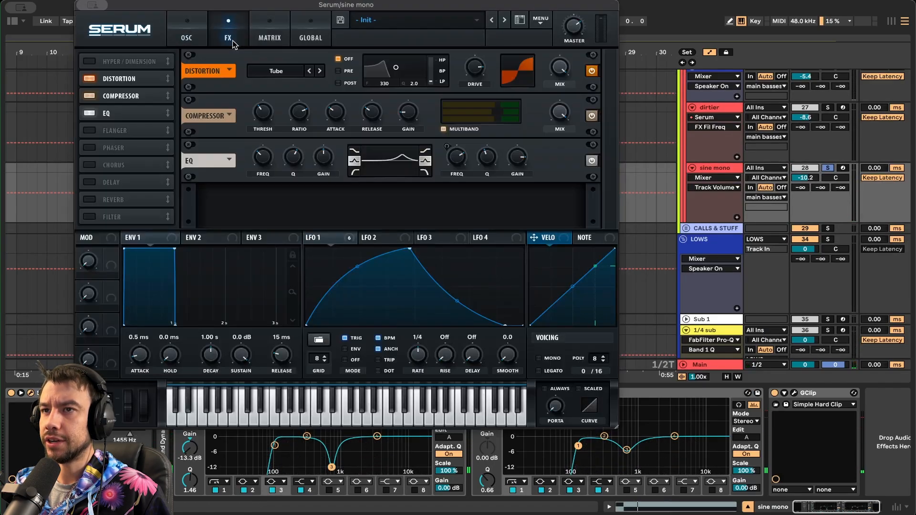
{"action": "left_click", "coordinate": [197, 34]}
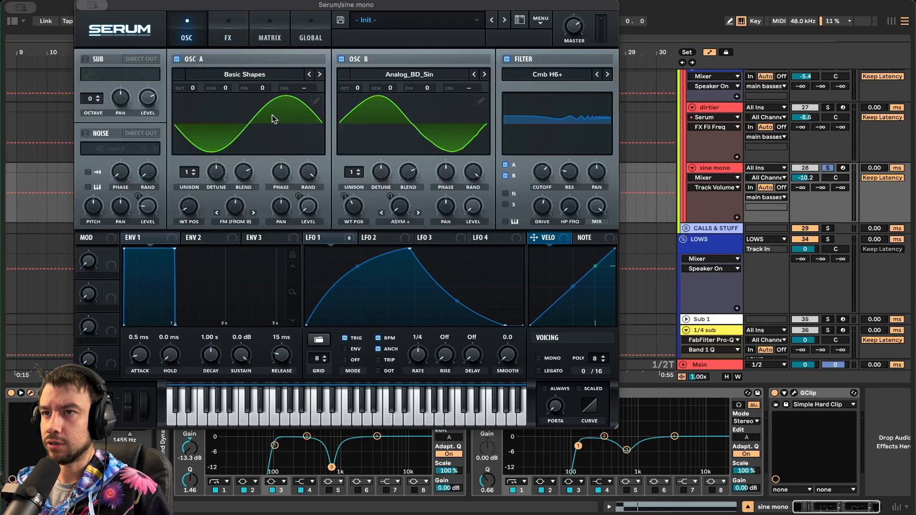
- Target Fil Cutoff for automation and lower the cutoff to about 1439 Hz while playing
{"action": "left_click", "coordinate": [550, 177]}
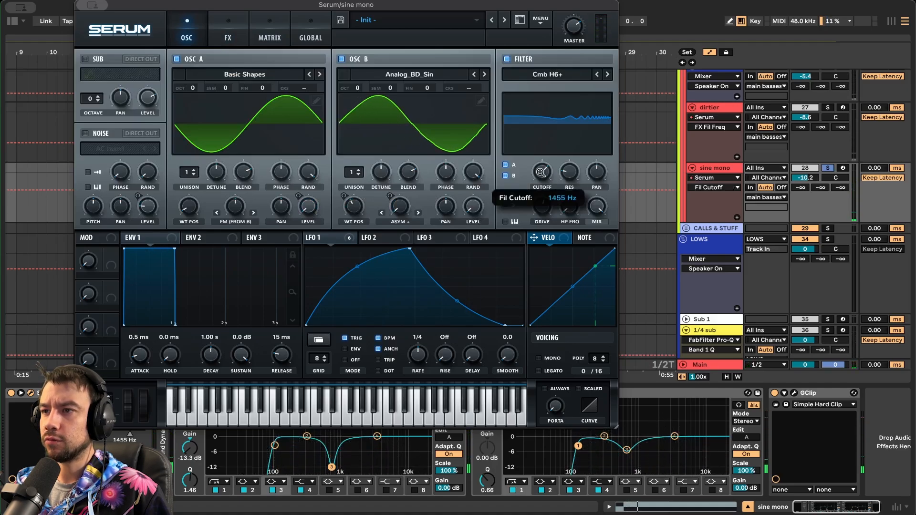
{"action": "key", "text": "space"}
{"action": "left_click_drag", "start_coordinate": [572, 101], "coordinate": [549, 183]}
{"action": "key", "text": "space"}
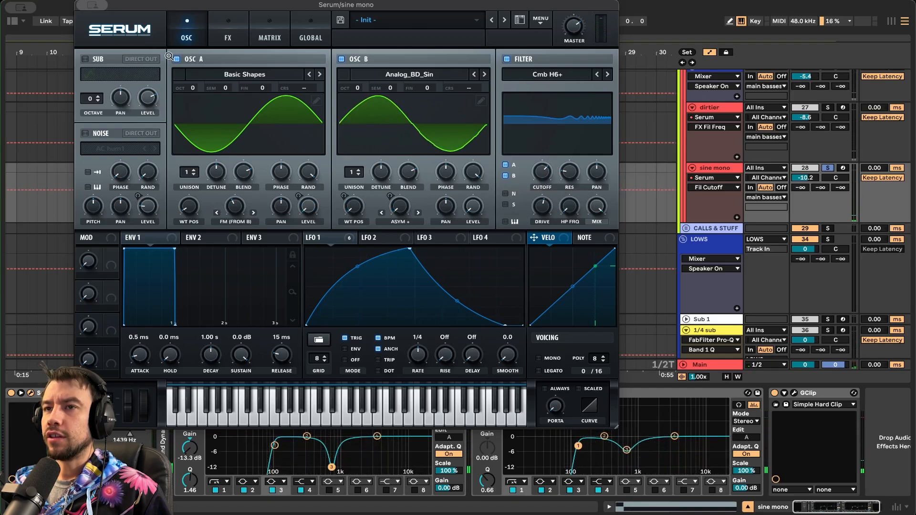
- Close the sine mono and dirtier Serum windows and toggle solo on sine mono
{"action": "left_click", "coordinate": [26, 409]}
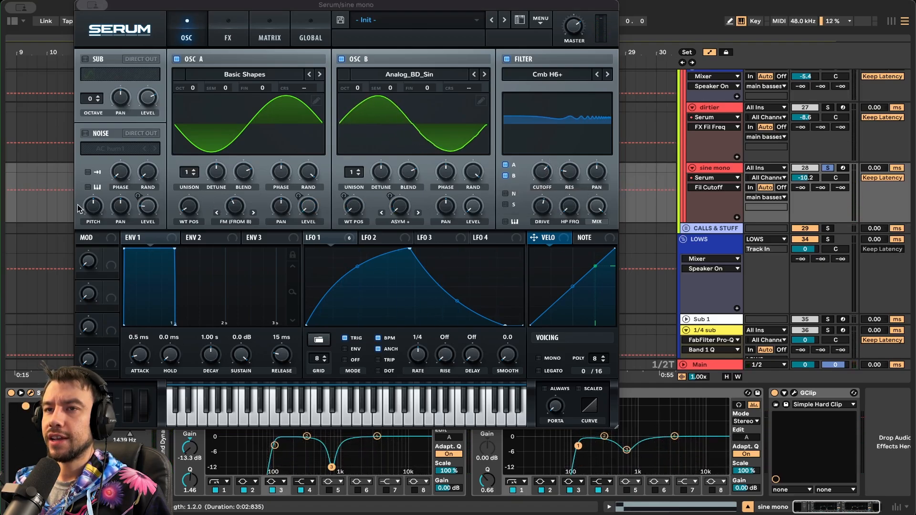
{"action": "left_click", "coordinate": [30, 393]}
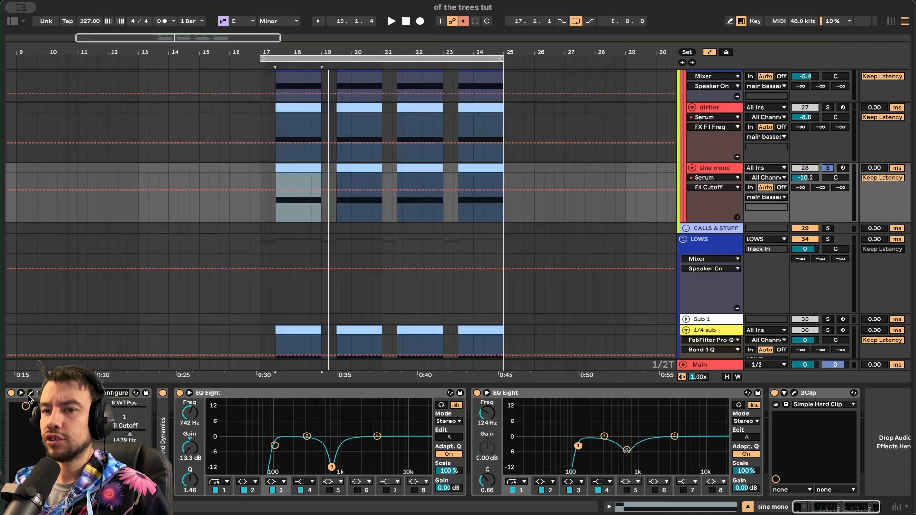
{"action": "scroll", "coordinate": [662, 215], "scroll_direction": "up", "scroll_amount": 3}
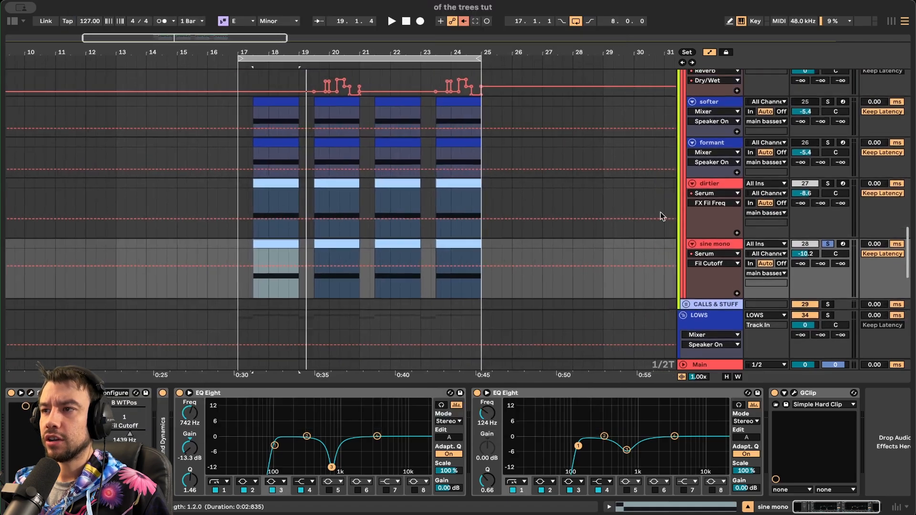
{"action": "left_click", "coordinate": [717, 191]}
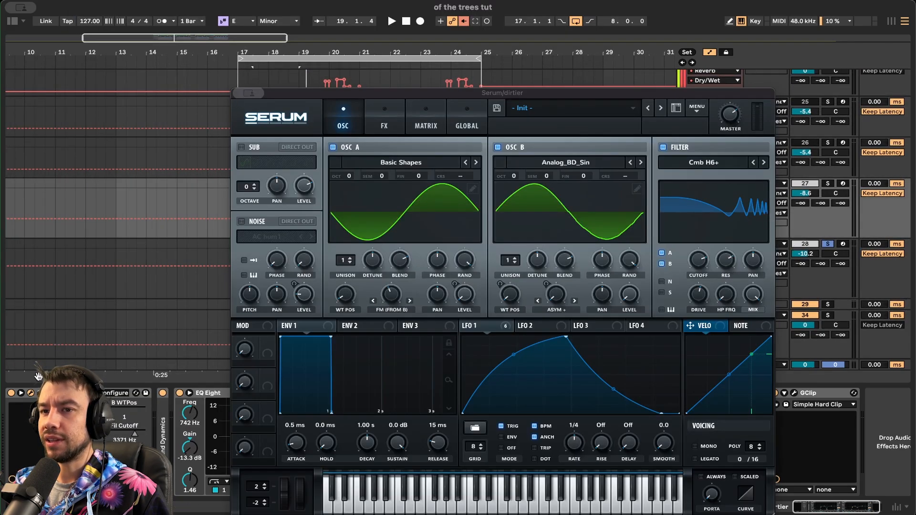
{"action": "left_click", "coordinate": [30, 393]}
{"action": "left_click", "coordinate": [828, 244]}
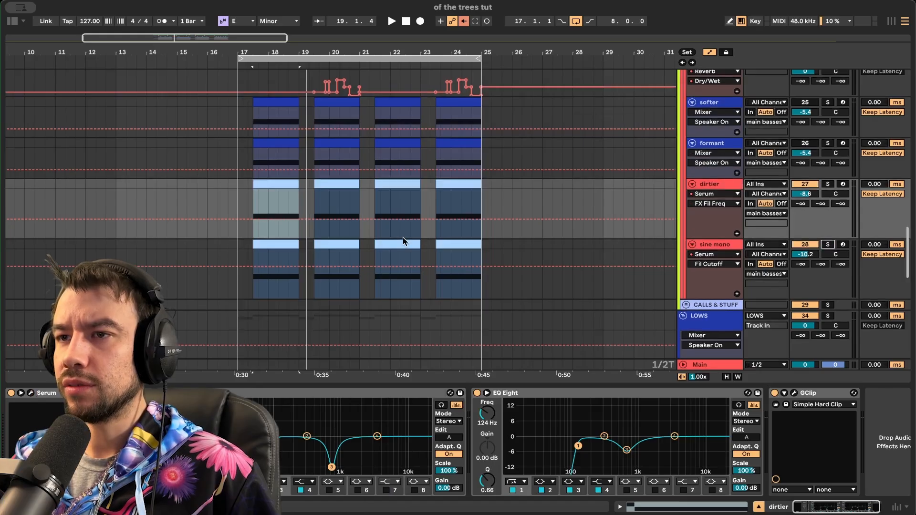
- Select the softer track and start playback from bar 17
{"action": "scroll", "coordinate": [402, 236], "scroll_direction": "up", "scroll_amount": 15}
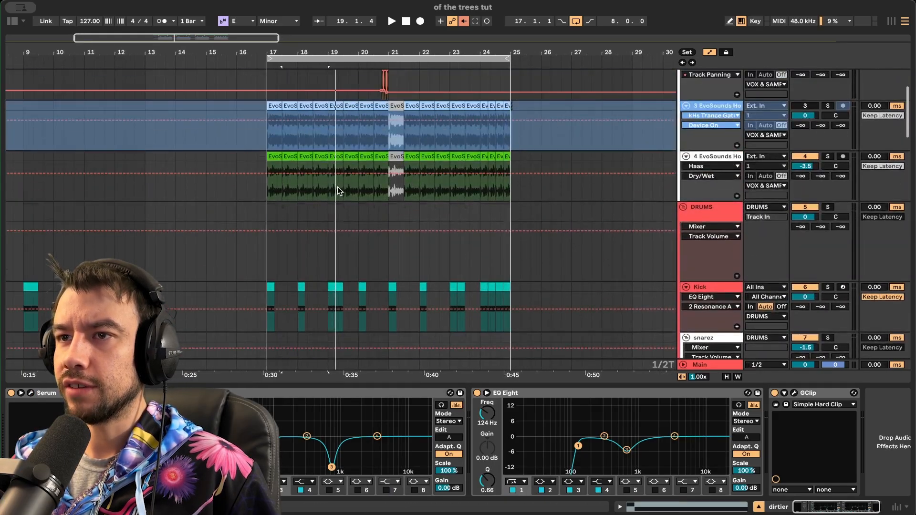
{"action": "left_click", "coordinate": [267, 186]}
{"action": "scroll", "coordinate": [267, 185], "scroll_direction": "down", "scroll_amount": 15}
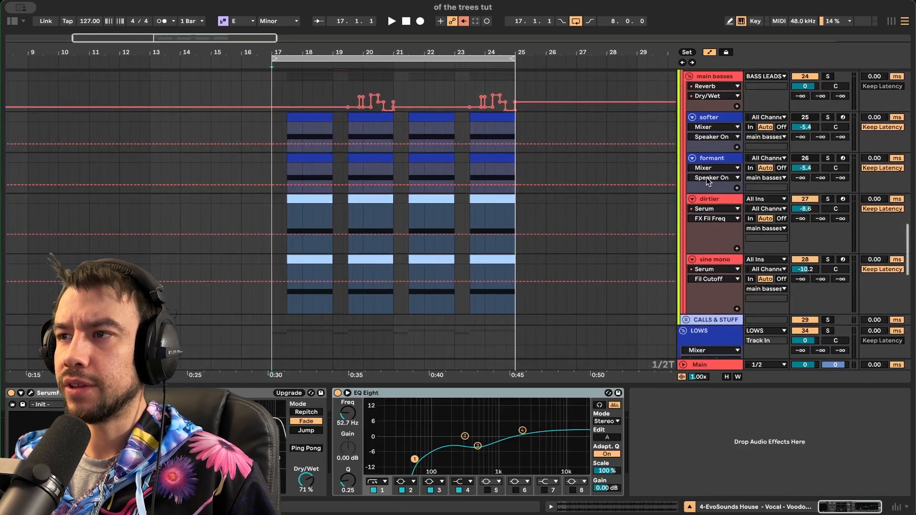
{"action": "left_click", "coordinate": [801, 118]}
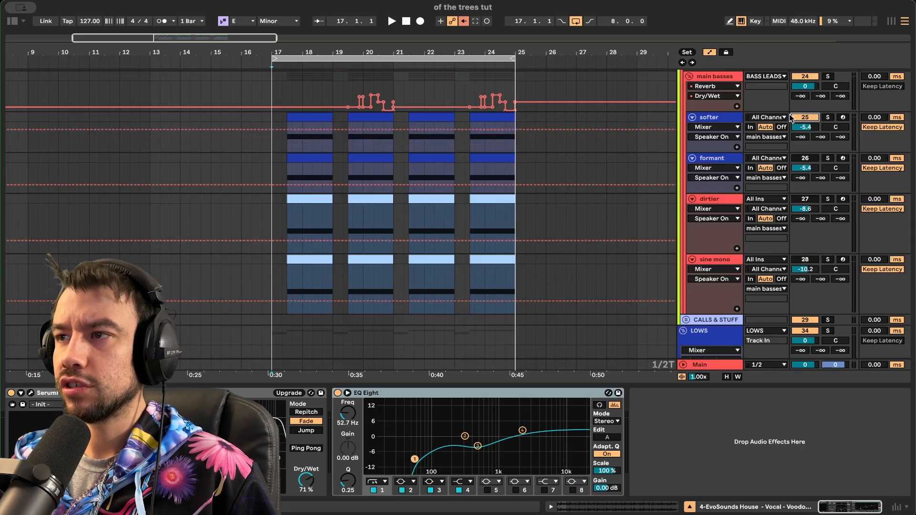
{"action": "left_click", "coordinate": [261, 148]}
{"action": "key", "text": "space"}
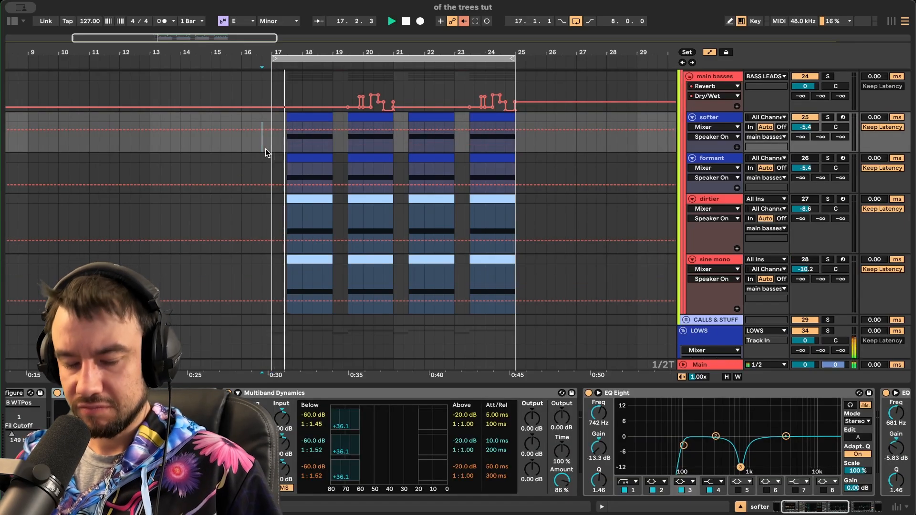
- Fold and unfold all groups and hide the Device View to enlarge the arrangement
{"action": "right_click", "coordinate": [265, 148]}
{"action": "key", "text": "Escape"}
{"action": "key", "text": "alt+u"}
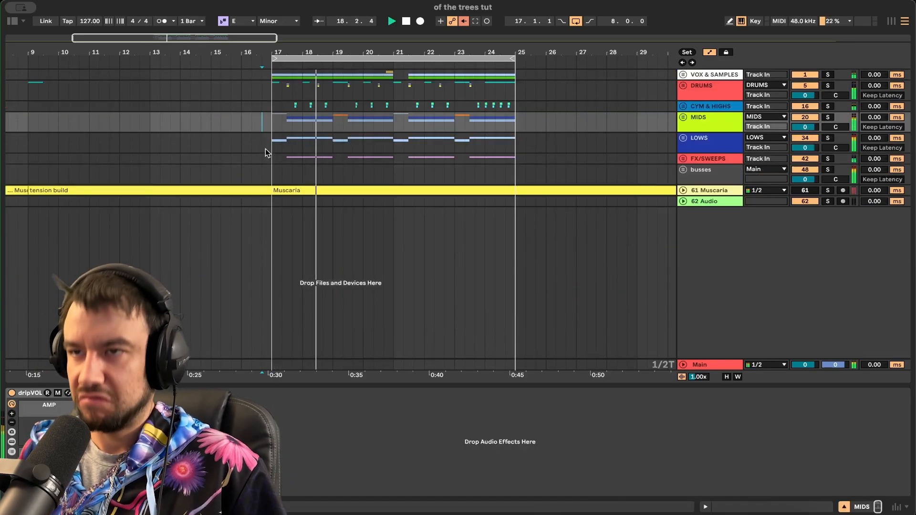
{"action": "key", "text": "super+alt+l"}
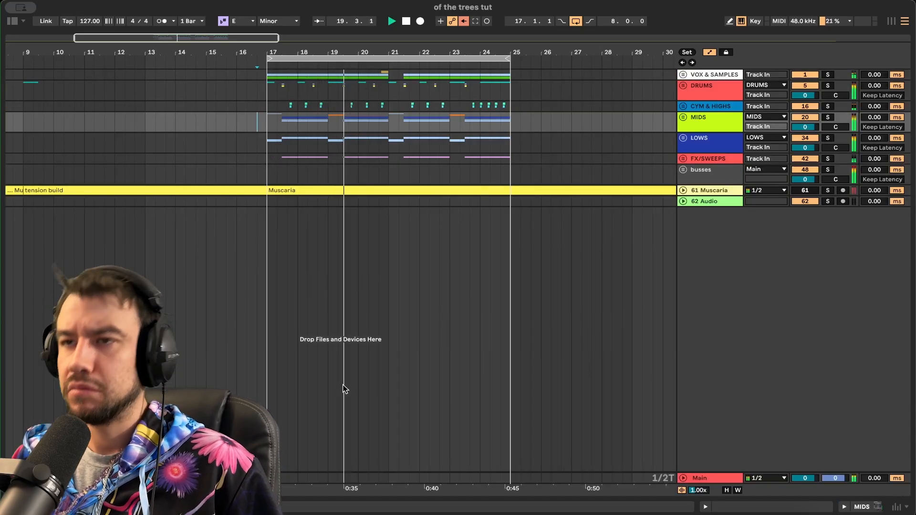
{"action": "key", "text": "alt+u"}
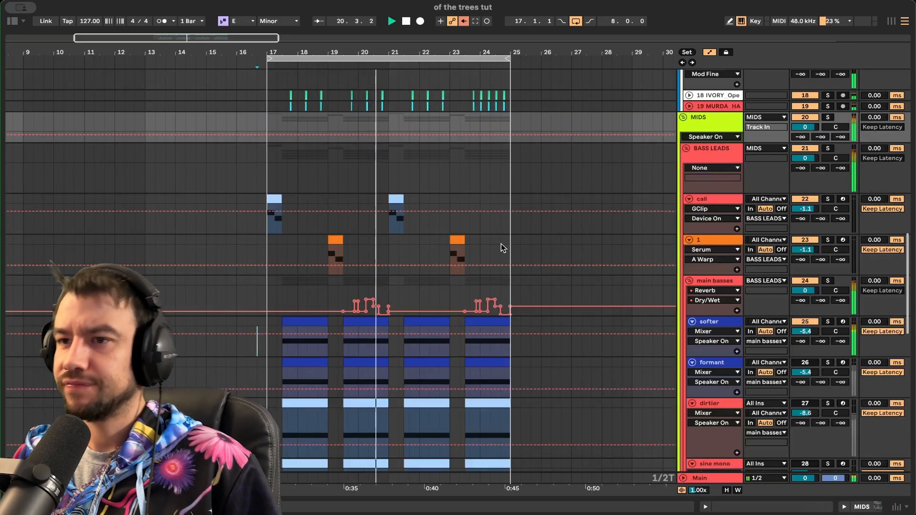
{"action": "scroll", "coordinate": [501, 244], "scroll_direction": "down", "scroll_amount": 3}
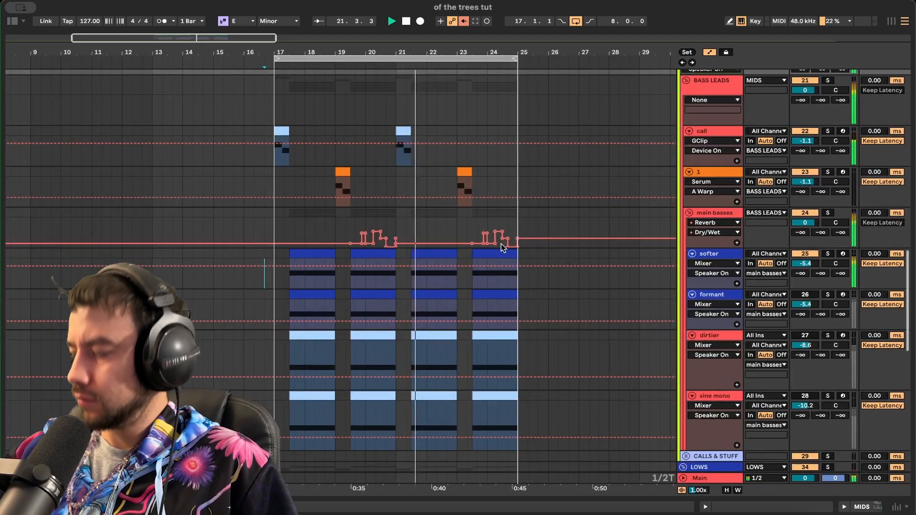